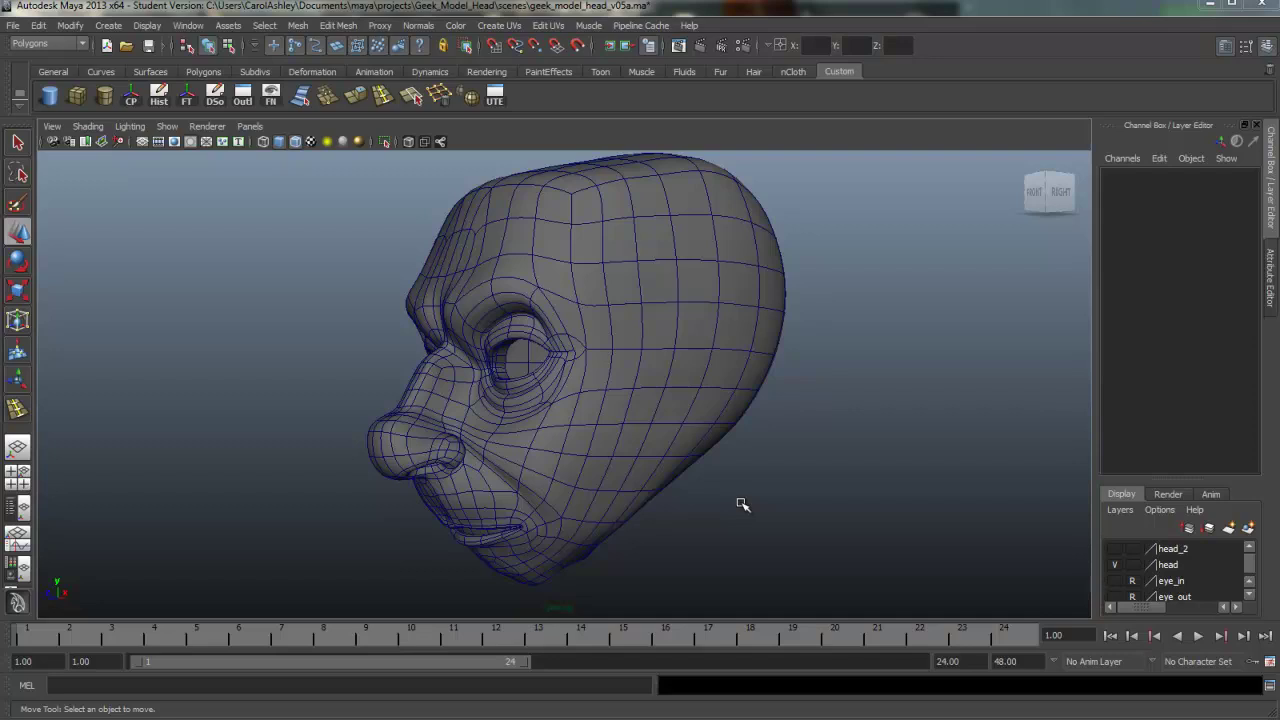
# Inspect the head mesh from the front and side, selecting a vertex on the side of the head in vertex mode
pyautogui.keyDown('alt'); pyautogui.moveTo(607, 508); pyautogui.dragTo(560, 469); pyautogui.keyUp('alt')
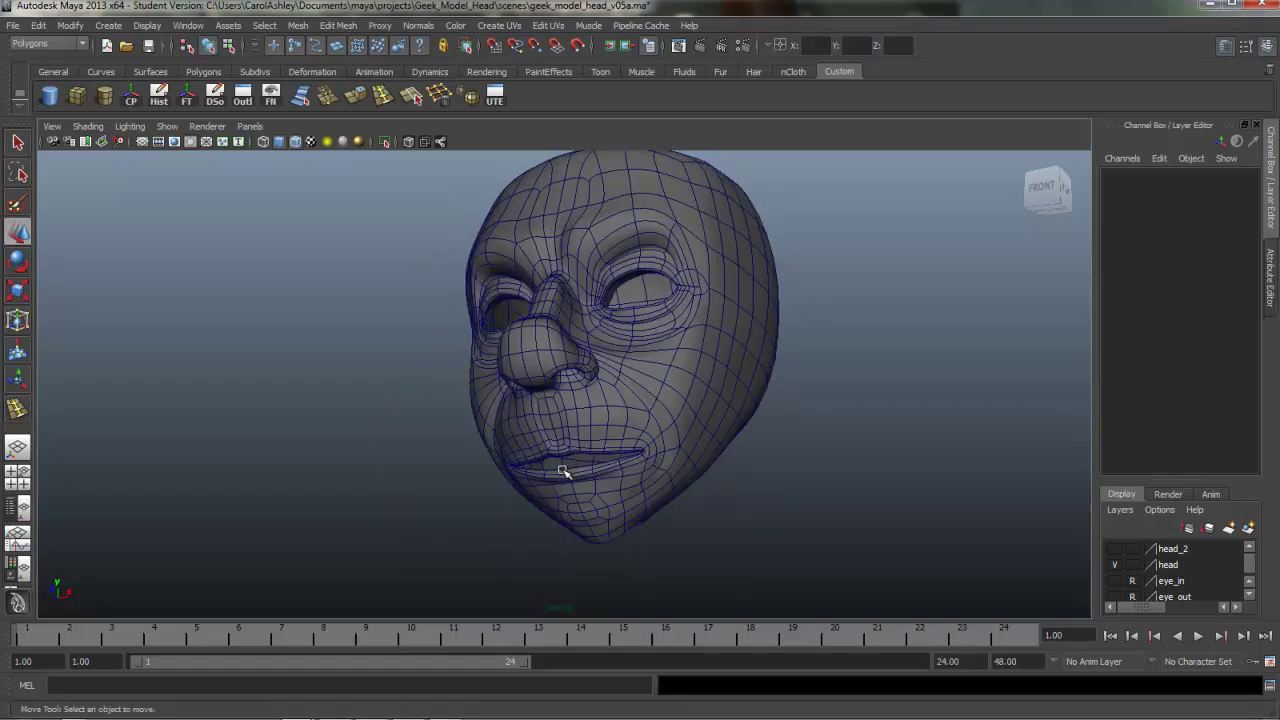
pyautogui.keyDown('alt'); pyautogui.moveTo(667, 418); pyautogui.dragTo(645, 368); pyautogui.keyUp('alt')
pyautogui.keyDown('alt'); pyautogui.moveTo(645, 368); pyautogui.dragTo(644, 366, button='middle'); pyautogui.keyUp('alt')
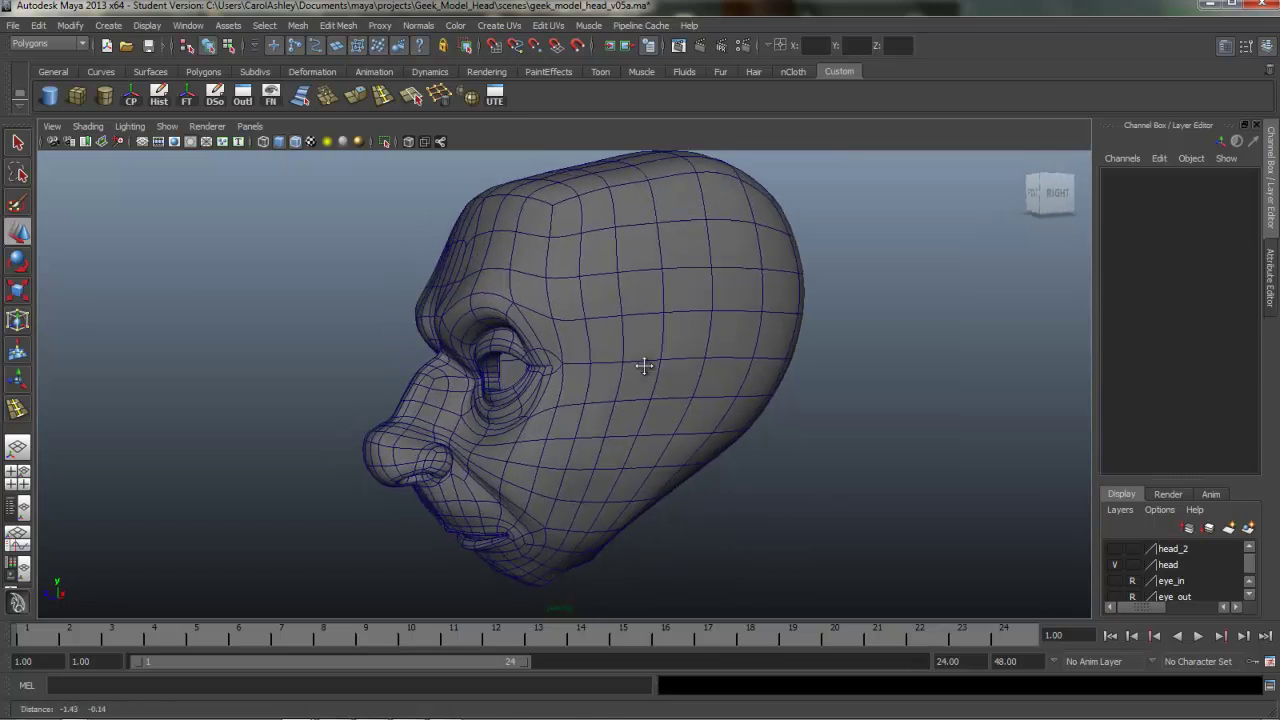
pyautogui.keyDown('alt'); pyautogui.moveTo(644, 366); pyautogui.dragTo(645, 368); pyautogui.keyUp('alt')
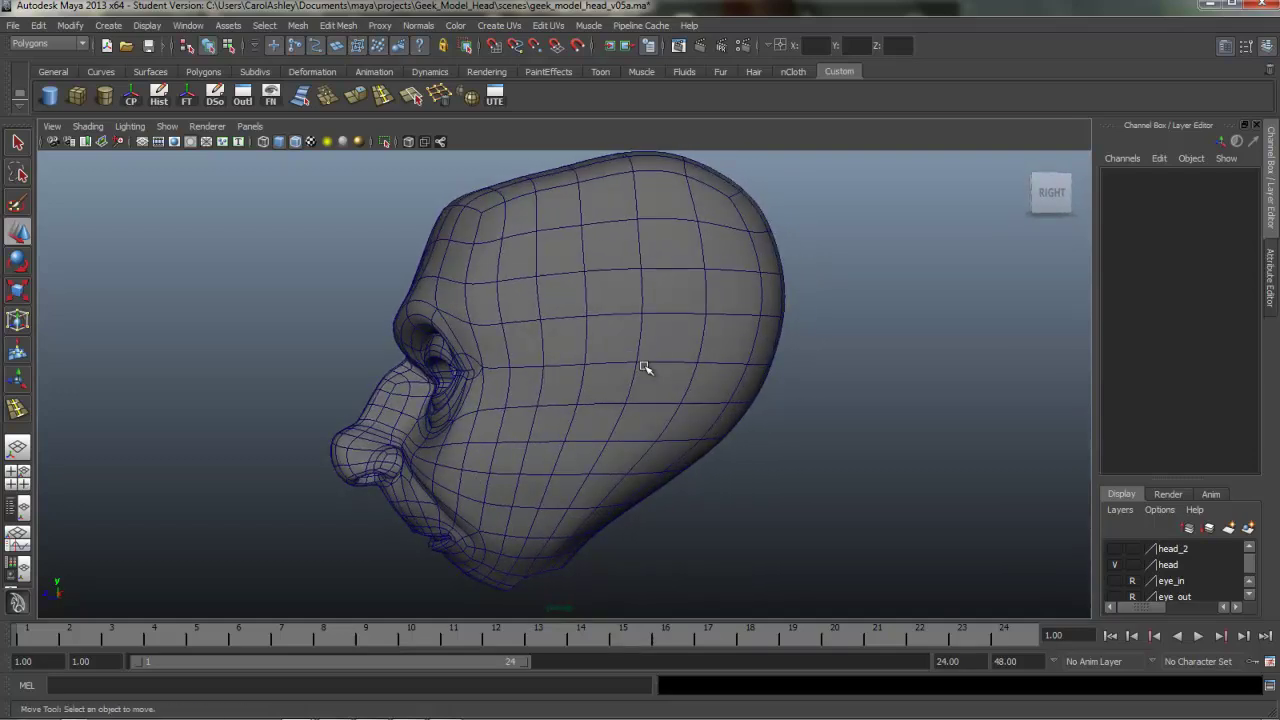
pyautogui.moveTo(645, 368); pyautogui.dragTo(512, 368, button='right')
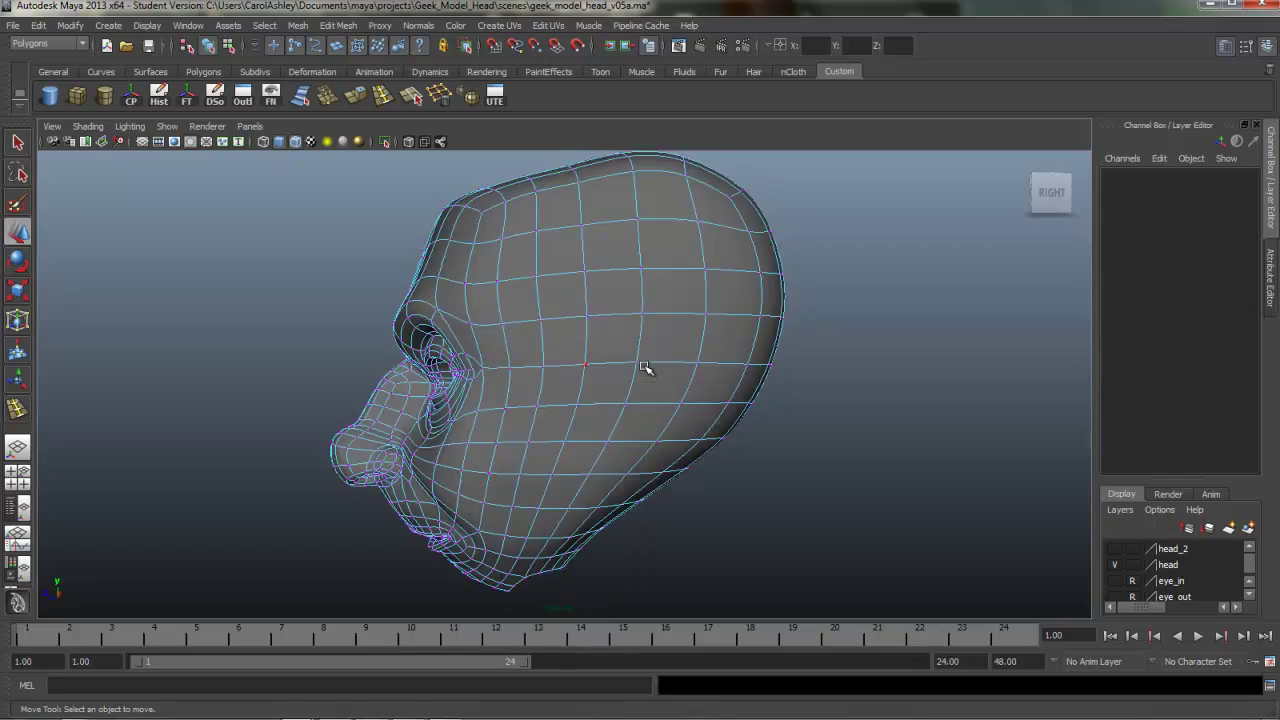
pyautogui.click(645, 368)
pyautogui.keyDown('alt'); pyautogui.moveTo(645, 368); pyautogui.dragTo(645, 368); pyautogui.keyUp('alt')
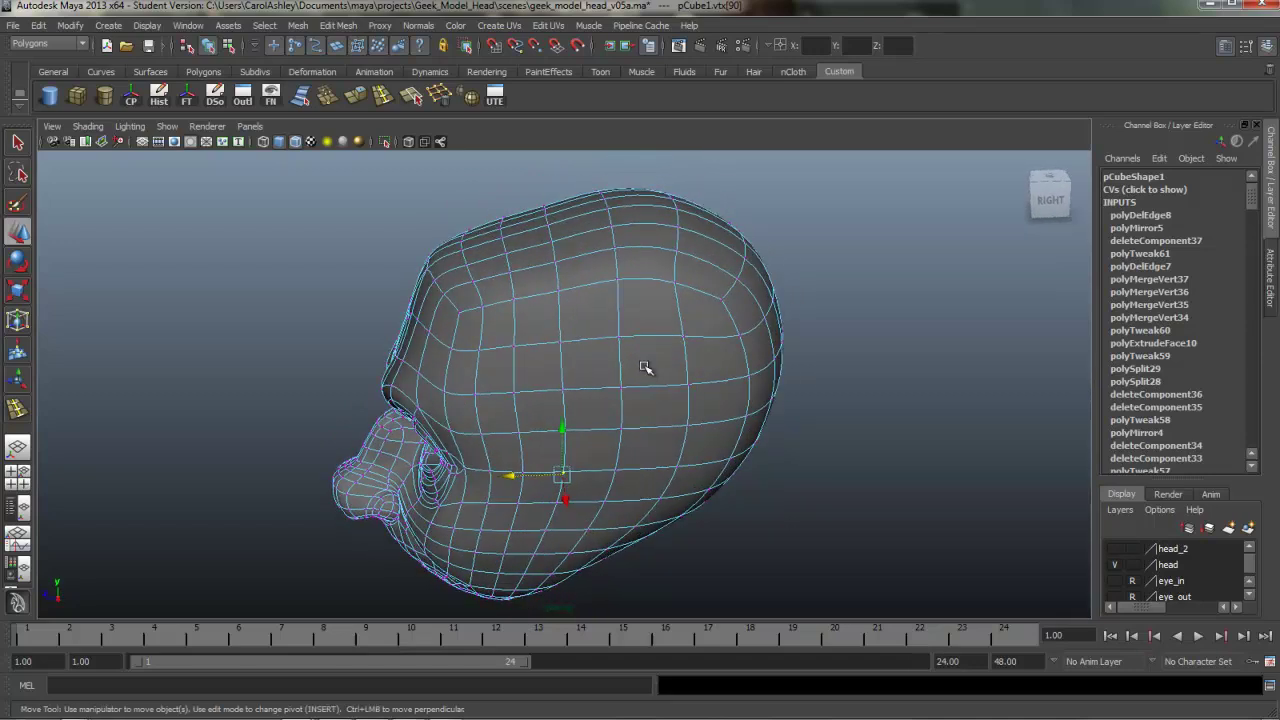
pyautogui.keyDown('alt'); pyautogui.moveTo(645, 368); pyautogui.dragTo(645, 368); pyautogui.keyUp('alt')
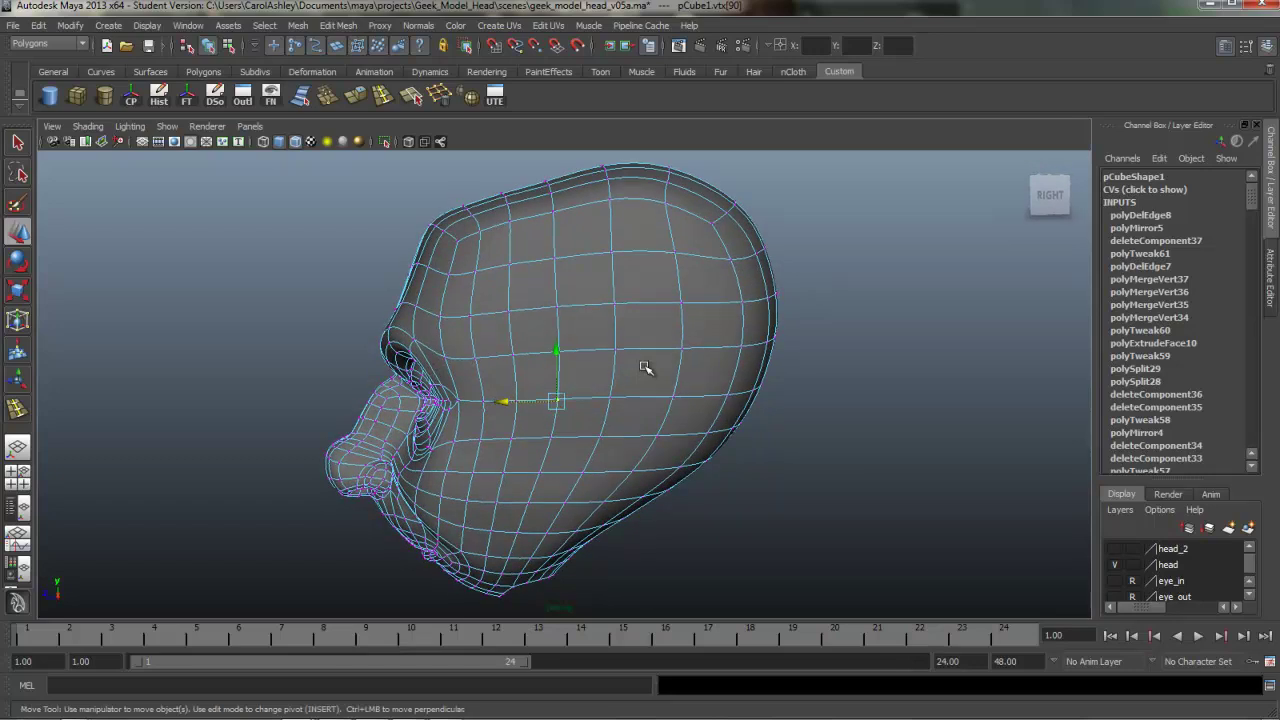
pyautogui.keyDown('alt'); pyautogui.moveTo(645, 368); pyautogui.dragTo(644, 367); pyautogui.keyUp('alt')
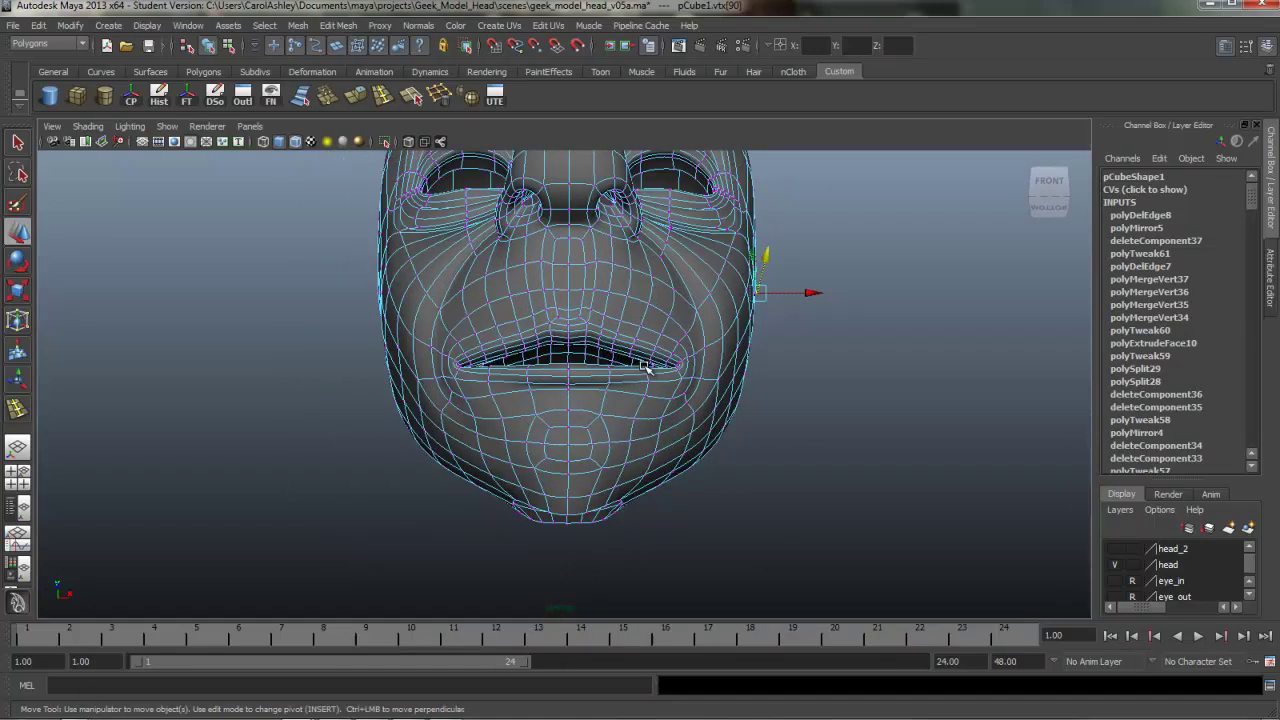
# Examine the topology around the mouth and chin, selecting an edge above the upper lip in edge mode
pyautogui.keyDown('alt'); pyautogui.moveTo(644, 367); pyautogui.dragTo(644, 367, button='middle'); pyautogui.keyUp('alt')
pyautogui.keyDown('alt'); pyautogui.moveTo(644, 367); pyautogui.dragTo(645, 367); pyautogui.keyUp('alt')
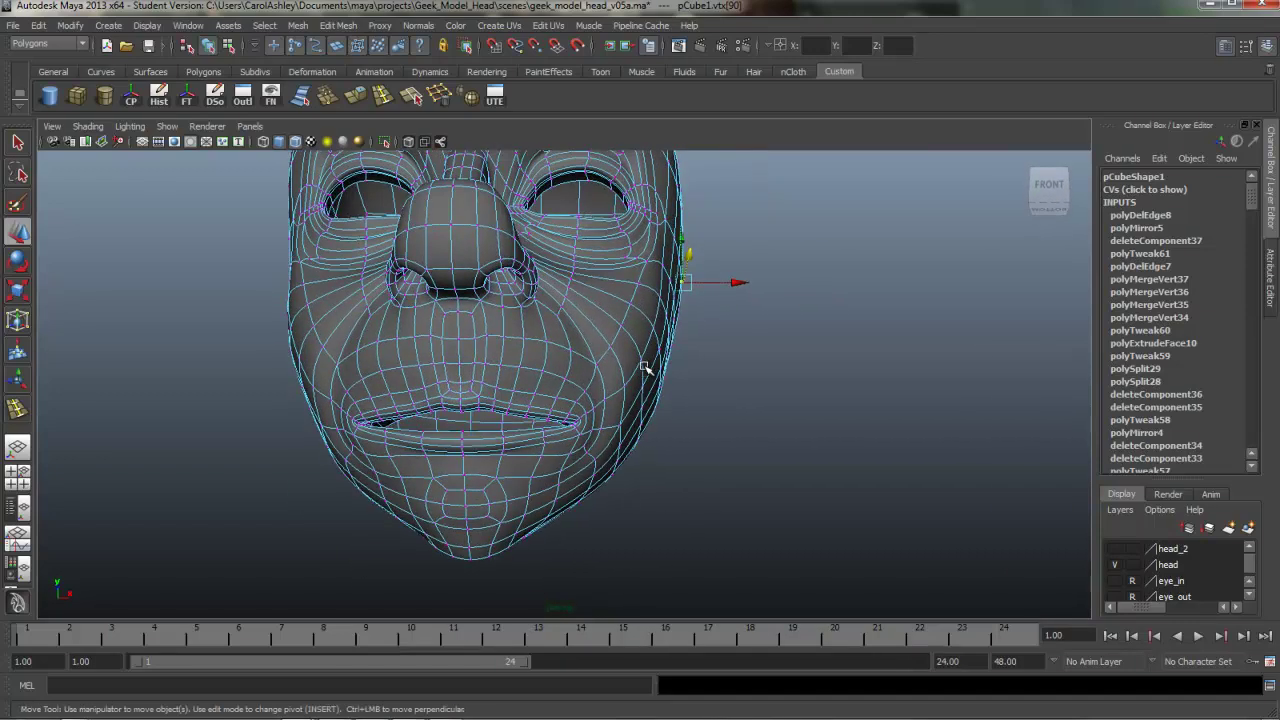
pyautogui.keyDown('alt'); pyautogui.moveTo(645, 367); pyautogui.dragTo(645, 368, button='right'); pyautogui.keyUp('alt')
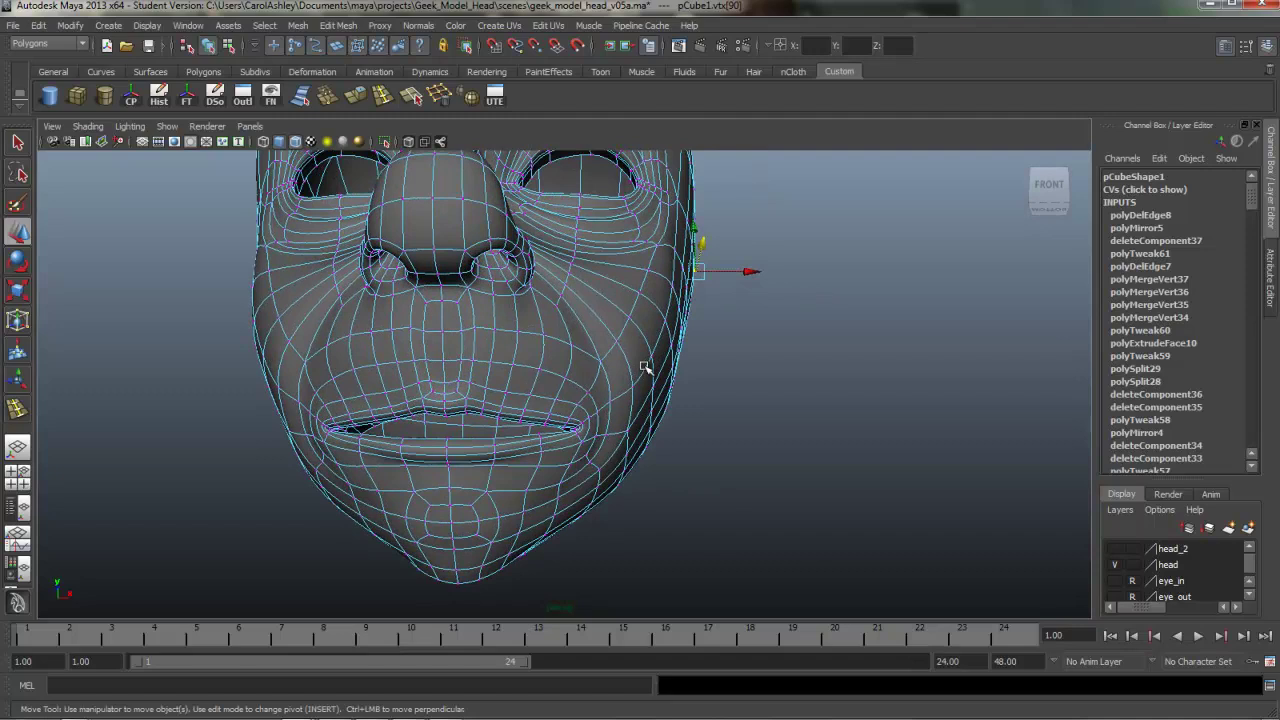
pyautogui.keyDown('alt'); pyautogui.moveTo(645, 368); pyautogui.dragTo(645, 368); pyautogui.keyUp('alt')
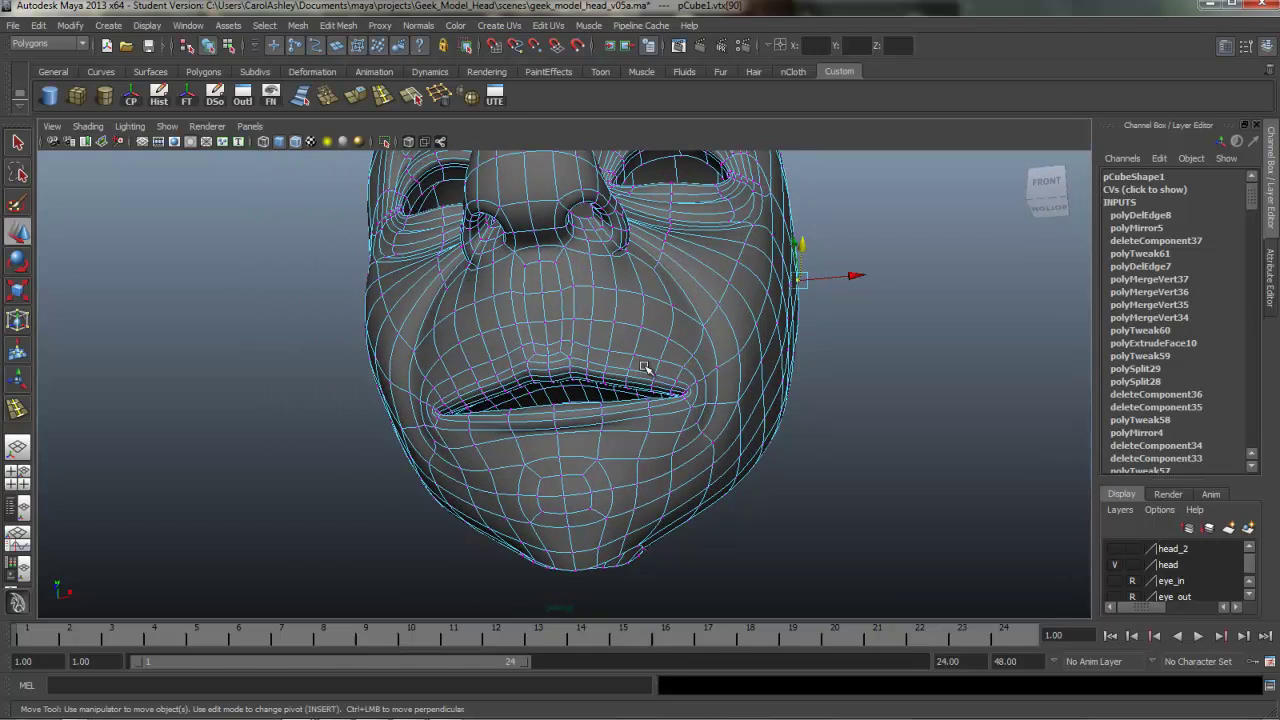
pyautogui.rightClick(645, 368)
pyautogui.click(645, 368)
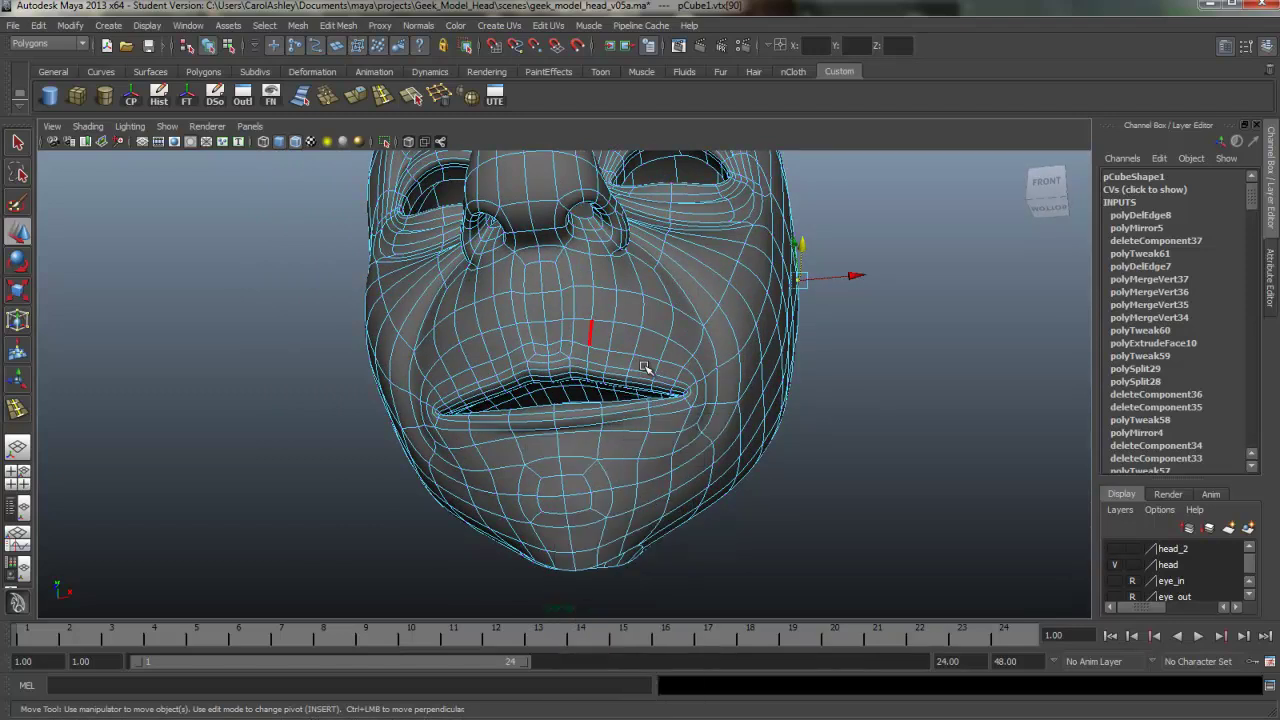
pyautogui.click(645, 368)
pyautogui.keyDown('alt'); pyautogui.moveTo(645, 368); pyautogui.dragTo(643, 367); pyautogui.keyUp('alt')
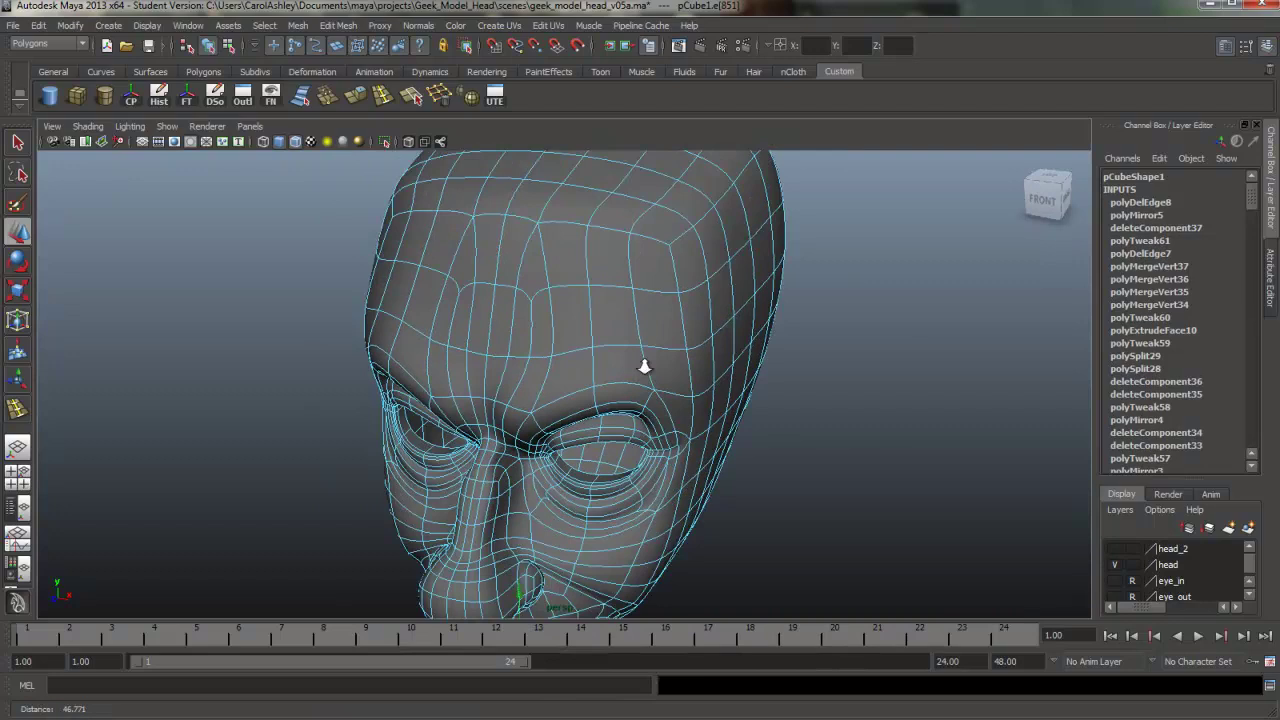
pyautogui.keyDown('alt'); pyautogui.moveTo(643, 367); pyautogui.dragTo(645, 367, button='right'); pyautogui.keyUp('alt')
pyautogui.keyDown('alt'); pyautogui.moveTo(645, 367); pyautogui.dragTo(645, 368); pyautogui.keyUp('alt')
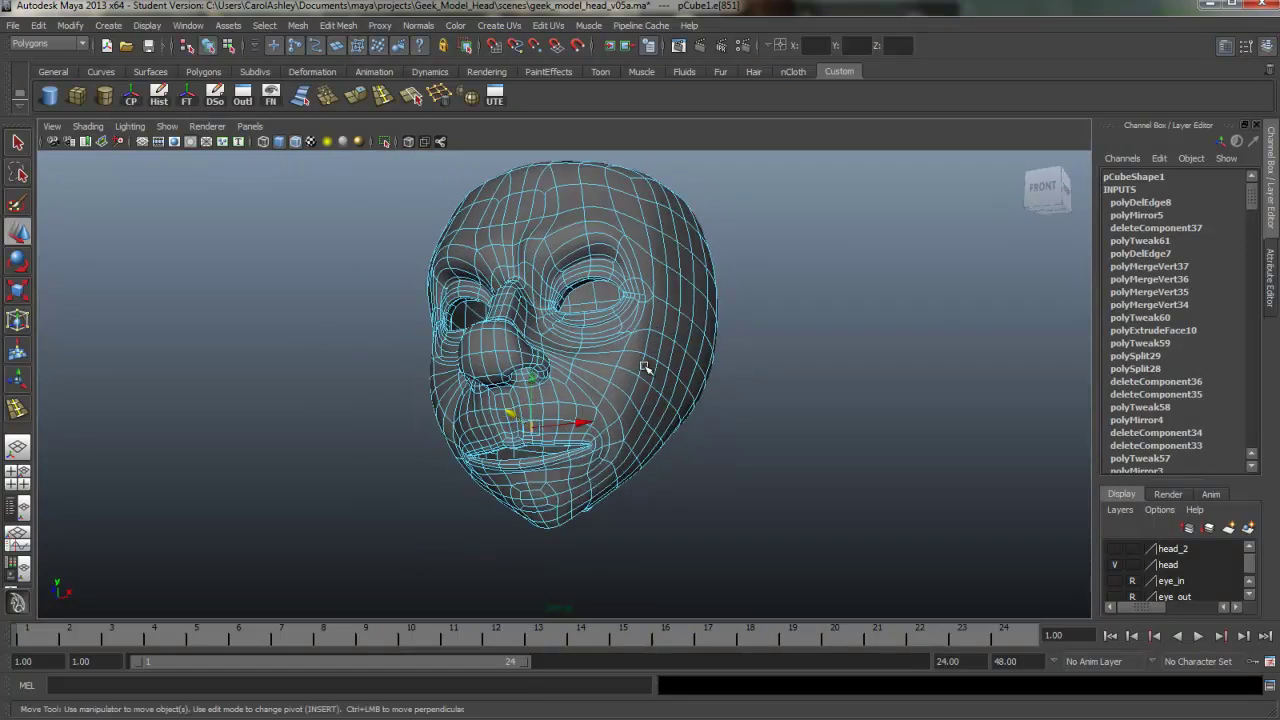
# Return the head mesh to object mode
pyautogui.keyDown('alt'); pyautogui.moveTo(645, 368); pyautogui.dragTo(646, 367, button='right'); pyautogui.keyUp('alt')
pyautogui.keyDown('alt'); pyautogui.moveTo(646, 367); pyautogui.dragTo(645, 367, button='middle'); pyautogui.keyUp('alt')
pyautogui.keyDown('alt'); pyautogui.moveTo(645, 367); pyautogui.dragTo(645, 367); pyautogui.keyUp('alt')
pyautogui.moveTo(645, 367); pyautogui.dragTo(646, 368, button='right')
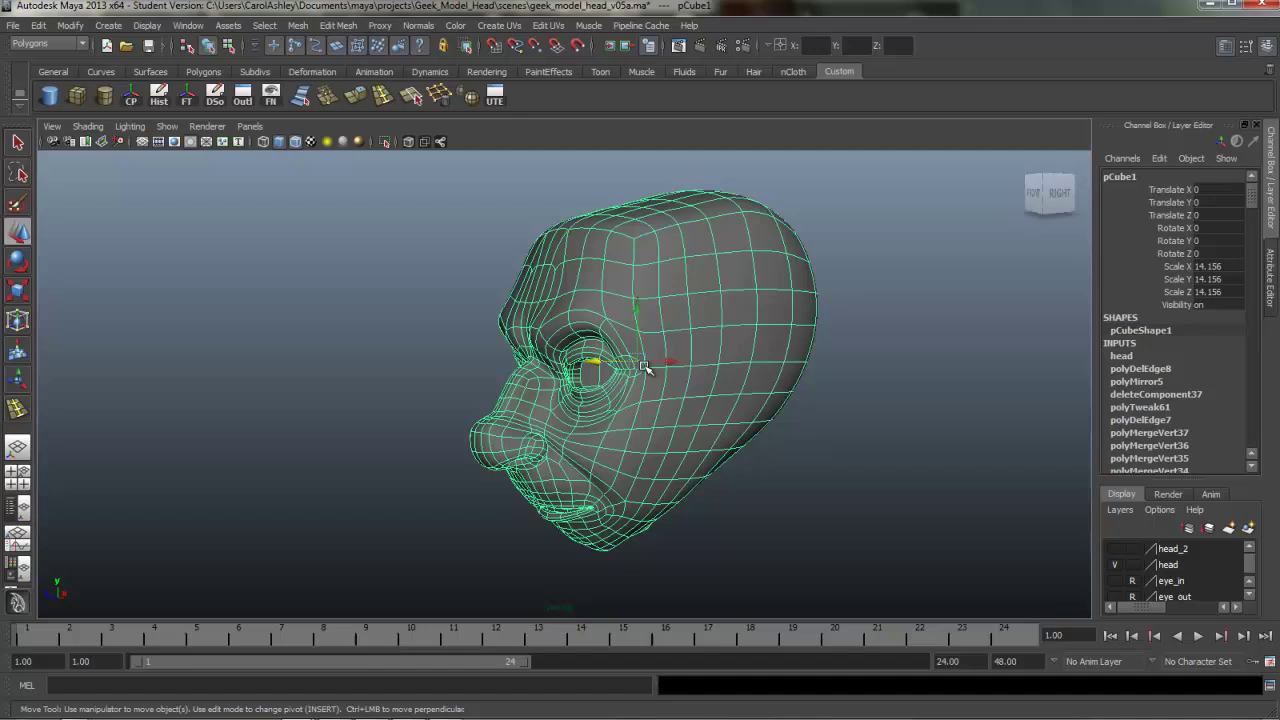
# Show the head_2 layer and compare the chin topology of the two heads from the front and below
pyautogui.keyDown('alt'); pyautogui.moveTo(645, 368); pyautogui.dragTo(644, 365); pyautogui.keyUp('alt')
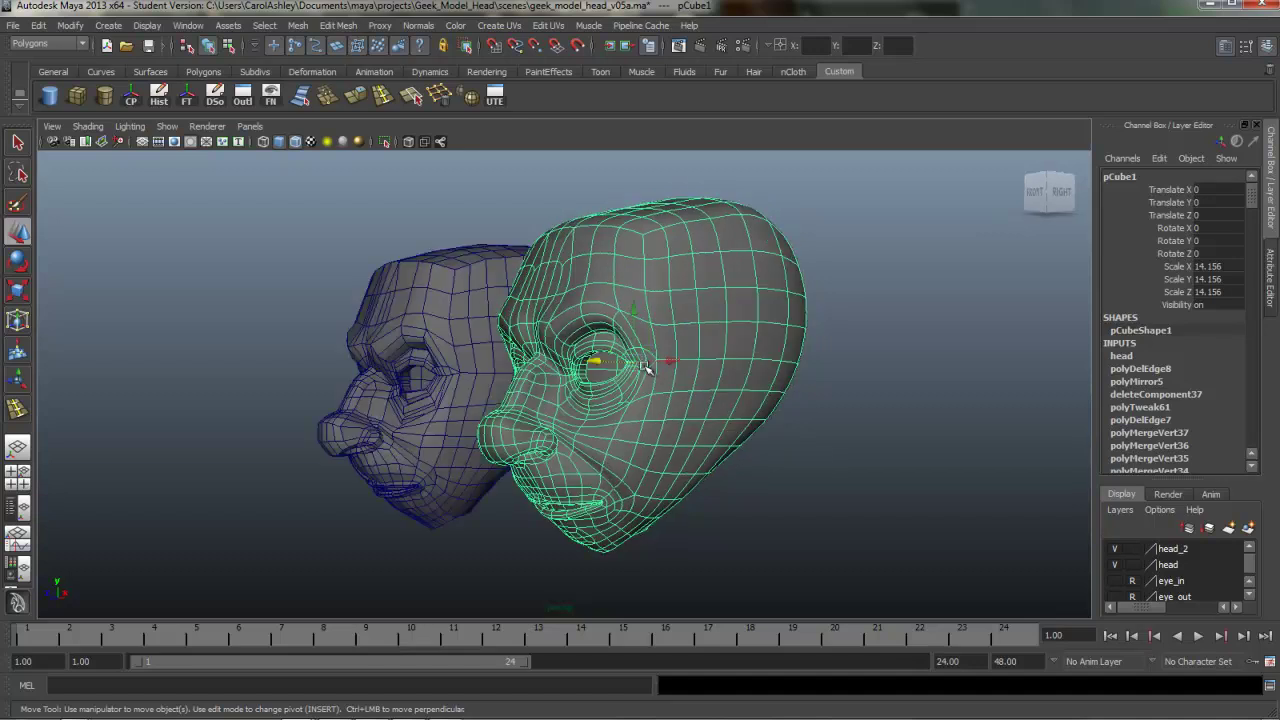
pyautogui.keyDown('alt'); pyautogui.moveTo(645, 368); pyautogui.dragTo(648, 367); pyautogui.keyUp('alt')
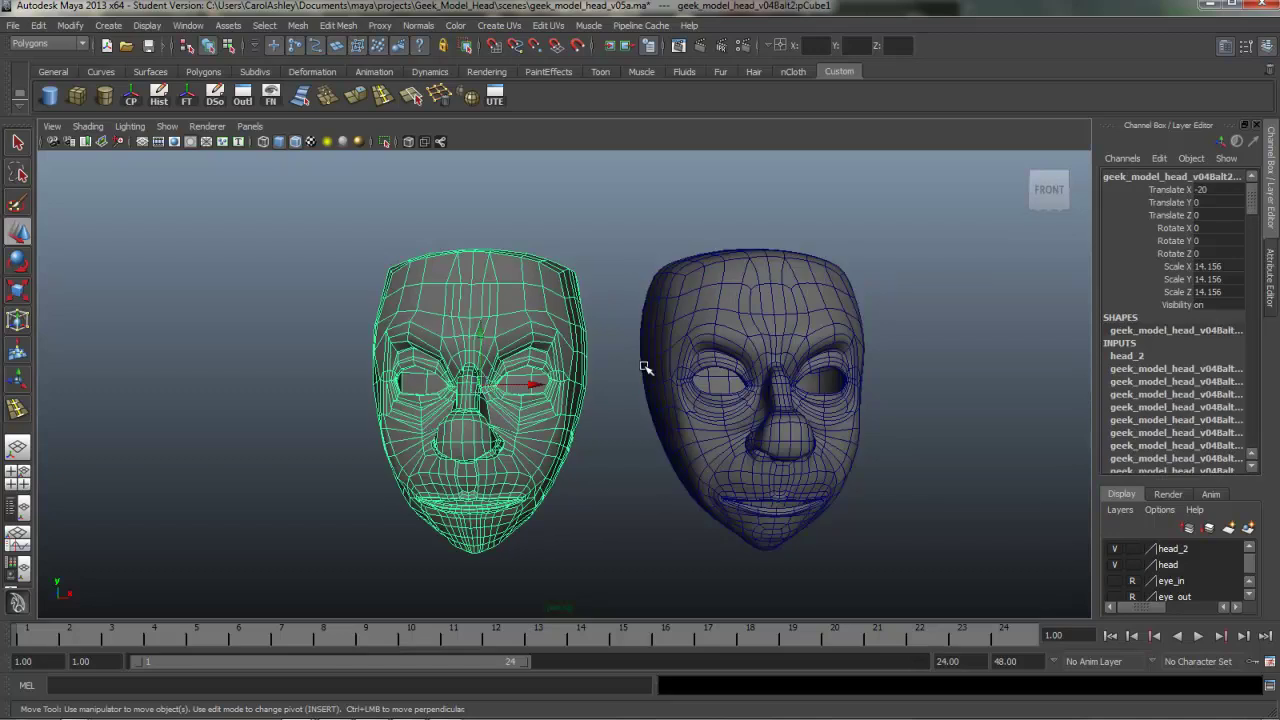
pyautogui.keyDown('alt'); pyautogui.moveTo(645, 368); pyautogui.dragTo(649, 363); pyautogui.keyUp('alt')
pyautogui.keyDown('alt'); pyautogui.moveTo(649, 363); pyautogui.dragTo(645, 367, button='middle'); pyautogui.keyUp('alt')
pyautogui.click(645, 367)
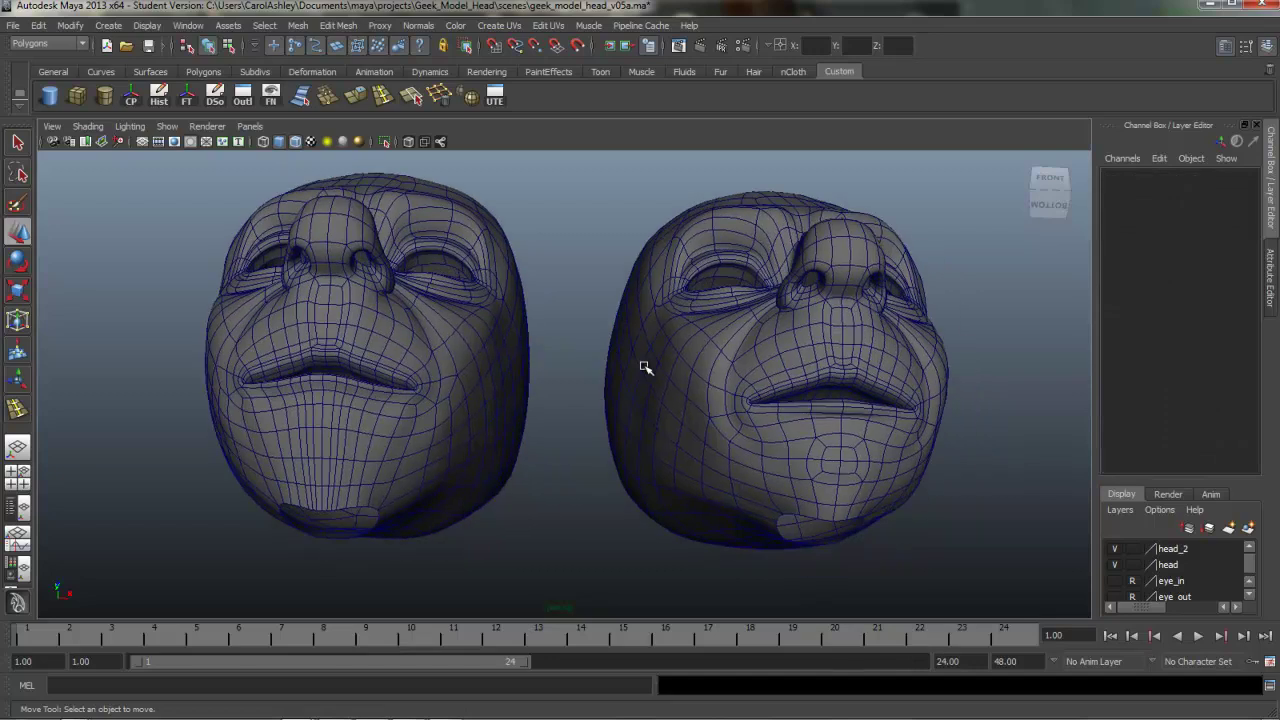
pyautogui.keyDown('alt'); pyautogui.moveTo(645, 368); pyautogui.dragTo(643, 366, button='right'); pyautogui.keyUp('alt')
pyautogui.keyDown('alt'); pyautogui.moveTo(643, 366); pyautogui.dragTo(645, 368, button='middle'); pyautogui.keyUp('alt')
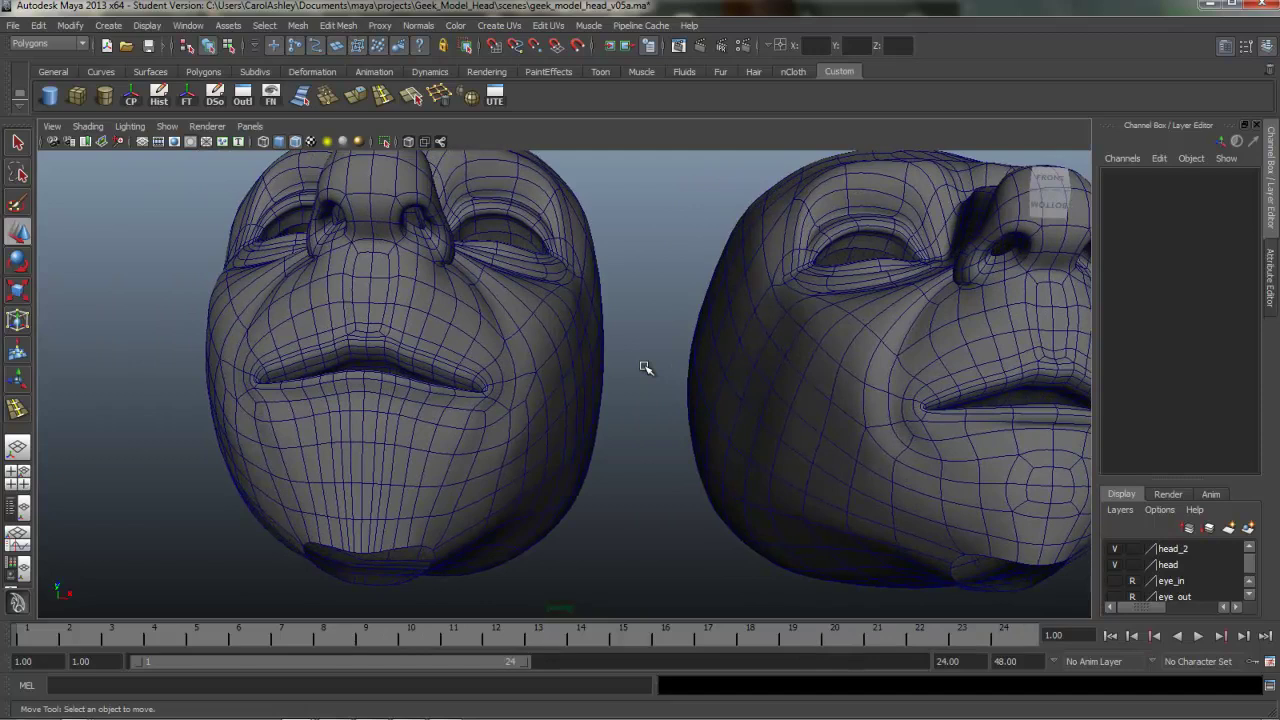
# Select the edge loop from the lower lip to the chin on the head_2 mesh and look up the Delete Edge/Vertex command
pyautogui.moveTo(391, 434); pyautogui.dragTo(391, 397, button='right')
pyautogui.doubleClick(397, 430)
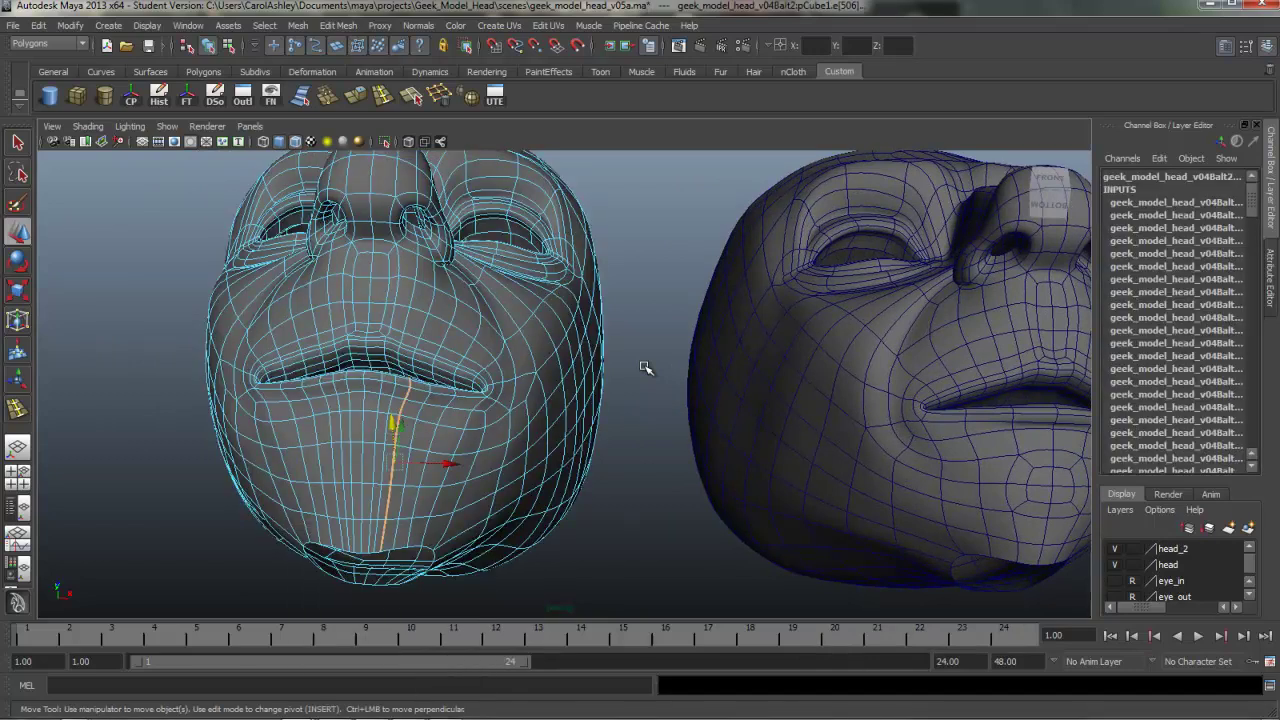
pyautogui.hotkey('ctrl', 'Delete')
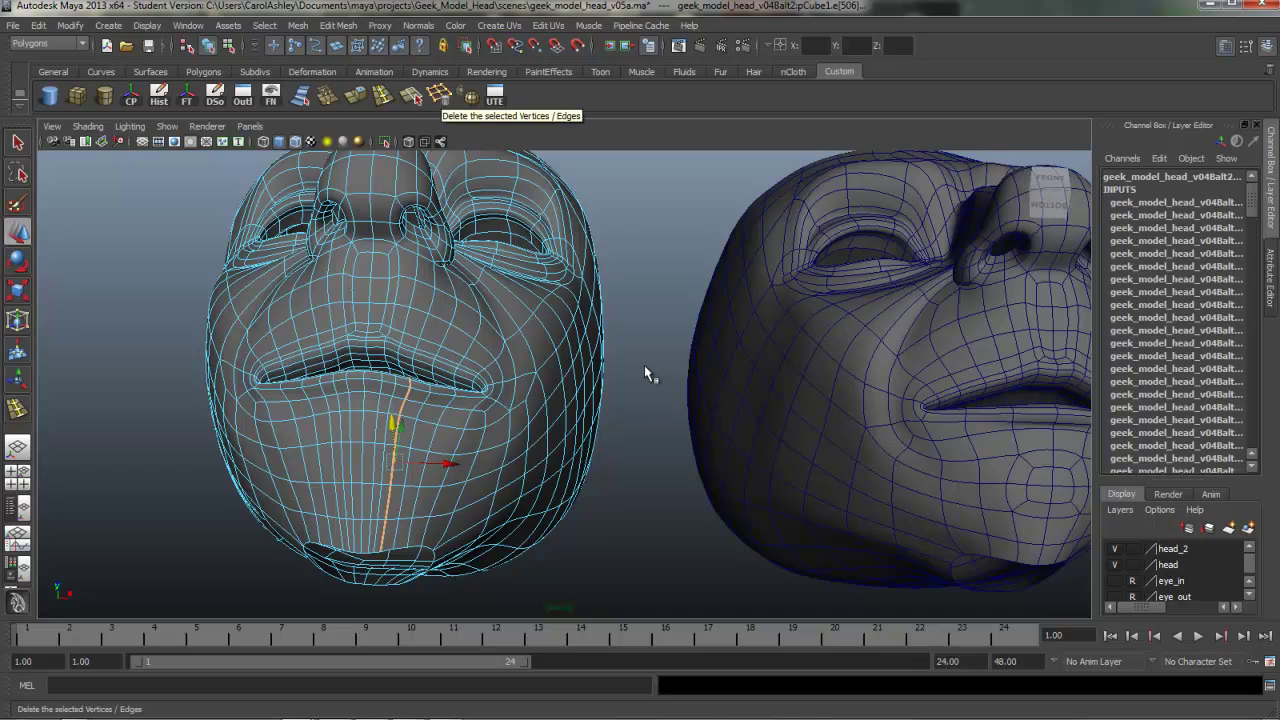
pyautogui.click(338, 26)
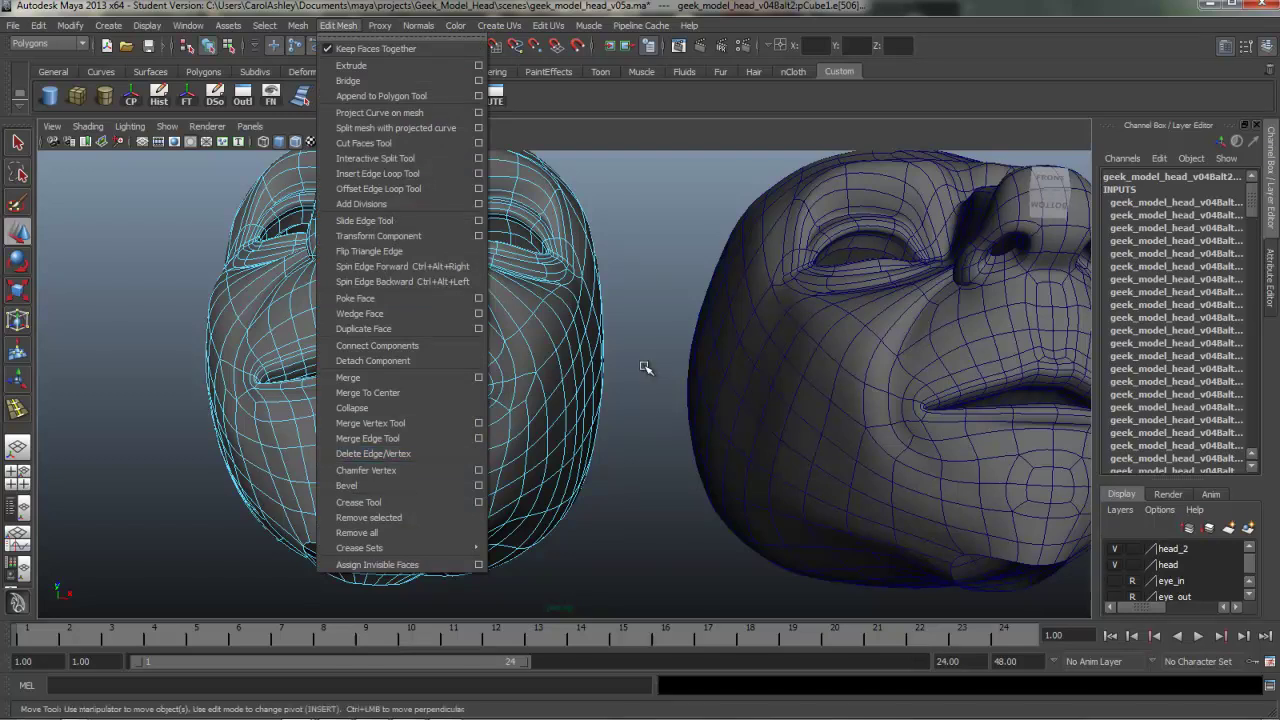
pyautogui.click(643, 364)
# Compare the edge flow around the mouth, chin, nose and eyes on both heads from several angles
pyautogui.keyDown('alt'); pyautogui.moveTo(645, 367); pyautogui.dragTo(615, 395); pyautogui.keyUp('alt')
pyautogui.scroll(3, 645, 367)
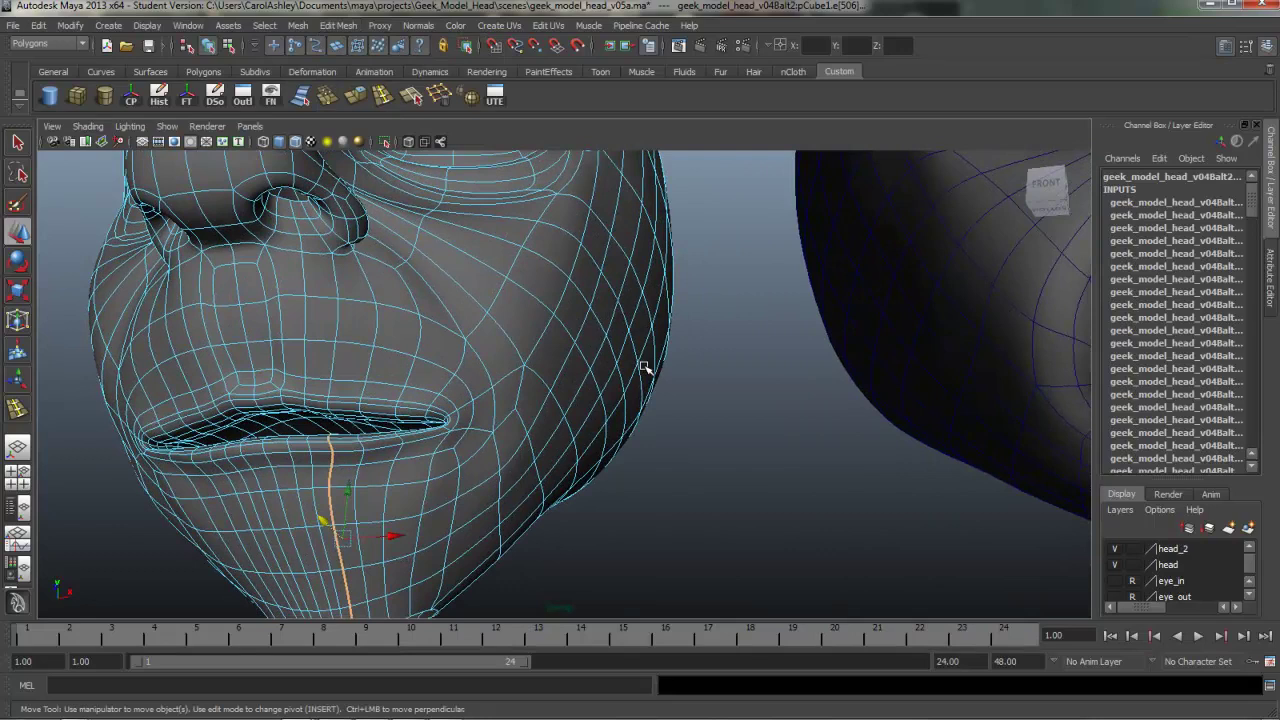
pyautogui.keyDown('alt'); pyautogui.moveTo(645, 367); pyautogui.dragTo(710, 300, button='middle'); pyautogui.keyUp('alt')
pyautogui.moveTo(645, 367)
pyautogui.keyDown('alt'); pyautogui.mouseDown()
pyautogui.moveTo(590, 365)
pyautogui.moveTo(645, 368)
pyautogui.mouseUp(); pyautogui.keyUp('alt')
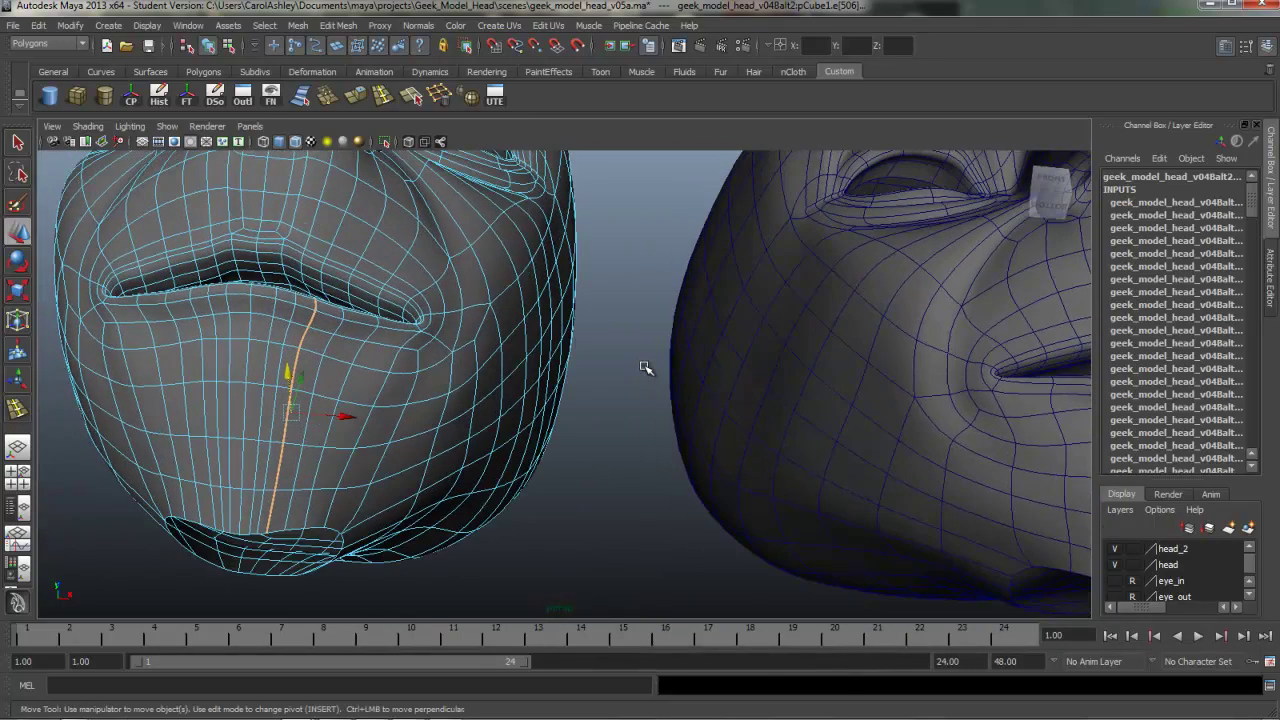
pyautogui.keyDown('alt'); pyautogui.moveTo(645, 368); pyautogui.dragTo(645, 368, button='right'); pyautogui.keyUp('alt')
pyautogui.keyDown('alt'); pyautogui.moveTo(645, 368); pyautogui.dragTo(645, 368); pyautogui.keyUp('alt')
pyautogui.keyDown('alt'); pyautogui.moveTo(645, 368); pyautogui.dragTo(645, 368, button='middle'); pyautogui.keyUp('alt')
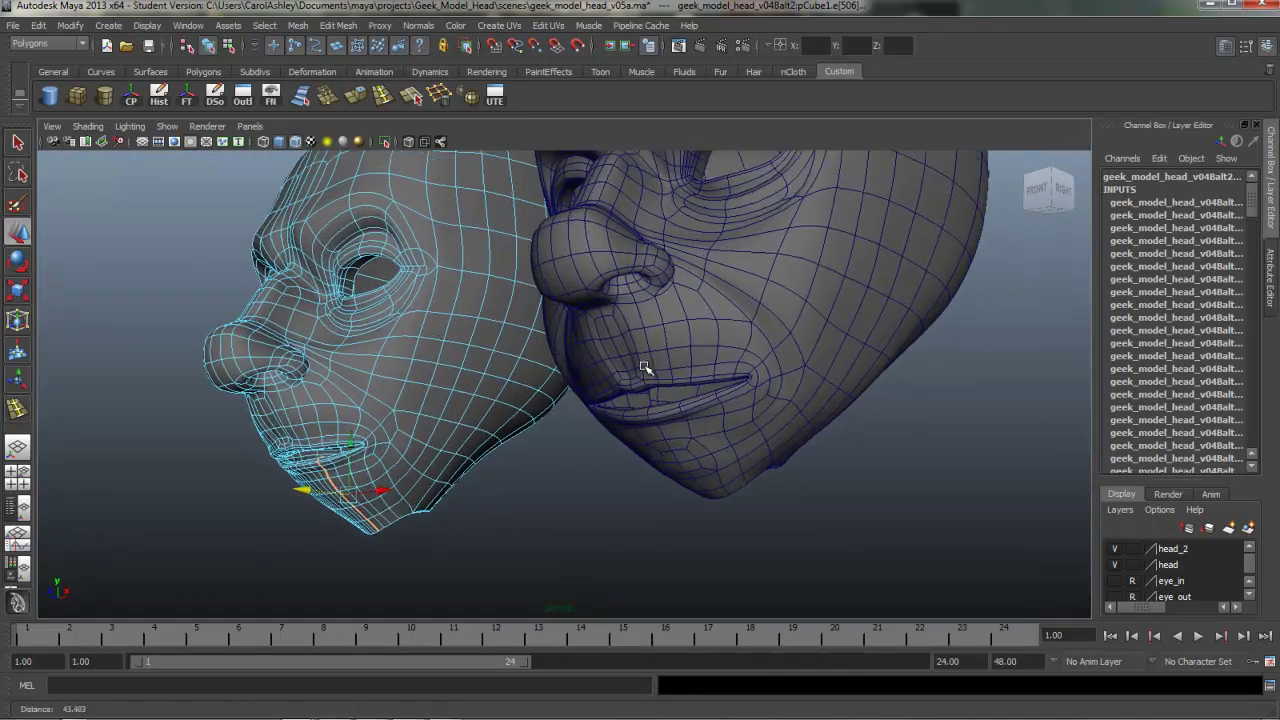
pyautogui.keyDown('alt'); pyautogui.moveTo(645, 368); pyautogui.dragTo(645, 368, button='right'); pyautogui.keyUp('alt')
pyautogui.keyDown('alt'); pyautogui.moveTo(645, 368); pyautogui.dragTo(645, 368); pyautogui.keyUp('alt')
pyautogui.keyDown('alt'); pyautogui.moveTo(645, 368); pyautogui.dragTo(645, 368, button='middle'); pyautogui.keyUp('alt')
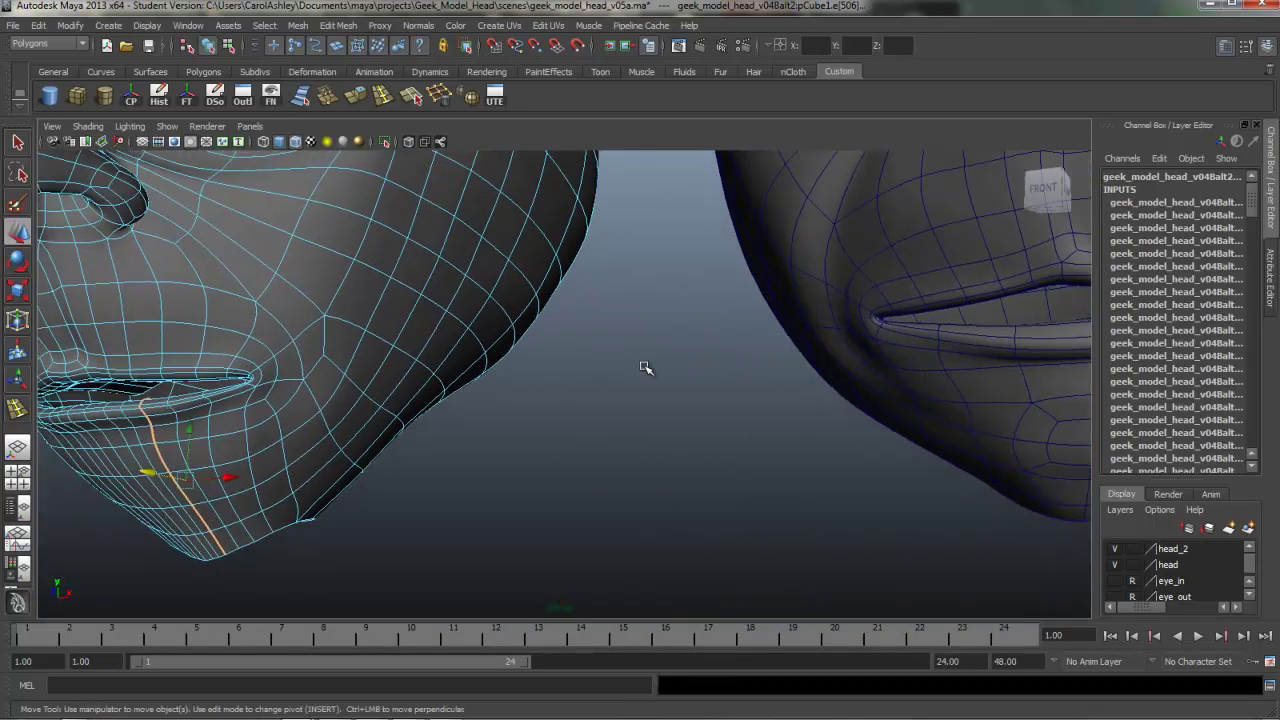
pyautogui.keyDown('alt'); pyautogui.moveTo(645, 368); pyautogui.dragTo(645, 368); pyautogui.keyUp('alt')
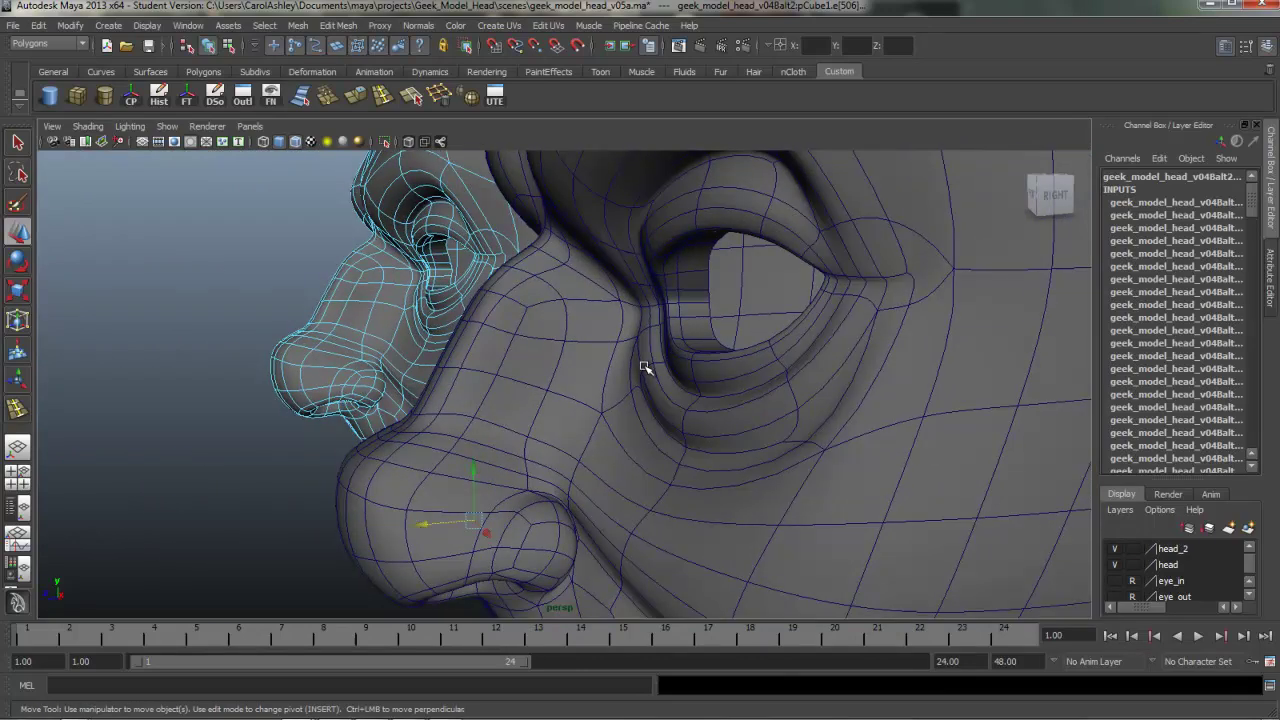
pyautogui.keyDown('alt'); pyautogui.moveTo(645, 368); pyautogui.dragTo(645, 368, button='right'); pyautogui.keyUp('alt')
pyautogui.keyDown('alt'); pyautogui.moveTo(645, 368); pyautogui.dragTo(645, 368); pyautogui.keyUp('alt')
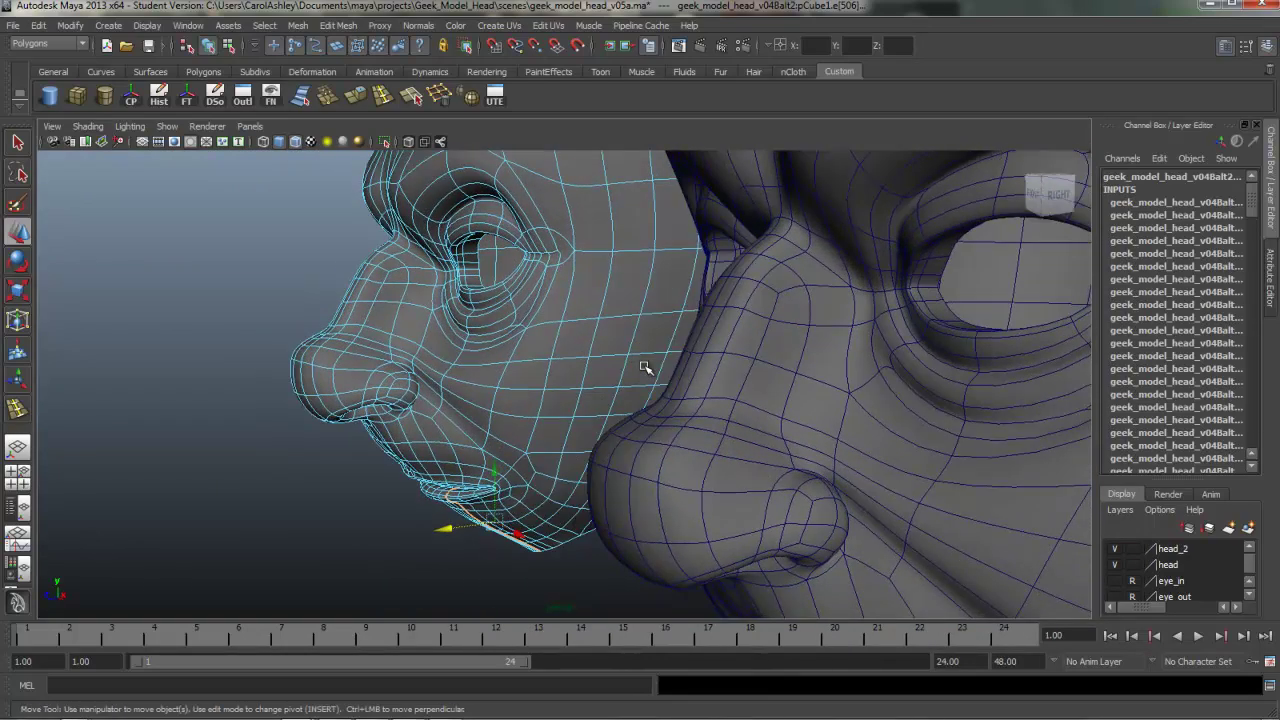
# Move a vertex on the side of the head_2 nose slightly down and forward
pyautogui.moveTo(429, 310); pyautogui.dragTo(368, 308, button='right')
pyautogui.click(432, 305)
pyautogui.moveTo(432, 252); pyautogui.dragTo(433, 269)
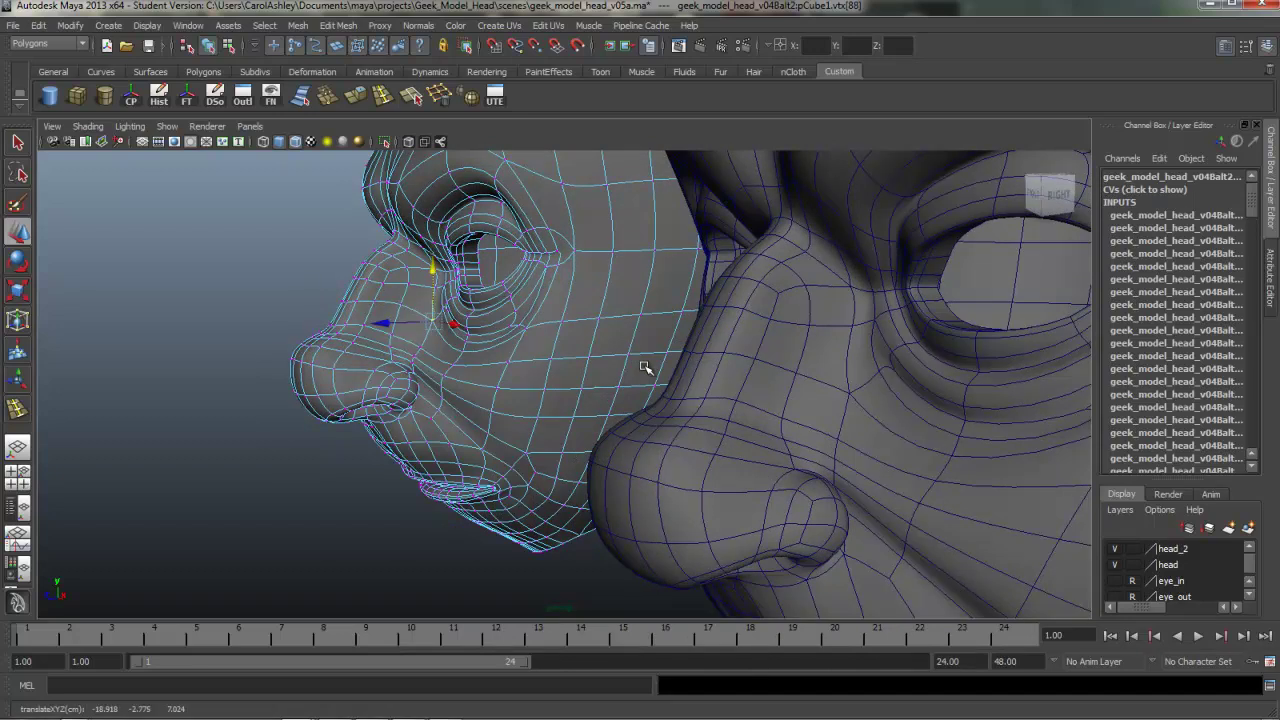
pyautogui.moveTo(382, 323); pyautogui.dragTo(376, 323)
# Turn off smooth preview on the head_2 mesh and lower a vertex on the nose bridge slightly
pyautogui.click(400, 298)
pyautogui.press('1')
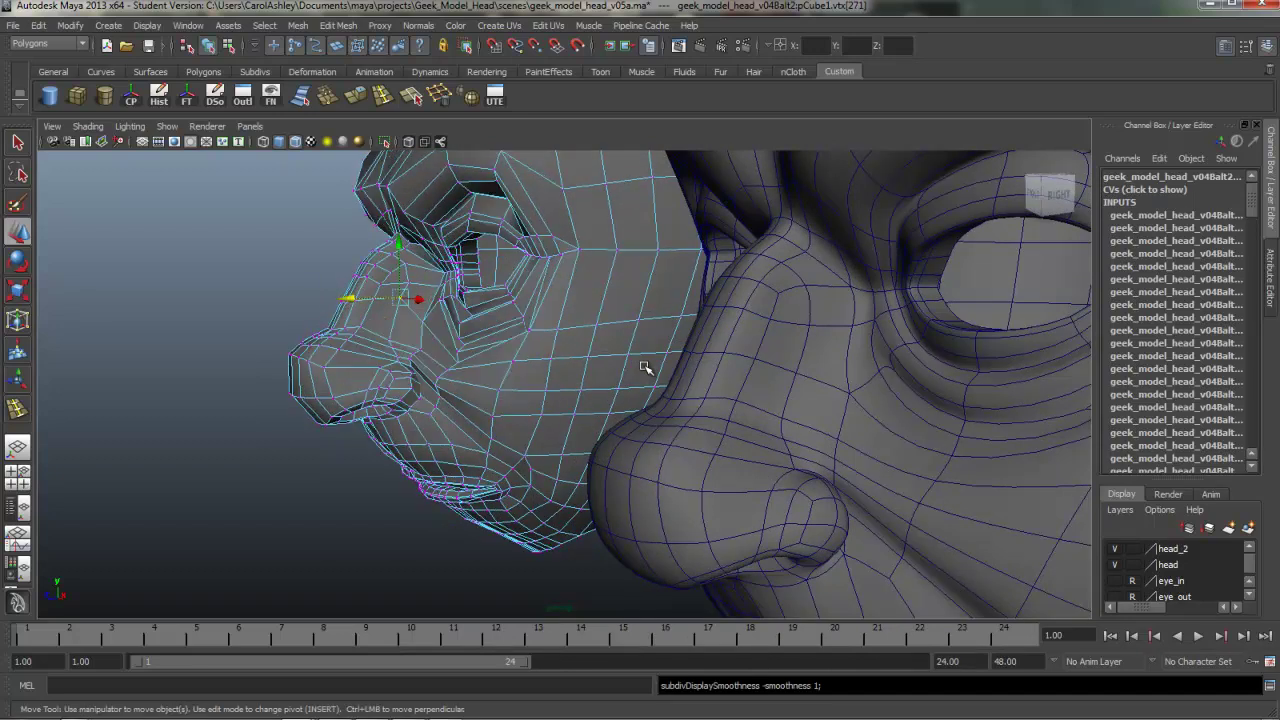
pyautogui.keyDown('alt'); pyautogui.moveTo(645, 368); pyautogui.dragTo(645, 368); pyautogui.keyUp('alt')
pyautogui.click(343, 282)
pyautogui.moveTo(342, 228); pyautogui.dragTo(342, 236)
pyautogui.keyDown('alt'); pyautogui.moveTo(645, 368); pyautogui.dragTo(645, 368); pyautogui.keyUp('alt')
pyautogui.scroll(-7, 645, 368)
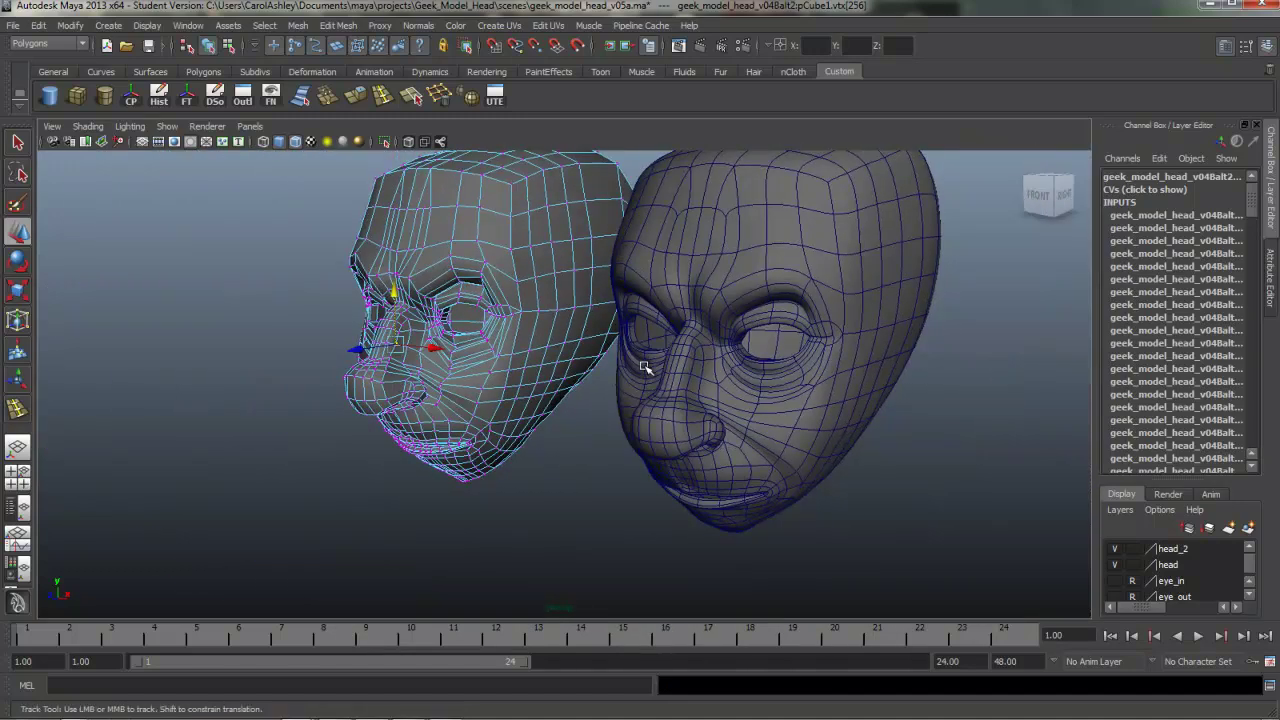
# Shift a forehead vertex of the head_2 mesh slightly outward from the centre line
pyautogui.keyDown('alt'); pyautogui.moveTo(645, 368); pyautogui.dragTo(645, 368, button='middle'); pyautogui.keyUp('alt')
pyautogui.keyDown('alt'); pyautogui.moveTo(645, 368); pyautogui.dragTo(645, 368); pyautogui.keyUp('alt')
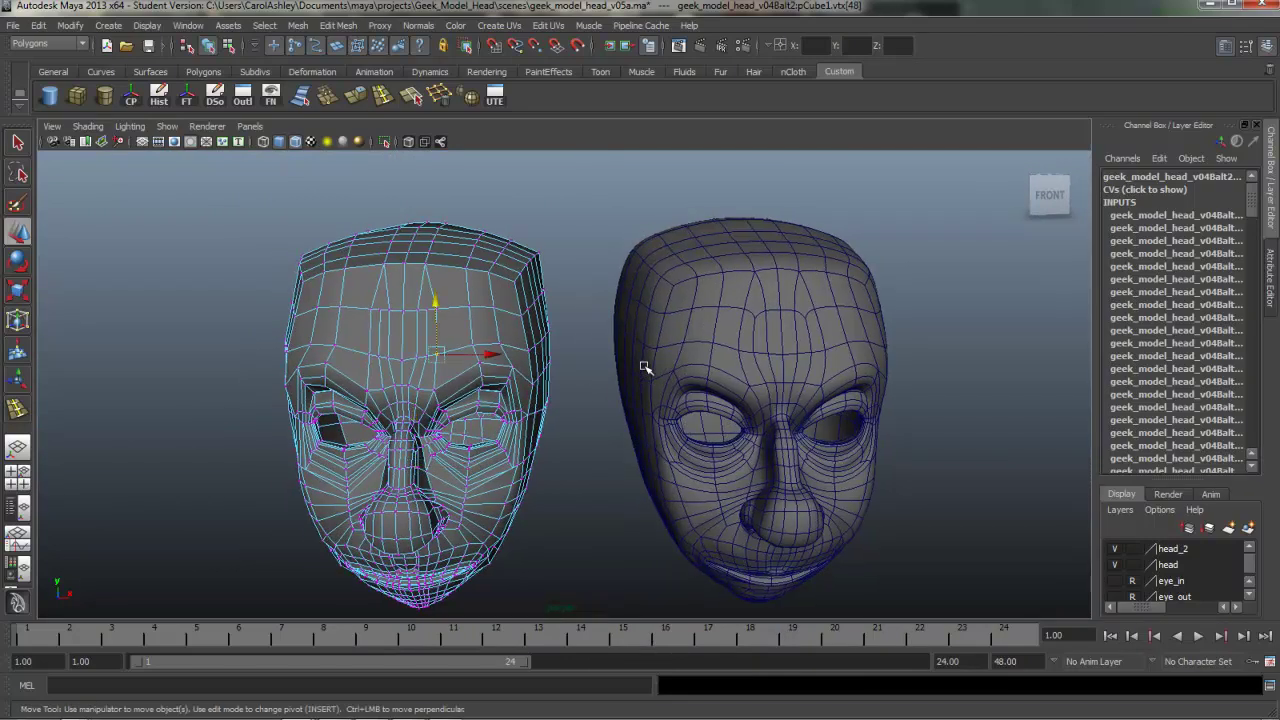
pyautogui.moveTo(490, 354); pyautogui.dragTo(502, 354)
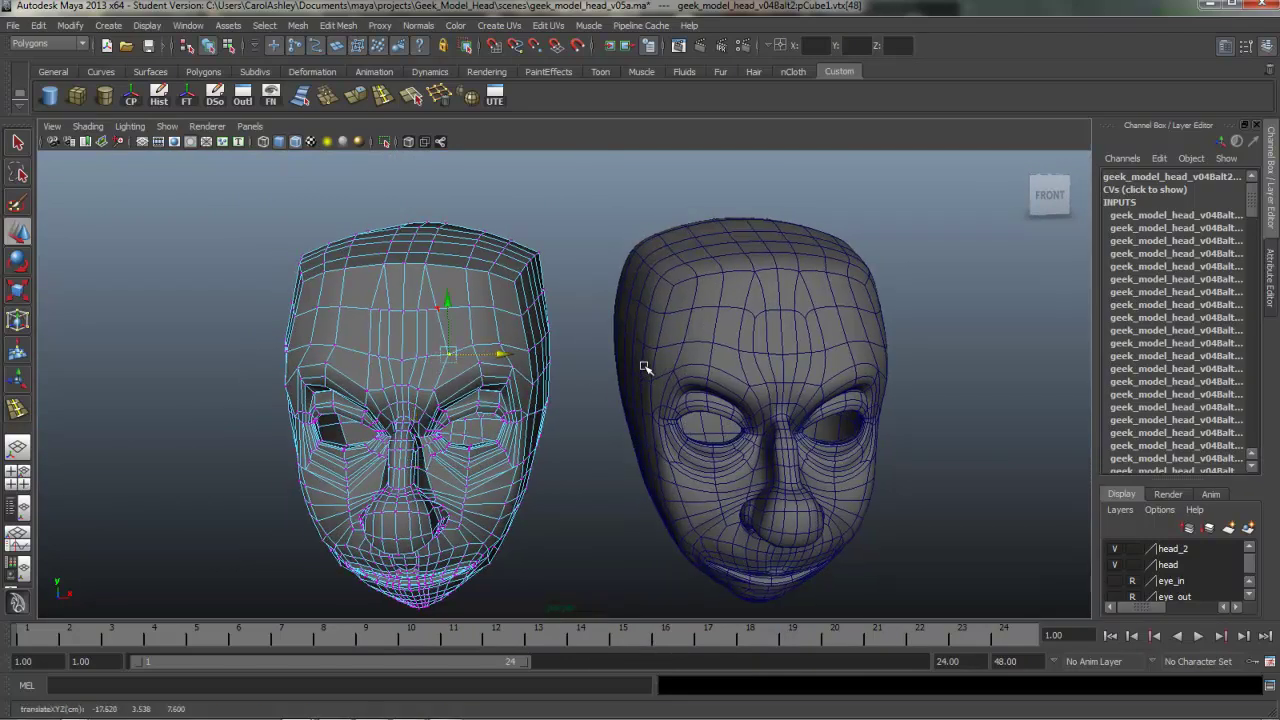
pyautogui.moveTo(645, 368); pyautogui.dragTo(645, 368, button='middle')
# Select the front-to-back row of four vertices beside the centre line on top of the head_2 mesh and shift it outward
pyautogui.keyDown('alt'); pyautogui.moveTo(645, 368); pyautogui.dragTo(645, 368); pyautogui.keyUp('alt')
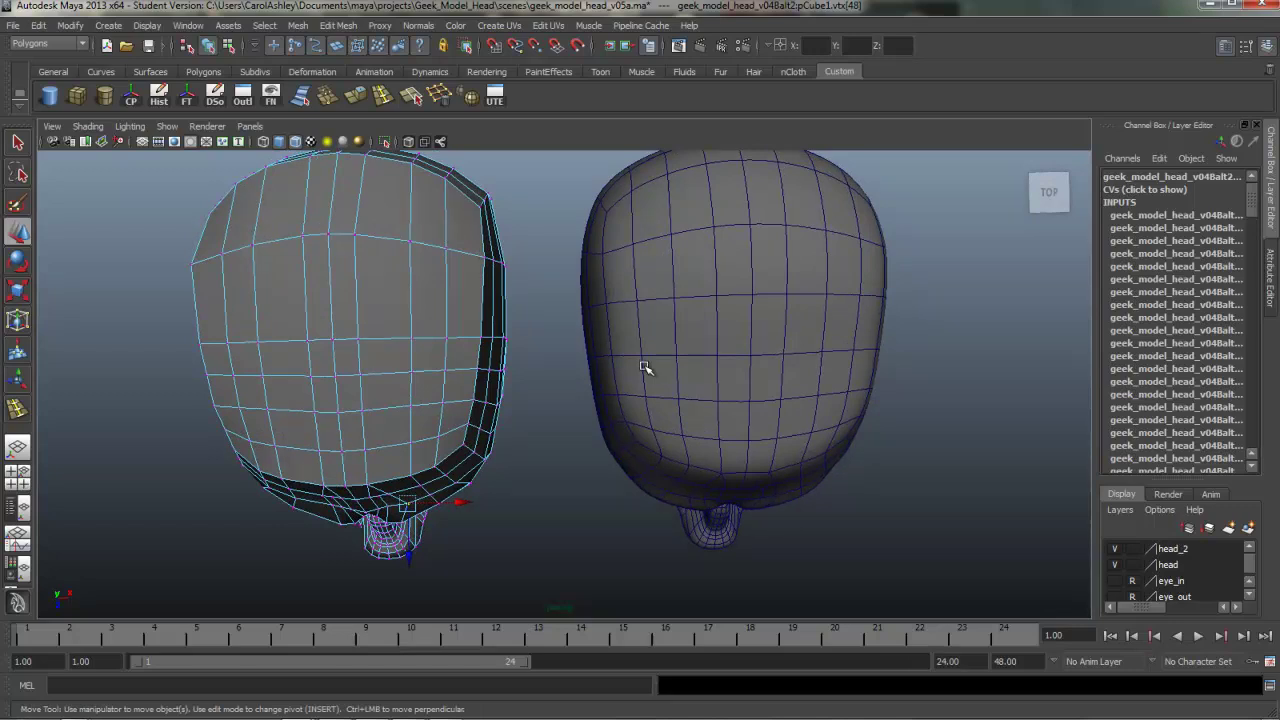
pyautogui.keyDown('alt'); pyautogui.moveTo(645, 368); pyautogui.dragTo(645, 368); pyautogui.keyUp('alt')
pyautogui.keyDown('shift'); pyautogui.click(361, 350); pyautogui.keyUp('shift')
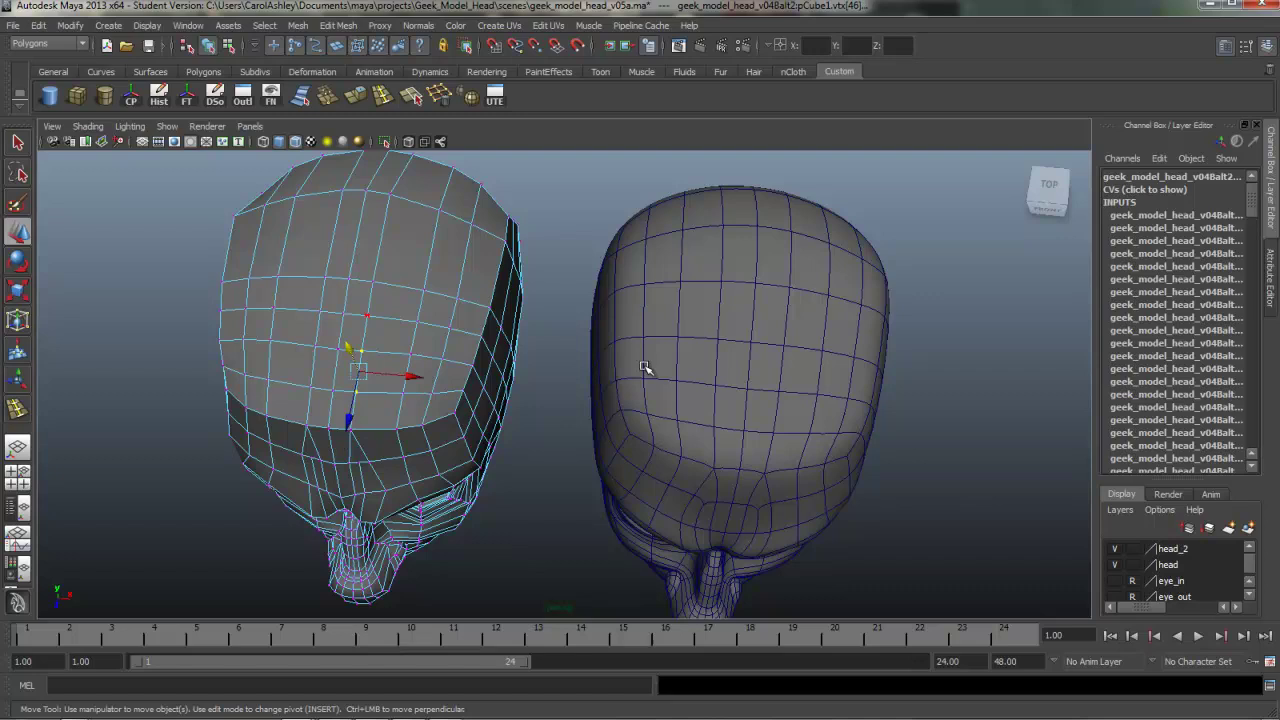
pyautogui.keyDown('shift'); pyautogui.click(367, 316); pyautogui.keyUp('shift')
pyautogui.keyDown('shift'); pyautogui.click(371, 281); pyautogui.keyUp('shift')
pyautogui.moveTo(417, 341); pyautogui.dragTo(429, 342)
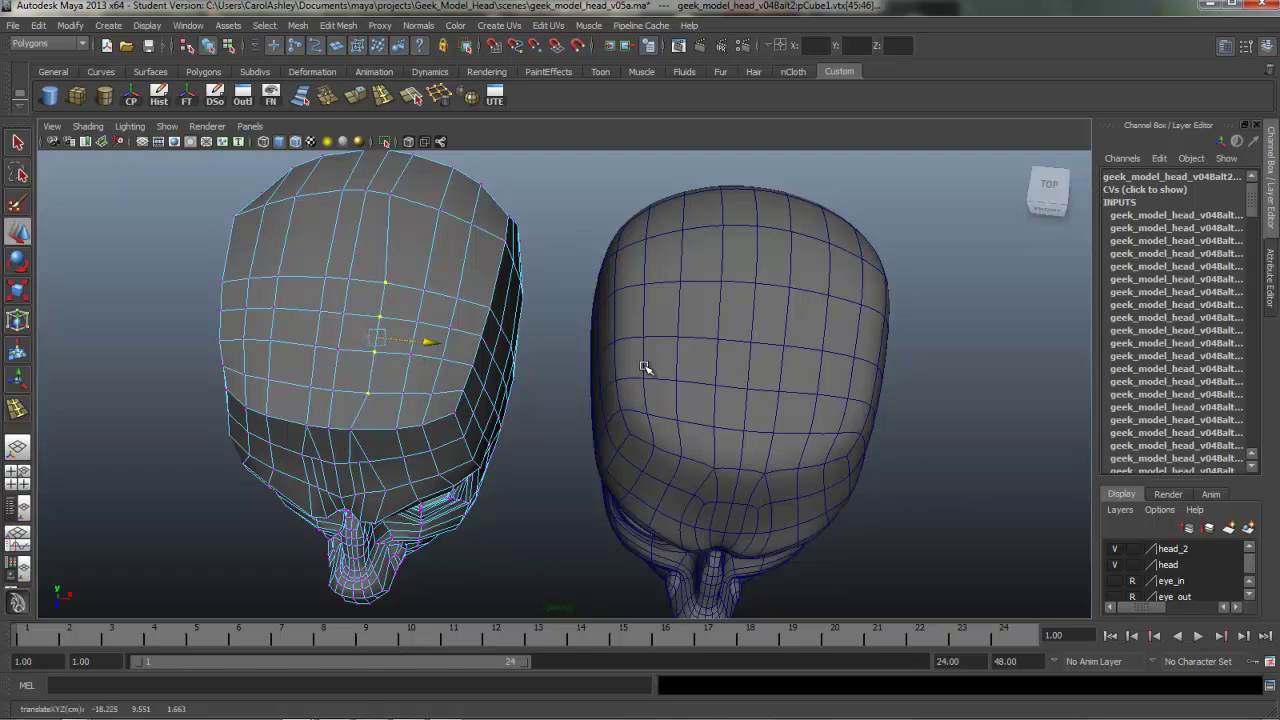
# Examine the edge flow on the back of the two heads, focusing on the lower rows of the head_2 mesh
pyautogui.keyDown('alt'); pyautogui.moveTo(645, 368); pyautogui.dragTo(645, 368); pyautogui.keyUp('alt')
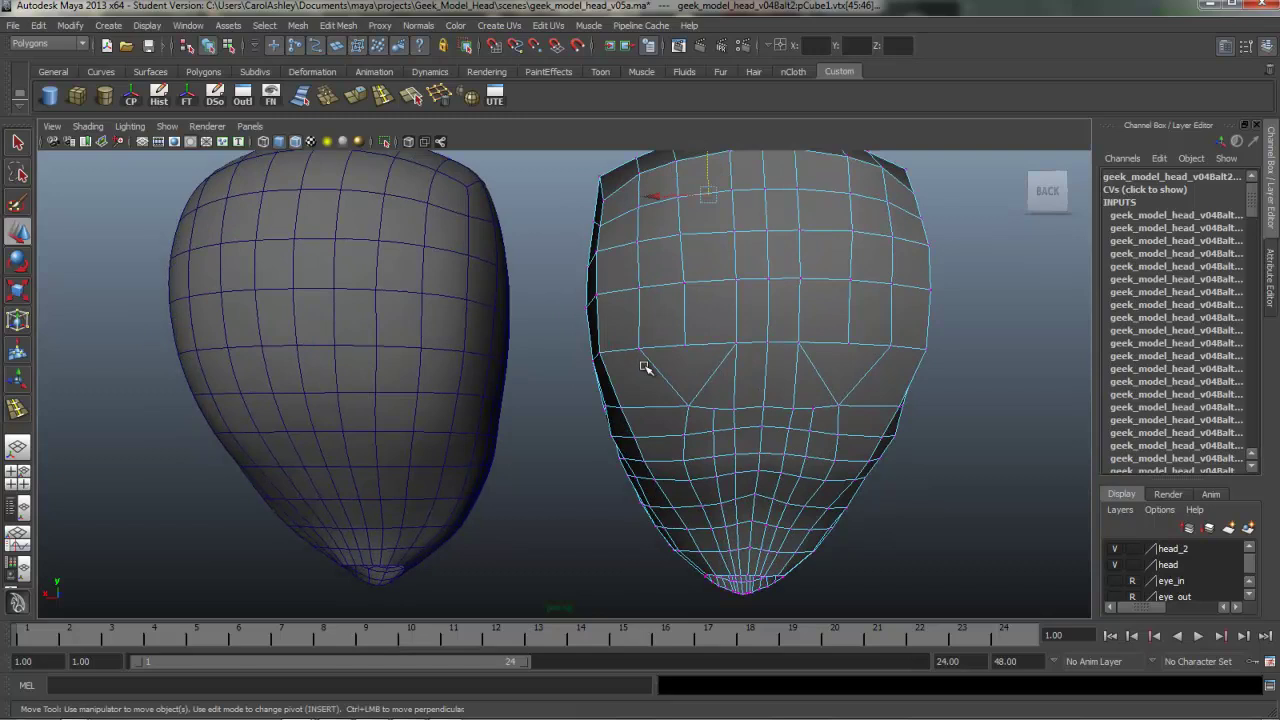
pyautogui.keyDown('alt'); pyautogui.moveTo(645, 368); pyautogui.dragTo(645, 368); pyautogui.keyUp('alt')
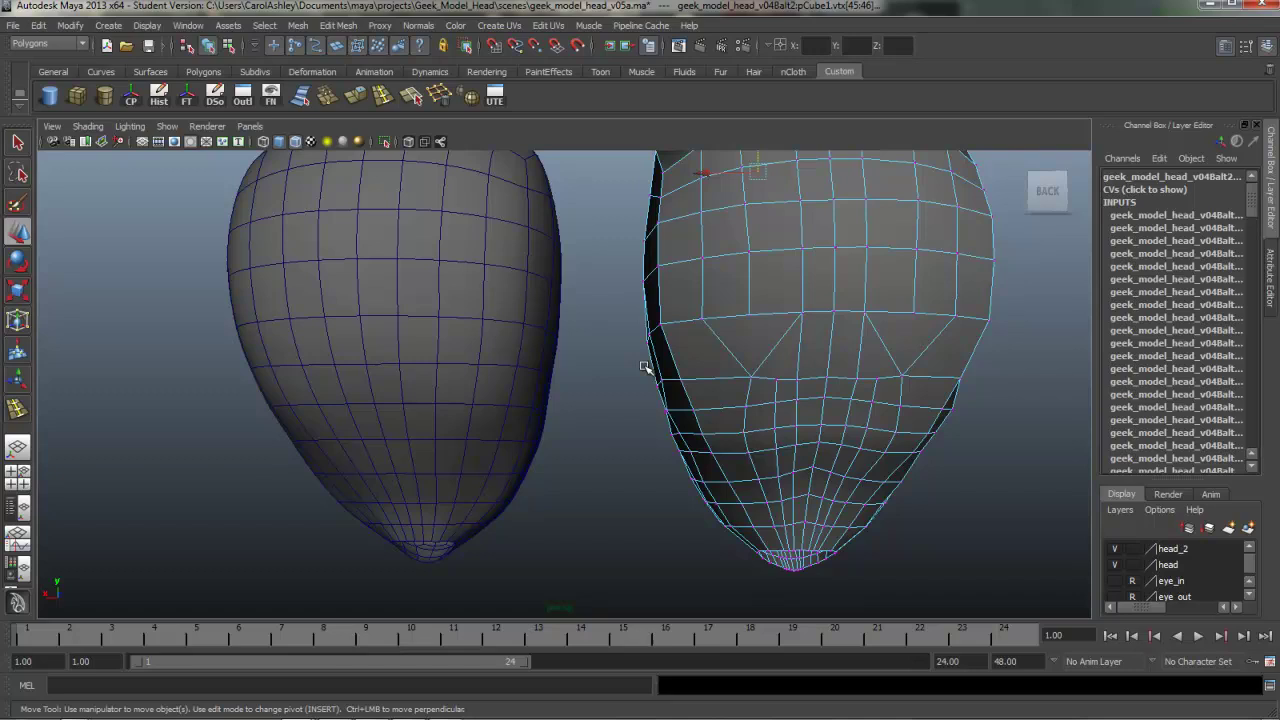
pyautogui.keyDown('alt'); pyautogui.moveTo(645, 368); pyautogui.dragTo(645, 368); pyautogui.keyUp('alt')
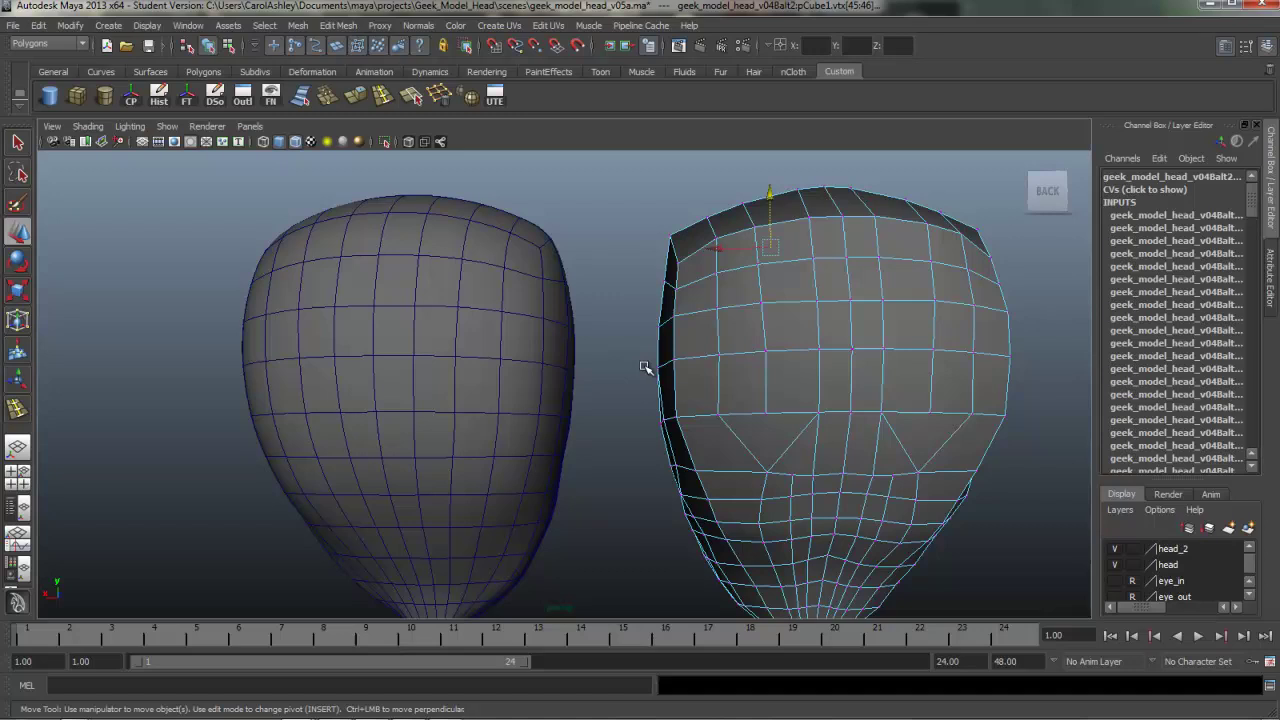
pyautogui.keyDown('alt'); pyautogui.moveTo(645, 368); pyautogui.dragTo(643, 340, button='middle'); pyautogui.keyUp('alt')
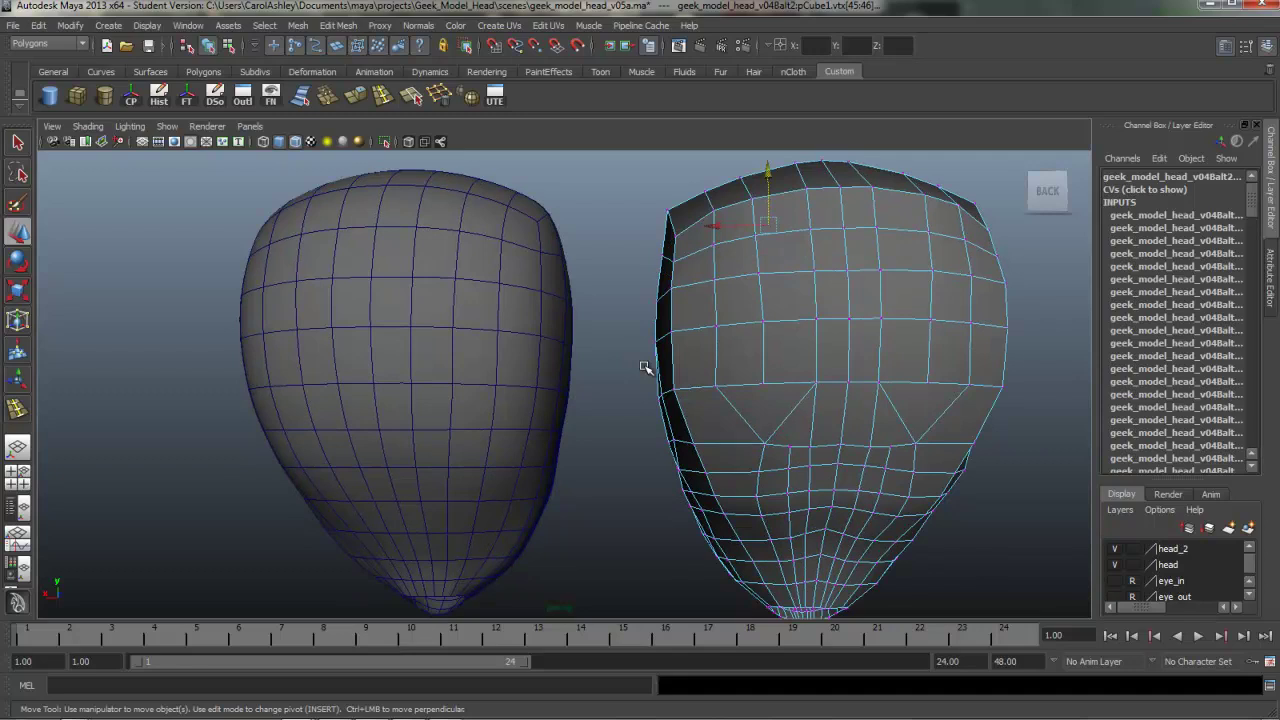
pyautogui.keyDown('alt'); pyautogui.moveTo(645, 368); pyautogui.dragTo(645, 368); pyautogui.keyUp('alt')
pyautogui.keyDown('alt'); pyautogui.moveTo(645, 368); pyautogui.dragTo(645, 376, button='middle'); pyautogui.keyUp('alt')
pyautogui.keyDown('alt'); pyautogui.moveTo(645, 368); pyautogui.dragTo(645, 368); pyautogui.keyUp('alt')
pyautogui.keyDown('alt'); pyautogui.moveTo(645, 368); pyautogui.dragTo(672, 349, button='middle'); pyautogui.keyUp('alt')
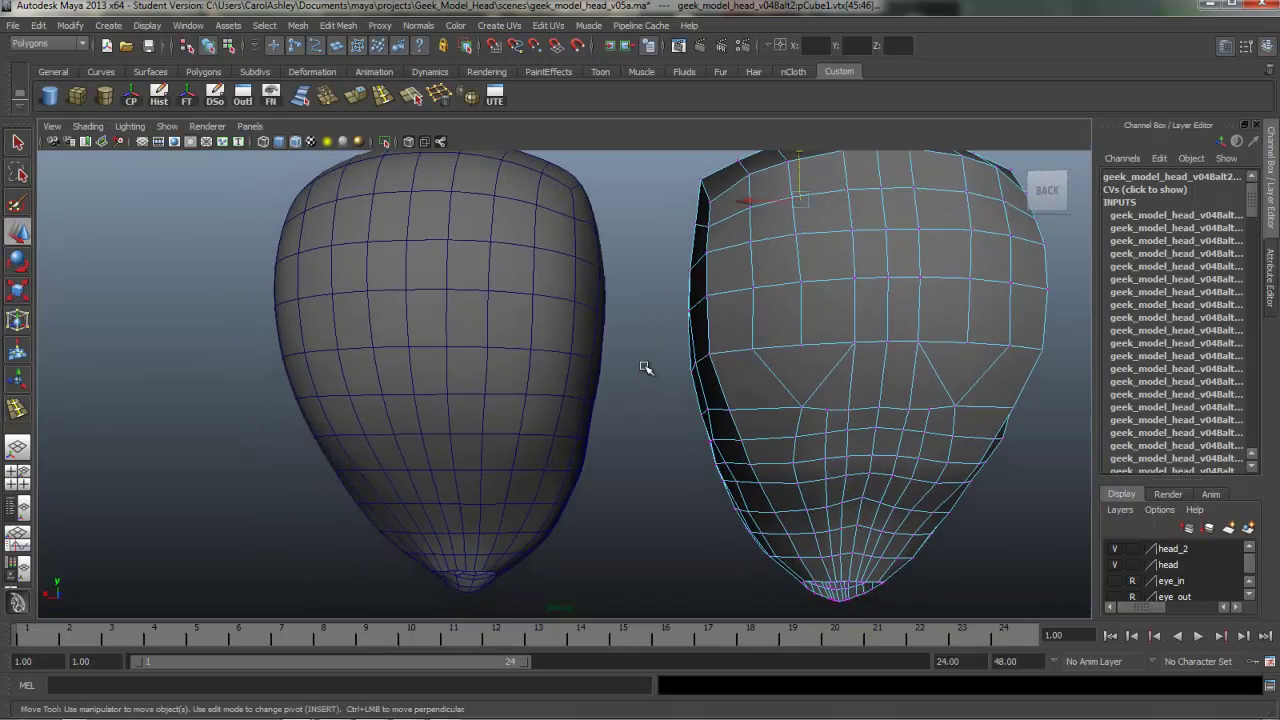
# Delete the two diagonal edges on one half of the back of the head_2 mesh
pyautogui.moveTo(787, 386); pyautogui.dragTo(787, 349, button='right')
pyautogui.click(781, 382)
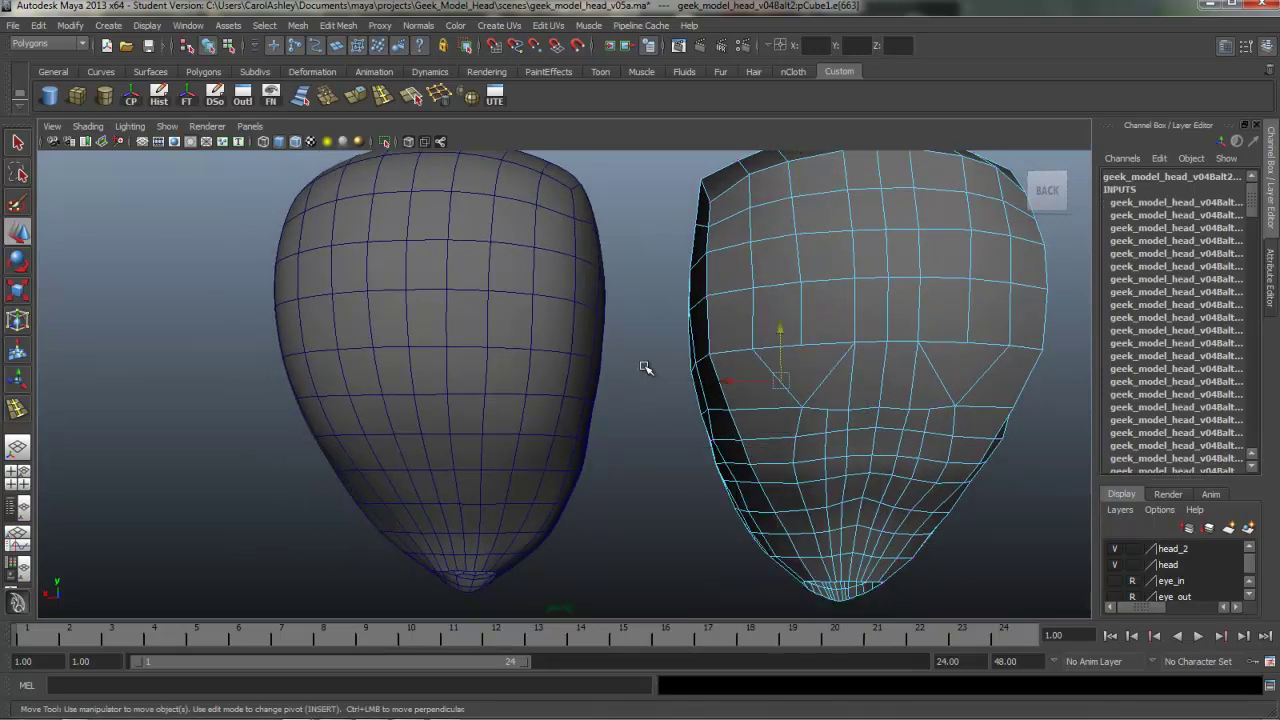
pyautogui.click(645, 368)
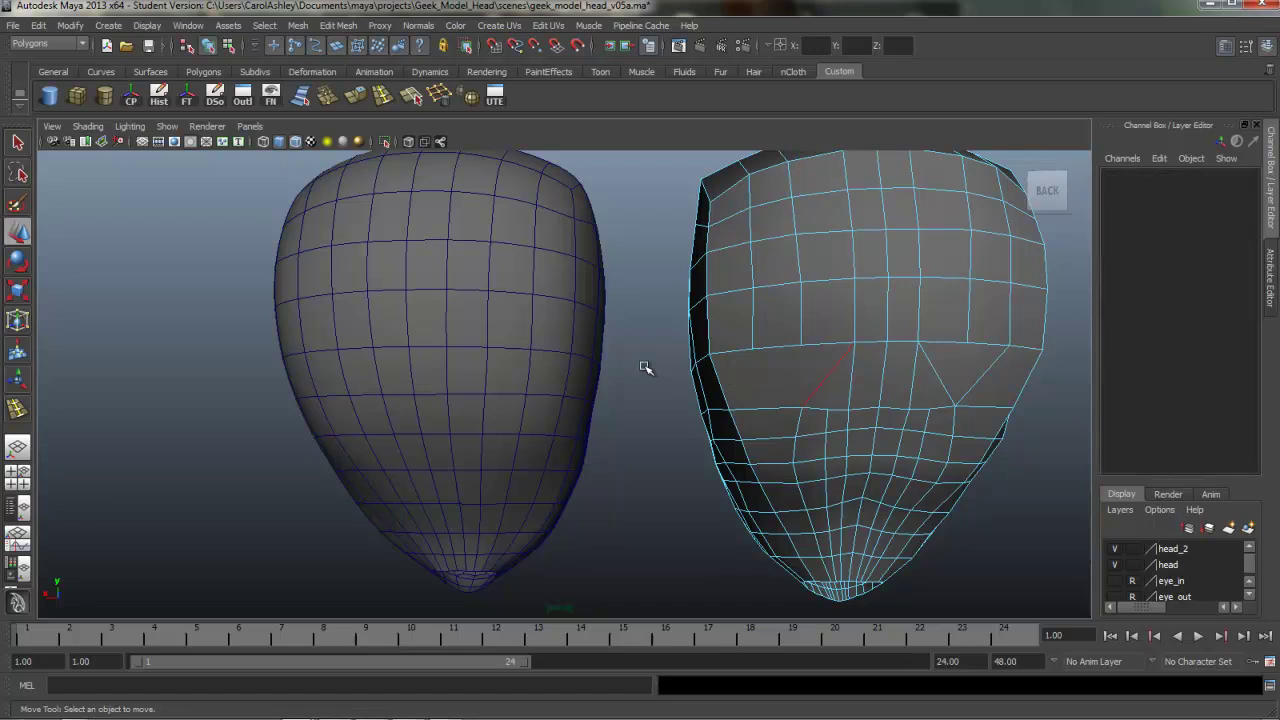
# Shift the vertices below the deleted diagonals on the back of the head_2 mesh outward to space the edge columns more evenly
pyautogui.moveTo(645, 368); pyautogui.dragTo(756, 409, button='right')
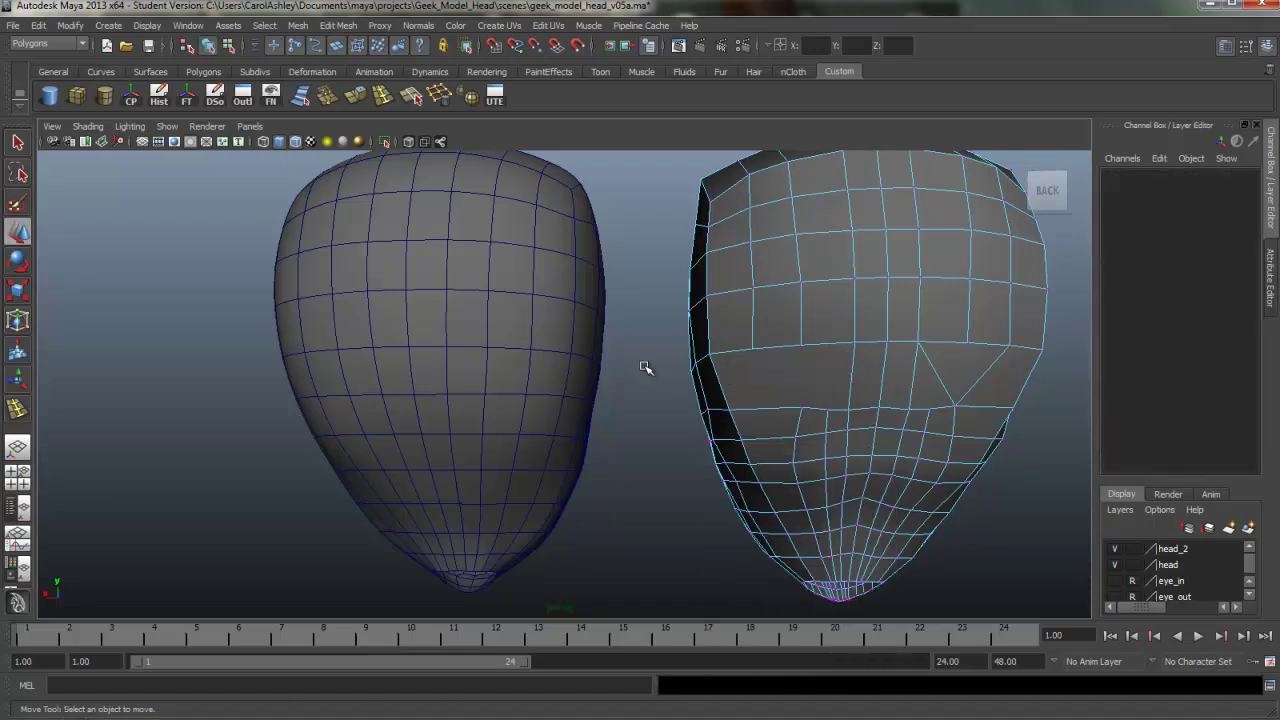
pyautogui.click(802, 408)
pyautogui.moveTo(752, 408); pyautogui.dragTo(715, 408)
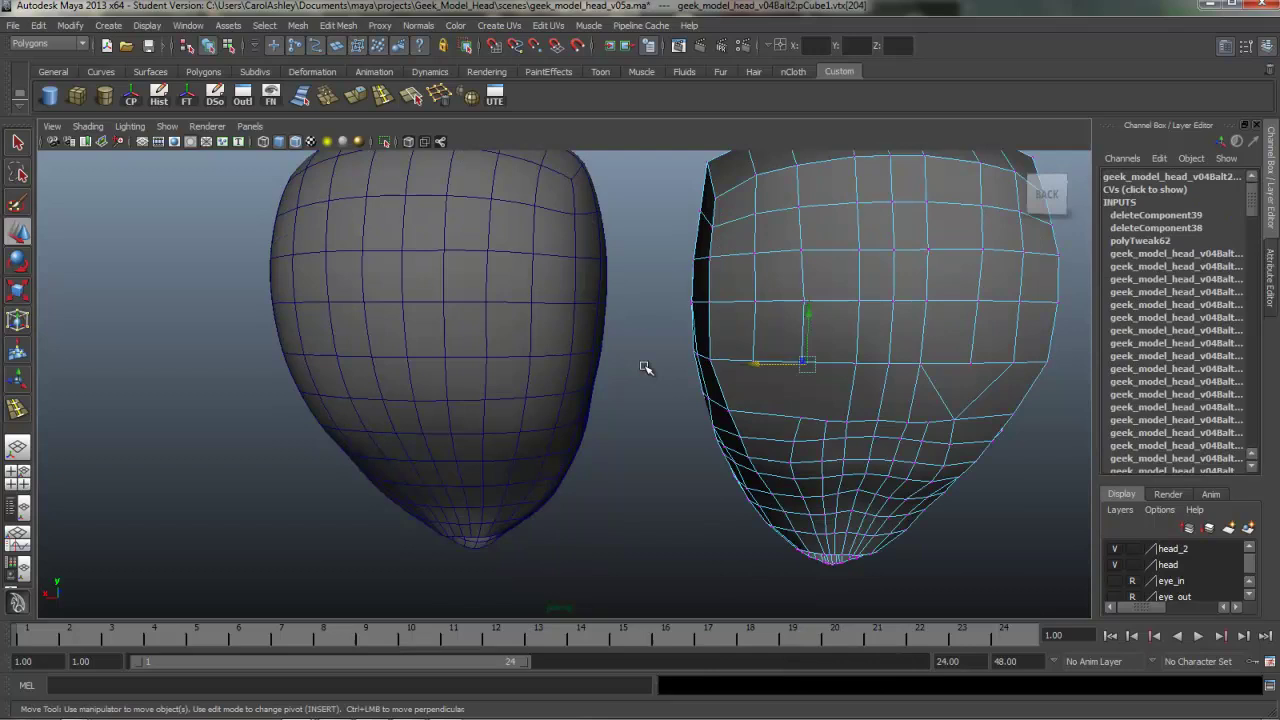
pyautogui.click(800, 418)
pyautogui.moveTo(751, 417)
pyautogui.mouseDown()
pyautogui.moveTo(722, 417)
pyautogui.moveTo(723, 440)
pyautogui.moveTo(734, 388)
pyautogui.moveTo(762, 406)
pyautogui.moveTo(764, 458)
pyautogui.moveTo(784, 446)
pyautogui.mouseUp()
pyautogui.click(793, 441)
pyautogui.click(827, 407)
pyautogui.click(827, 431)
pyautogui.click(827, 458)
# Split the large open polygon on the back of the head_2 mesh with an edge joining the outer column's end vertex to the vertex below
pyautogui.scroll(-1, 764, 458)
pyautogui.moveTo(645, 368)
pyautogui.keyDown('alt'); pyautogui.mouseDown()
pyautogui.moveTo(760, 380)
pyautogui.moveTo(645, 368)
pyautogui.mouseUp(); pyautogui.keyUp('alt')
pyautogui.scroll(3, 645, 368)
pyautogui.keyDown('alt'); pyautogui.moveTo(645, 368); pyautogui.dragTo(522, 388, button='middle'); pyautogui.keyUp('alt')
pyautogui.keyDown('alt'); pyautogui.moveTo(645, 368); pyautogui.dragTo(645, 368); pyautogui.keyUp('alt')
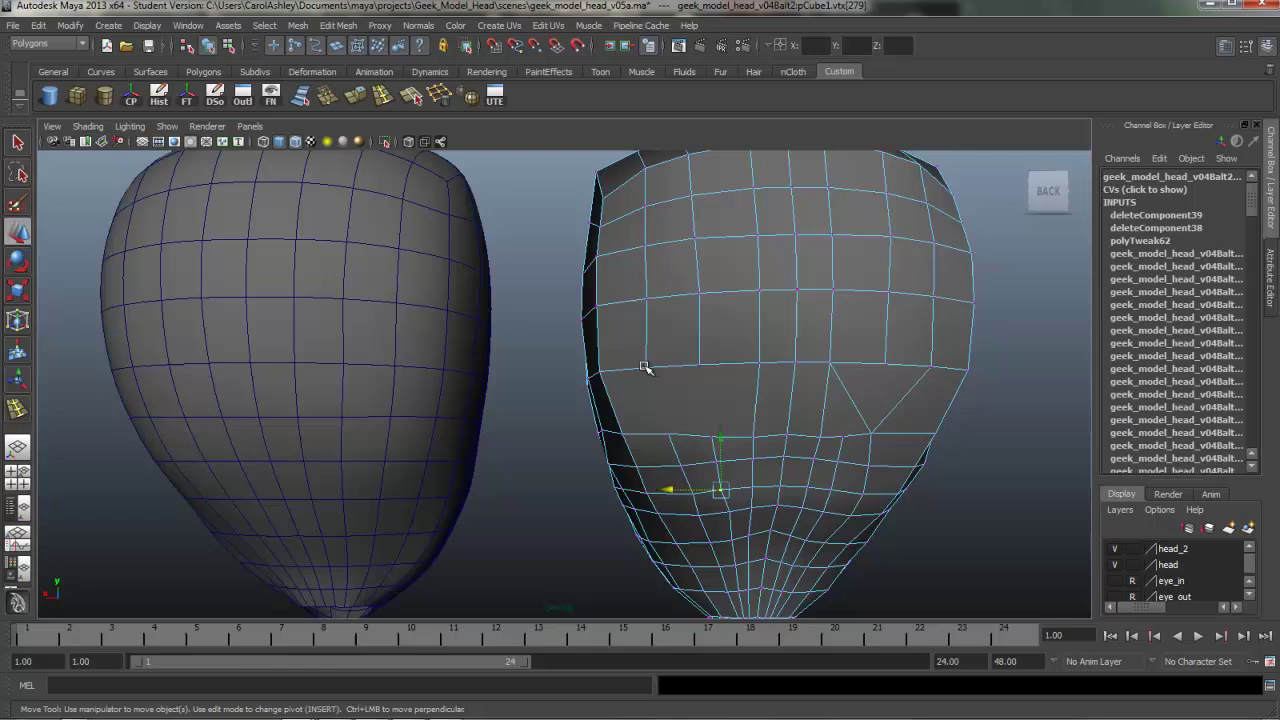
pyautogui.click(411, 96)
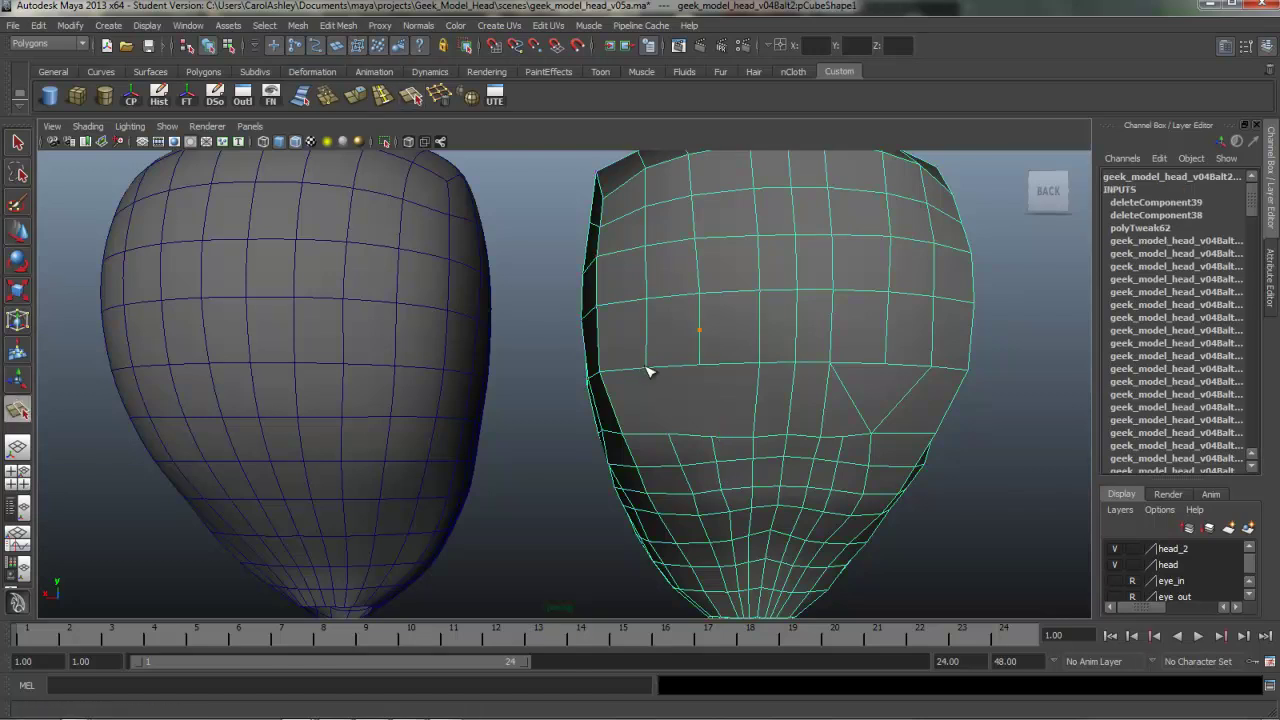
pyautogui.click(646, 368)
pyautogui.click(670, 434)
pyautogui.press('w')
pyautogui.scroll(-4, 645, 368)
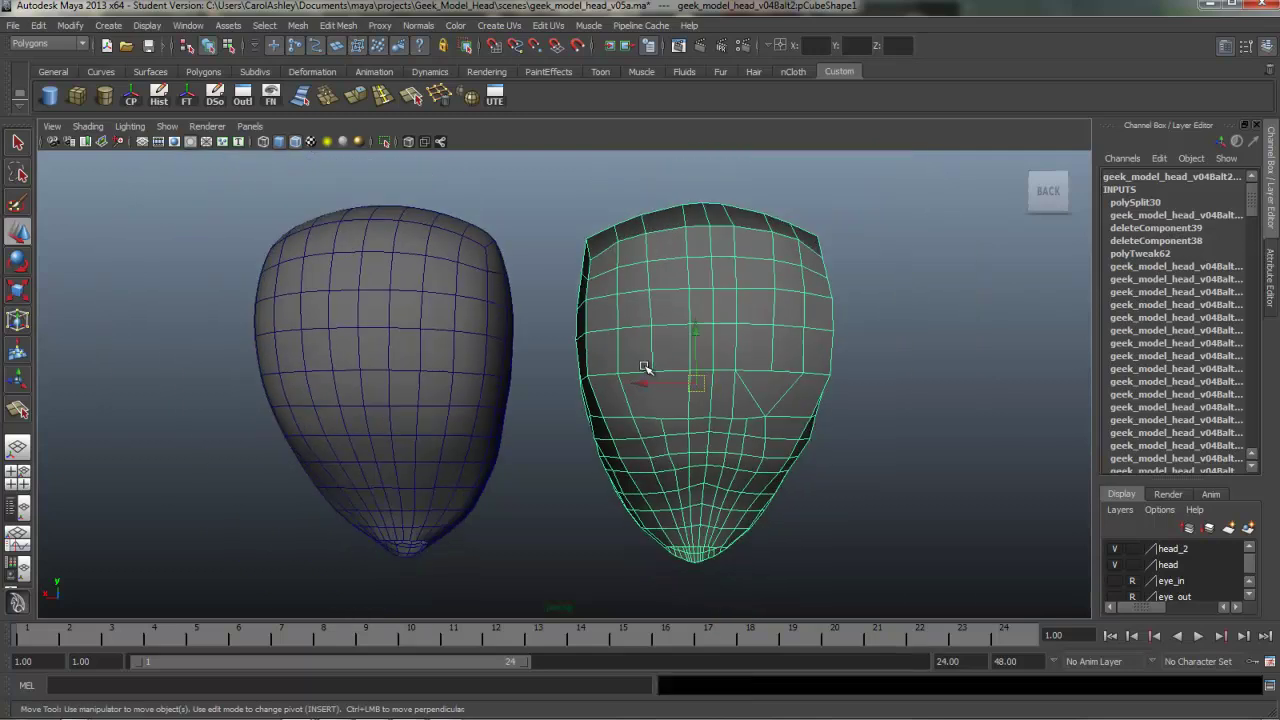
# Hide the head_2 layer and display the head mesh over the reference drawing in the right side view
pyautogui.keyDown('alt'); pyautogui.moveTo(645, 368); pyautogui.dragTo(644, 367); pyautogui.keyUp('alt')
pyautogui.scroll(3, 646, 363)
pyautogui.click(1114, 548)
pyautogui.click(645, 368)
pyautogui.keyDown('alt'); pyautogui.moveTo(644, 367); pyautogui.dragTo(651, 366, button='right'); pyautogui.keyUp('alt')
pyautogui.press('space')
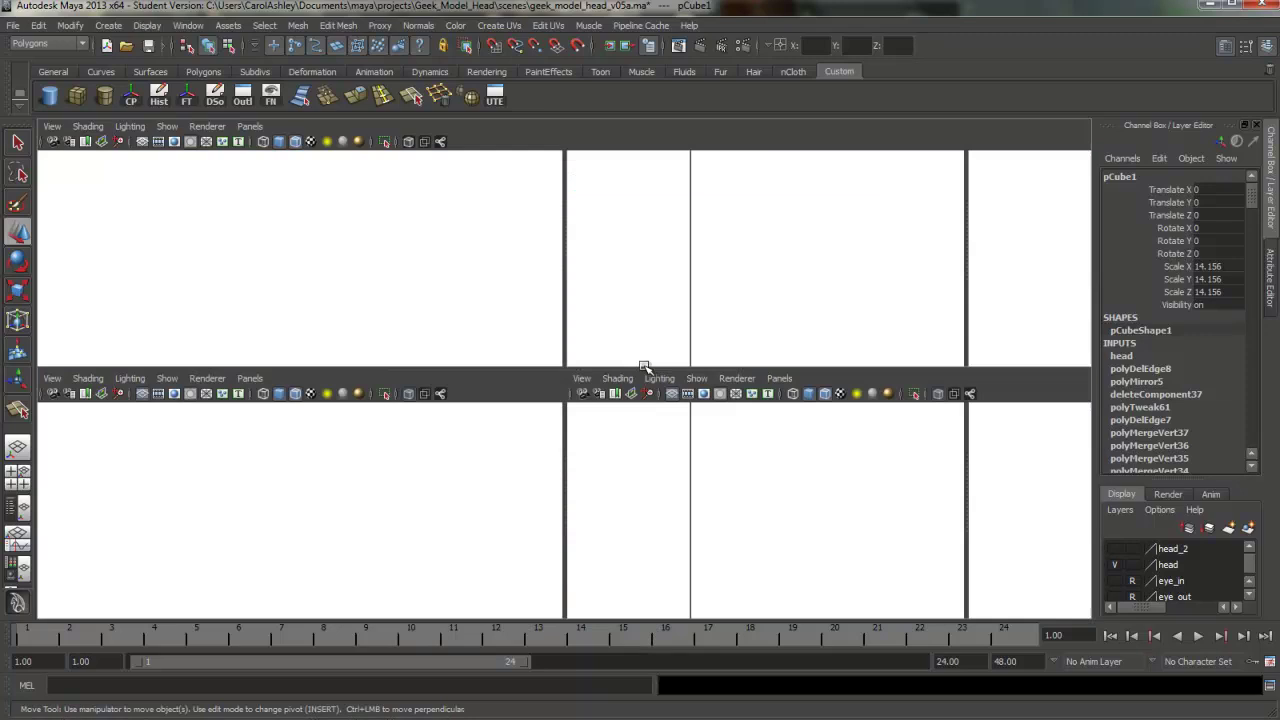
pyautogui.press('space')
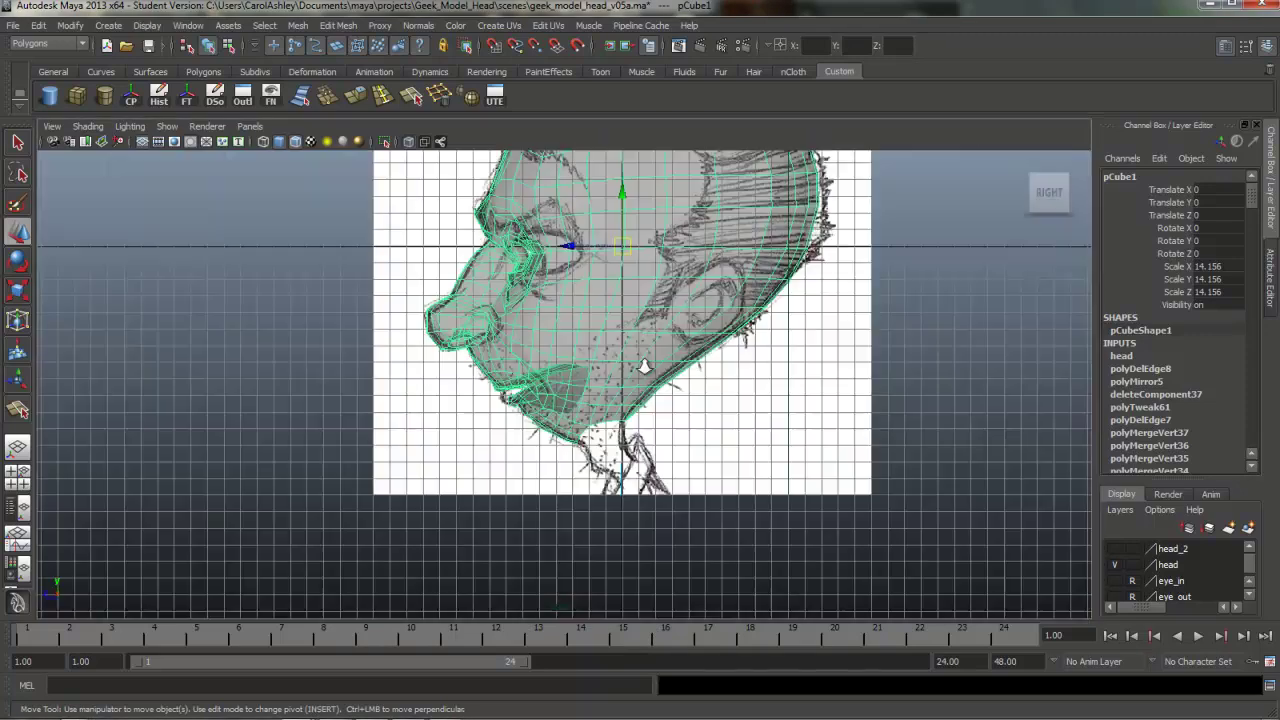
pyautogui.scroll(2, 645, 367)
pyautogui.keyDown('alt'); pyautogui.moveTo(645, 367); pyautogui.dragTo(625, 390, button='middle'); pyautogui.keyUp('alt')
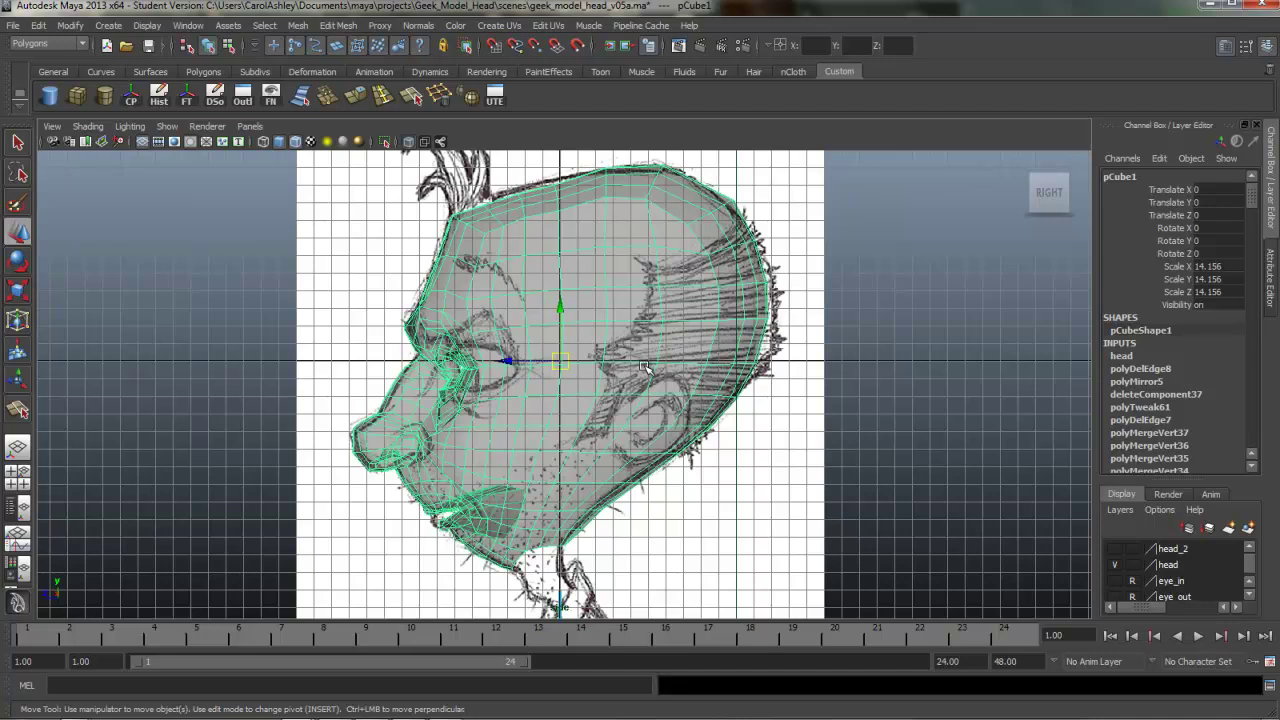
pyautogui.scroll(2, 645, 367)
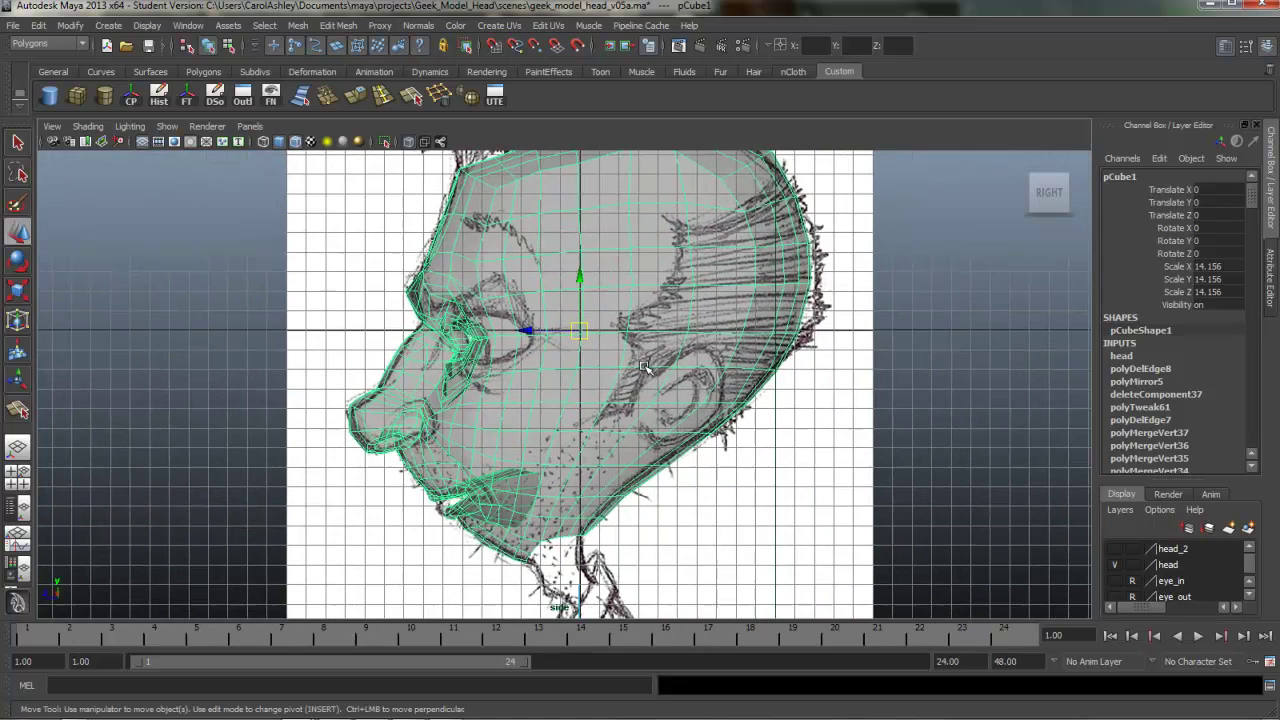
# Select the block of six faces beside the drawn ear on the head mesh and return to the perspective view
pyautogui.moveTo(590, 415); pyautogui.dragTo(612, 452, button='right')
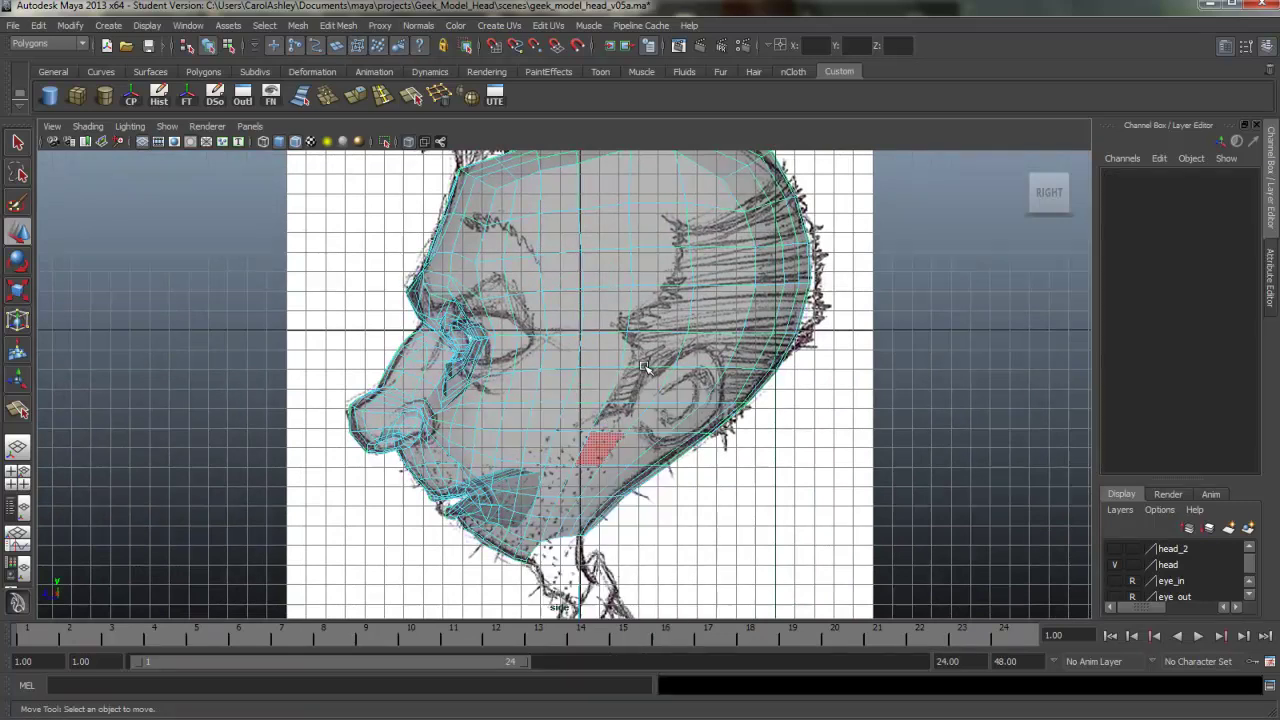
pyautogui.click(619, 417)
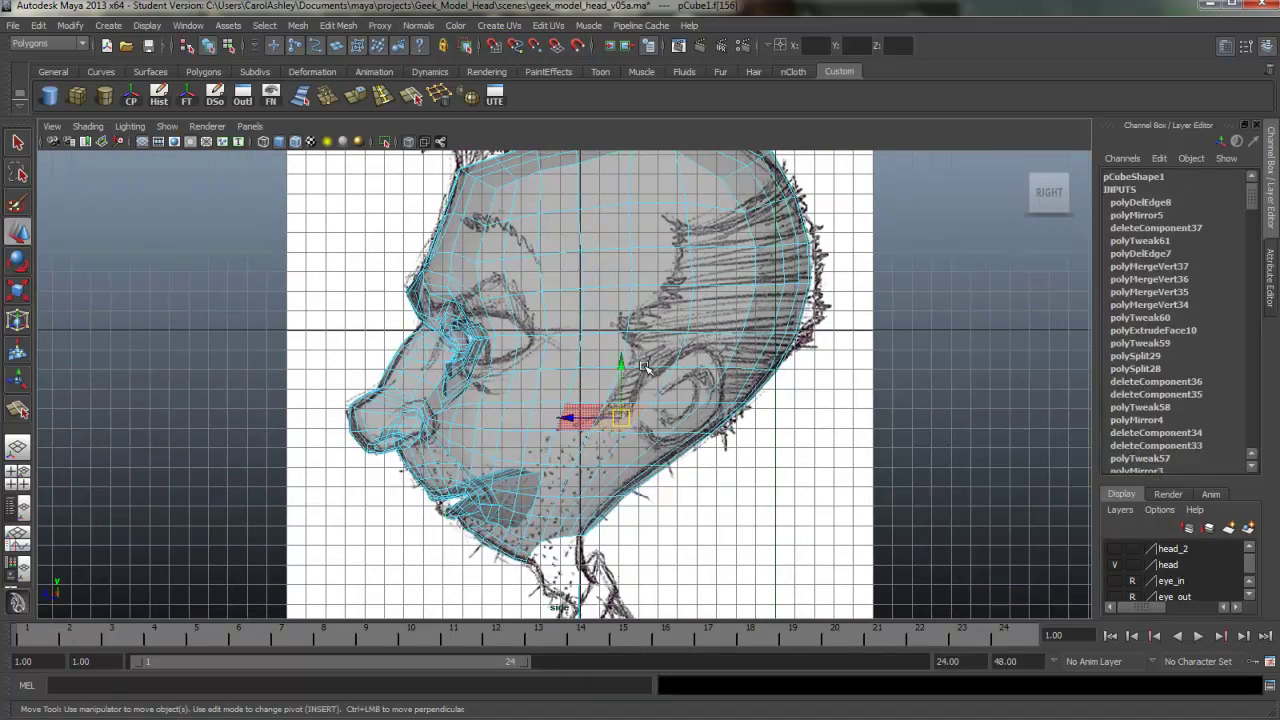
pyautogui.keyDown('shift'); pyautogui.click(584, 417); pyautogui.keyUp('shift')
pyautogui.keyDown('shift'); pyautogui.click(594, 384); pyautogui.keyUp('shift')
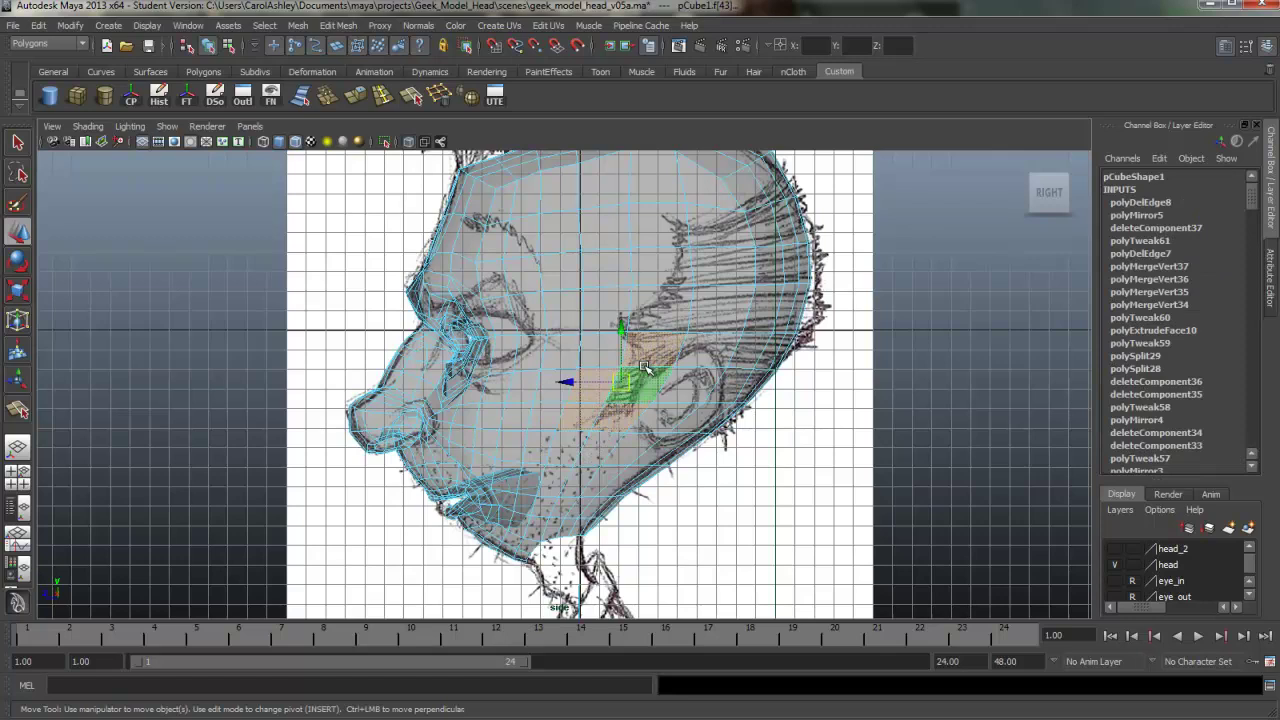
pyautogui.click(645, 367)
pyautogui.click(645, 367)
pyautogui.press('space')
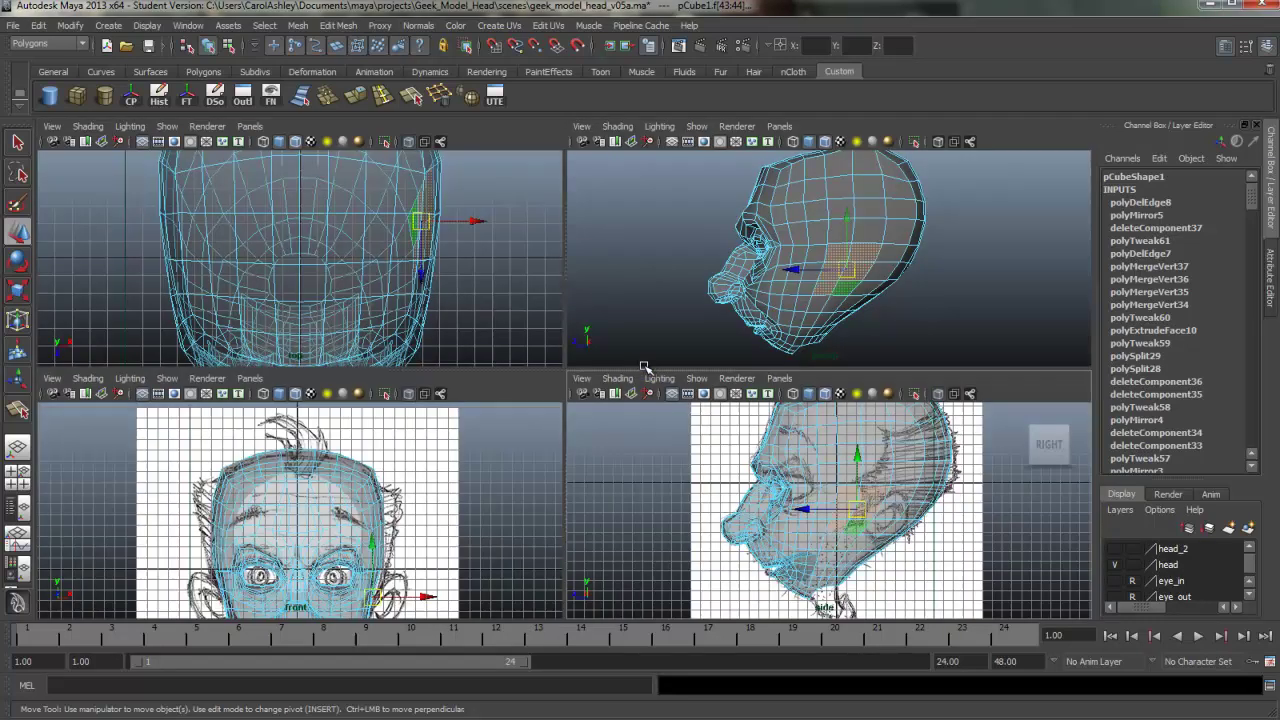
pyautogui.press('space')
# Raise the upper middle vertex and lower the bottom middle vertex of the ear area to start rounding its outline
pyautogui.moveTo(645, 367)
pyautogui.keyDown('alt'); pyautogui.mouseDown()
pyautogui.moveTo(610, 366)
pyautogui.moveTo(645, 367)
pyautogui.mouseUp(); pyautogui.keyUp('alt')
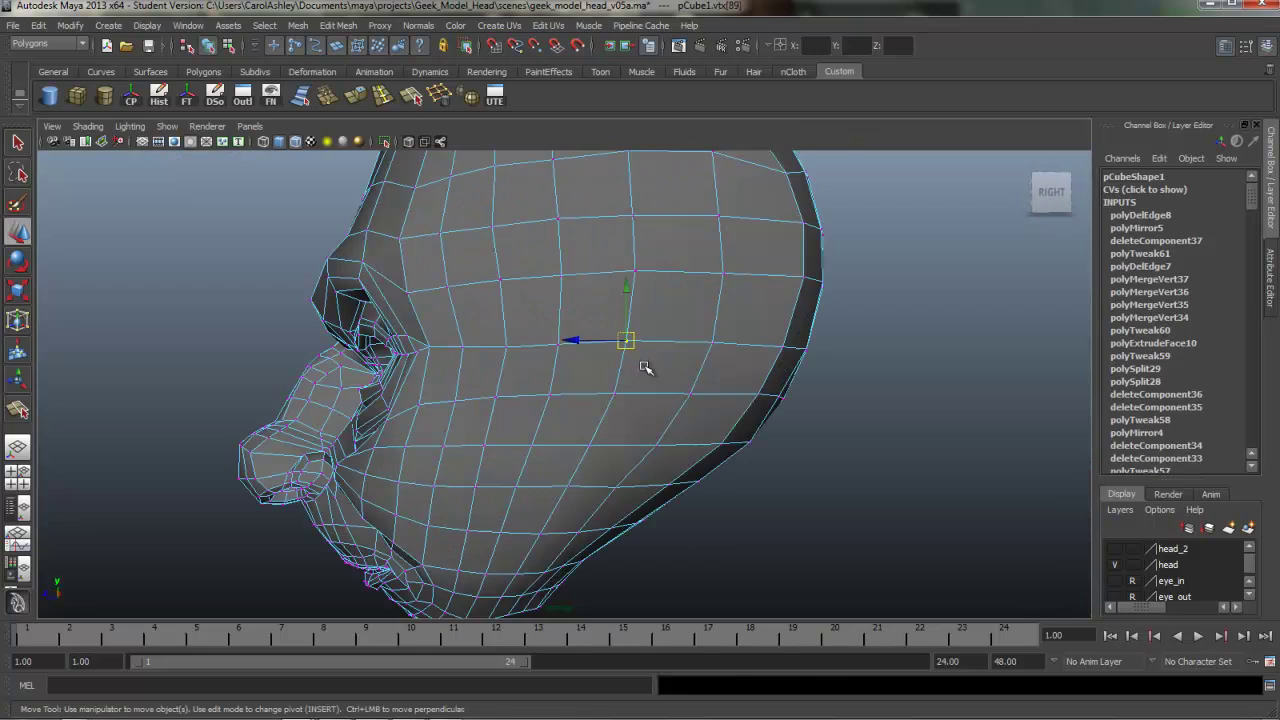
pyautogui.moveTo(626, 288); pyautogui.dragTo(626, 264)
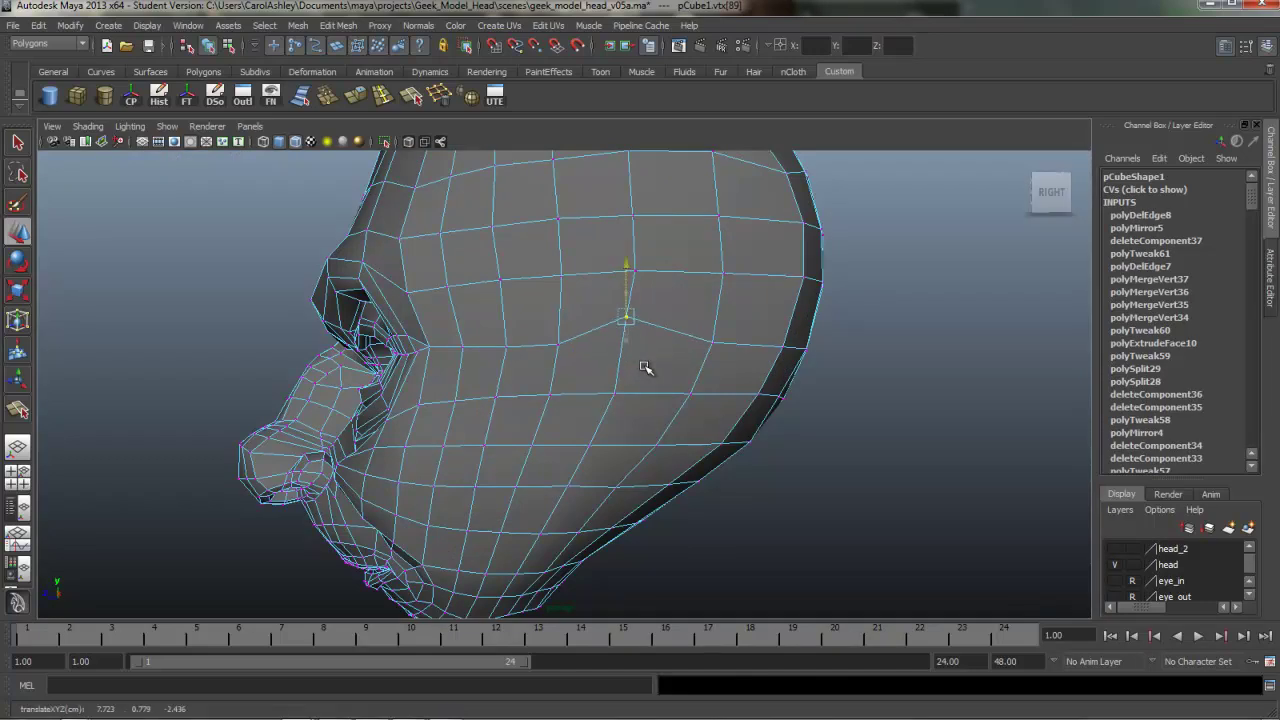
pyautogui.moveTo(645, 367); pyautogui.dragTo(645, 368, button='middle')
pyautogui.click(567, 486)
pyautogui.moveTo(645, 367); pyautogui.dragTo(645, 368, button='middle')
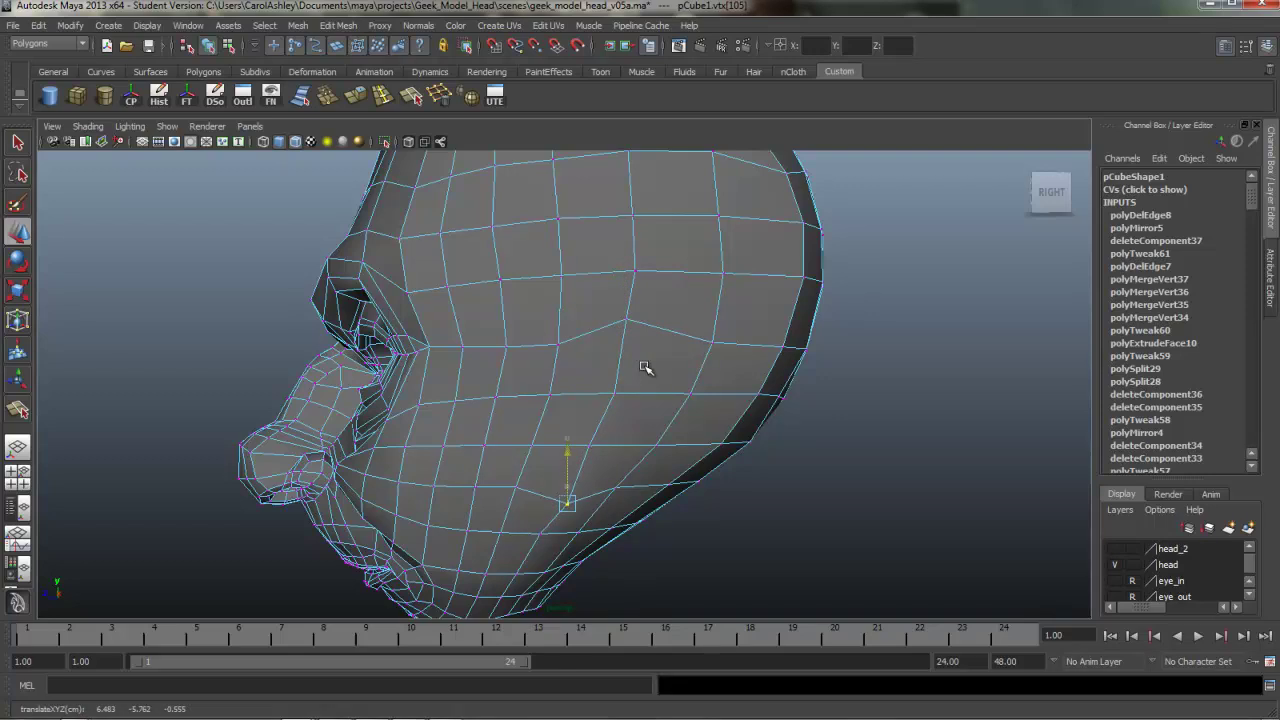
# Move the two lower rear vertices of the ear area slightly backward and the upper rear vertex forward
pyautogui.press('Up')
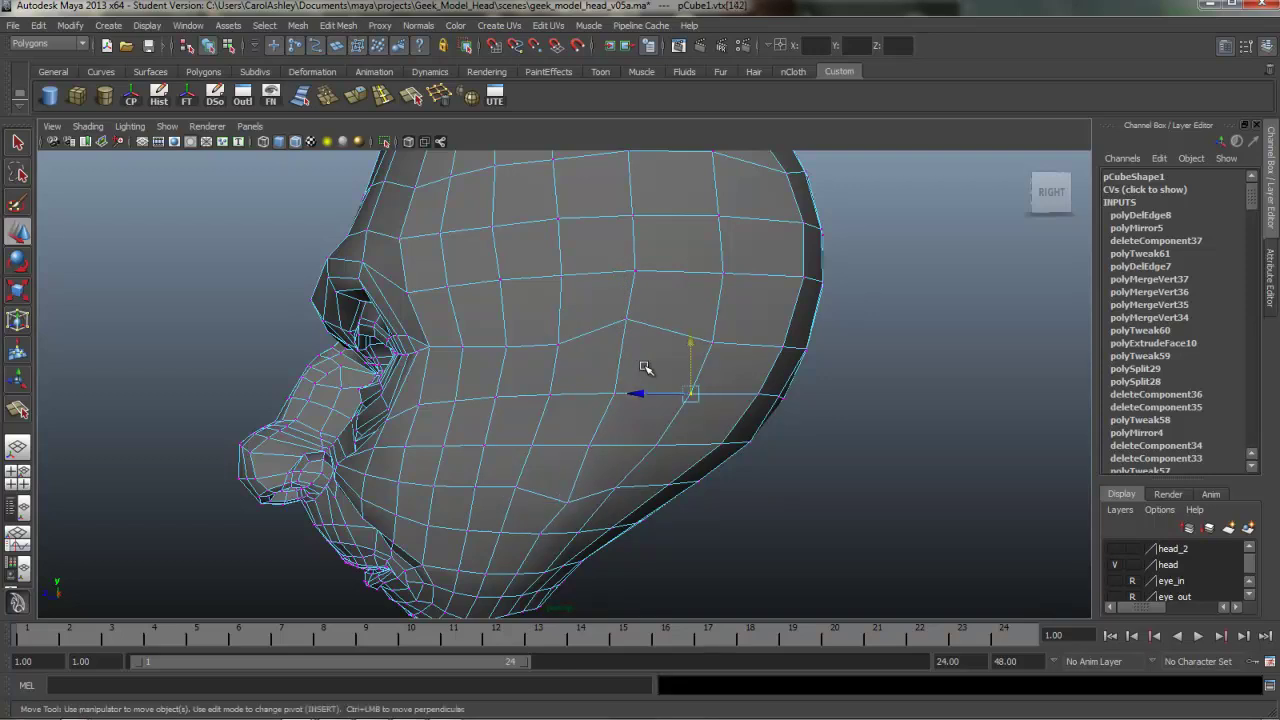
pyautogui.keyDown('shift'); pyautogui.click(656, 445); pyautogui.keyUp('shift')
pyautogui.moveTo(620, 419); pyautogui.dragTo(629, 419)
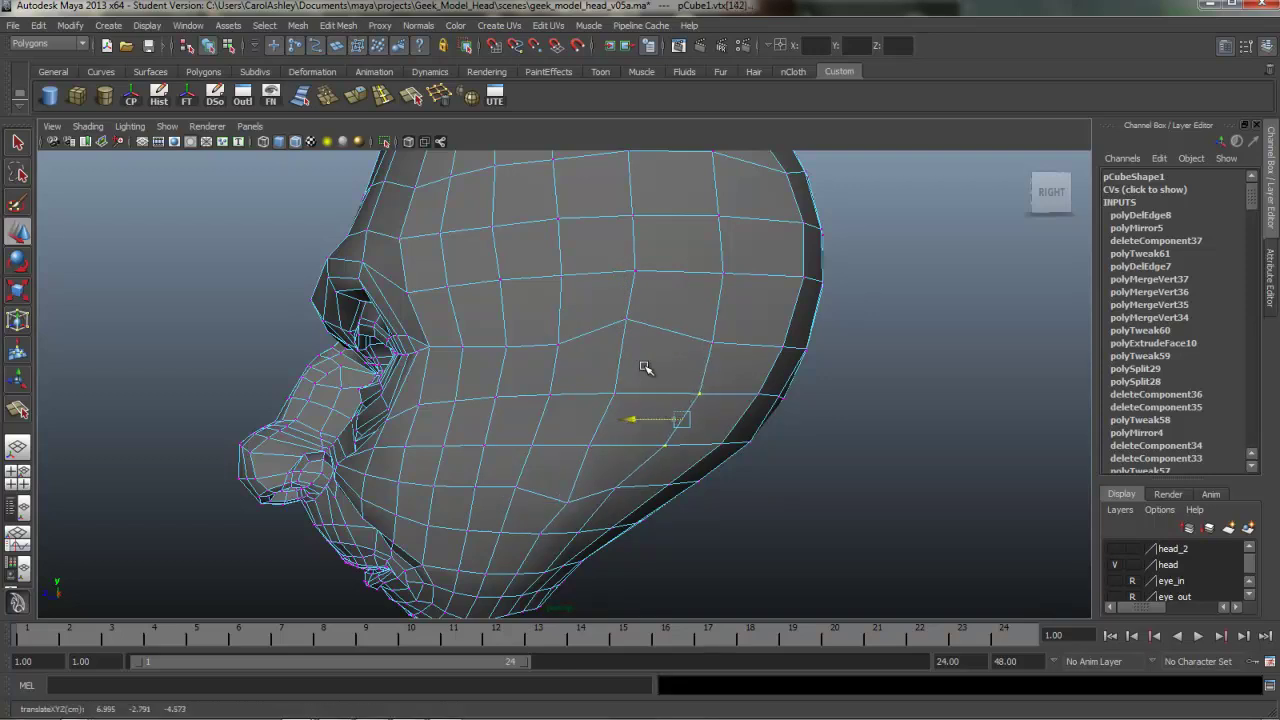
pyautogui.keyDown('alt'); pyautogui.moveTo(645, 367); pyautogui.dragTo(648, 369); pyautogui.keyUp('alt')
pyautogui.click(715, 345)
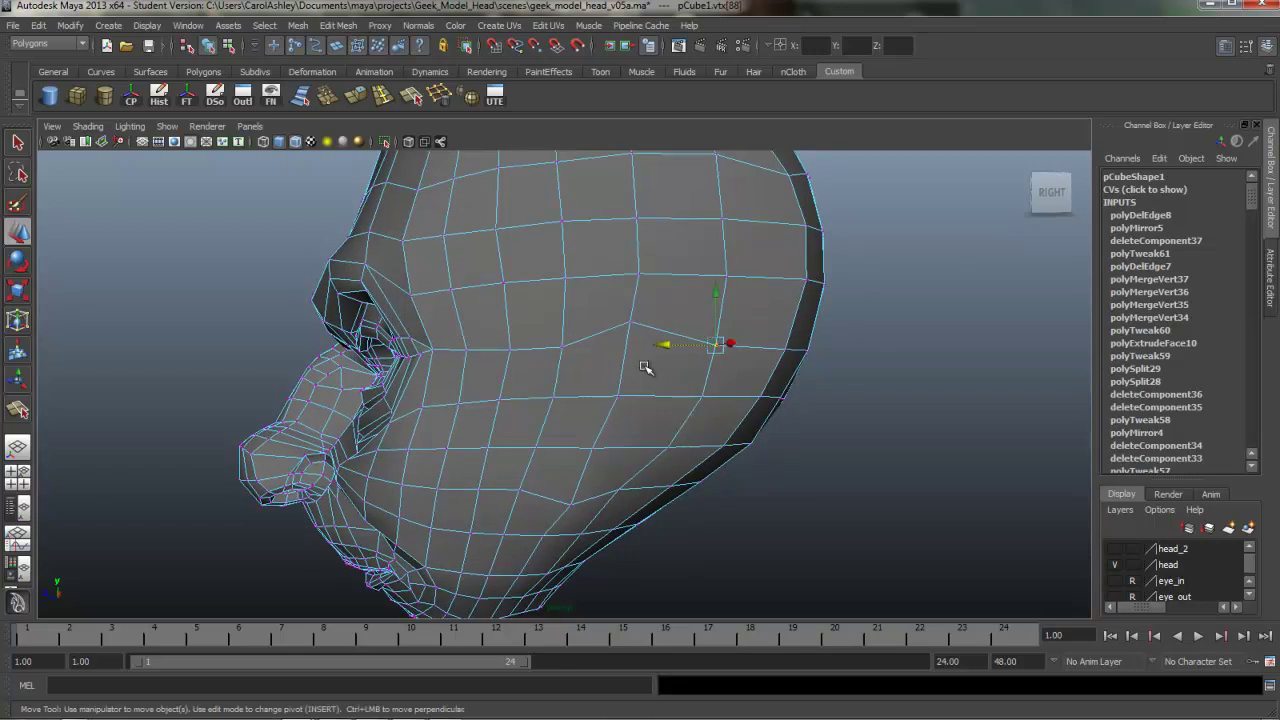
pyautogui.moveTo(645, 367); pyautogui.dragTo(645, 367, button='middle')
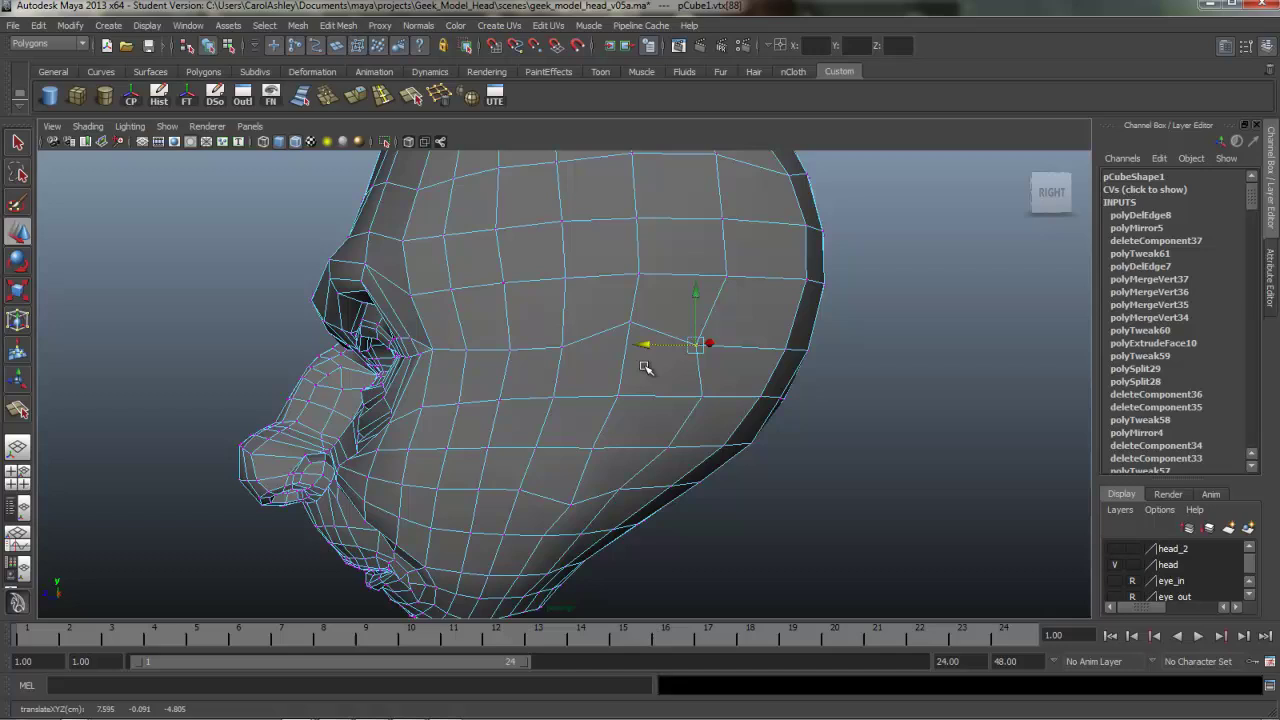
# Extrude the six ear-area faces on the side of the head mesh, scaling them to 0.817 and moving them outward 0.309 in X
pyautogui.keyDown('alt'); pyautogui.moveTo(645, 367); pyautogui.dragTo(651, 276, button='middle'); pyautogui.keyUp('alt')
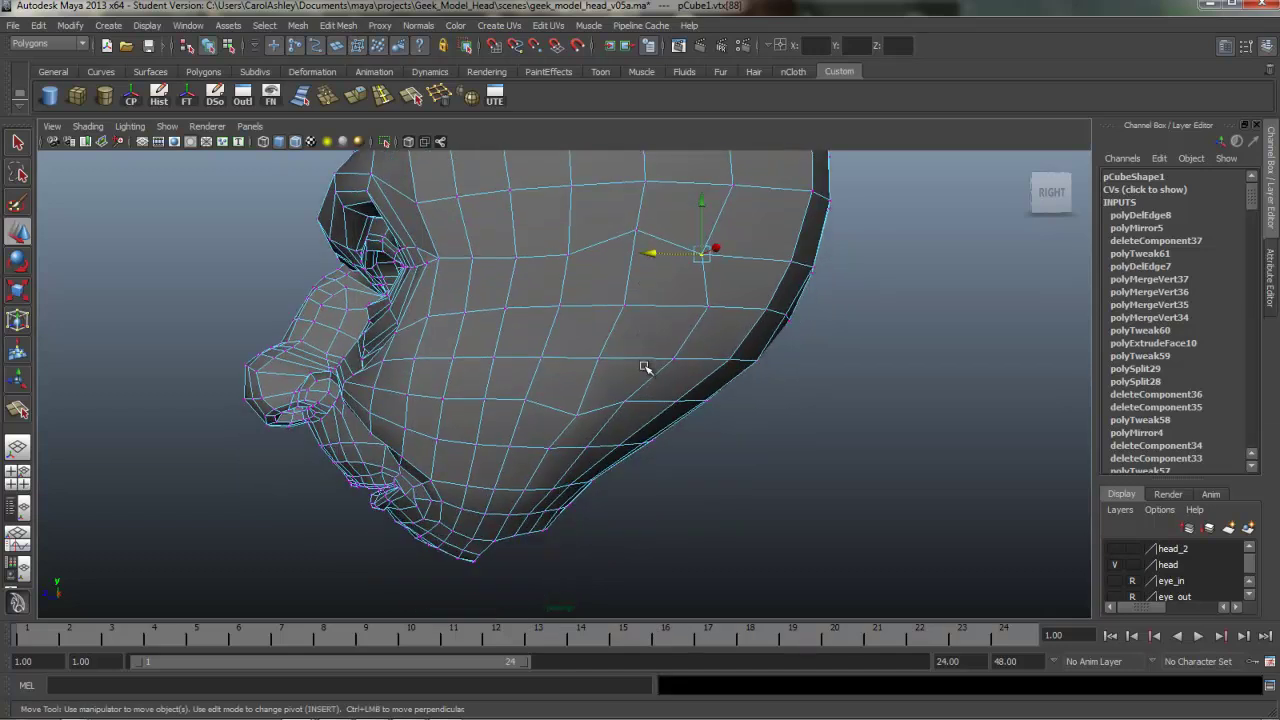
pyautogui.keyDown('alt'); pyautogui.moveTo(645, 367); pyautogui.dragTo(638, 356); pyautogui.keyUp('alt')
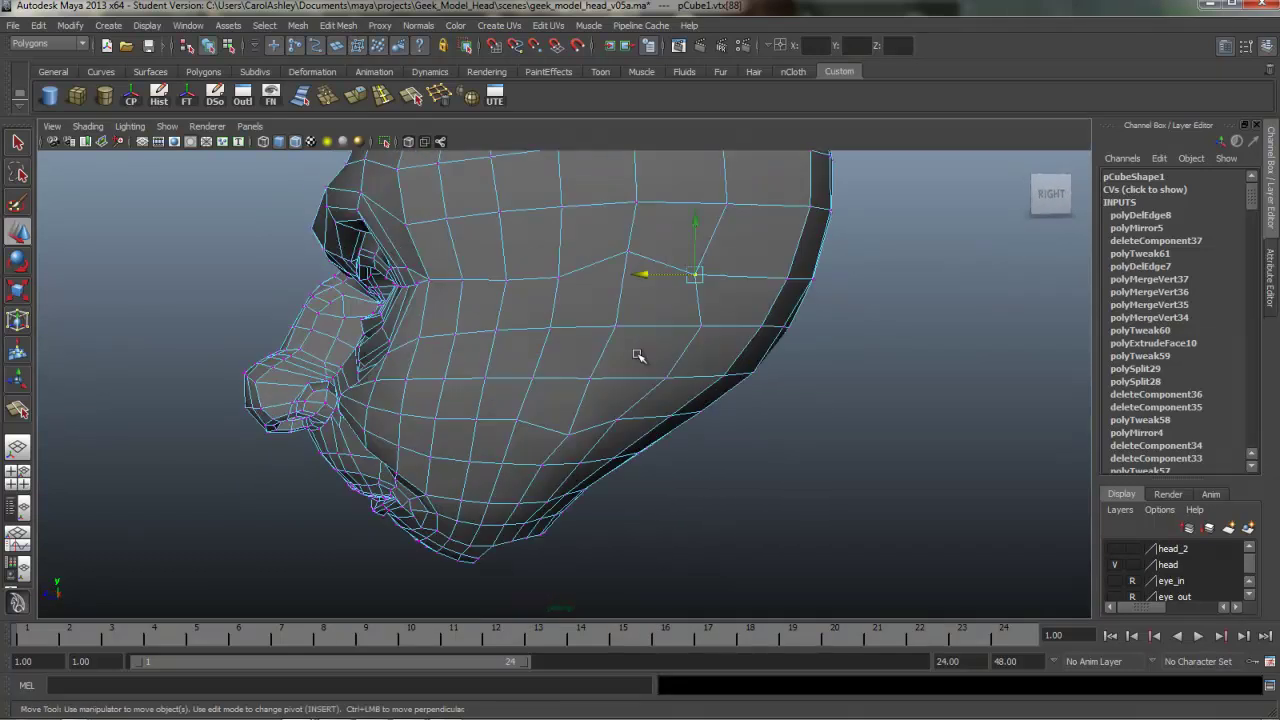
pyautogui.moveTo(638, 356); pyautogui.dragTo(642, 395, button='right')
pyautogui.click(601, 402)
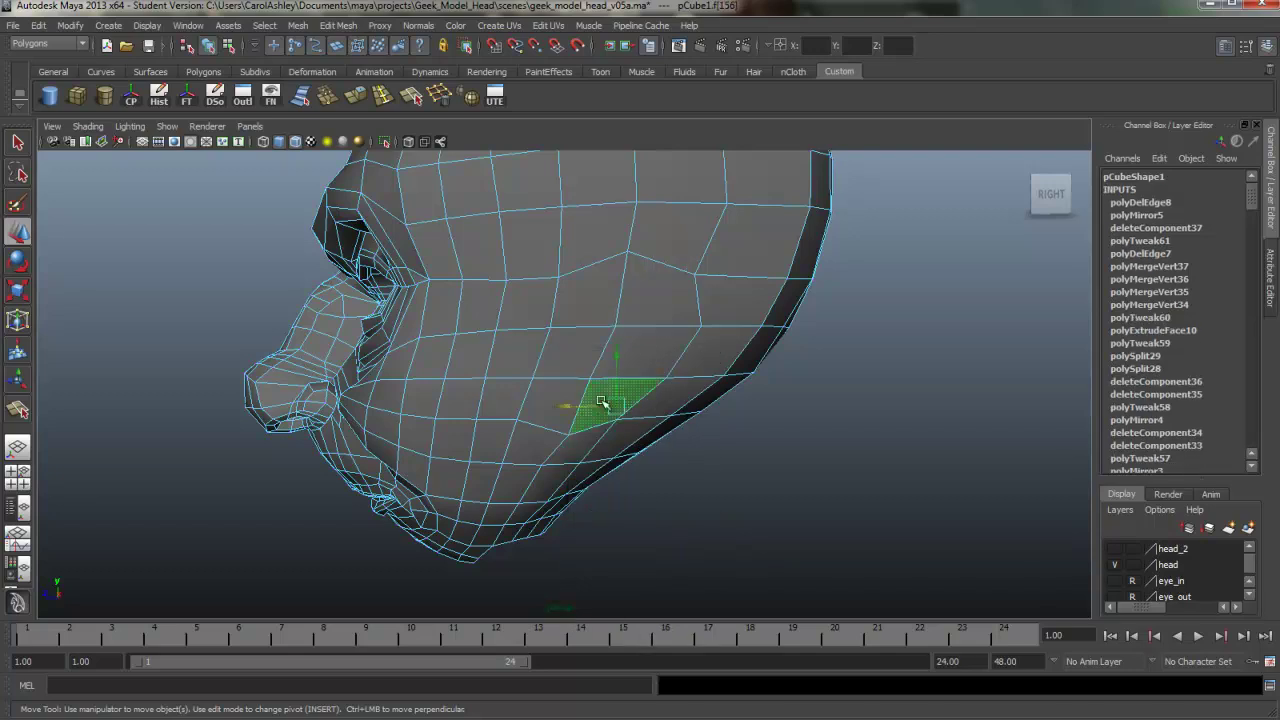
pyautogui.keyDown('shift'); pyautogui.click(551, 398); pyautogui.keyUp('shift')
pyautogui.keyDown('shift'); pyautogui.click(571, 361); pyautogui.keyUp('shift')
pyautogui.keyDown('shift'); pyautogui.click(587, 304); pyautogui.keyUp('shift')
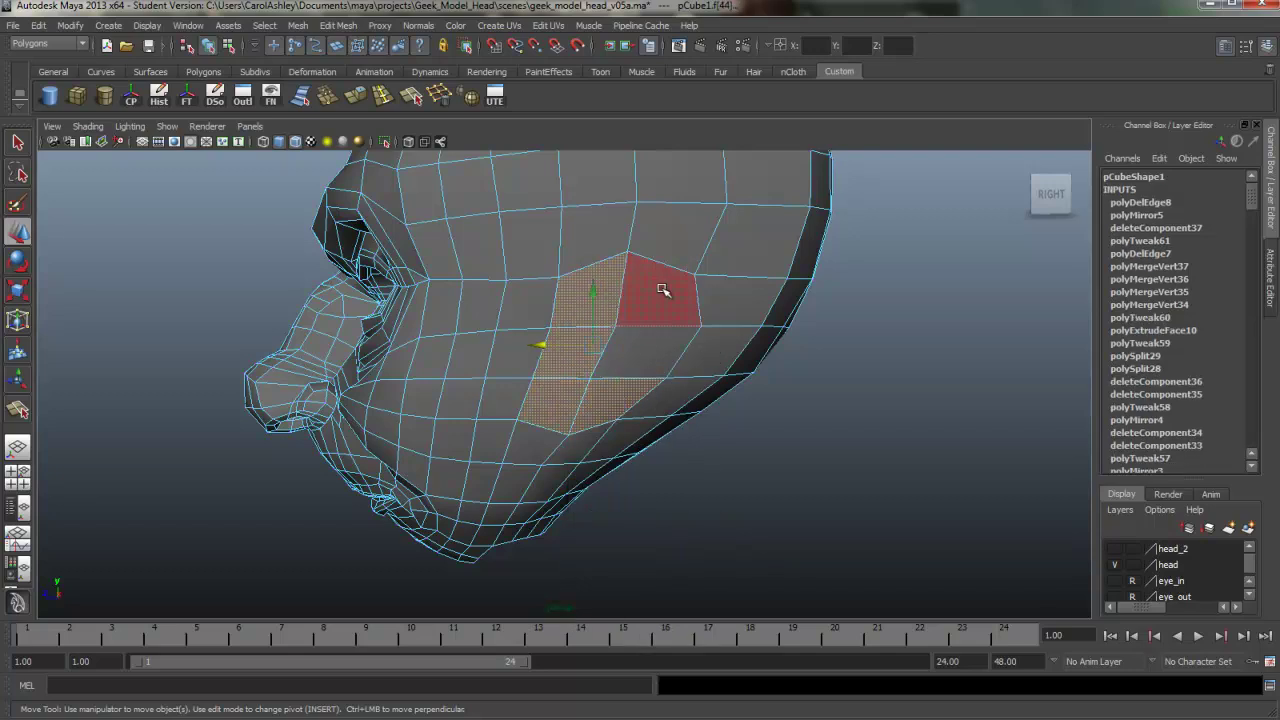
pyautogui.keyDown('shift'); pyautogui.click(662, 290); pyautogui.keyUp('shift')
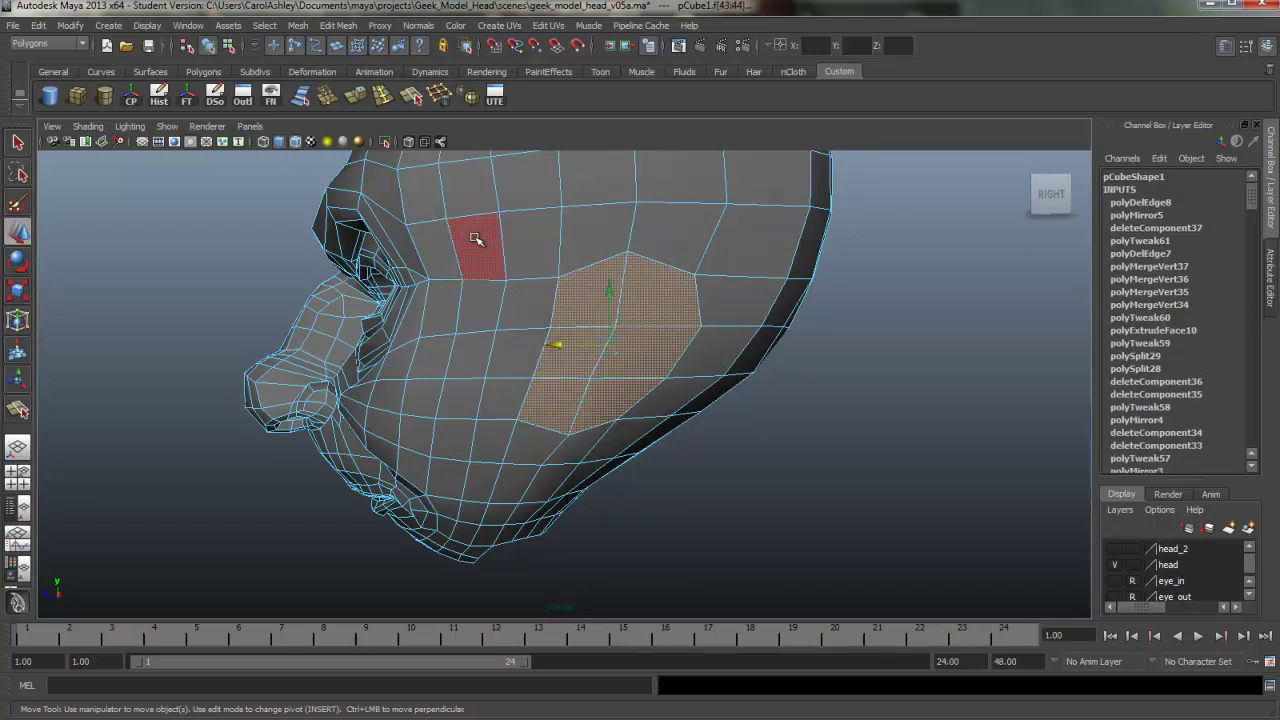
pyautogui.hotkey('ctrl', 'e')
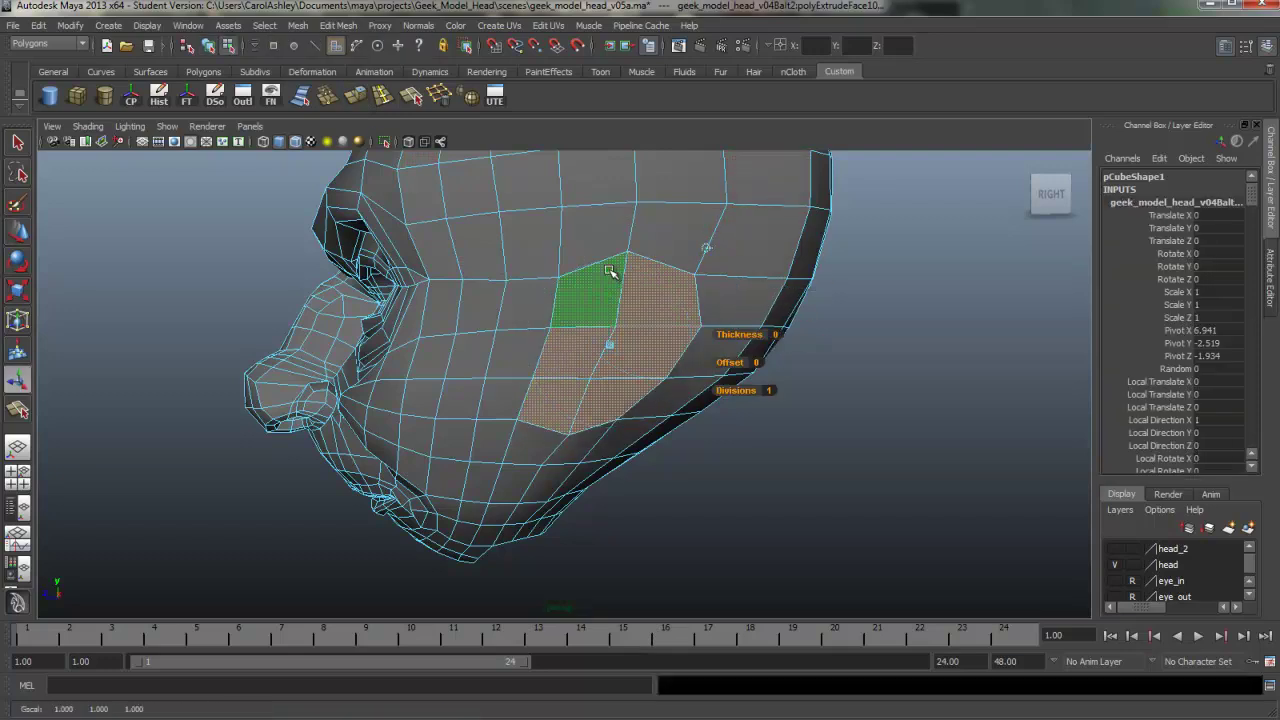
pyautogui.moveTo(608, 349); pyautogui.dragTo(674, 378)
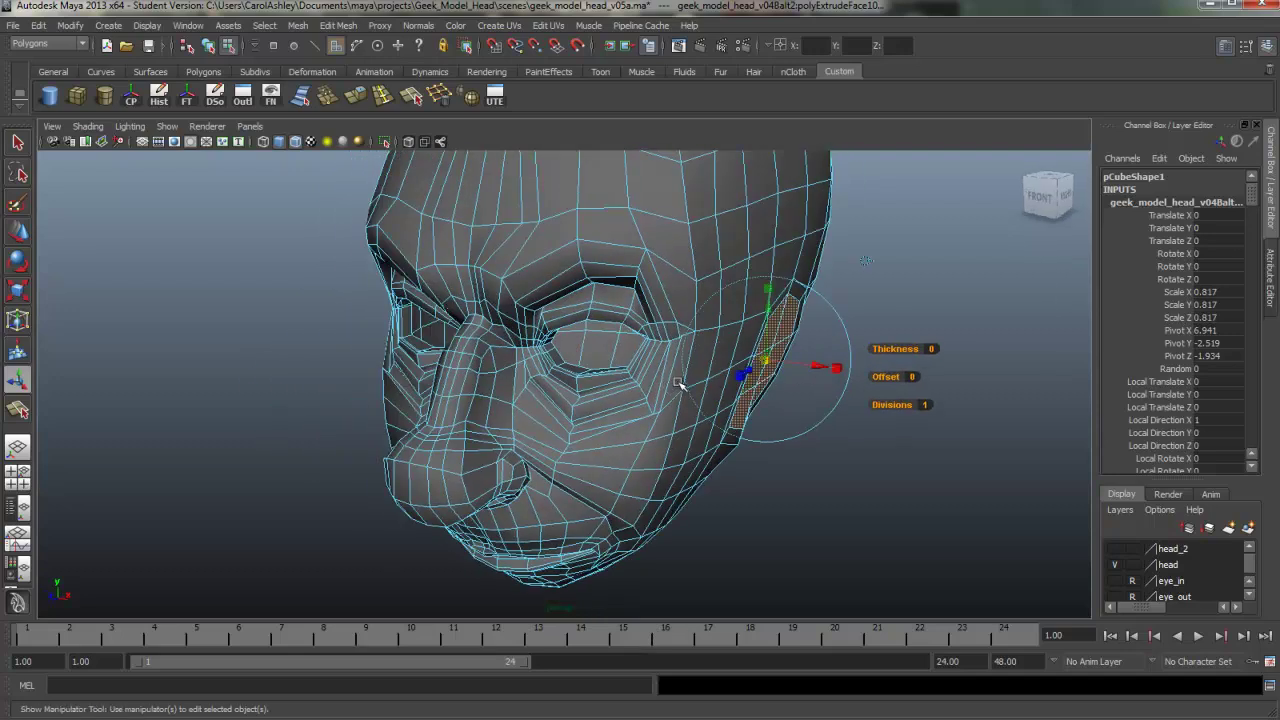
pyautogui.keyDown('alt'); pyautogui.moveTo(676, 378); pyautogui.dragTo(554, 355, button='middle'); pyautogui.keyUp('alt')
pyautogui.keyDown('alt'); pyautogui.moveTo(554, 355); pyautogui.dragTo(722, 353, button='right'); pyautogui.keyUp('alt')
pyautogui.keyDown('alt'); pyautogui.moveTo(680, 358); pyautogui.dragTo(537, 363); pyautogui.keyUp('alt')
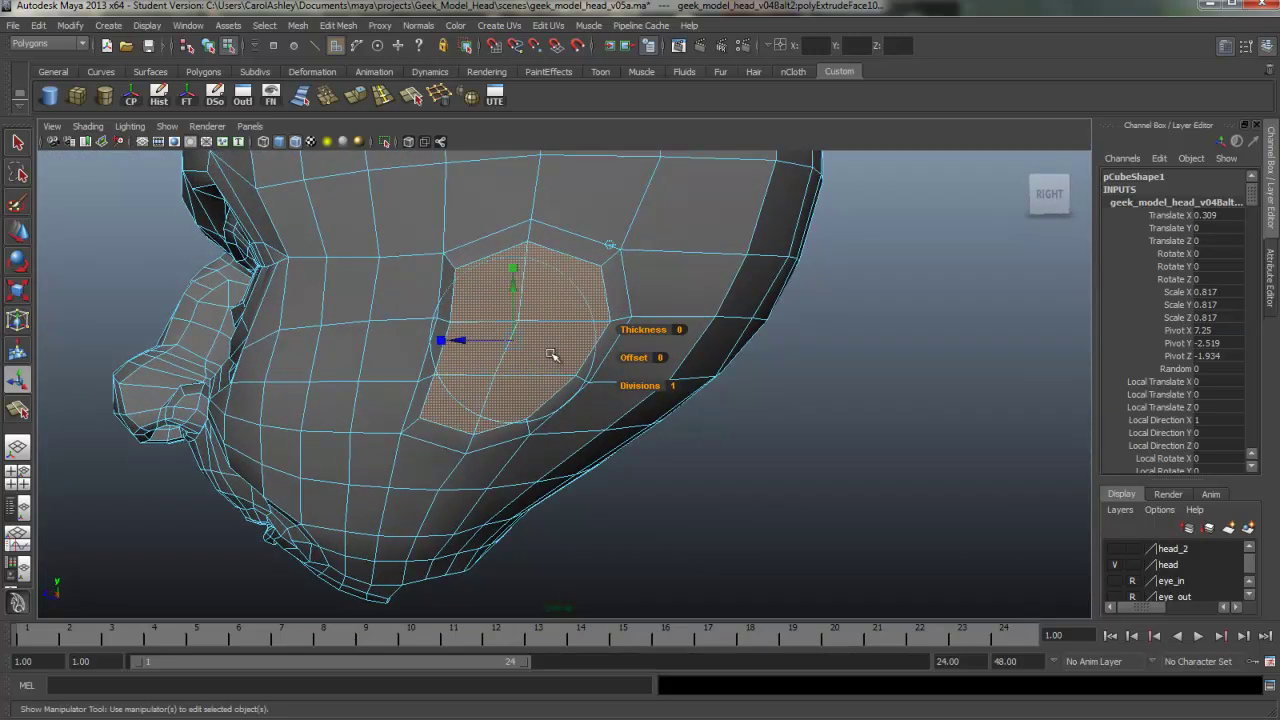
# Extrude the ear-area faces again, moving them outward 0.55 in X and rotating them -10.067 in Y
pyautogui.hotkey('ctrl', 'e')
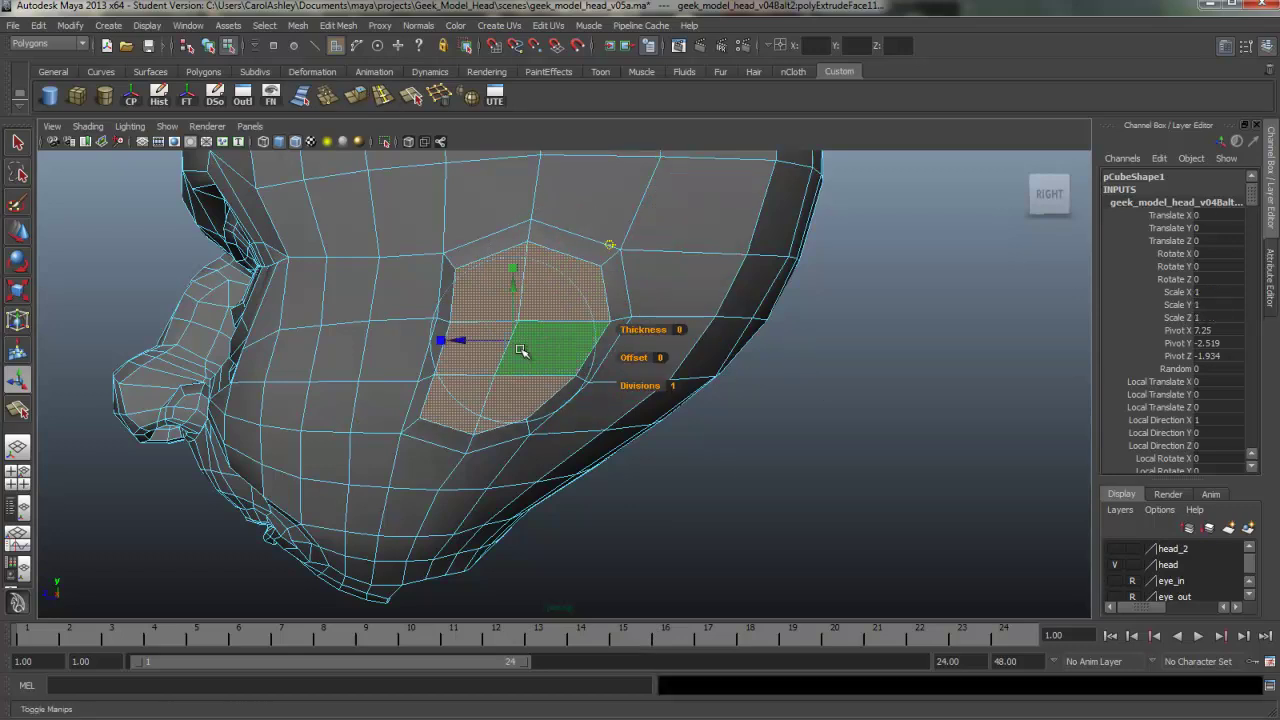
pyautogui.keyDown('alt'); pyautogui.moveTo(523, 357); pyautogui.dragTo(711, 387); pyautogui.keyUp('alt')
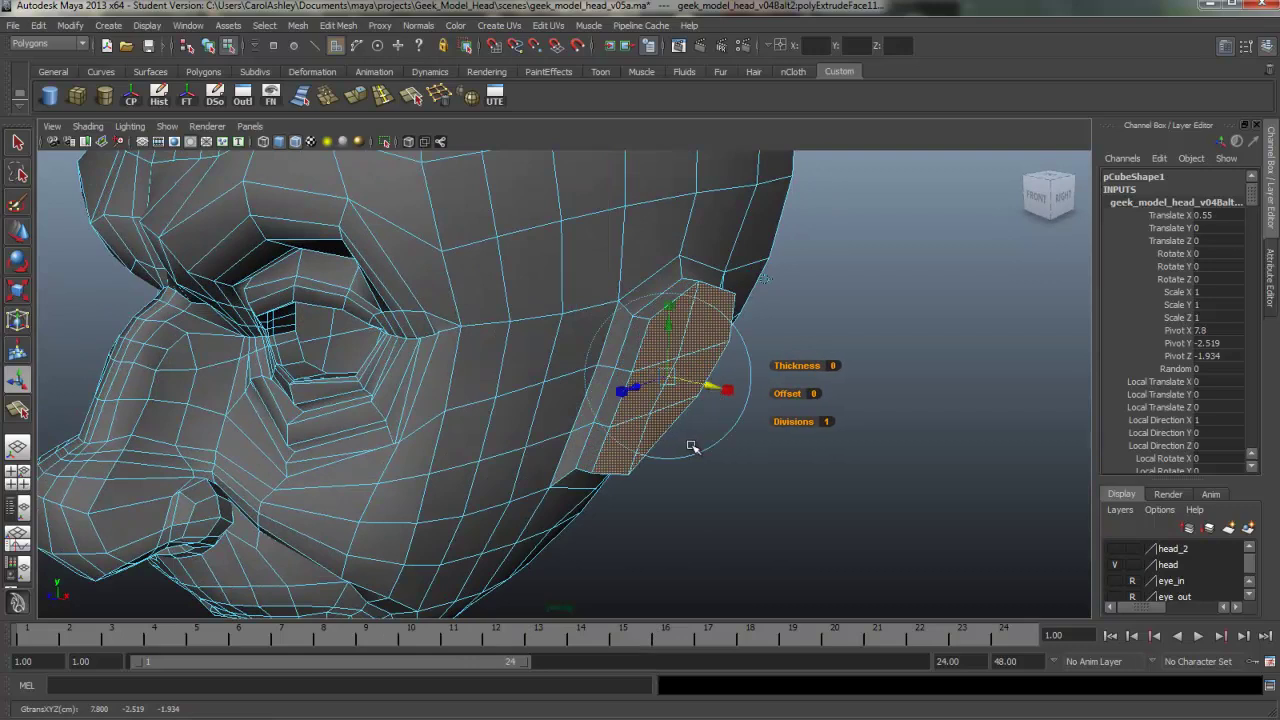
pyautogui.click(751, 369)
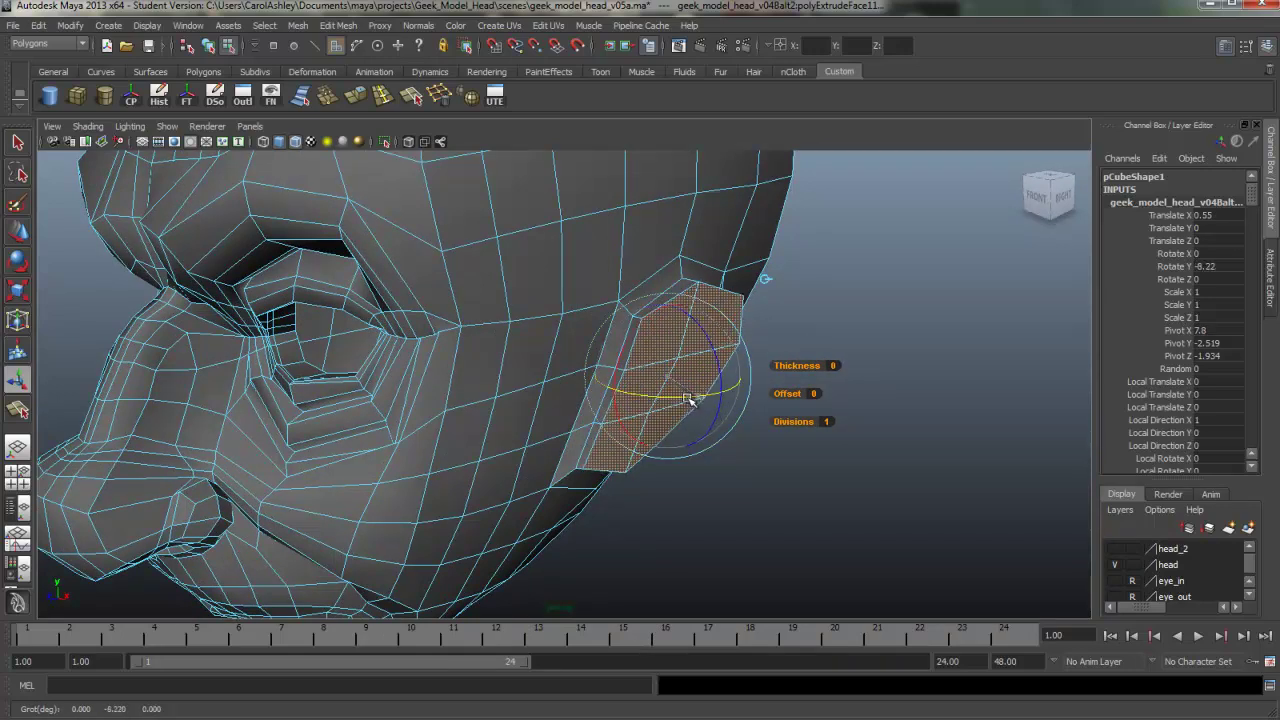
pyautogui.keyDown('alt'); pyautogui.moveTo(661, 419); pyautogui.dragTo(500, 512); pyautogui.keyUp('alt')
pyautogui.keyDown('alt'); pyautogui.moveTo(572, 455); pyautogui.dragTo(620, 297, button='middle'); pyautogui.keyUp('alt')
pyautogui.keyDown('alt'); pyautogui.moveTo(620, 297); pyautogui.dragTo(717, 328, button='right'); pyautogui.keyUp('alt')
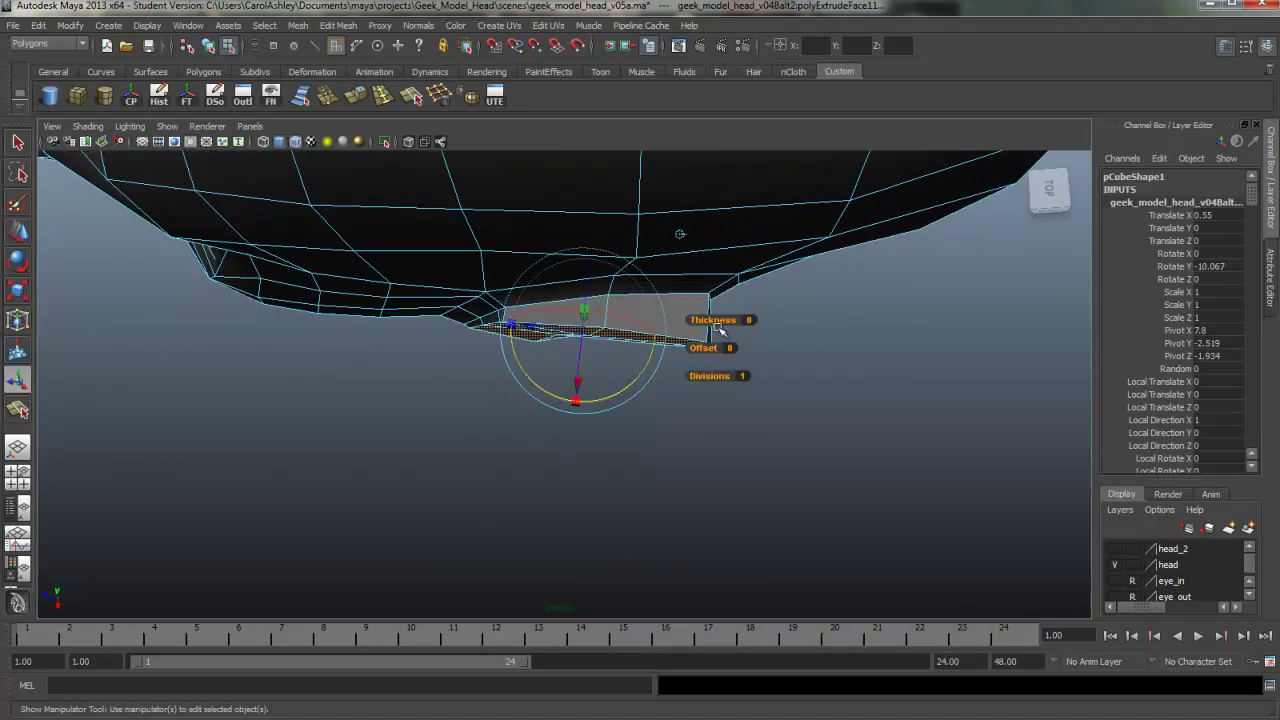
pyautogui.moveTo(666, 377)
pyautogui.keyDown('alt'); pyautogui.mouseDown()
pyautogui.moveTo(626, 423)
pyautogui.moveTo(673, 385)
pyautogui.mouseUp(); pyautogui.keyUp('alt')
pyautogui.keyDown('alt'); pyautogui.moveTo(569, 407); pyautogui.dragTo(546, 391); pyautogui.keyUp('alt')
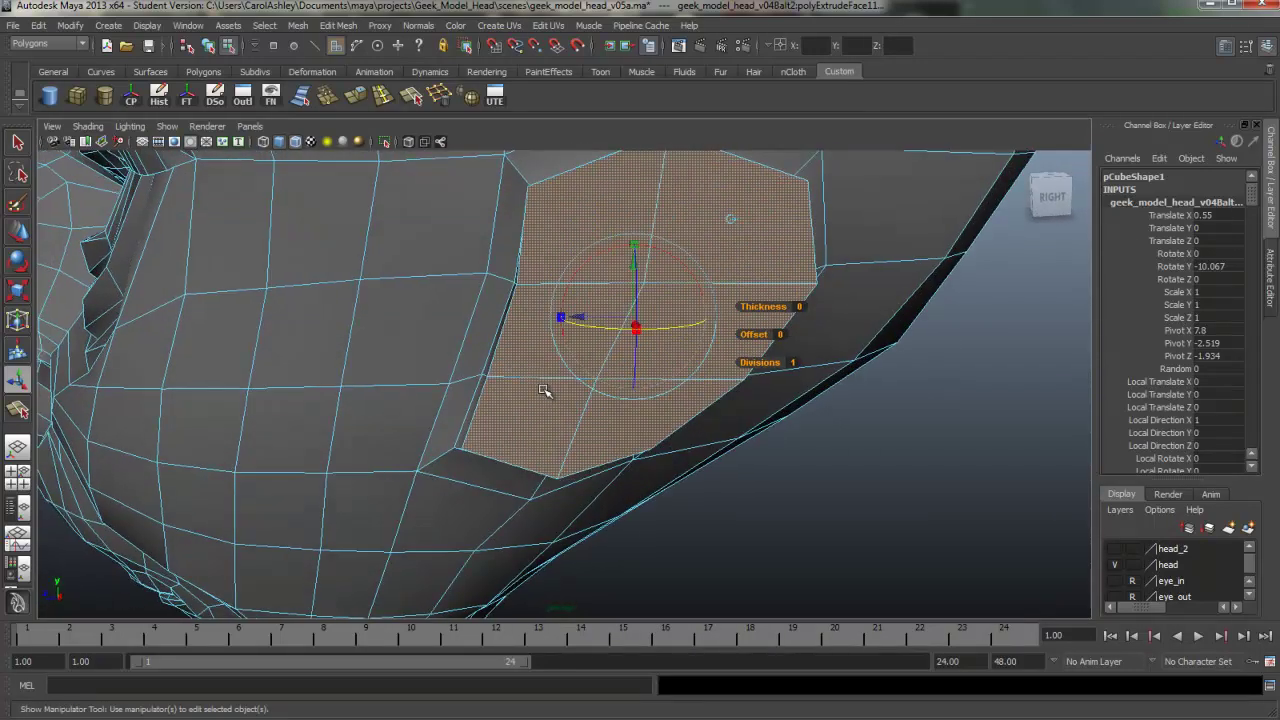
# Scale the extruded ear faces to 0.912 in Z and shift them to 0.575 in X and -0.139 in Z
pyautogui.click(637, 328)
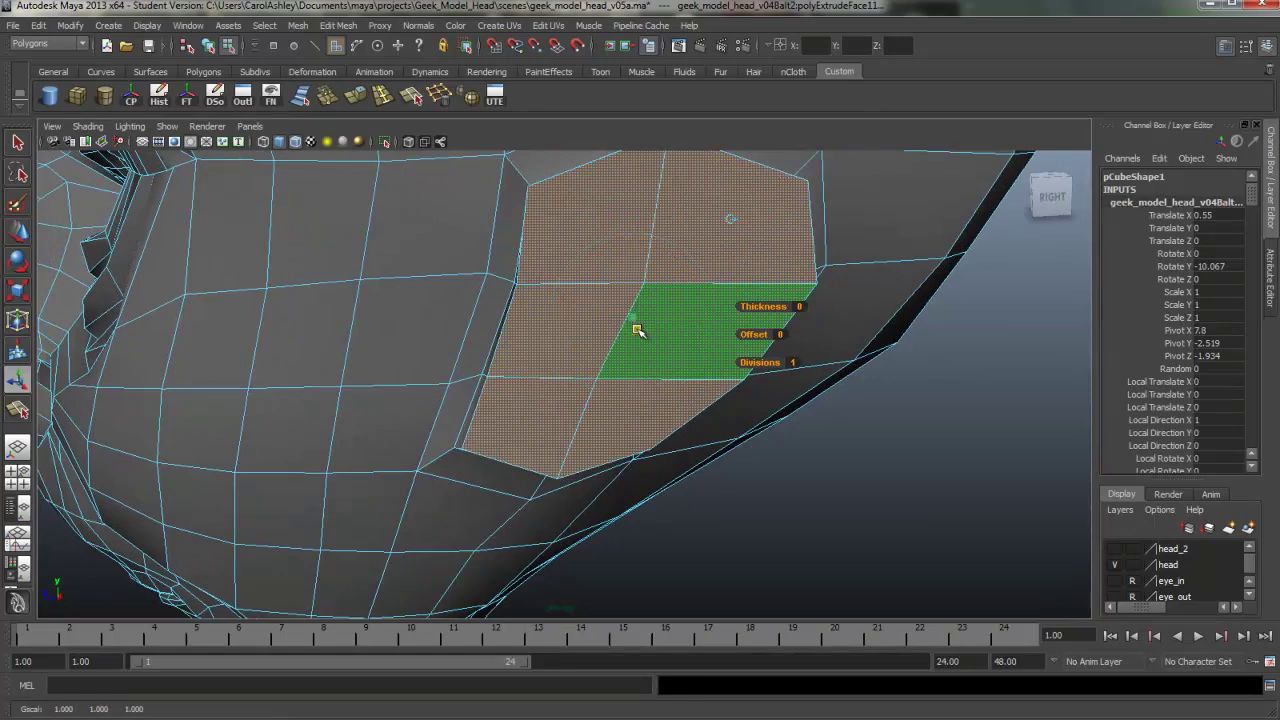
pyautogui.moveTo(565, 318); pyautogui.dragTo(567, 317)
pyautogui.moveTo(652, 341)
pyautogui.keyDown('alt'); pyautogui.mouseDown()
pyautogui.moveTo(640, 354)
pyautogui.moveTo(648, 345)
pyautogui.mouseUp(); pyautogui.keyUp('alt')
pyautogui.moveTo(580, 319); pyautogui.dragTo(587, 320)
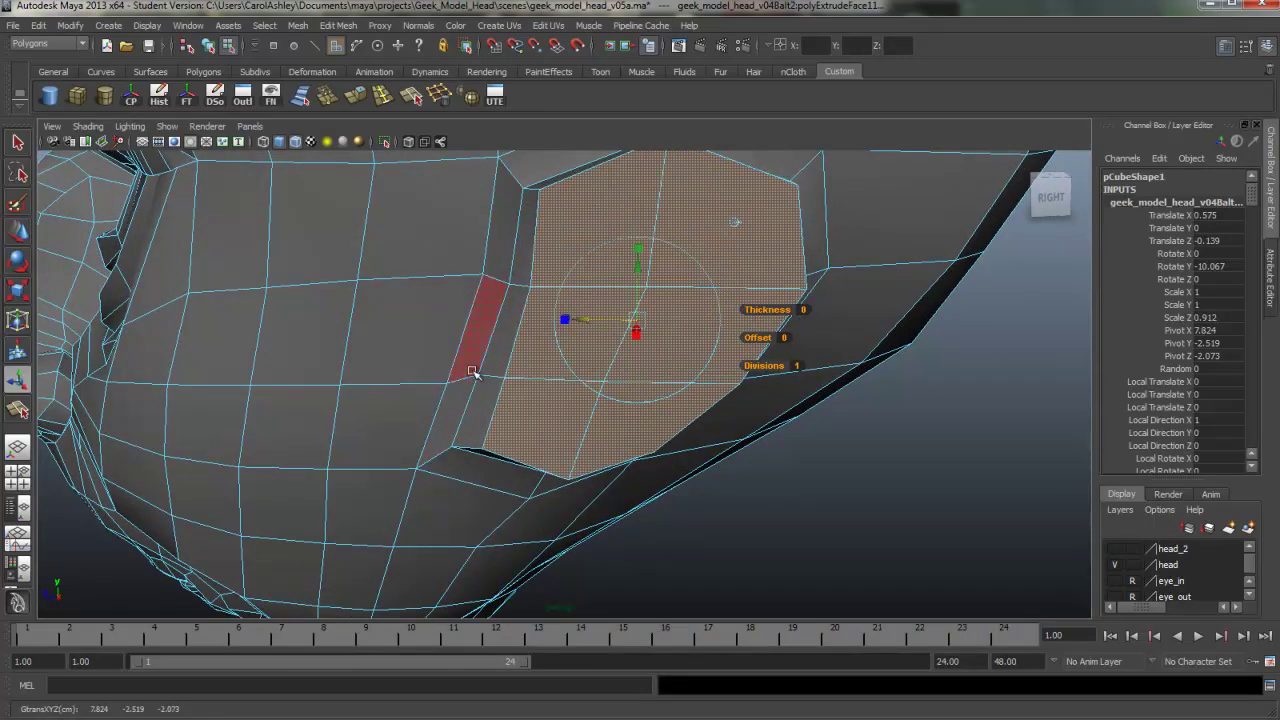
# Tilt the extruded ear faces to -6.455 in X to follow the slant of the ear
pyautogui.keyDown('alt'); pyautogui.moveTo(473, 372); pyautogui.dragTo(606, 308); pyautogui.keyUp('alt')
pyautogui.keyDown('alt'); pyautogui.moveTo(700, 391); pyautogui.dragTo(503, 391); pyautogui.keyUp('alt')
pyautogui.click(583, 432)
pyautogui.moveTo(640, 417); pyautogui.dragTo(643, 415)
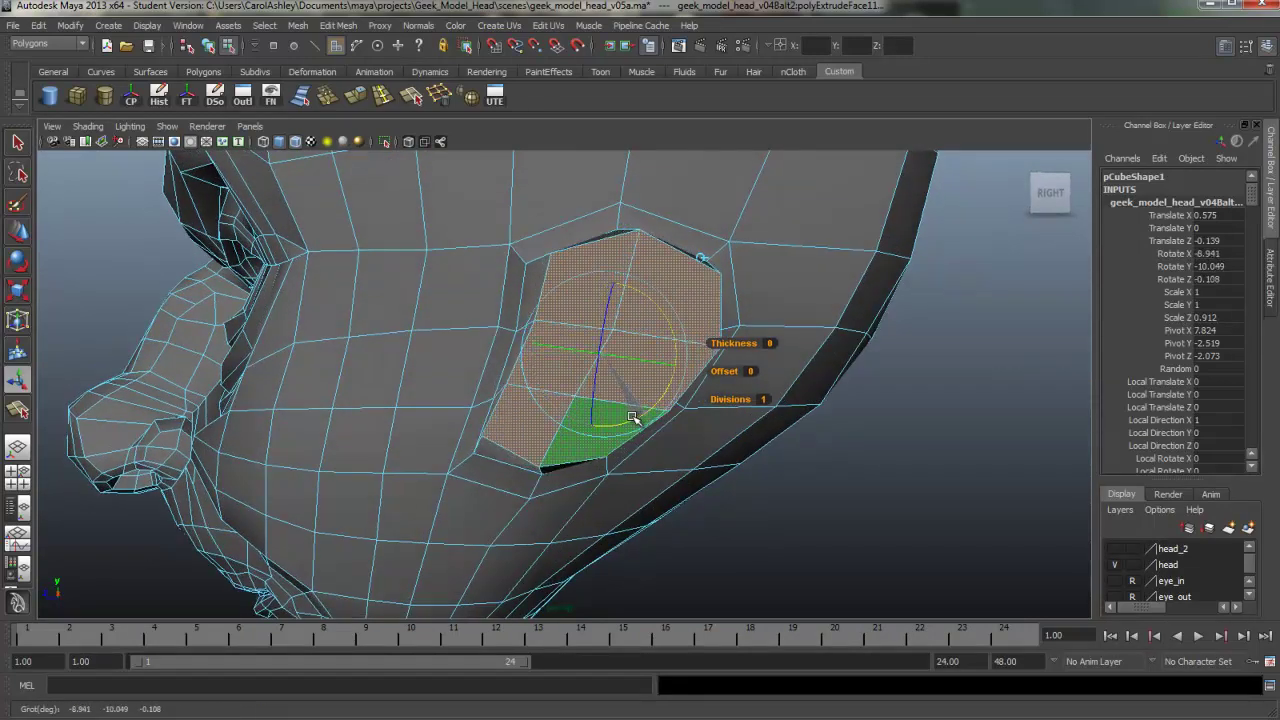
pyautogui.keyDown('alt'); pyautogui.moveTo(643, 388); pyautogui.dragTo(677, 408); pyautogui.keyUp('alt')
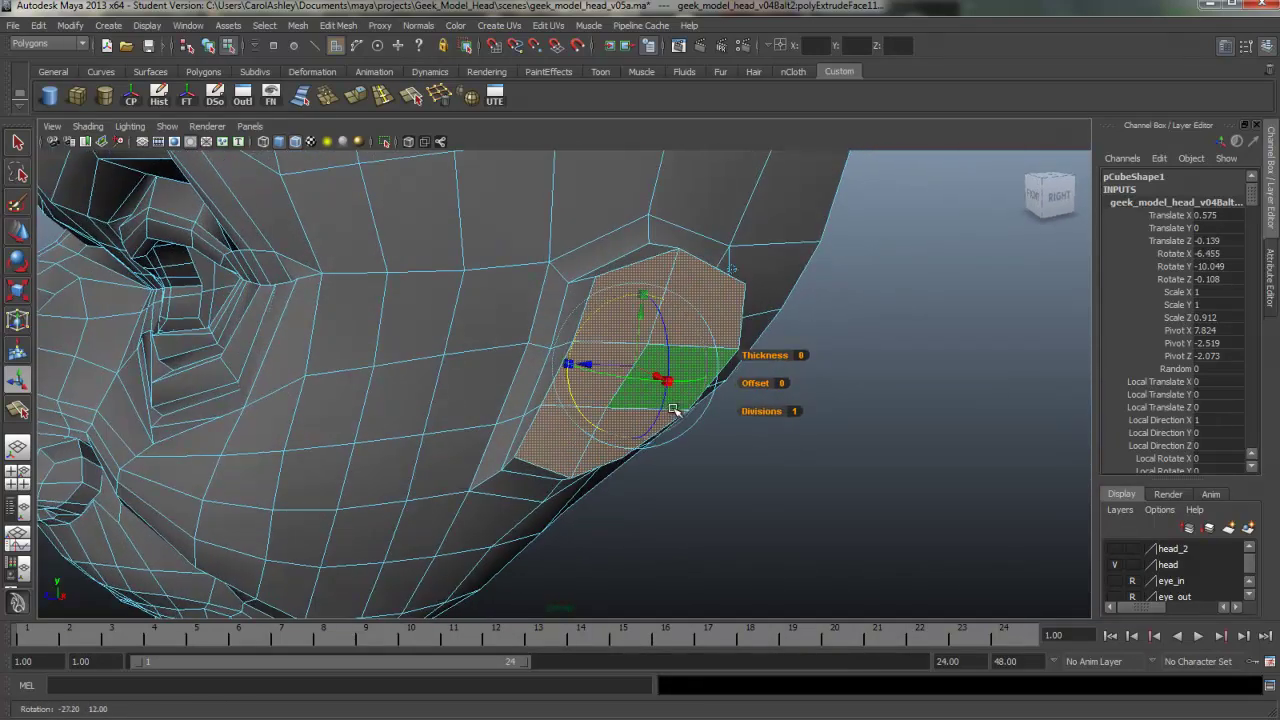
# Extrude the ear faces once more, moving them outward 0.25 in X and slightly backward
pyautogui.click(357, 96)
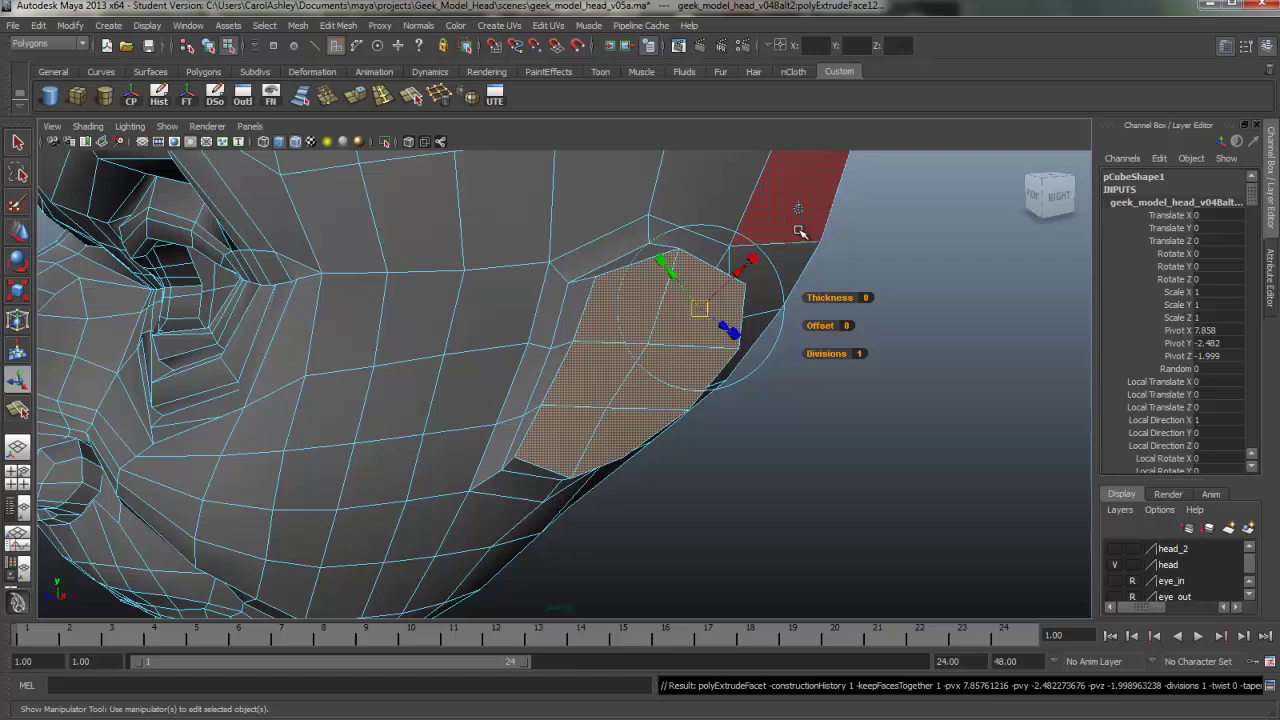
pyautogui.keyDown('alt'); pyautogui.moveTo(800, 208); pyautogui.dragTo(690, 383); pyautogui.keyUp('alt')
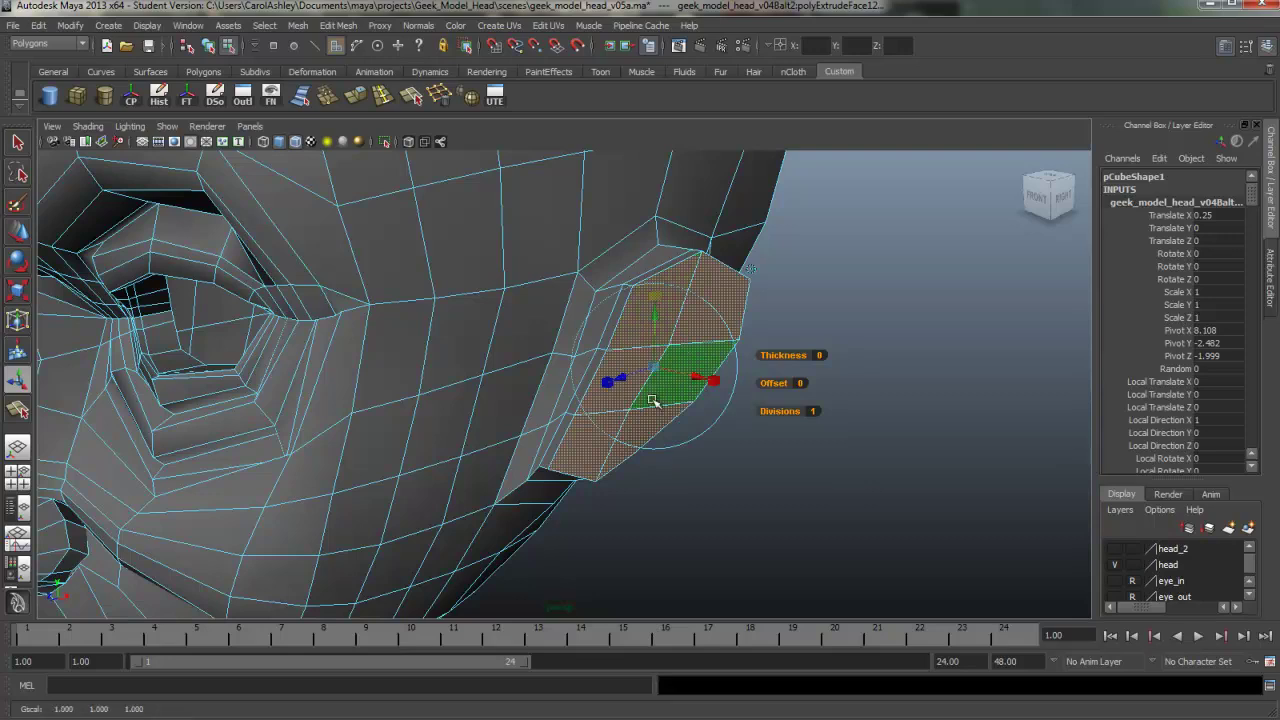
pyautogui.moveTo(652, 401)
pyautogui.keyDown('alt'); pyautogui.mouseDown()
pyautogui.moveTo(620, 368)
pyautogui.moveTo(651, 360)
pyautogui.moveTo(710, 395)
pyautogui.moveTo(549, 363)
pyautogui.moveTo(585, 358)
pyautogui.moveTo(600, 403)
pyautogui.moveTo(560, 525)
pyautogui.moveTo(429, 411)
pyautogui.moveTo(614, 397)
pyautogui.moveTo(650, 380)
pyautogui.mouseUp(); pyautogui.keyUp('alt')
# Extrude the ear faces another 0.873 outward in X to give the ear its thickness
pyautogui.click(356, 95)
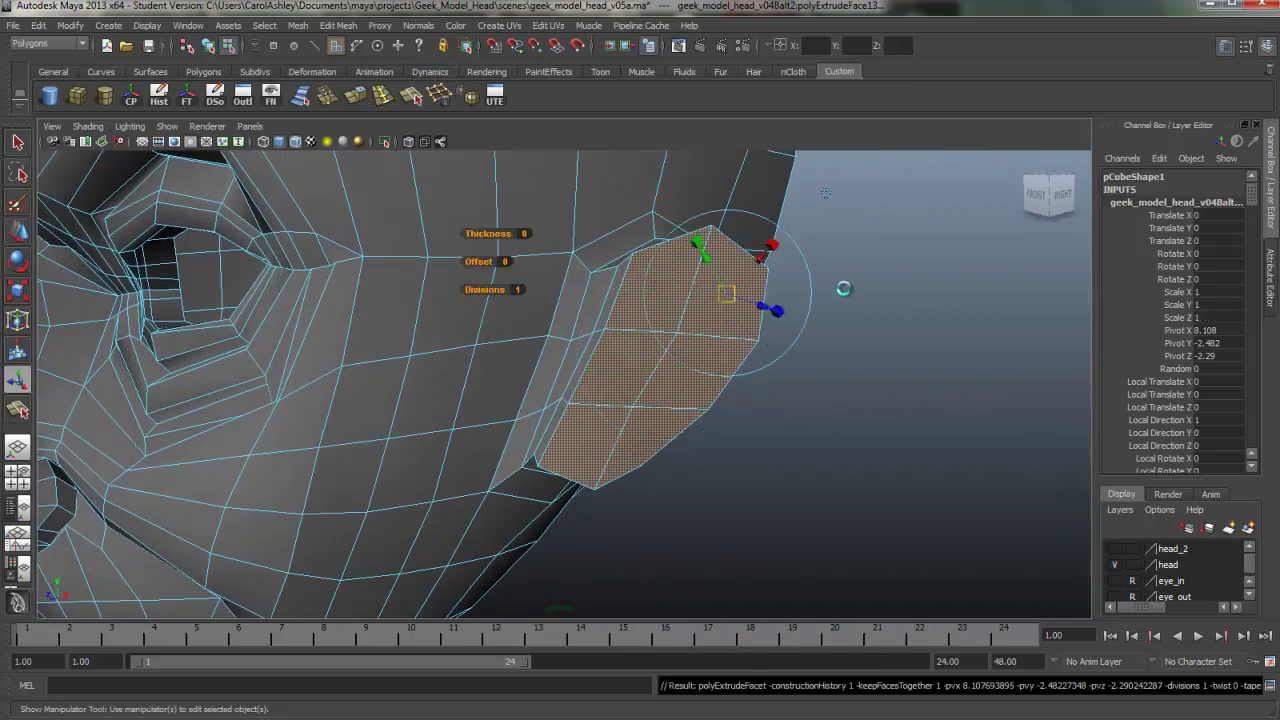
pyautogui.keyDown('alt'); pyautogui.moveTo(828, 194); pyautogui.dragTo(755, 380); pyautogui.keyUp('alt')
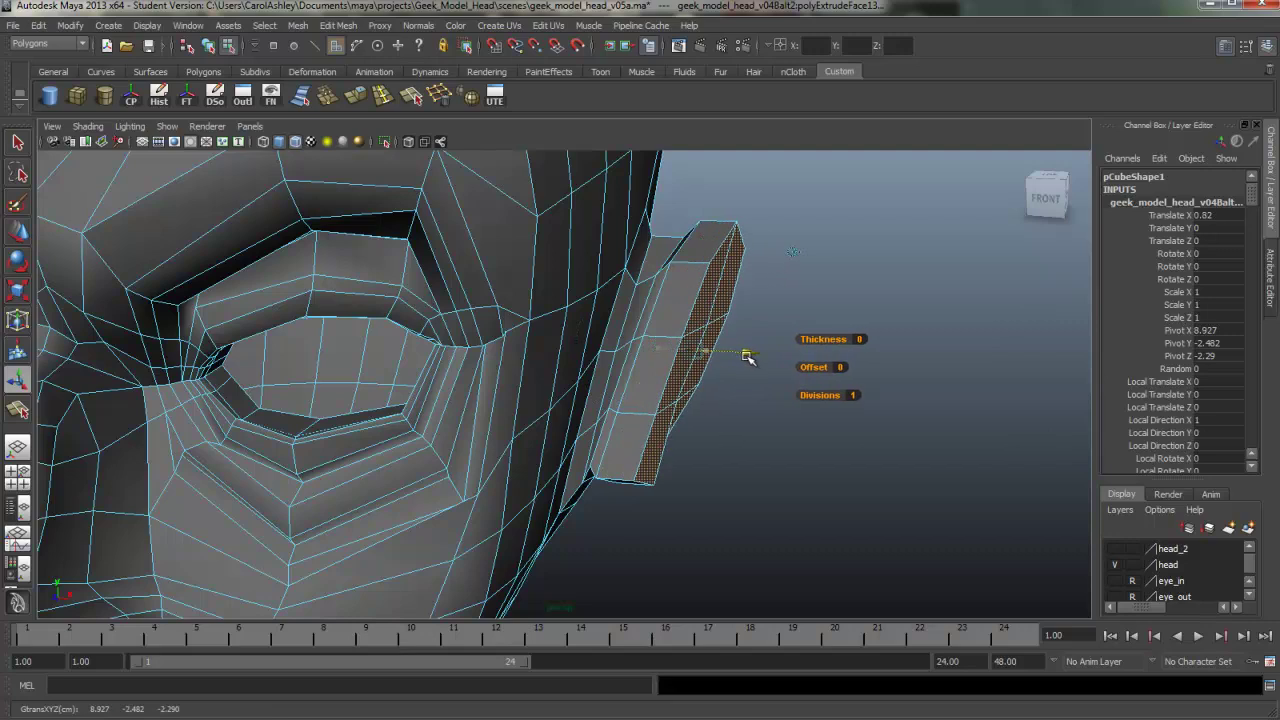
pyautogui.moveTo(690, 422)
pyautogui.keyDown('alt'); pyautogui.mouseDown()
pyautogui.moveTo(723, 427)
pyautogui.moveTo(674, 438)
pyautogui.moveTo(685, 436)
pyautogui.mouseUp(); pyautogui.keyUp('alt')
pyautogui.keyDown('alt'); pyautogui.moveTo(749, 354); pyautogui.dragTo(588, 388); pyautogui.keyUp('alt')
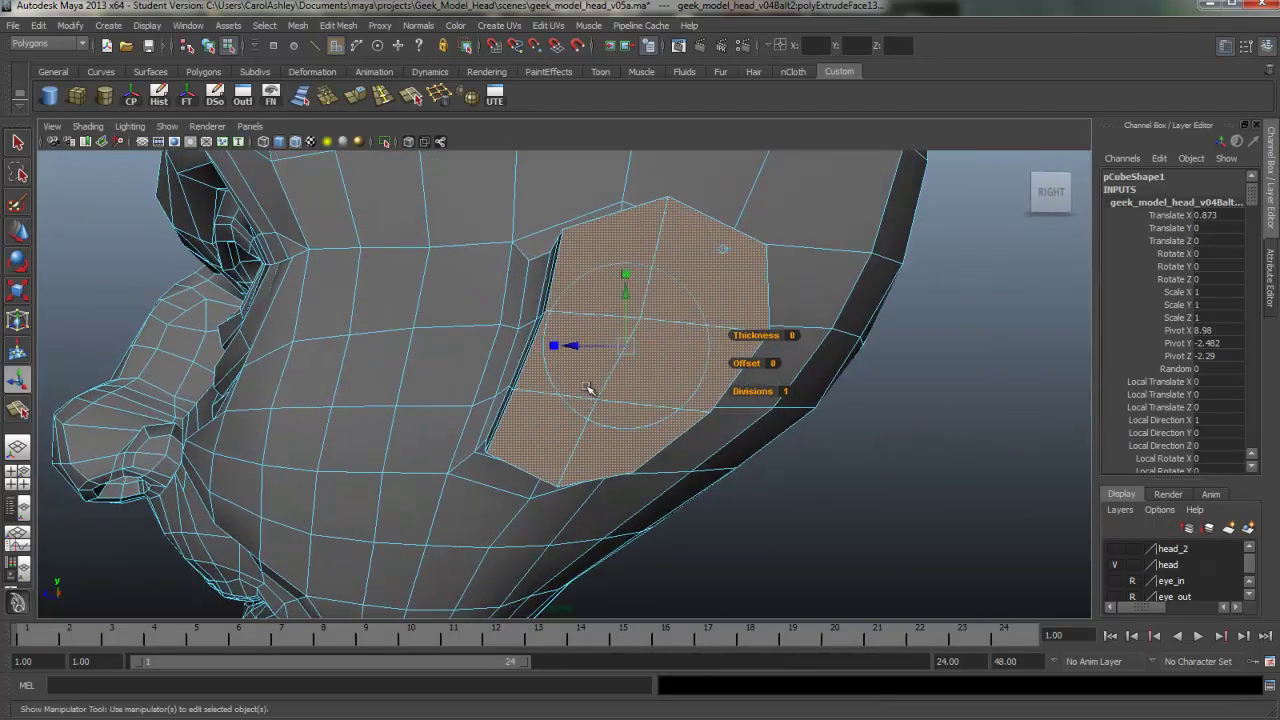
# Extrude the ear faces inset at 0.75 scale, and extrude again with -0.768 in X and 4.699 rotation in Y to hollow the ear
pyautogui.click(360, 100)
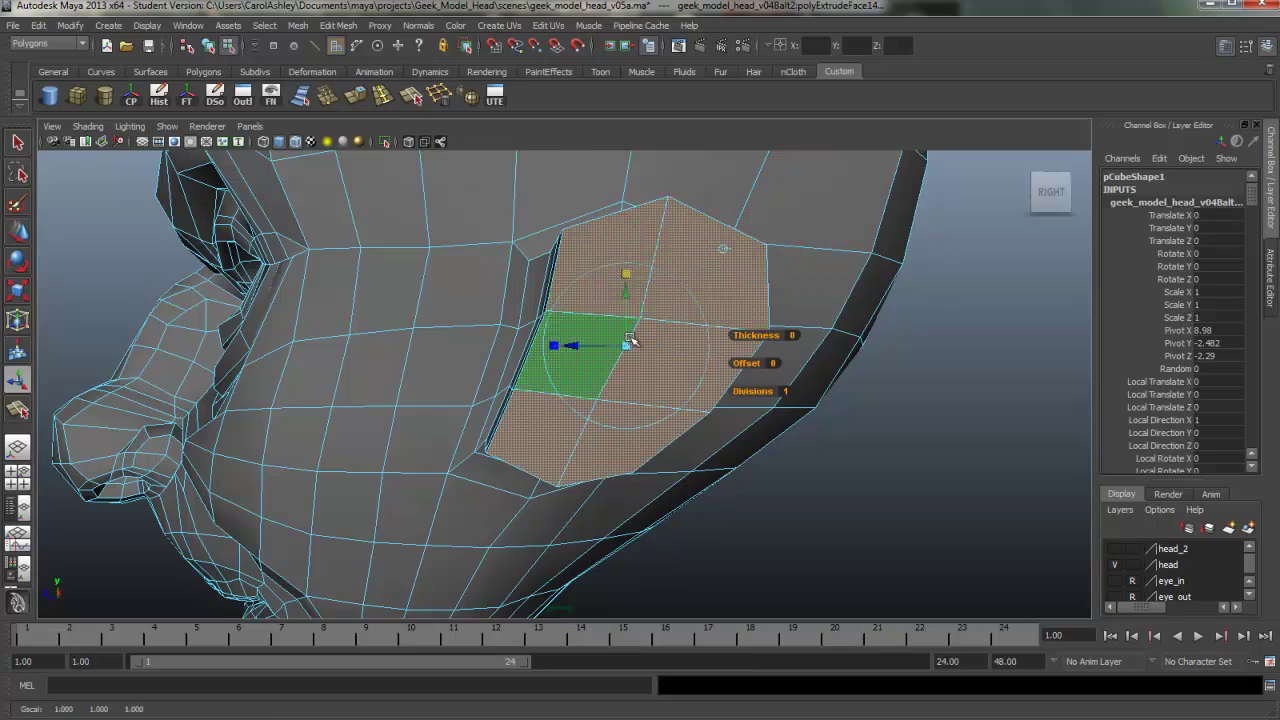
pyautogui.moveTo(627, 347); pyautogui.dragTo(566, 258)
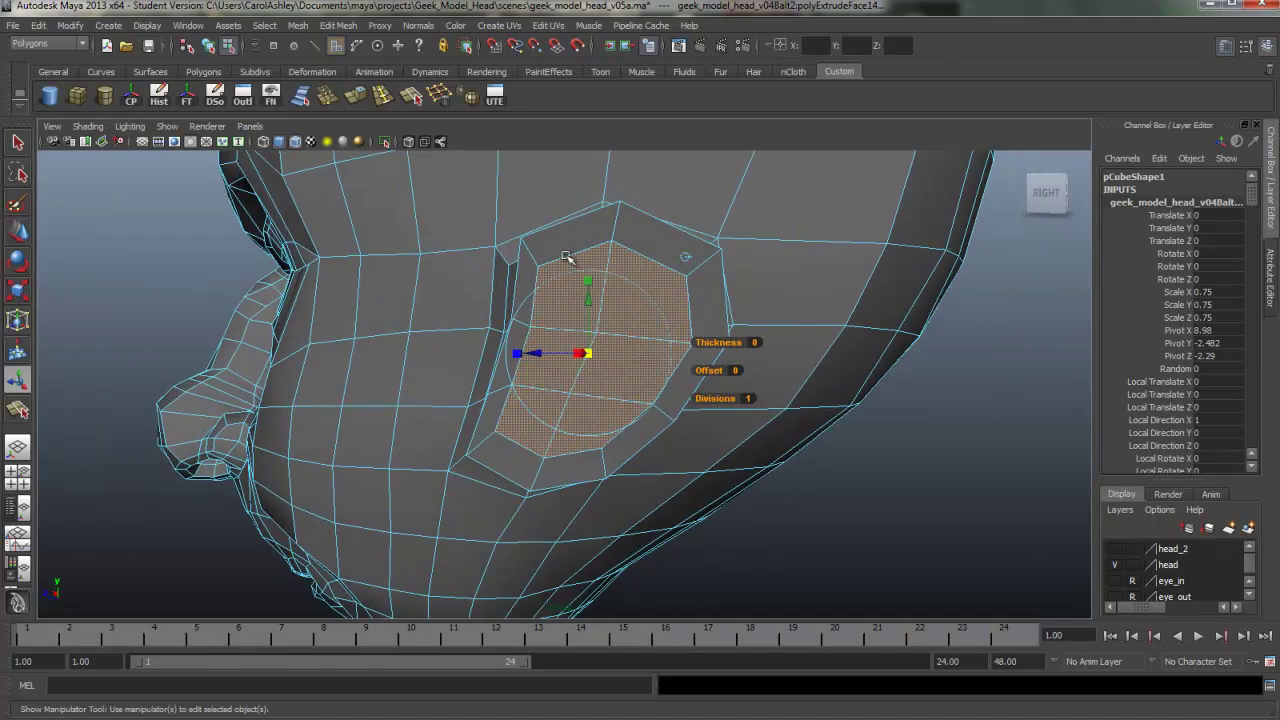
pyautogui.keyDown('alt'); pyautogui.moveTo(572, 430); pyautogui.dragTo(766, 365); pyautogui.keyUp('alt')
pyautogui.click(357, 95)
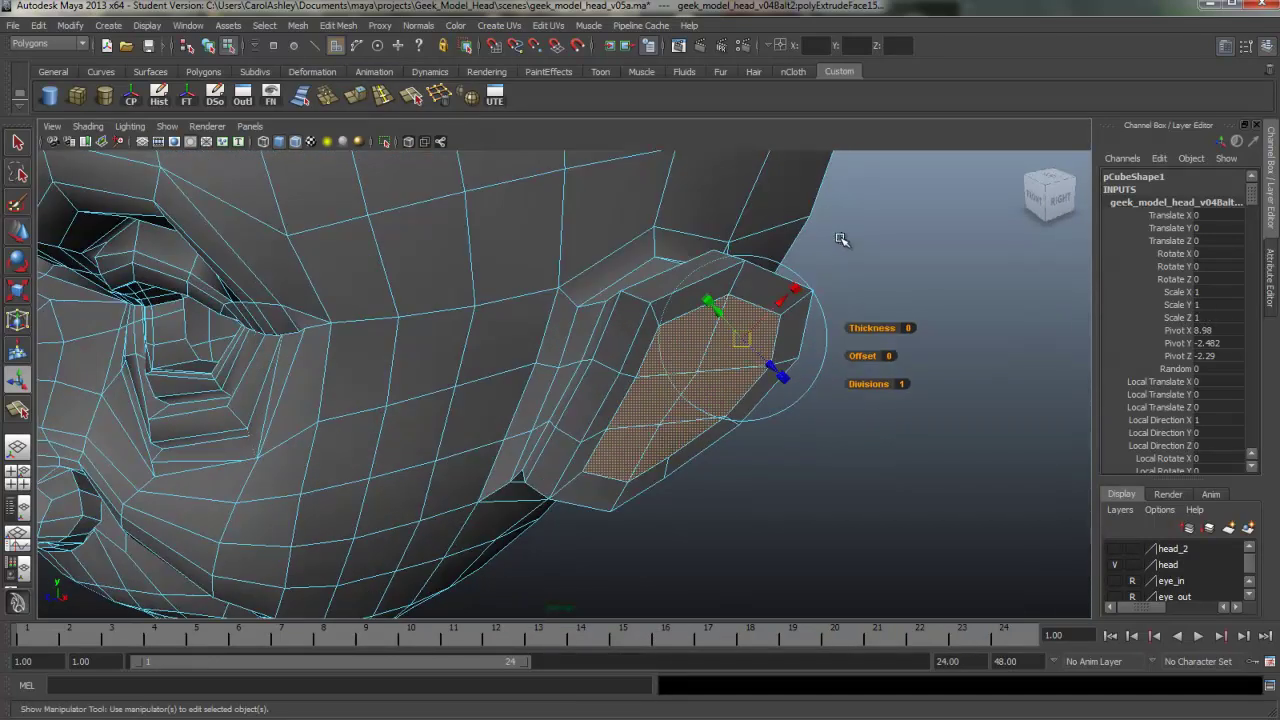
pyautogui.moveTo(721, 404); pyautogui.dragTo(645, 391)
pyautogui.click(736, 410)
pyautogui.keyDown('alt'); pyautogui.moveTo(645, 391); pyautogui.dragTo(607, 364); pyautogui.keyUp('alt')
# Turn on the smooth mesh preview and deselect the ear faces to inspect the ear shape
pyautogui.press('q')
pyautogui.press('3')
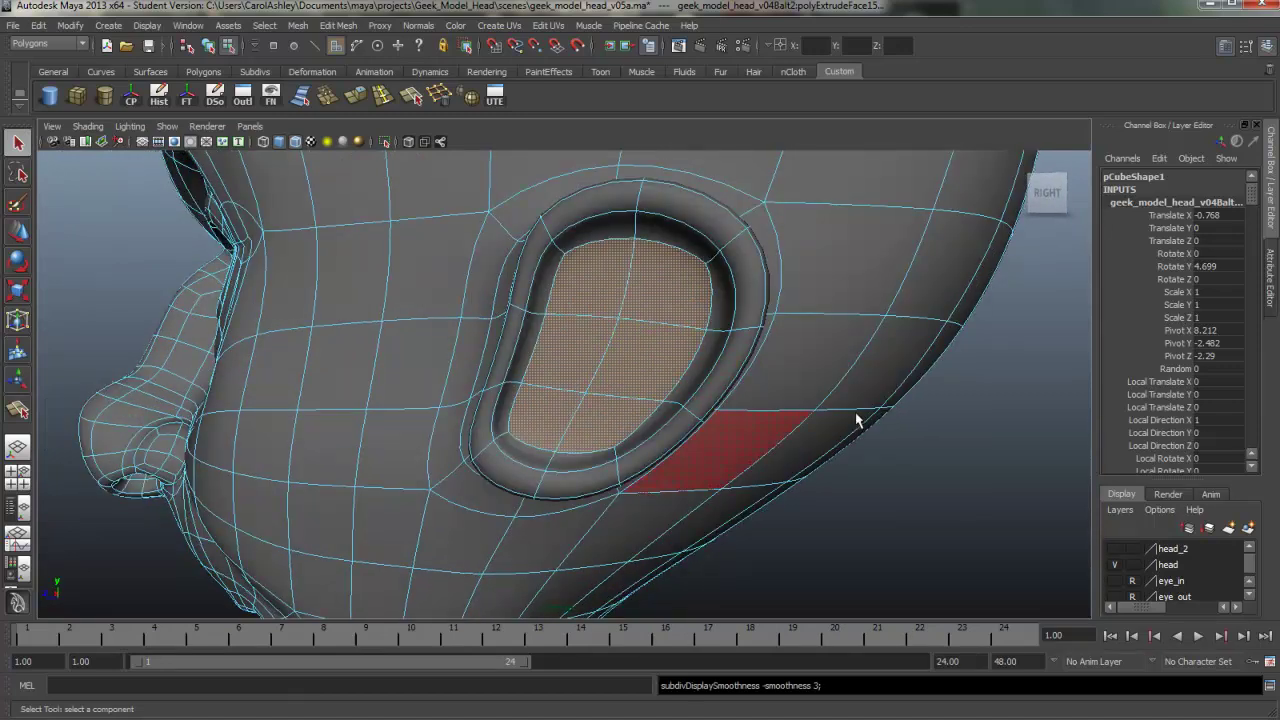
pyautogui.keyDown('alt'); pyautogui.moveTo(843, 411); pyautogui.dragTo(510, 392, button='right'); pyautogui.keyUp('alt')
pyautogui.keyDown('alt'); pyautogui.moveTo(510, 395); pyautogui.dragTo(710, 396); pyautogui.keyUp('alt')
pyautogui.click(772, 468)
pyautogui.scroll(6, 710, 396)
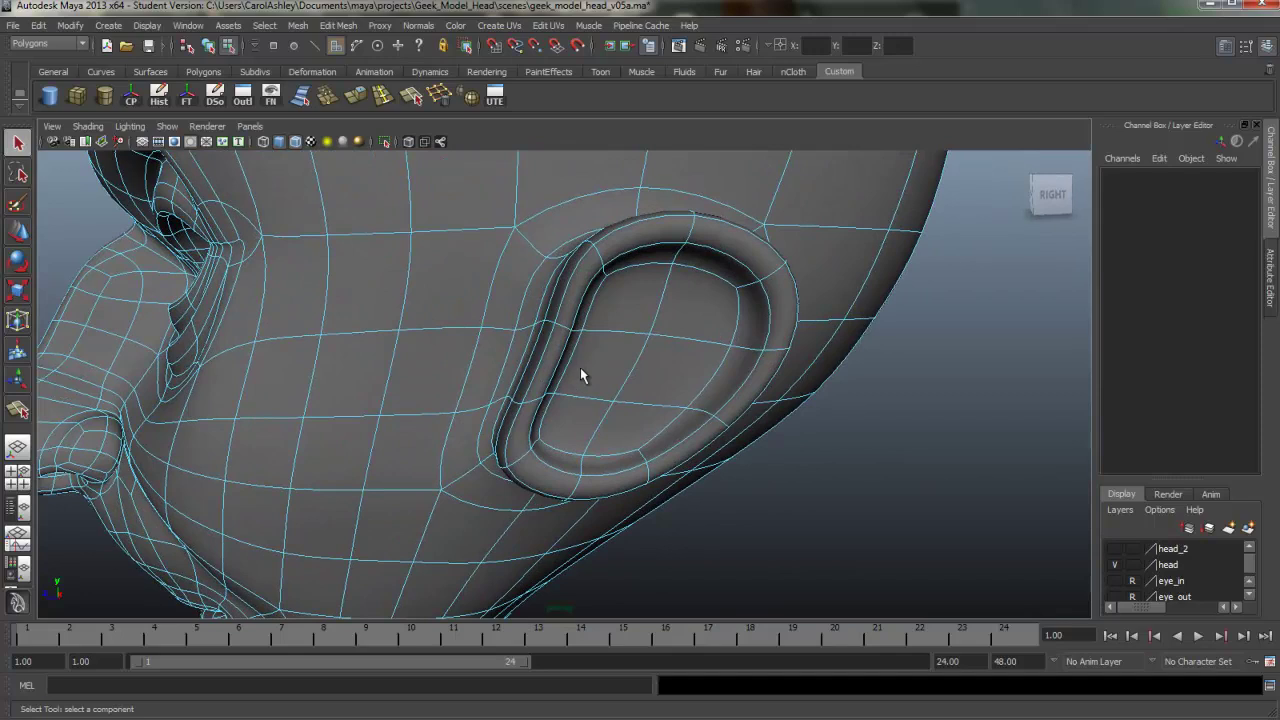
# Select only the middle vertices along the ear's front edge and move them backward to curve that edge inward
pyautogui.moveTo(581, 368); pyautogui.dragTo(518, 369, button='right')
pyautogui.moveTo(608, 314); pyautogui.dragTo(514, 418)
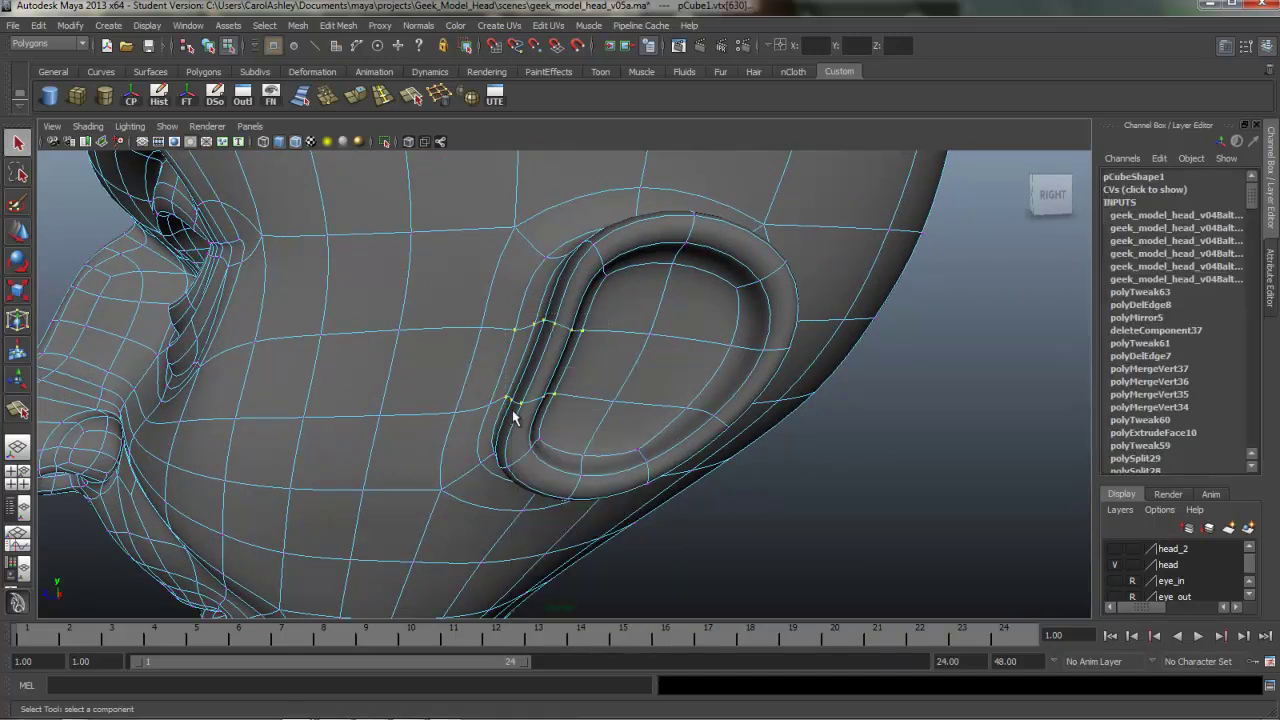
pyautogui.scroll(-5, 543, 429)
pyautogui.press('w')
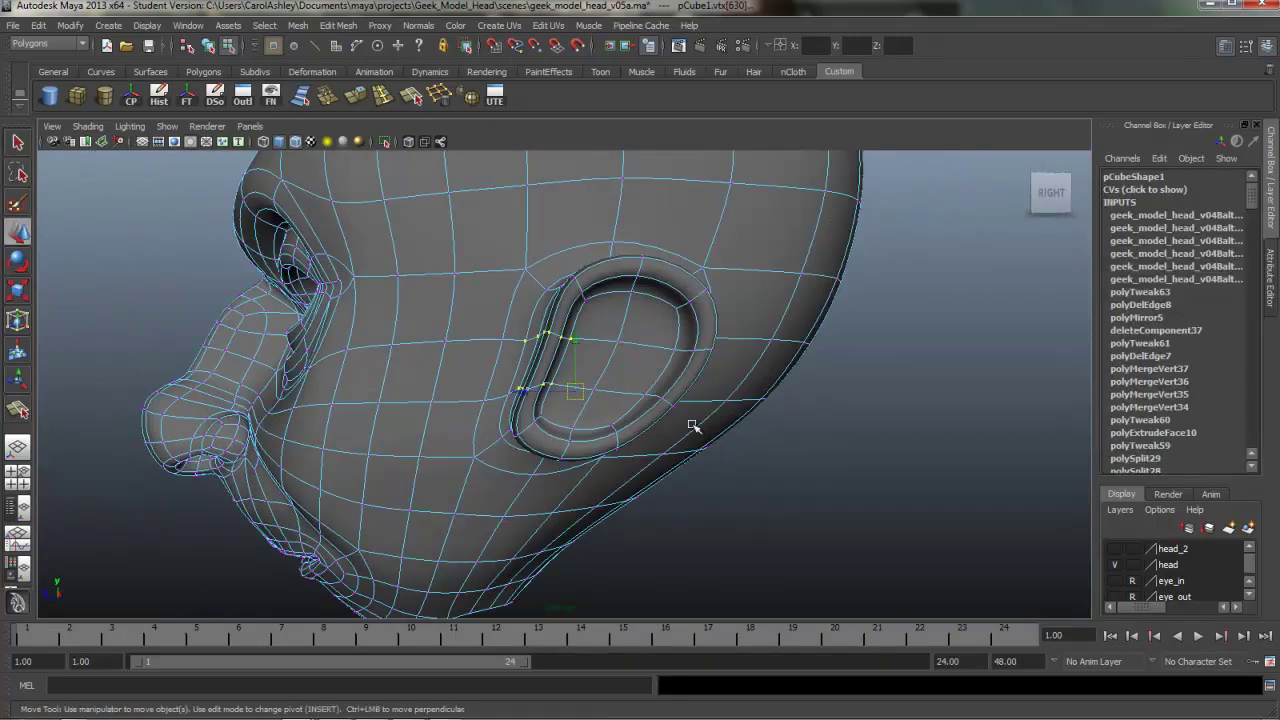
pyautogui.keyDown('alt'); pyautogui.moveTo(692, 425); pyautogui.dragTo(667, 426); pyautogui.keyUp('alt')
pyautogui.keyDown('ctrl'); pyautogui.moveTo(567, 174); pyautogui.dragTo(905, 576); pyautogui.keyUp('ctrl')
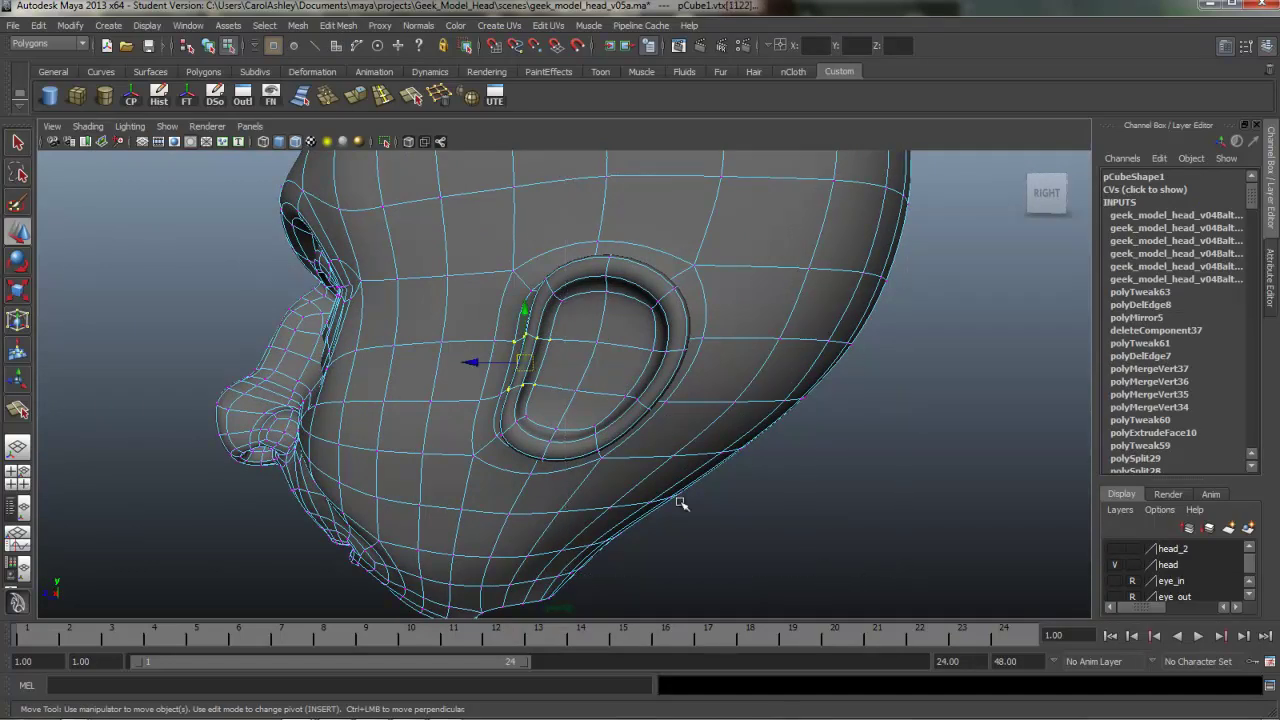
pyautogui.keyDown('alt'); pyautogui.moveTo(509, 472); pyautogui.dragTo(564, 452); pyautogui.keyUp('alt')
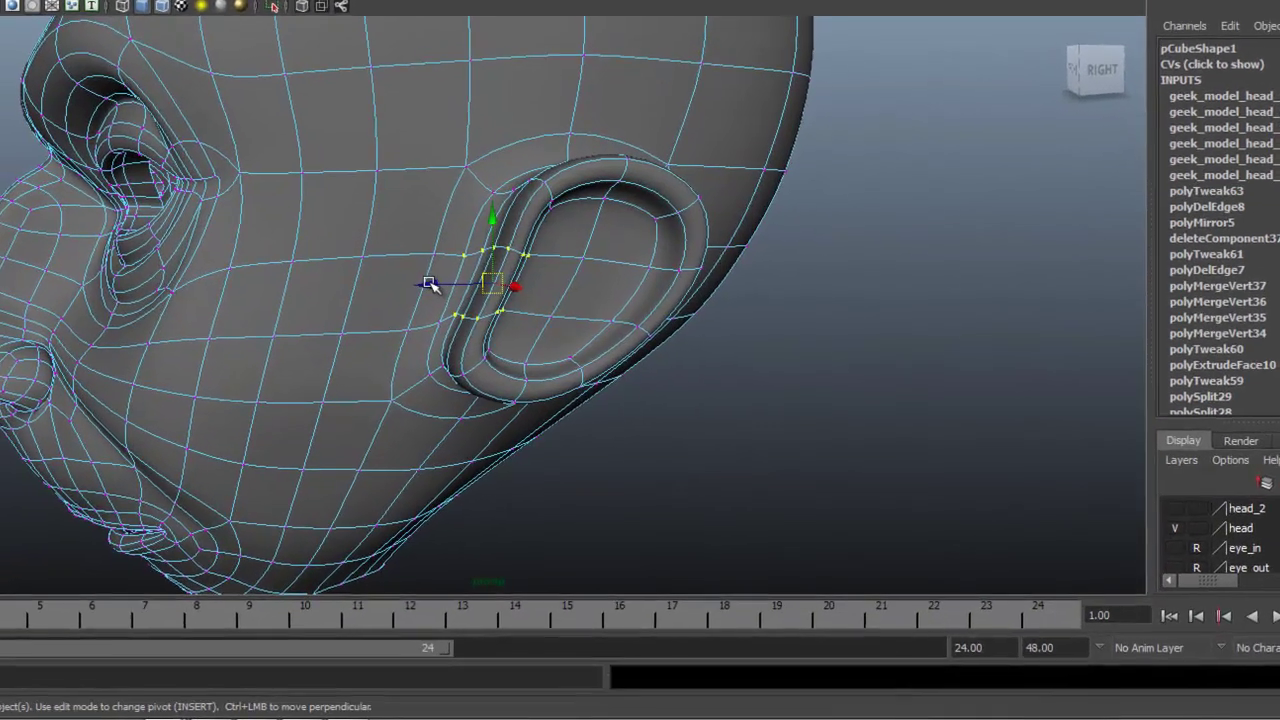
pyautogui.moveTo(428, 284); pyautogui.dragTo(500, 320)
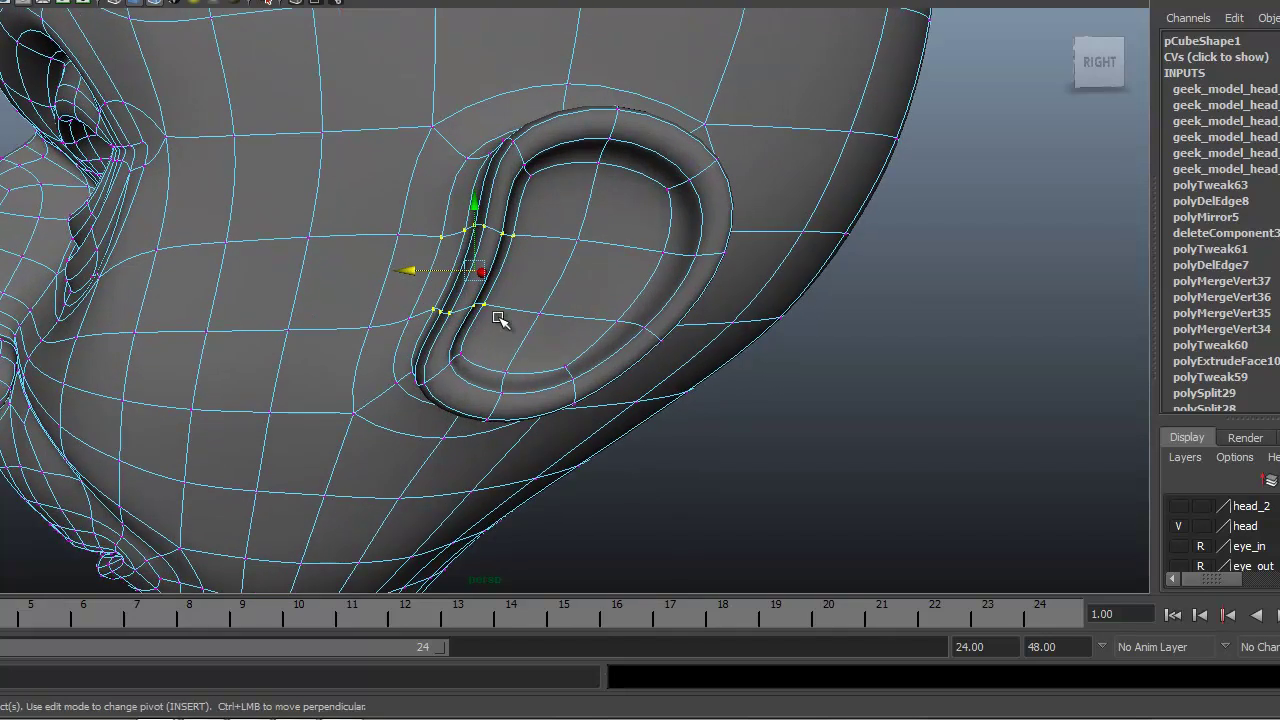
# Scale the selected front-edge vertices wider in Z and adjust their spread in X
pyautogui.press('r')
pyautogui.moveTo(386, 276); pyautogui.dragTo(278, 270)
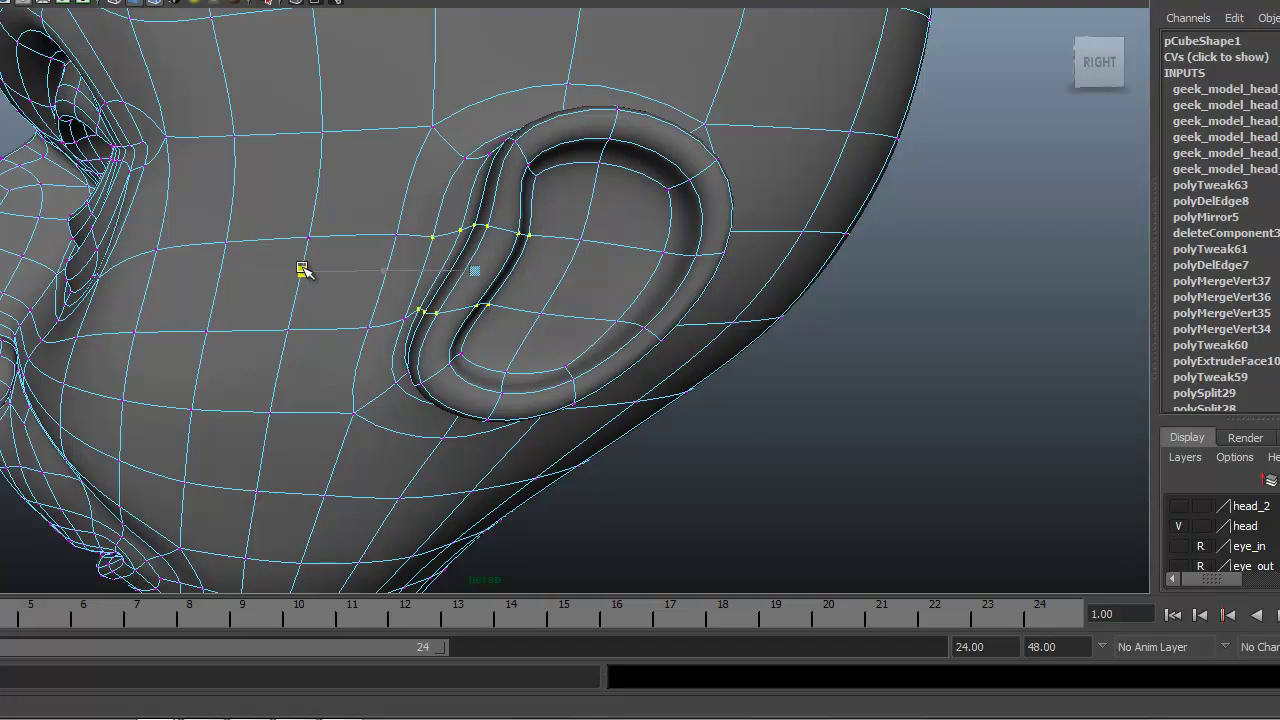
pyautogui.keyDown('alt'); pyautogui.moveTo(350, 354); pyautogui.dragTo(560, 366); pyautogui.keyUp('alt')
pyautogui.moveTo(510, 271); pyautogui.dragTo(514, 274)
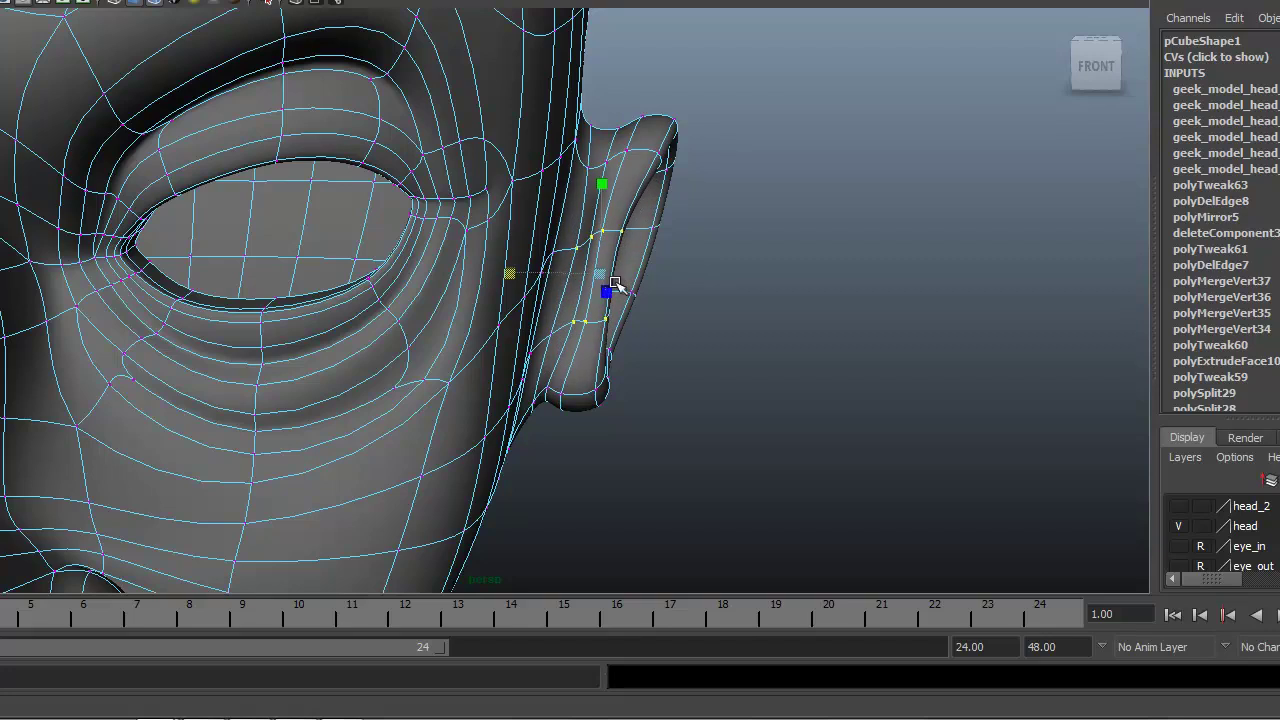
pyautogui.moveTo(666, 274); pyautogui.dragTo(305, 314)
pyautogui.keyDown('alt'); pyautogui.moveTo(487, 311); pyautogui.dragTo(695, 265); pyautogui.keyUp('alt')
pyautogui.keyDown('alt'); pyautogui.moveTo(618, 345); pyautogui.dragTo(583, 276); pyautogui.keyUp('alt')
# Select the faces along the underside of the ear's lower rim and move them slightly down
pyautogui.moveTo(583, 274); pyautogui.dragTo(583, 326, button='right')
pyautogui.click(581, 268)
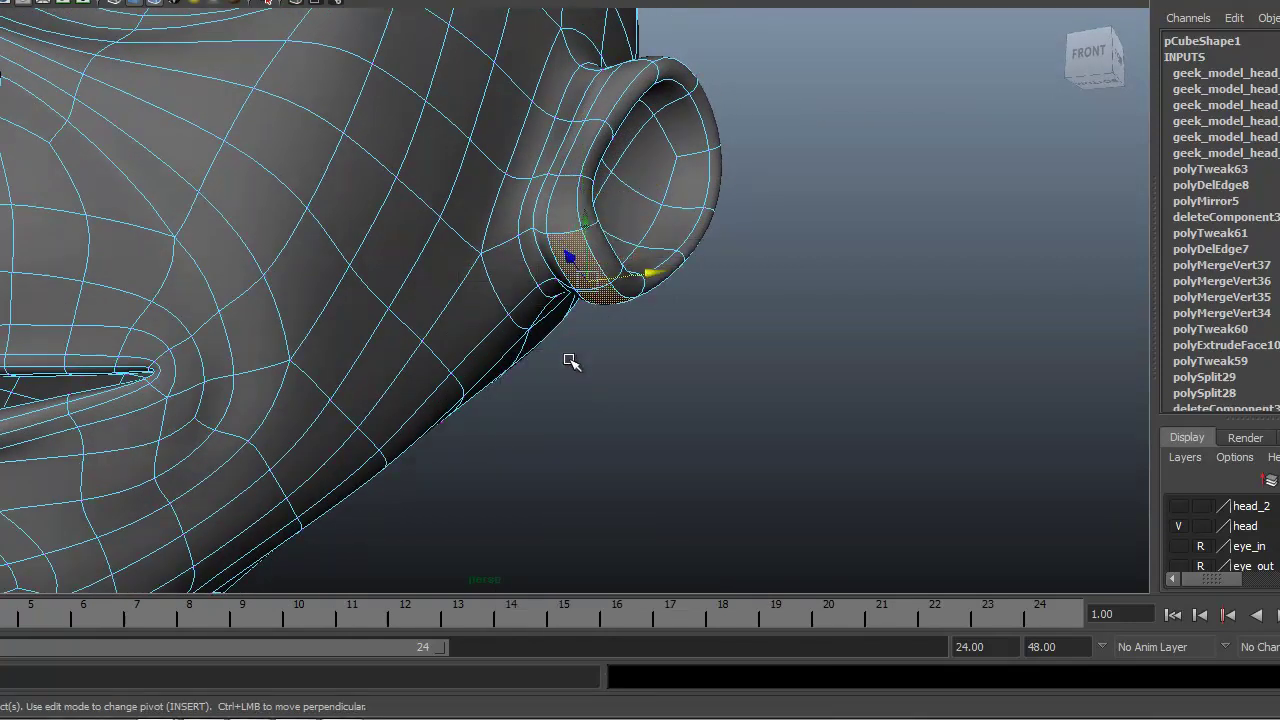
pyautogui.keyDown('alt'); pyautogui.moveTo(571, 361); pyautogui.dragTo(418, 386); pyautogui.keyUp('alt')
pyautogui.moveTo(514, 219); pyautogui.dragTo(505, 241)
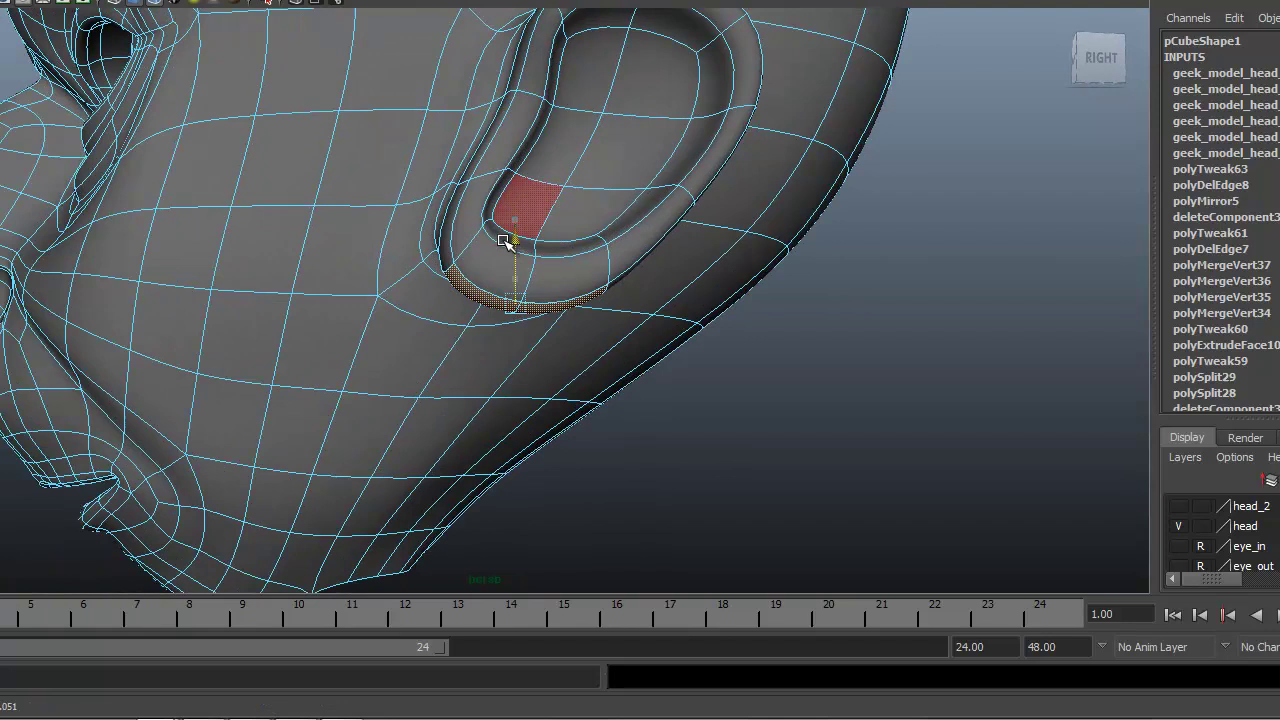
# Select the faces along the ear's rear rim and shift them to adjust the back outline
pyautogui.keyDown('alt'); pyautogui.moveTo(651, 262); pyautogui.dragTo(545, 419, button='middle'); pyautogui.keyUp('alt')
pyautogui.keyDown('alt'); pyautogui.moveTo(497, 343); pyautogui.dragTo(374, 364); pyautogui.keyUp('alt')
pyautogui.click(409, 332)
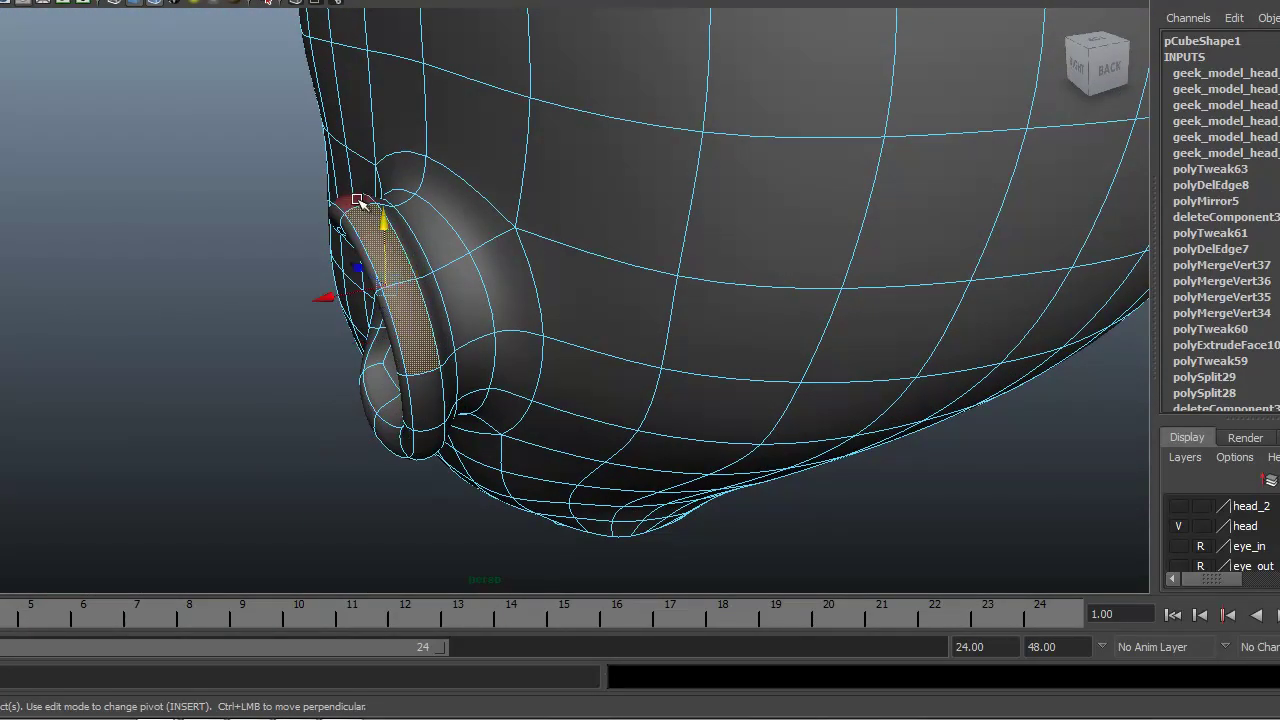
pyautogui.keyDown('alt'); pyautogui.moveTo(365, 258); pyautogui.dragTo(565, 143); pyautogui.keyUp('alt')
pyautogui.moveTo(557, 216); pyautogui.dragTo(518, 216)
pyautogui.keyDown('alt'); pyautogui.moveTo(548, 278); pyautogui.dragTo(512, 381); pyautogui.keyUp('alt')
pyautogui.keyDown('alt'); pyautogui.moveTo(512, 381); pyautogui.dragTo(612, 308, button='right'); pyautogui.keyUp('alt')
# Pull the upper rear rim vertices of the ear outward and adjust the inner vertices just beneath them in X
pyautogui.moveTo(569, 219); pyautogui.dragTo(500, 222, button='right')
pyautogui.click(541, 182)
pyautogui.keyDown('alt'); pyautogui.moveTo(548, 287); pyautogui.dragTo(486, 307); pyautogui.keyUp('alt')
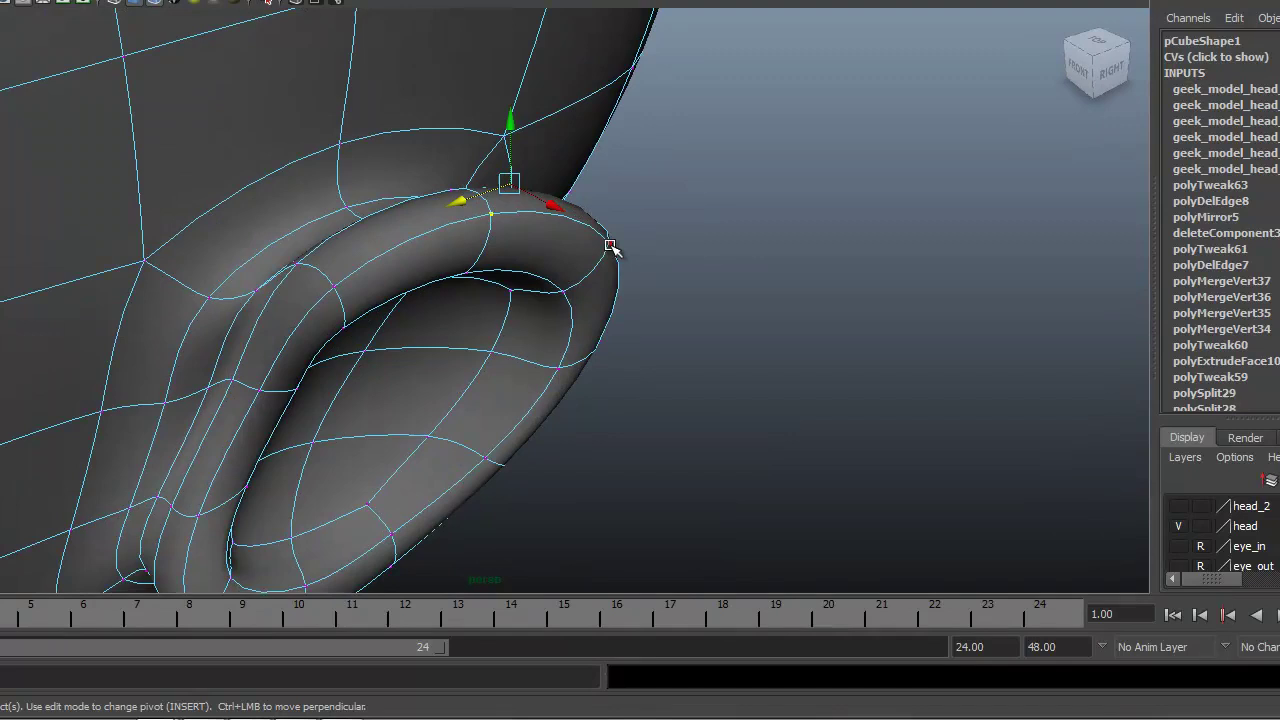
pyautogui.keyDown('alt'); pyautogui.moveTo(465, 353); pyautogui.dragTo(575, 270); pyautogui.keyUp('alt')
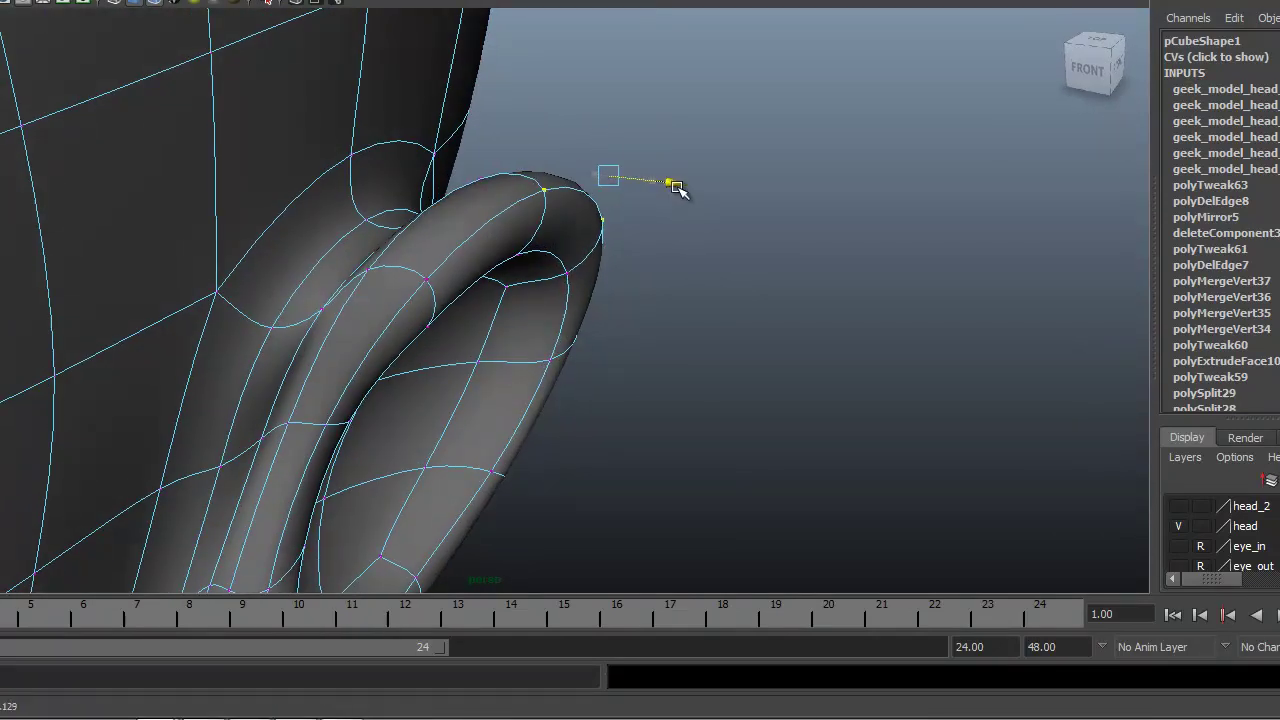
pyautogui.click(567, 275)
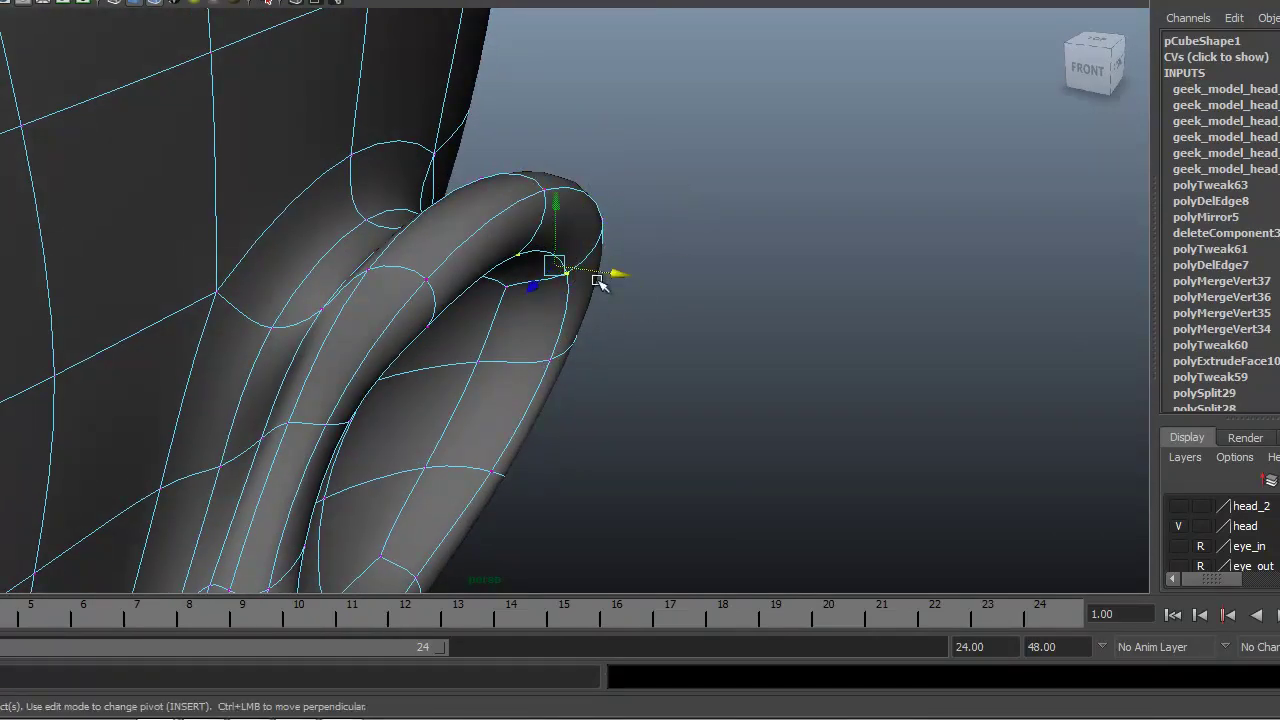
pyautogui.moveTo(597, 282); pyautogui.dragTo(397, 300)
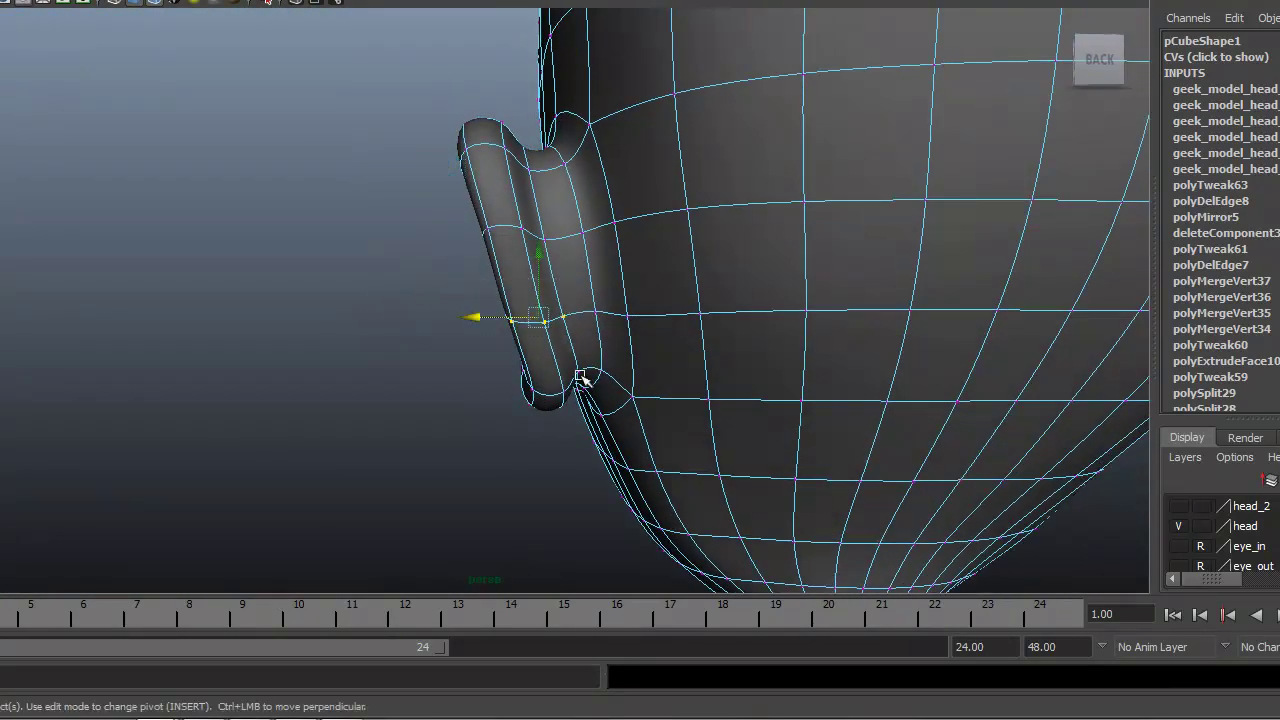
# Push the selected lower rear rim vertices of the ear in toward the head along X
pyautogui.keyDown('alt'); pyautogui.moveTo(580, 377); pyautogui.dragTo(636, 375); pyautogui.keyUp('alt')
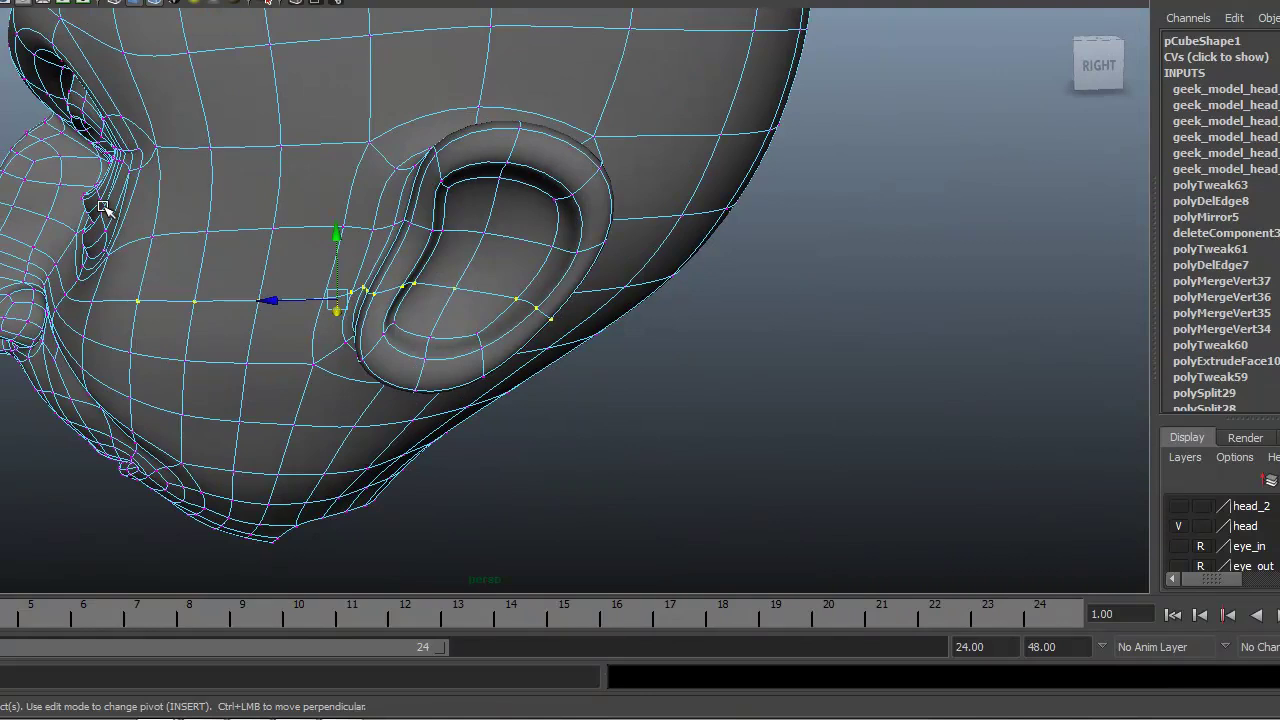
pyautogui.keyDown('alt'); pyautogui.moveTo(534, 369); pyautogui.dragTo(480, 323); pyautogui.keyUp('alt')
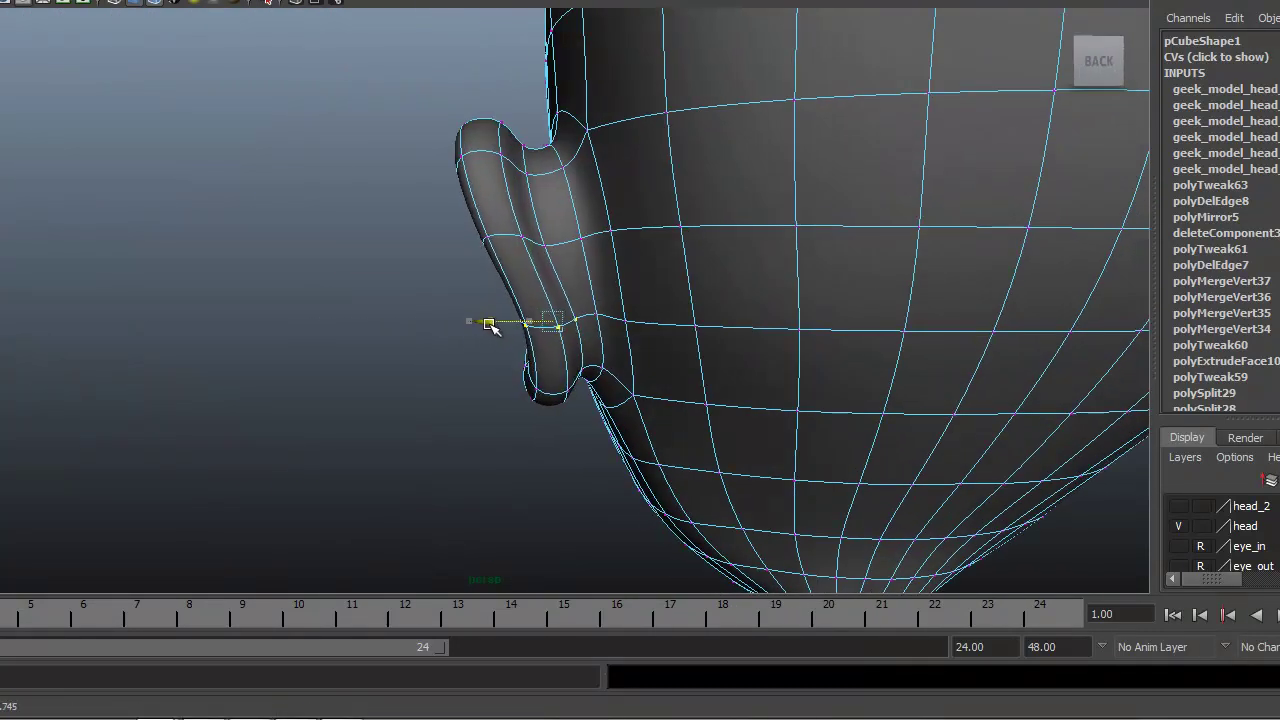
pyautogui.keyDown('alt'); pyautogui.moveTo(421, 358); pyautogui.dragTo(505, 303); pyautogui.keyUp('alt')
# Select the vertices of the ear's upper half, rotate them to adjust the ear's tilt, and return to object mode
pyautogui.moveTo(589, 140); pyautogui.dragTo(455, 250)
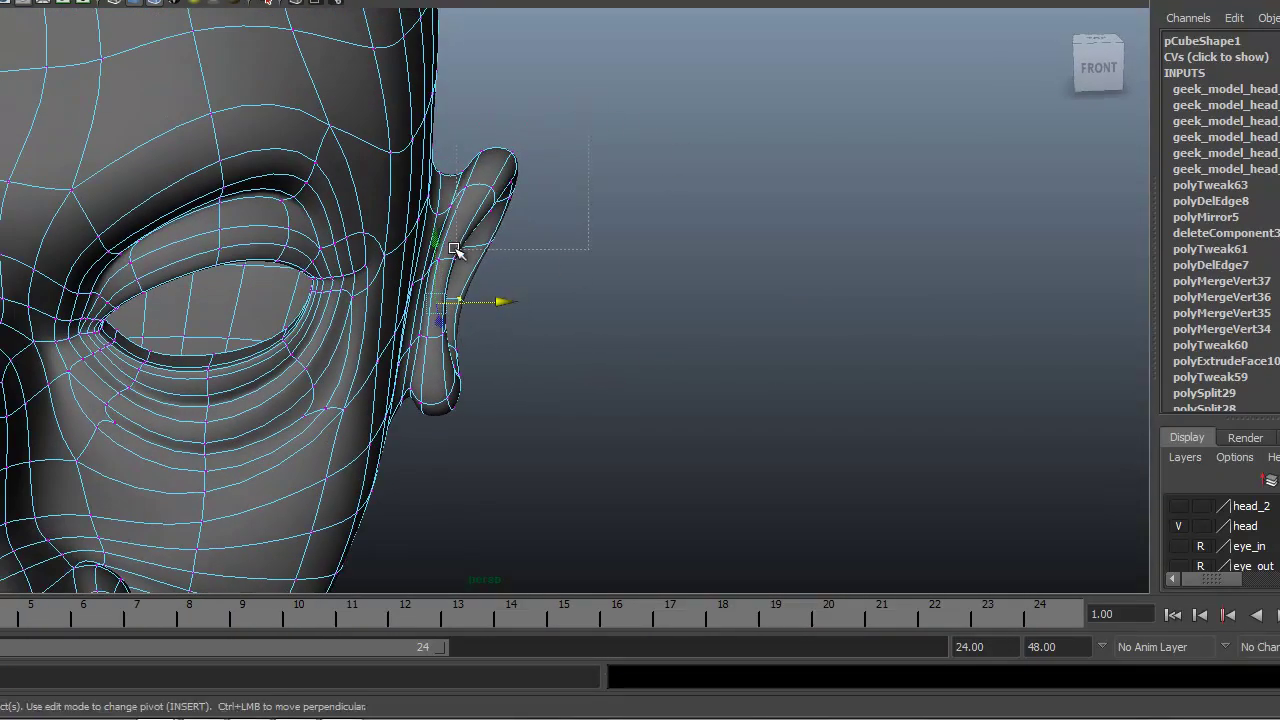
pyautogui.keyDown('alt'); pyautogui.moveTo(651, 275); pyautogui.dragTo(249, 289); pyautogui.keyUp('alt')
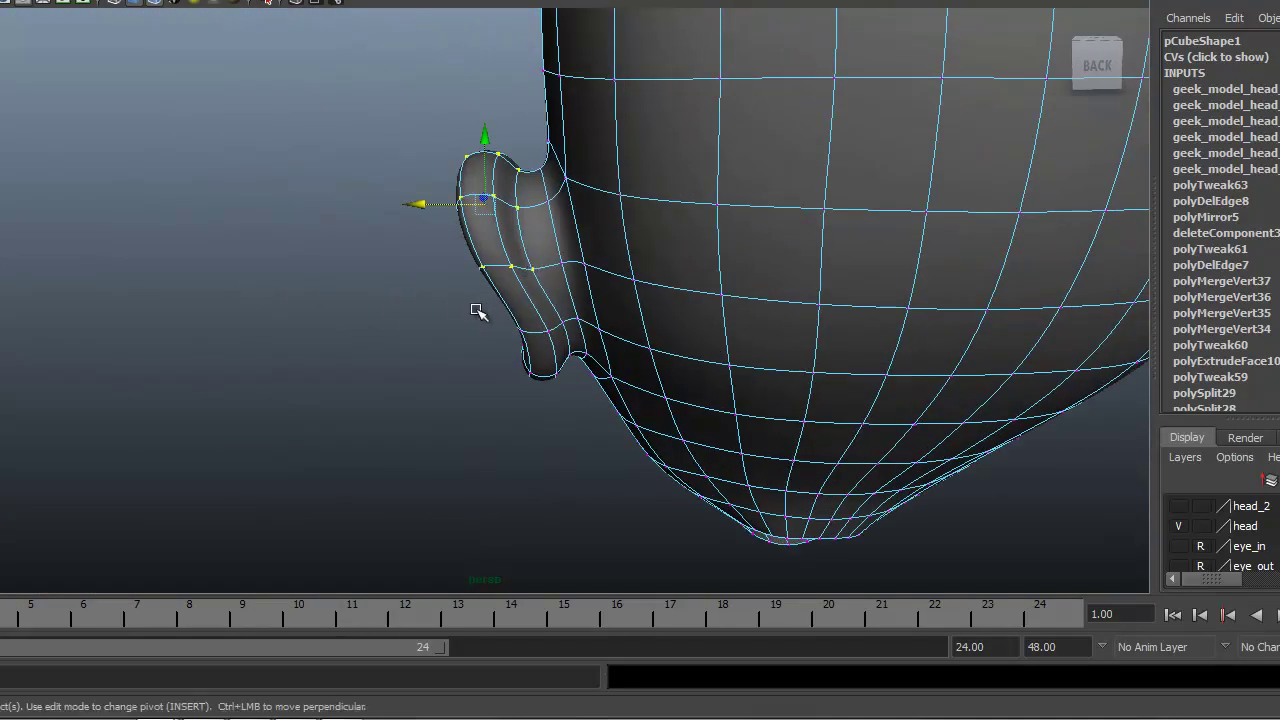
pyautogui.keyDown('alt'); pyautogui.moveTo(337, 325); pyautogui.dragTo(689, 334); pyautogui.keyUp('alt')
pyautogui.press('e')
pyautogui.click(561, 214)
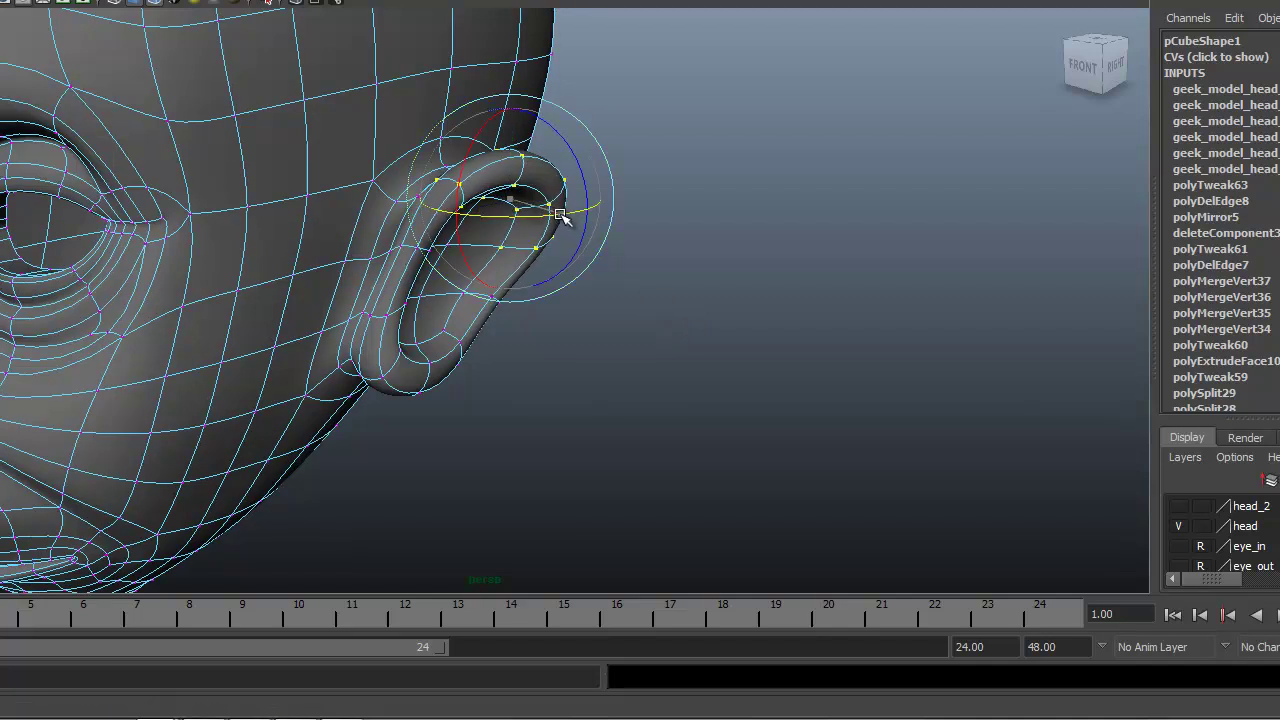
pyautogui.keyDown('alt'); pyautogui.moveTo(545, 215); pyautogui.dragTo(580, 263); pyautogui.keyUp('alt')
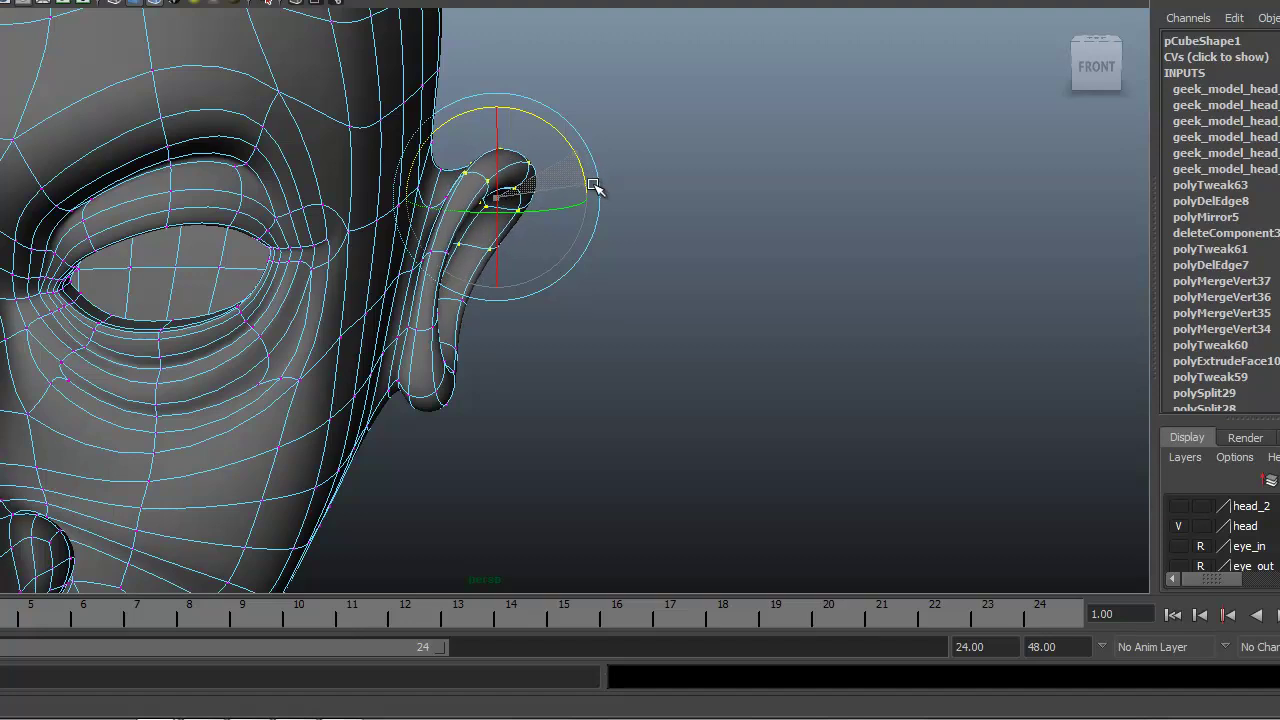
pyautogui.keyDown('alt'); pyautogui.moveTo(611, 277); pyautogui.dragTo(384, 371); pyautogui.keyUp('alt')
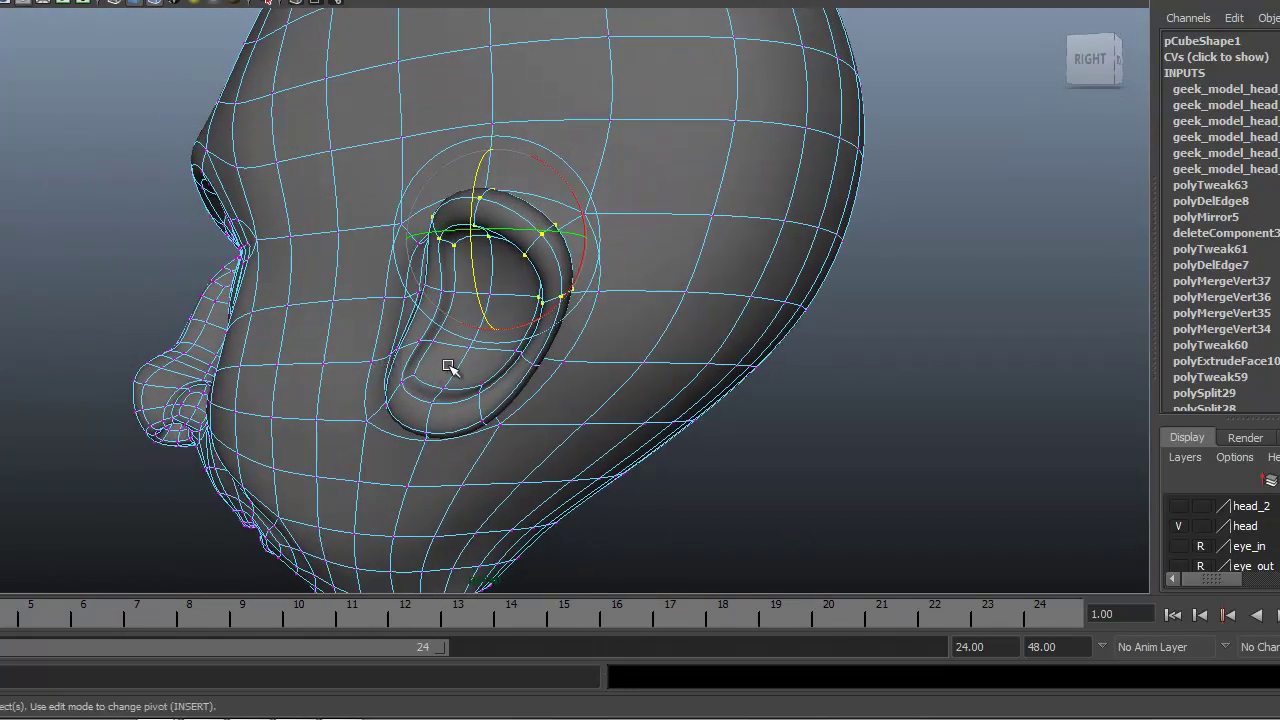
pyautogui.moveTo(449, 367); pyautogui.dragTo(531, 340, button='right')
pyautogui.keyDown('alt'); pyautogui.moveTo(443, 349); pyautogui.dragTo(610, 373); pyautogui.keyUp('alt')
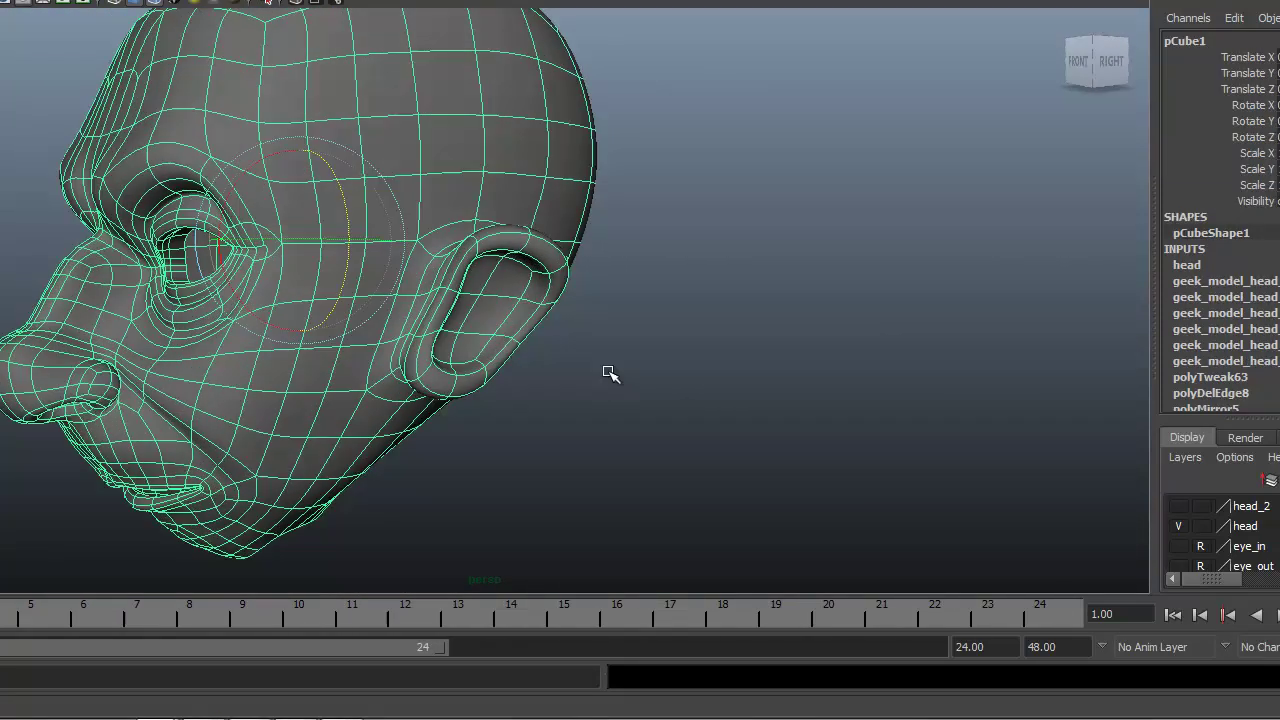
# Select the two middle rows of vertices on the ear's rear rim, excluding those on the opposite side, and shift them backward in Z
pyautogui.keyDown('alt'); pyautogui.moveTo(455, 367); pyautogui.dragTo(506, 367, button='right'); pyautogui.keyUp('alt')
pyautogui.keyDown('alt'); pyautogui.moveTo(446, 366); pyautogui.dragTo(815, 366, button='right'); pyautogui.keyUp('alt')
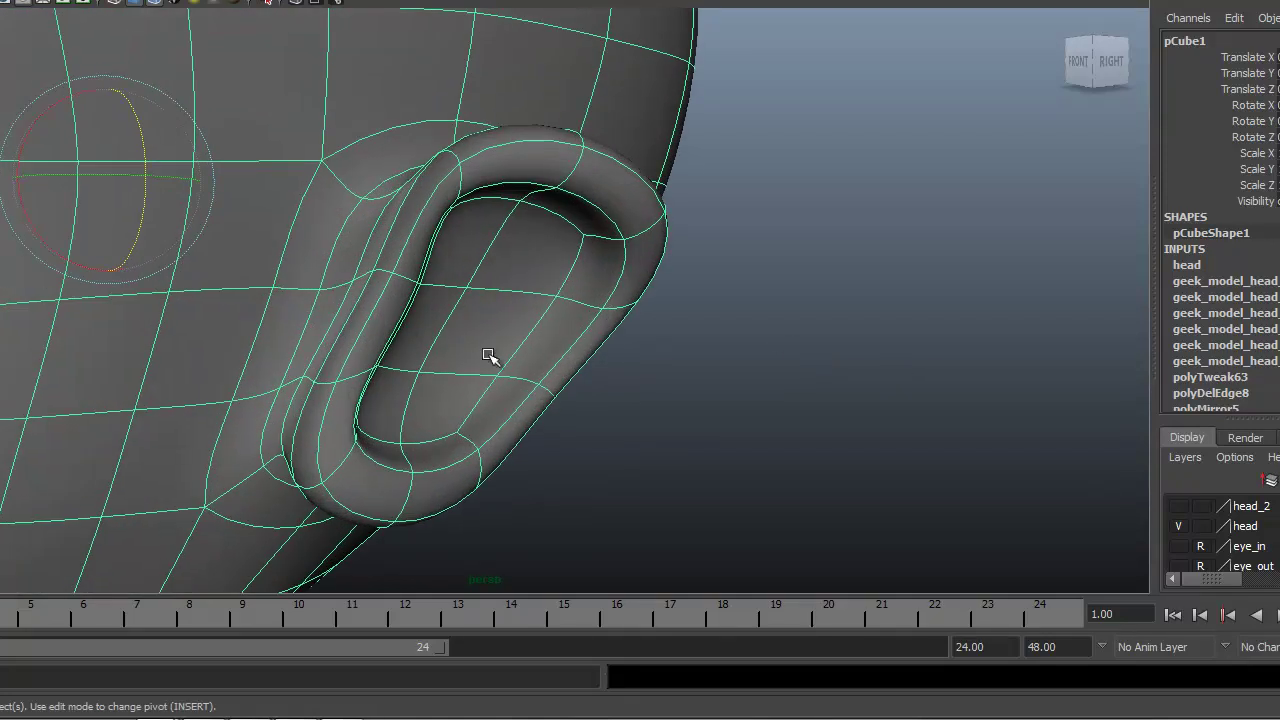
pyautogui.keyDown('alt'); pyautogui.moveTo(462, 389); pyautogui.dragTo(443, 300); pyautogui.keyUp('alt')
pyautogui.moveTo(443, 300); pyautogui.dragTo(340, 300, button='right')
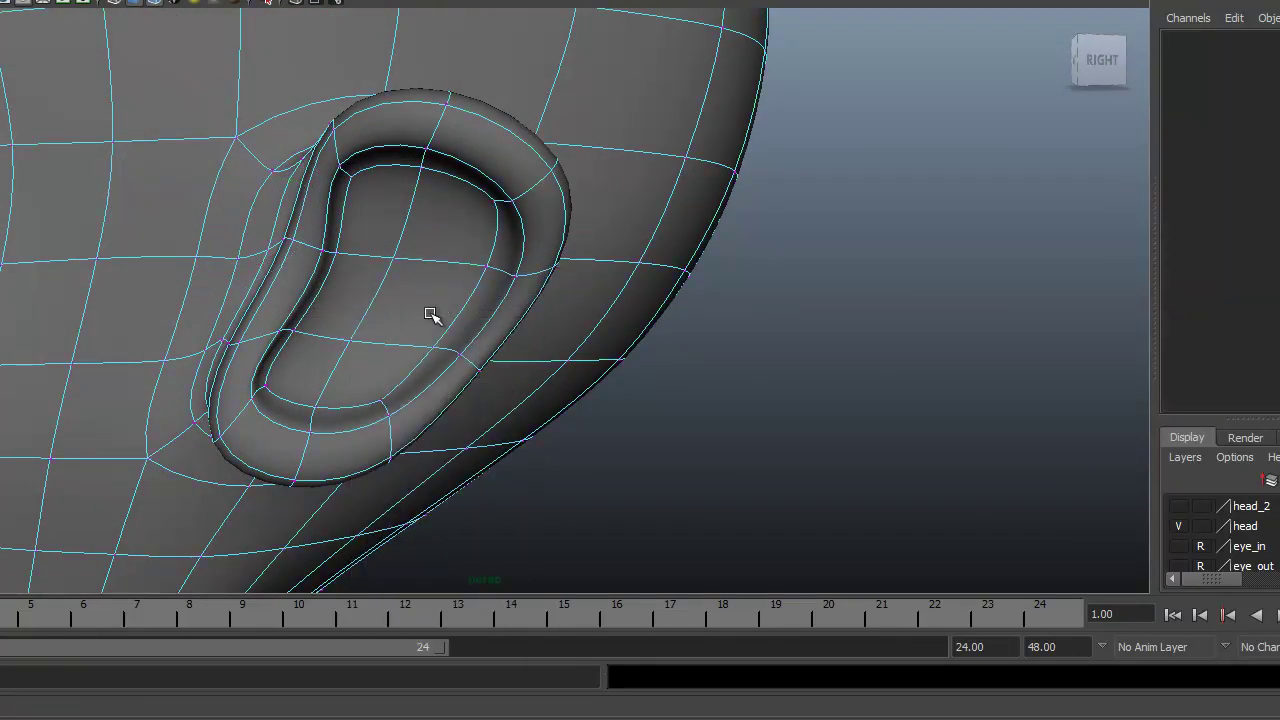
pyautogui.moveTo(418, 311); pyautogui.dragTo(506, 323)
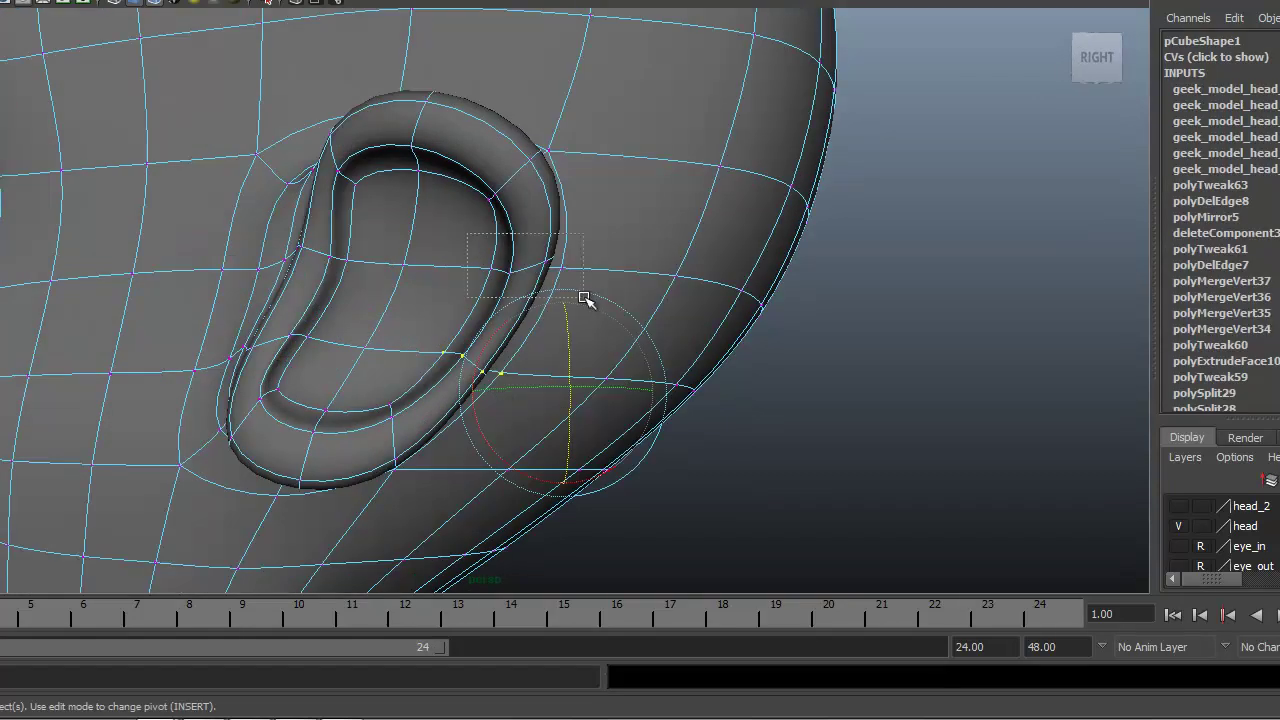
pyautogui.keyDown('shift'); pyautogui.moveTo(584, 297); pyautogui.dragTo(586, 299); pyautogui.keyUp('shift')
pyautogui.keyDown('alt'); pyautogui.moveTo(613, 397); pyautogui.dragTo(505, 390); pyautogui.keyUp('alt')
pyautogui.keyDown('ctrl'); pyautogui.moveTo(697, 119); pyautogui.dragTo(1060, 540); pyautogui.keyUp('ctrl')
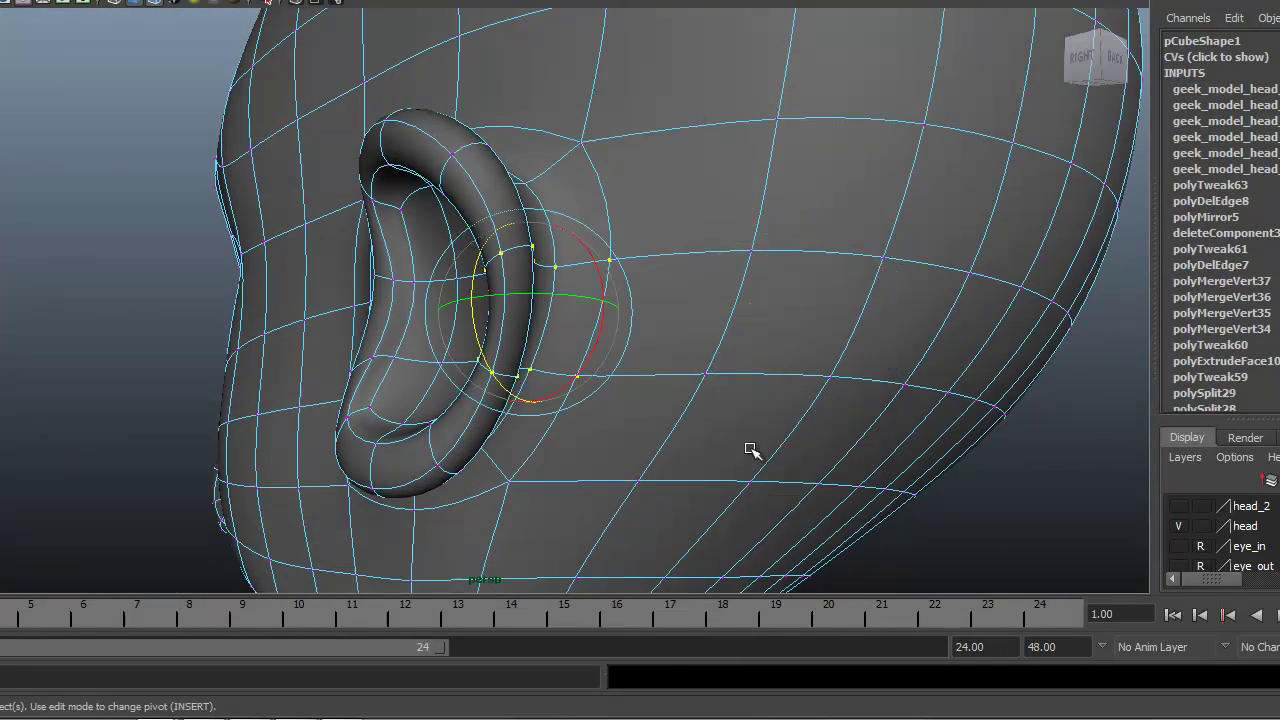
pyautogui.press('w')
pyautogui.keyDown('alt'); pyautogui.moveTo(752, 451); pyautogui.dragTo(706, 500); pyautogui.keyUp('alt')
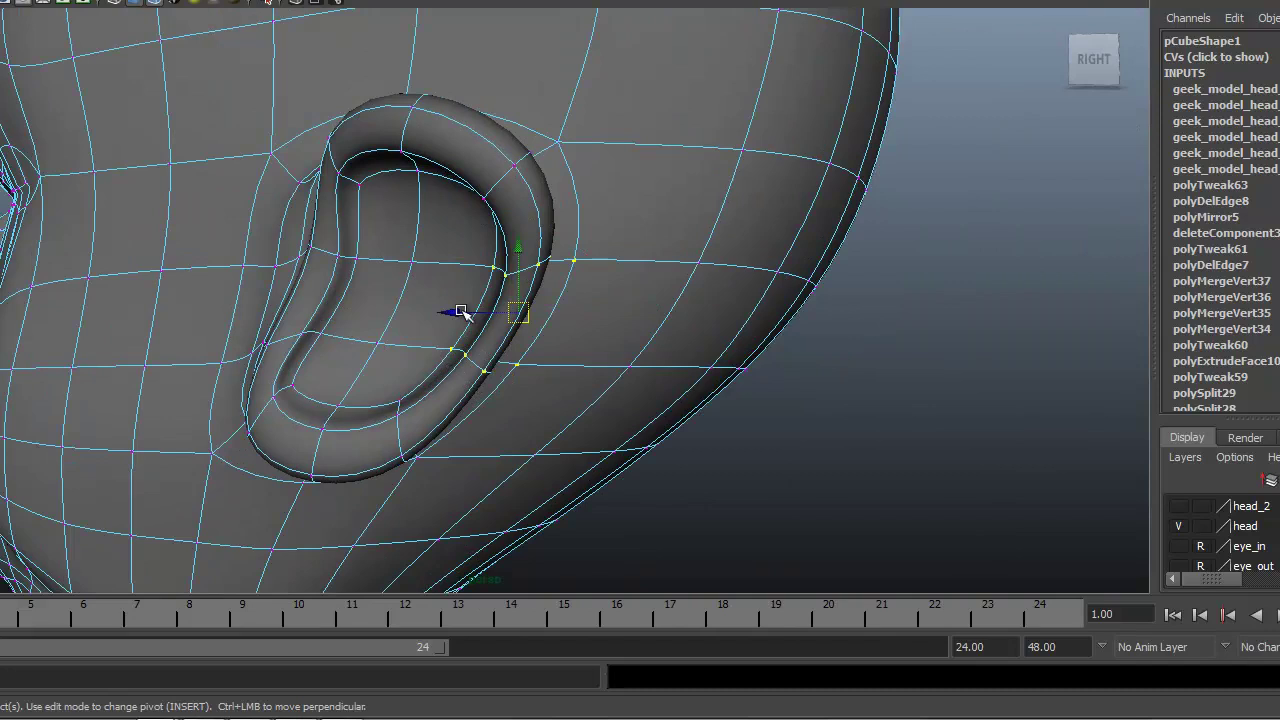
pyautogui.moveTo(461, 312); pyautogui.dragTo(516, 372)
# Select the two outermost middle vertices on the ear's rear rim and move them backward in Z and slightly down
pyautogui.keyDown('shift'); pyautogui.click(525, 371); pyautogui.keyUp('shift')
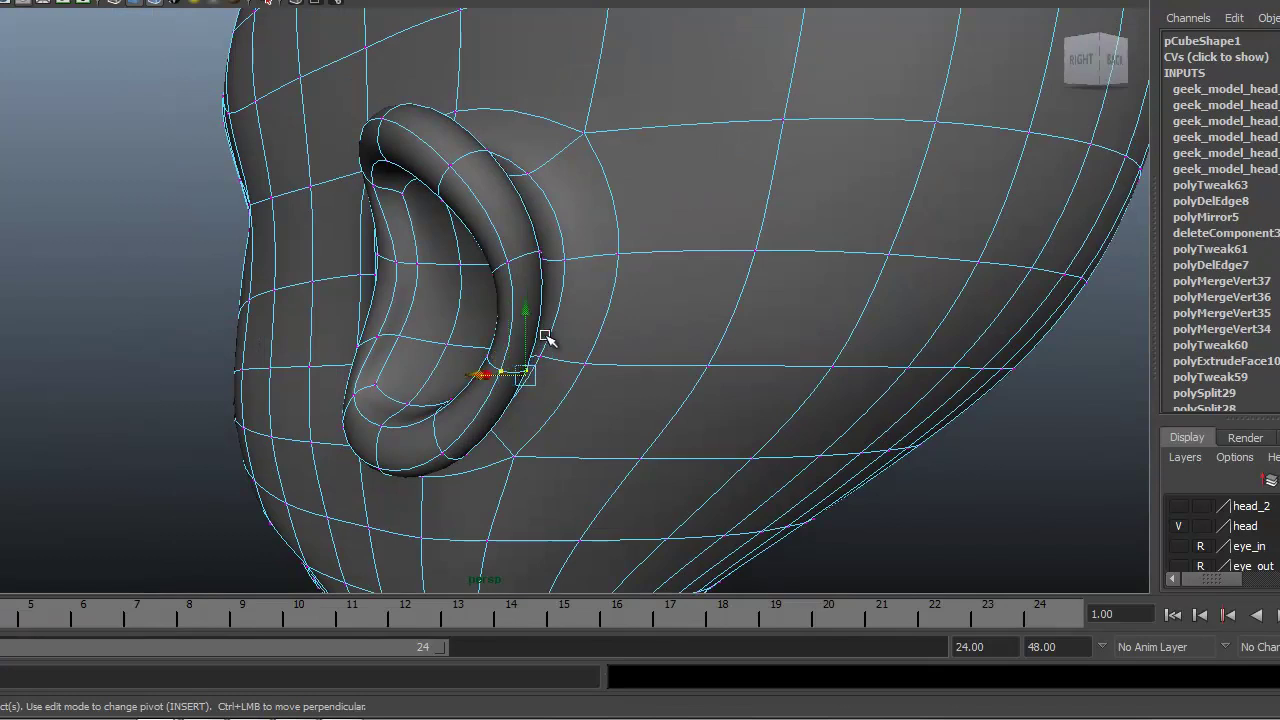
pyautogui.keyDown('alt'); pyautogui.moveTo(451, 349); pyautogui.dragTo(557, 372); pyautogui.keyUp('alt')
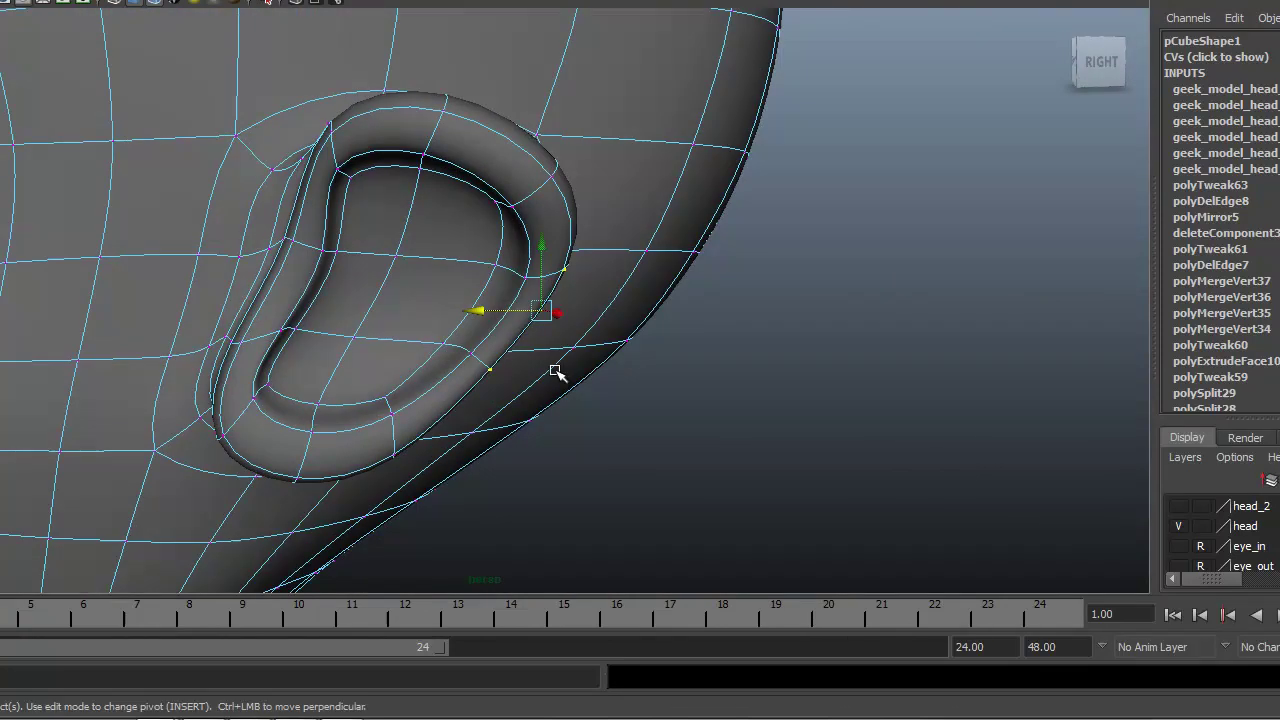
pyautogui.moveTo(477, 315)
pyautogui.mouseDown()
pyautogui.moveTo(497, 310)
pyautogui.moveTo(491, 321)
pyautogui.mouseUp()
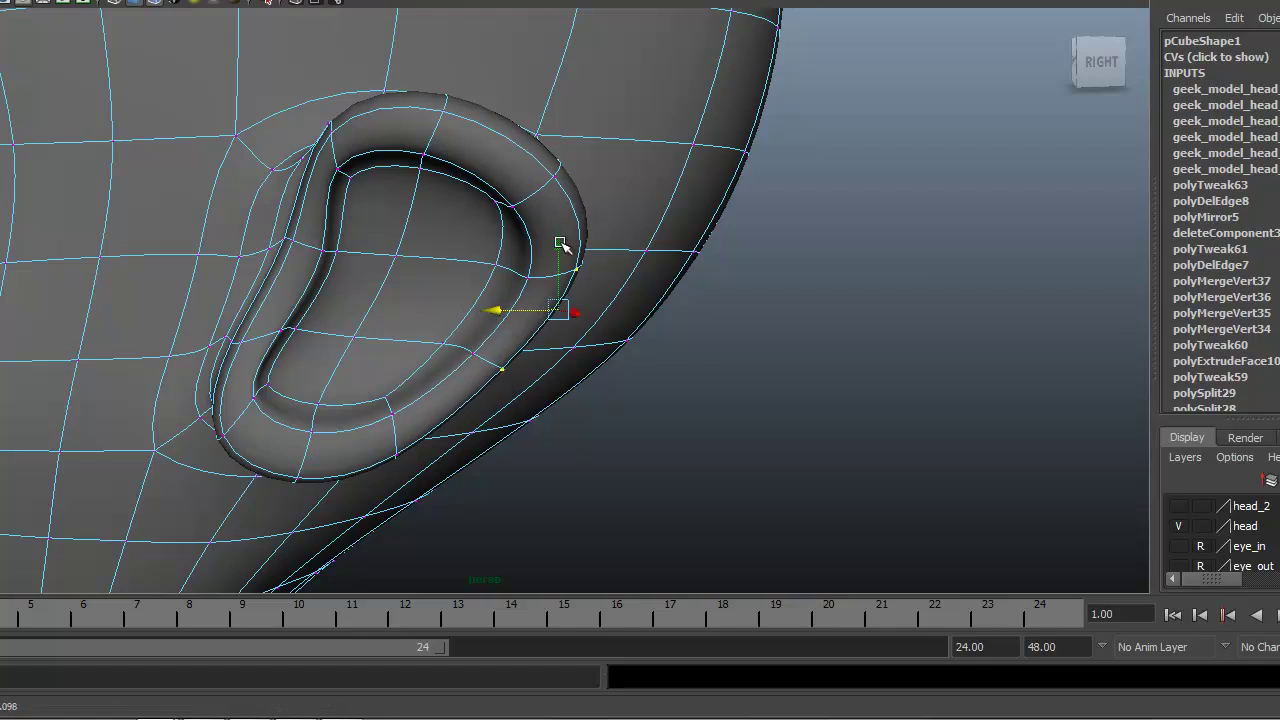
pyautogui.moveTo(560, 243); pyautogui.dragTo(551, 268)
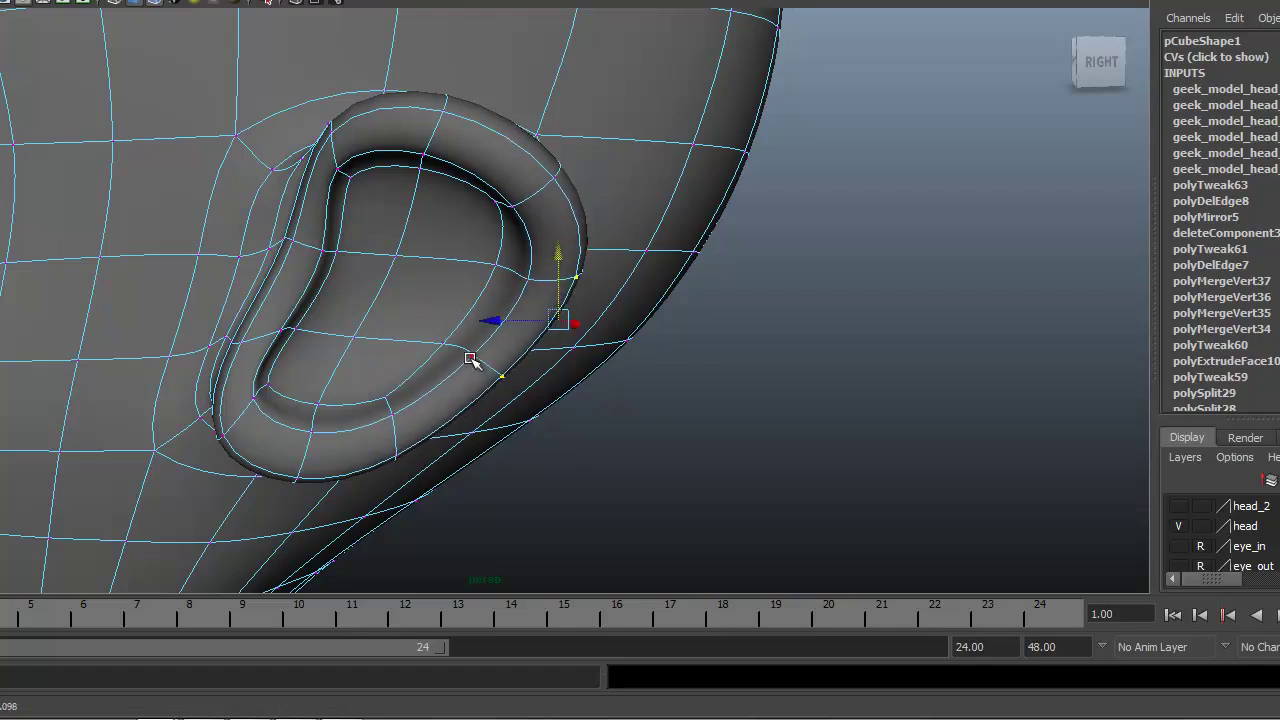
pyautogui.keyDown('alt'); pyautogui.moveTo(470, 360); pyautogui.dragTo(484, 437); pyautogui.keyUp('alt')
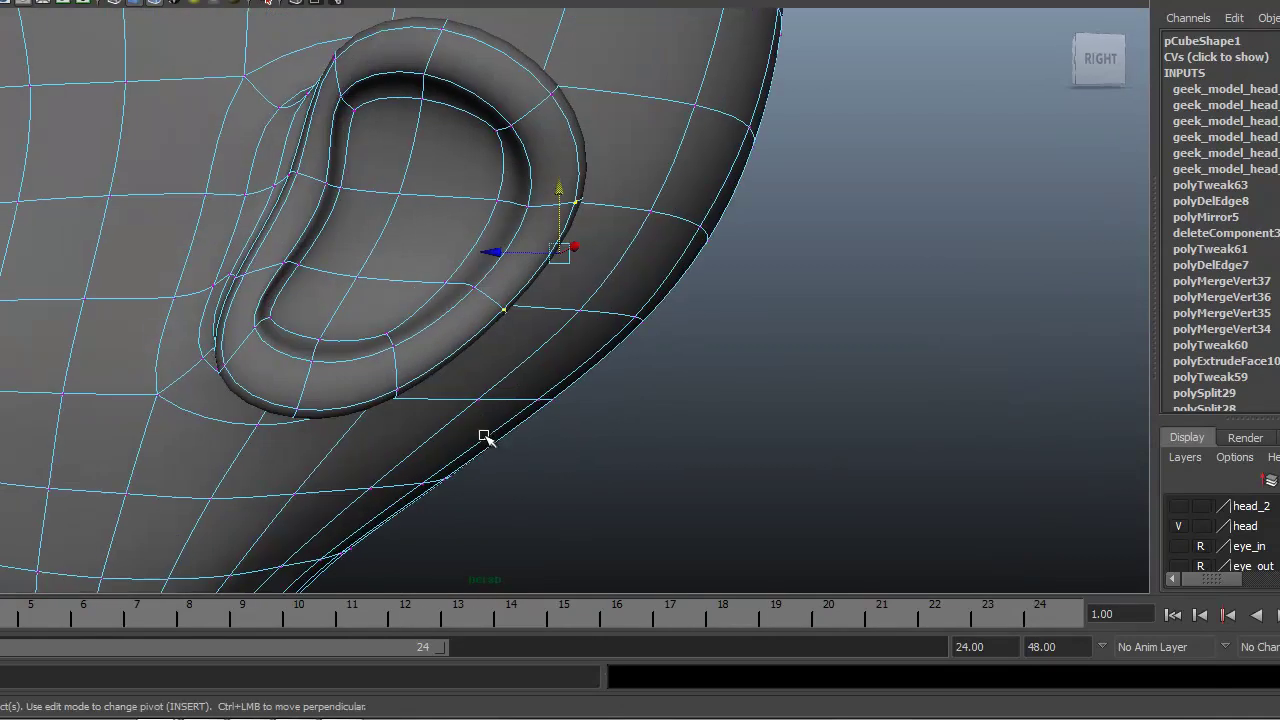
pyautogui.keyDown('alt'); pyautogui.moveTo(484, 437); pyautogui.dragTo(172, 400, button='right'); pyautogui.keyUp('alt')
pyautogui.keyDown('alt'); pyautogui.moveTo(172, 400); pyautogui.dragTo(289, 409); pyautogui.keyUp('alt')
pyautogui.keyDown('alt'); pyautogui.moveTo(289, 409); pyautogui.dragTo(529, 463, button='middle'); pyautogui.keyUp('alt')
# Return the head to object mode and frame it in the front view over the reference sketch
pyautogui.moveTo(536, 370); pyautogui.dragTo(600, 345, button='right')
pyautogui.click(586, 391)
pyautogui.keyDown('alt'); pyautogui.moveTo(586, 391); pyautogui.dragTo(405, 444, button='right'); pyautogui.keyUp('alt')
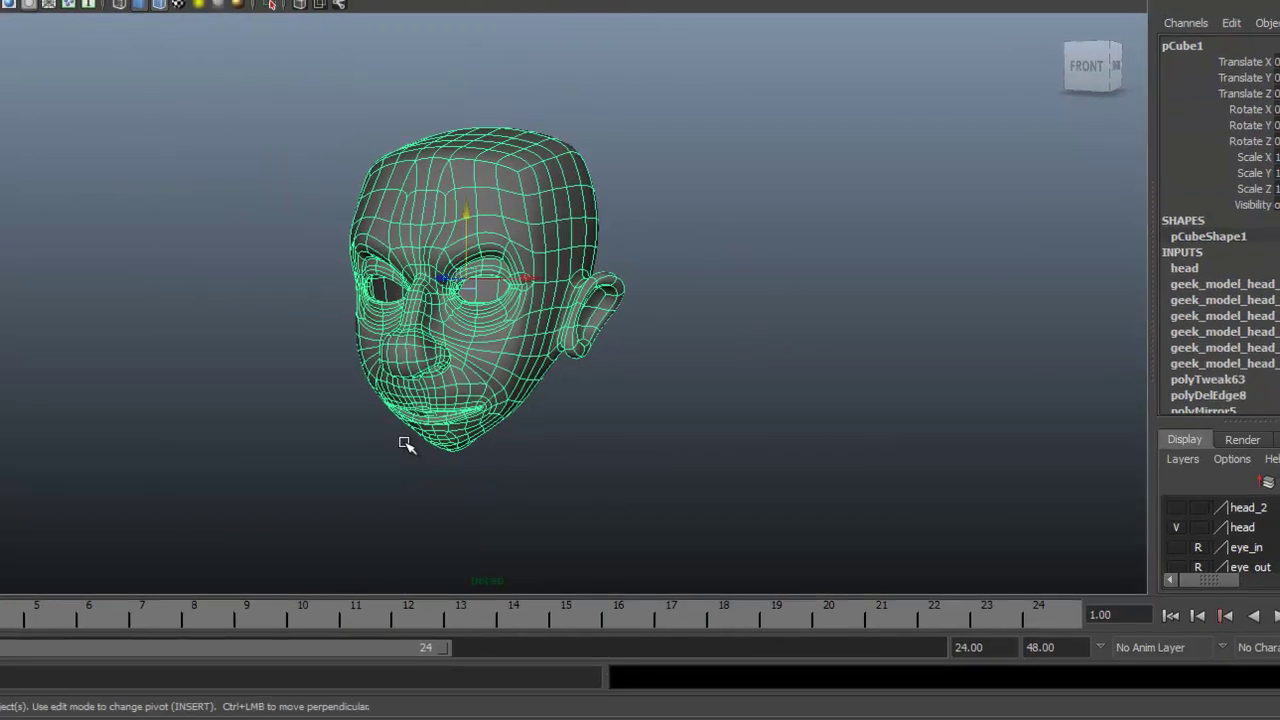
pyautogui.press('space')
pyautogui.press('space')
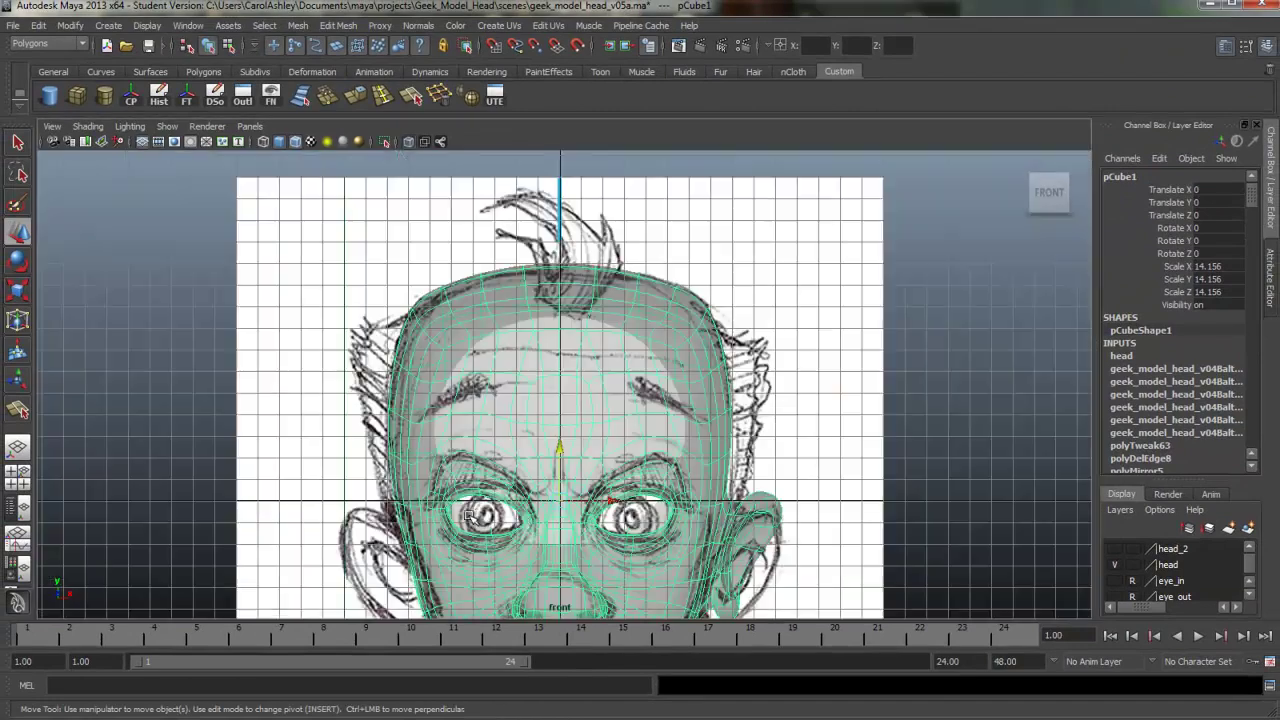
pyautogui.keyDown('alt'); pyautogui.moveTo(700, 517); pyautogui.dragTo(648, 522, button='right'); pyautogui.keyUp('alt')
pyautogui.keyDown('alt'); pyautogui.moveTo(648, 522); pyautogui.dragTo(651, 394, button='middle'); pyautogui.keyUp('alt')
pyautogui.keyDown('alt'); pyautogui.moveTo(651, 394); pyautogui.dragTo(582, 406, button='right'); pyautogui.keyUp('alt')
pyautogui.keyDown('alt'); pyautogui.moveTo(582, 406); pyautogui.dragTo(581, 416, button='middle'); pyautogui.keyUp('alt')
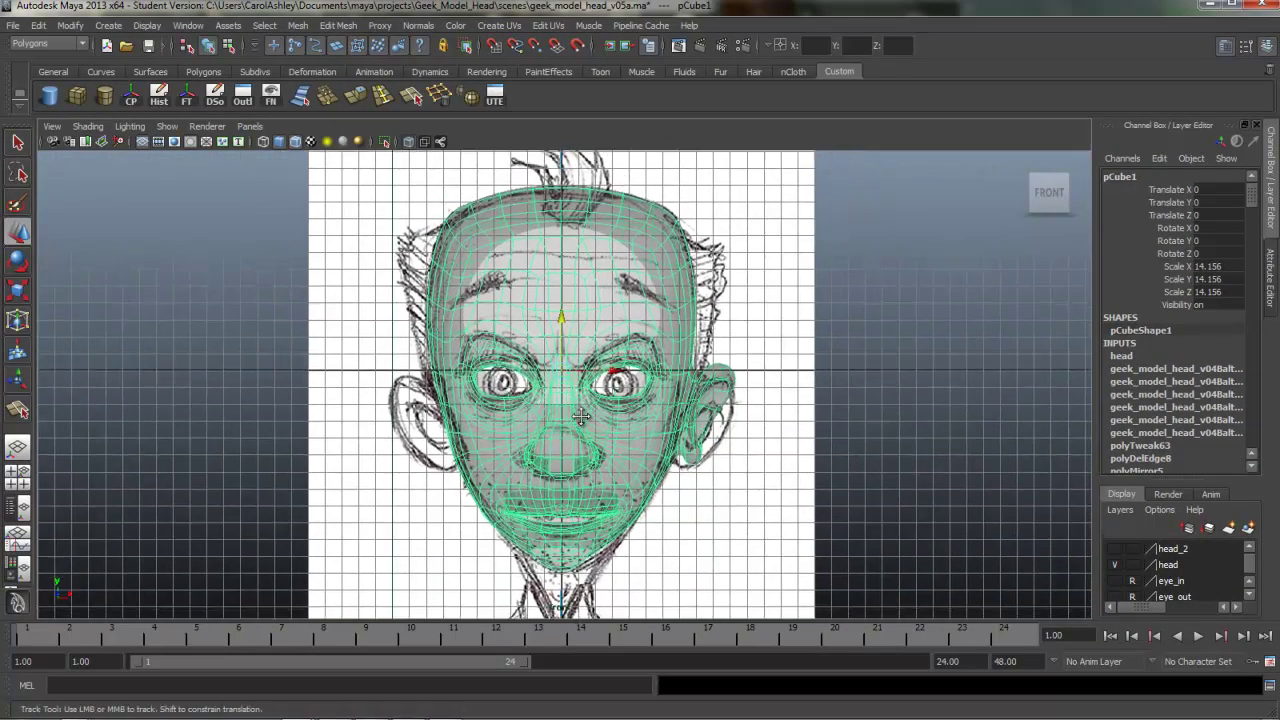
# Select all faces on the earless half of the head in the front view and delete them
pyautogui.rightClick(549, 412)
pyautogui.click(546, 449)
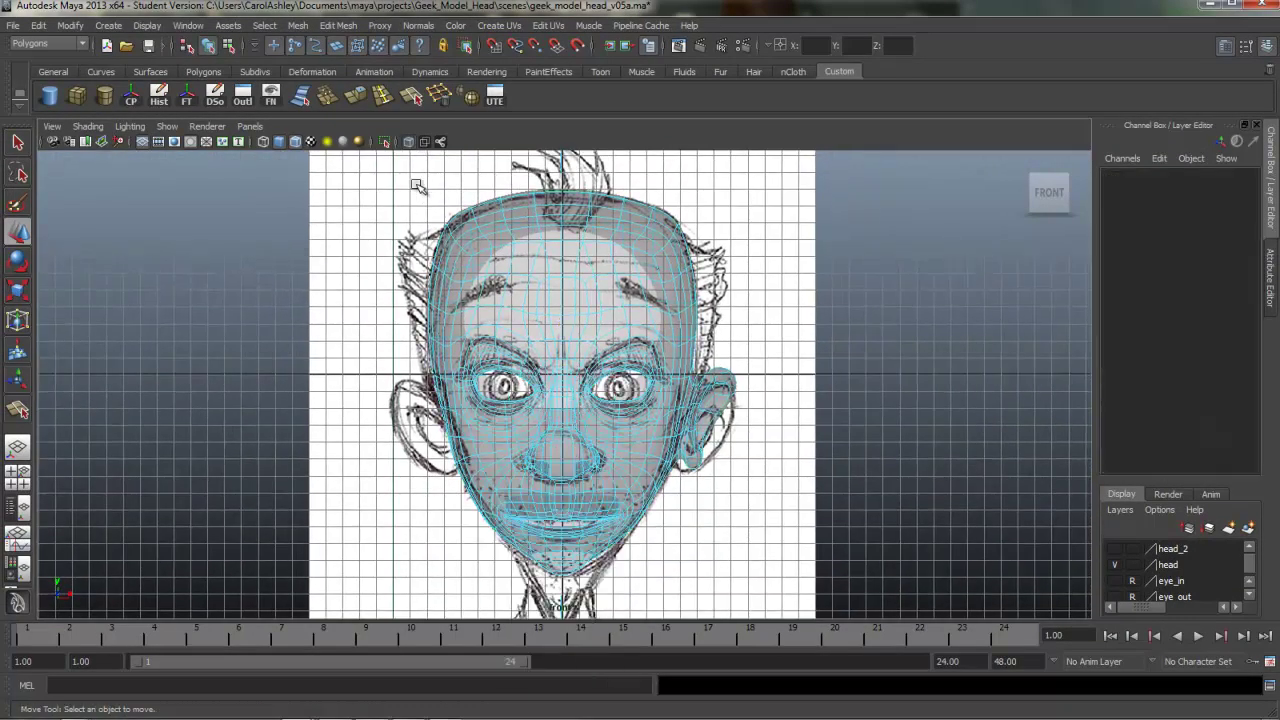
pyautogui.moveTo(415, 186); pyautogui.dragTo(560, 616)
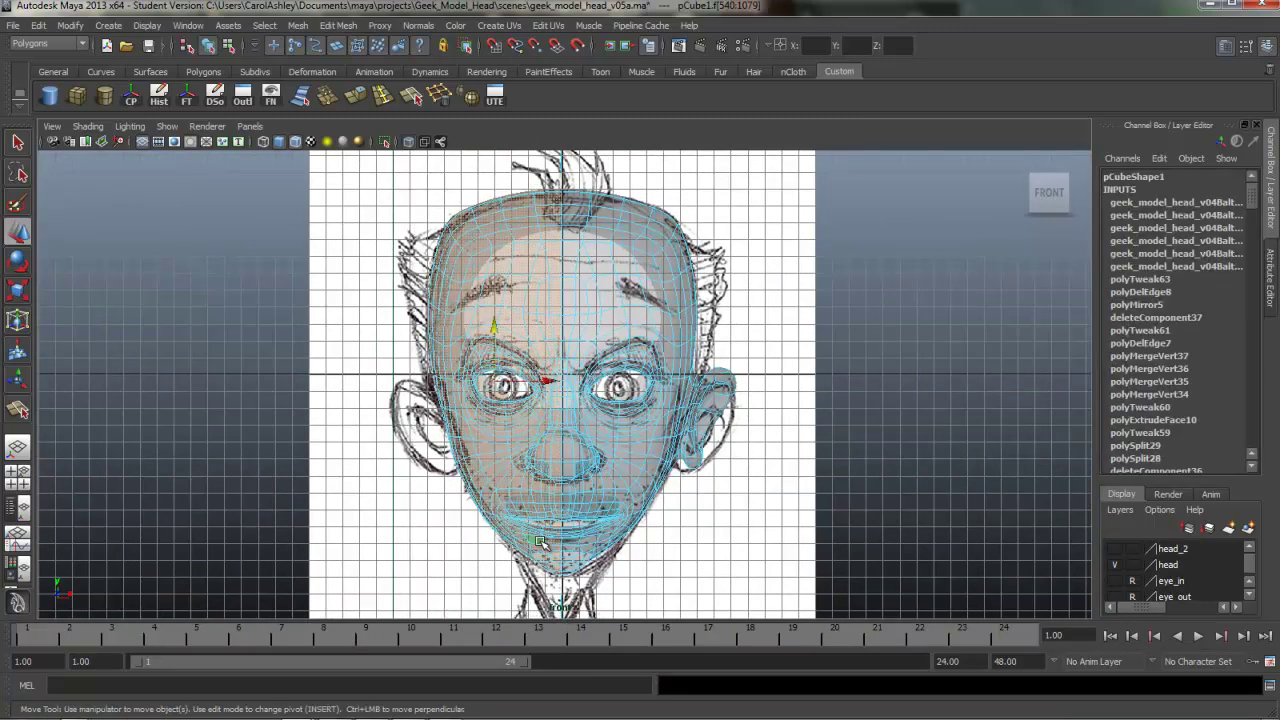
pyautogui.press('Delete')
pyautogui.scroll(2, 540, 436)
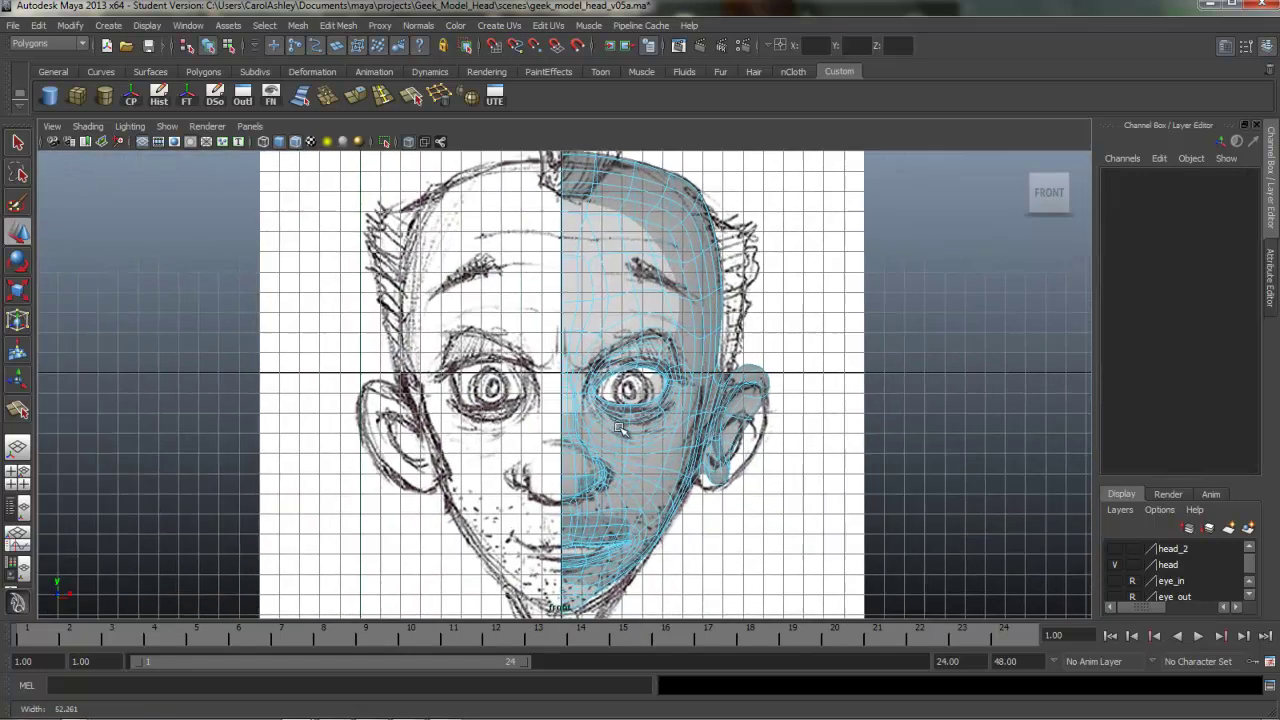
# Select all vertices along the open centre seam of the half head and ready them for moving
pyautogui.keyDown('alt'); pyautogui.moveTo(593, 332); pyautogui.dragTo(596, 331, button='middle'); pyautogui.keyUp('alt')
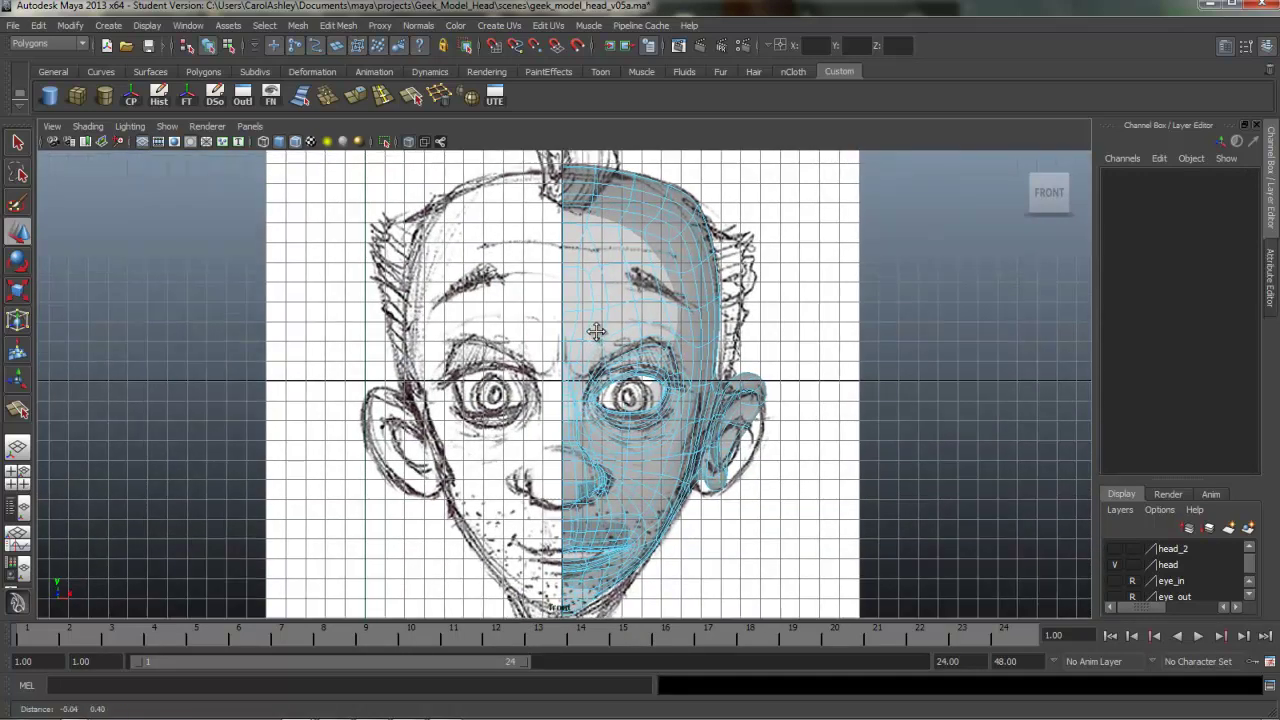
pyautogui.moveTo(600, 300); pyautogui.dragTo(533, 298, button='right')
pyautogui.scroll(-2, 516, 180)
pyautogui.moveTo(516, 180); pyautogui.dragTo(565, 636)
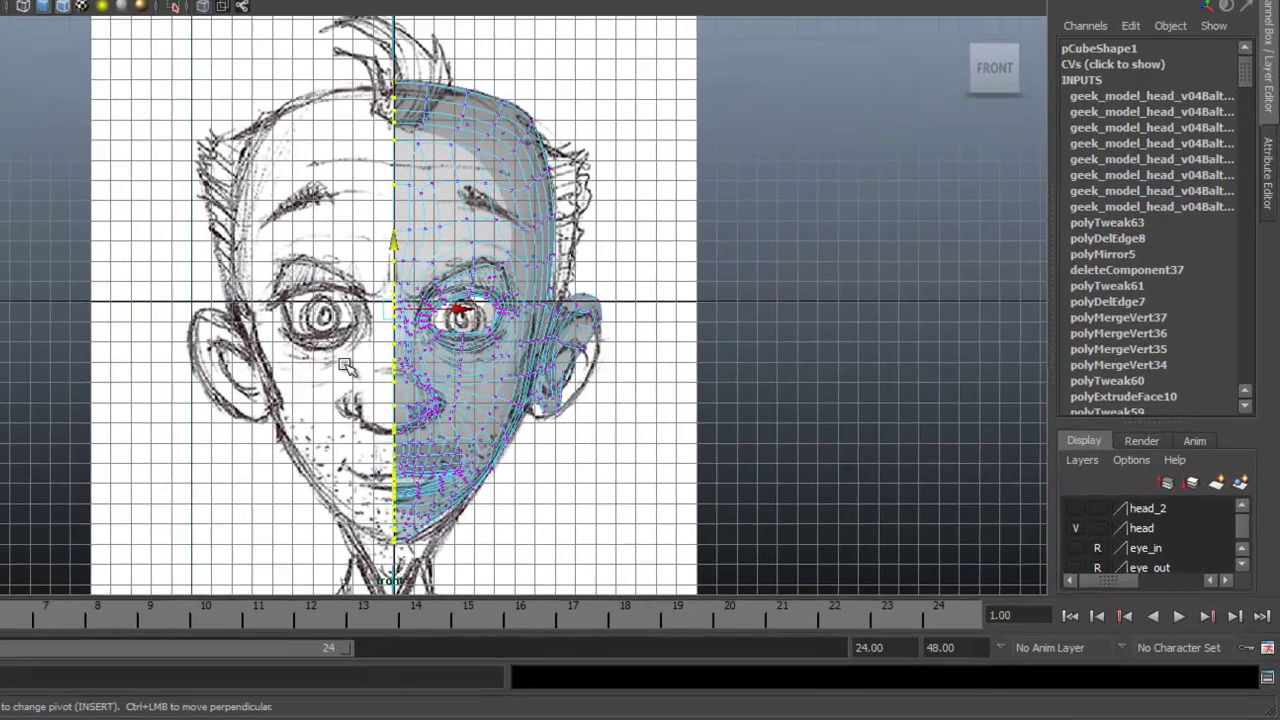
pyautogui.scroll(2, 690, 453)
pyautogui.keyDown('alt'); pyautogui.moveTo(689, 454); pyautogui.dragTo(725, 446, button='middle'); pyautogui.keyUp('alt')
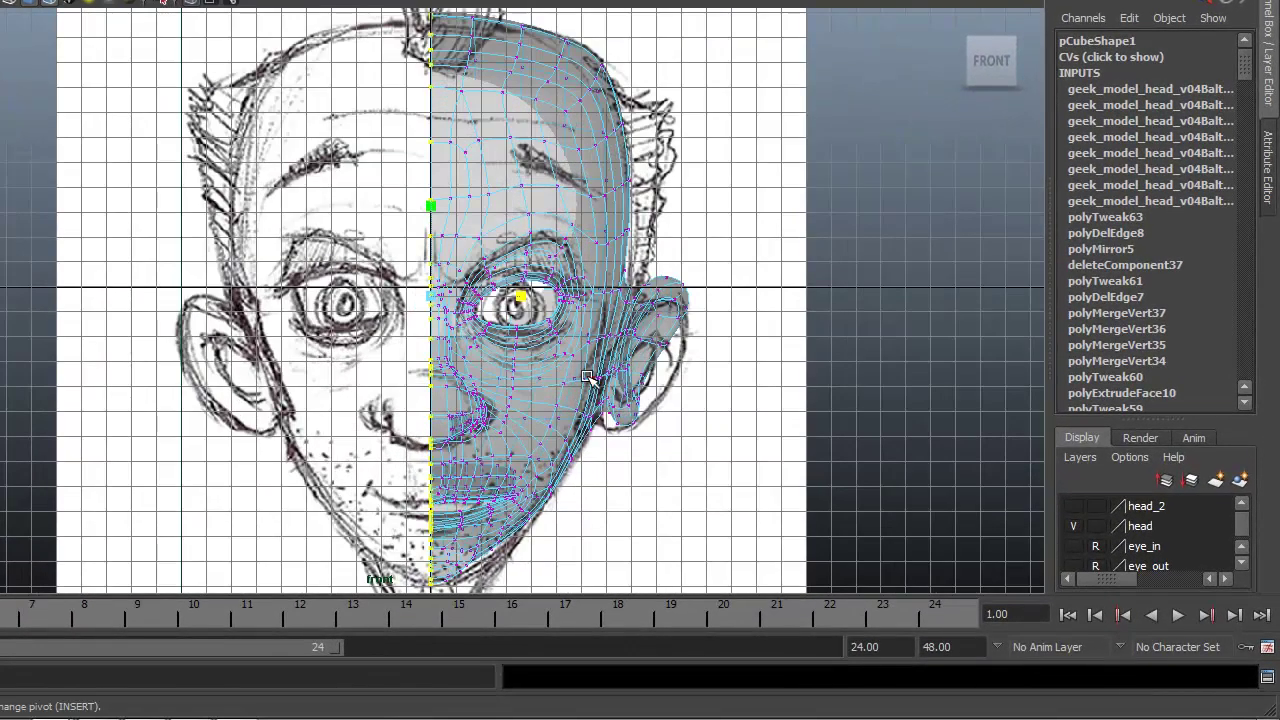
pyautogui.press('w')
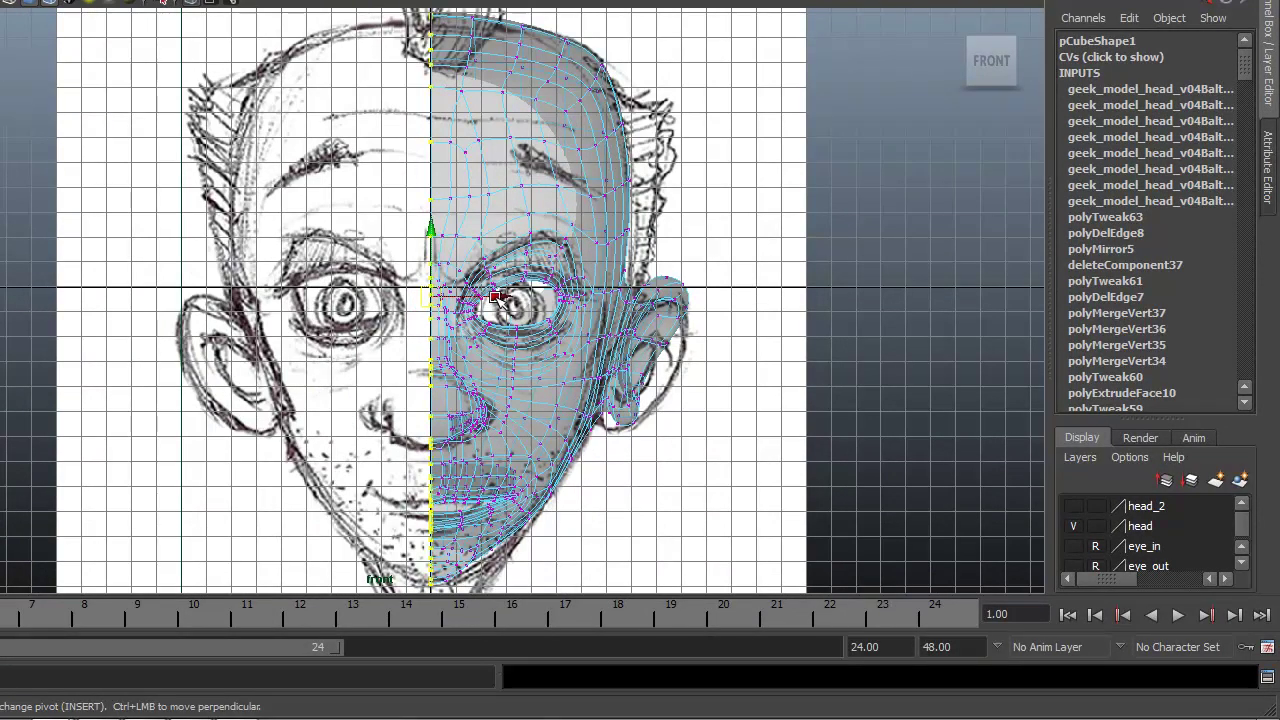
pyautogui.hotkey('ctrl', 'z')
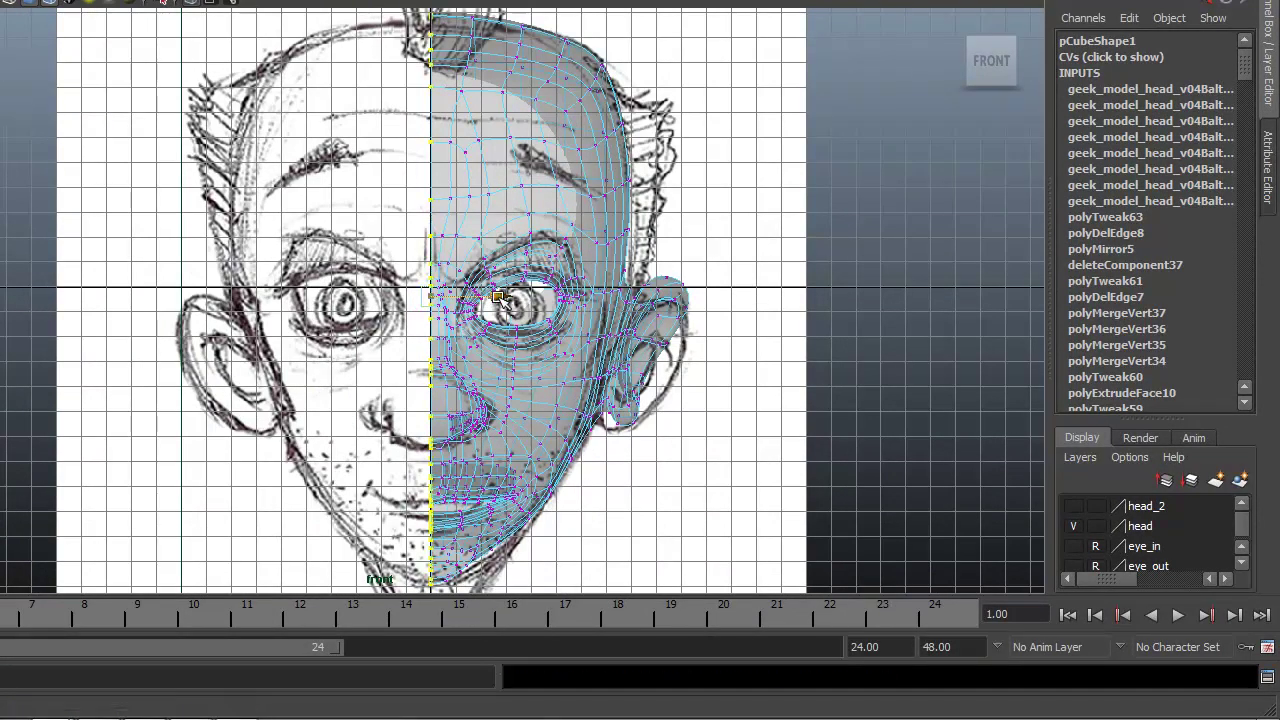
pyautogui.moveTo(500, 297); pyautogui.dragTo(466, 297)
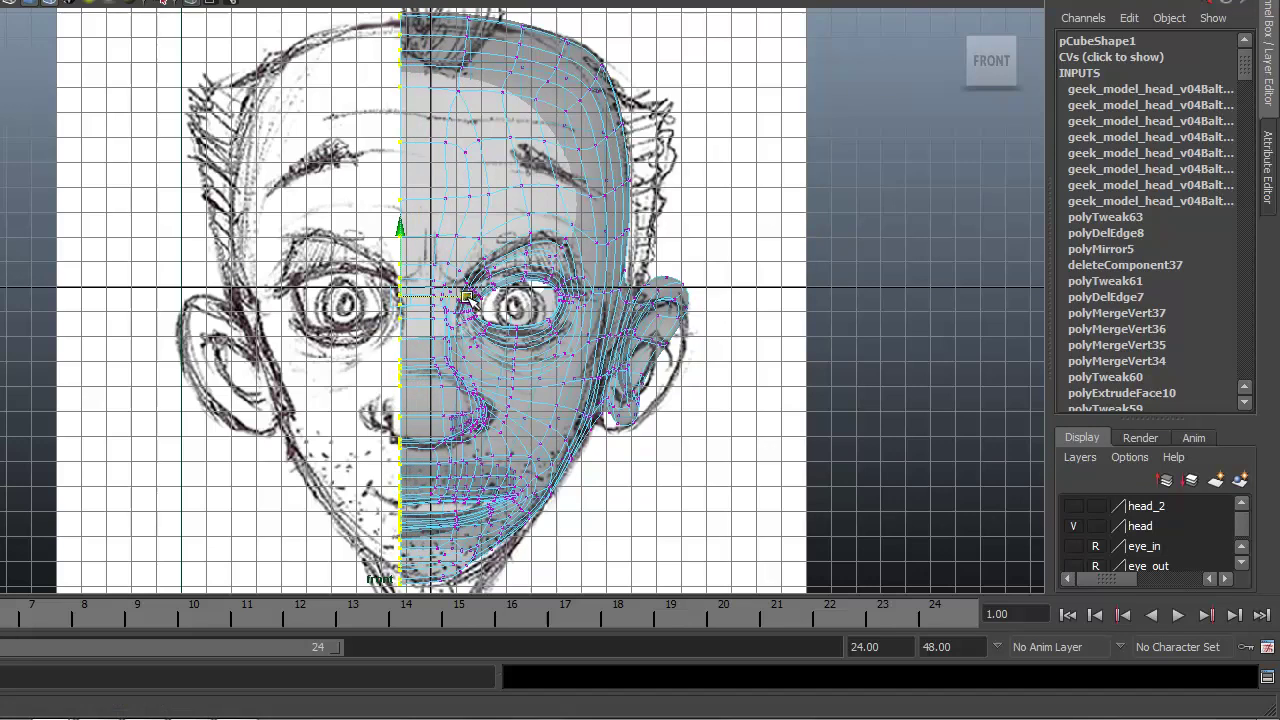
pyautogui.hotkey('ctrl', 'z')
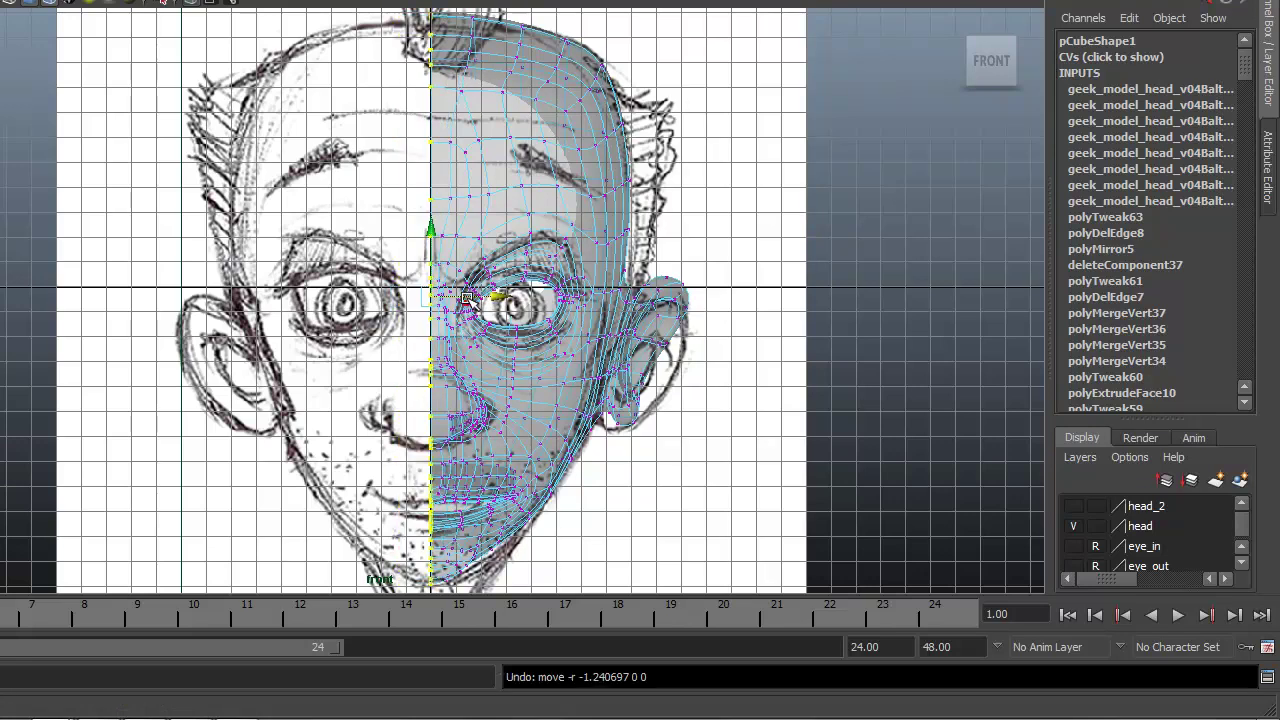
# Snap the centre seam vertices onto the vertical centre line in X and select the half head in object mode
pyautogui.moveTo(480, 297); pyautogui.dragTo(433, 297)
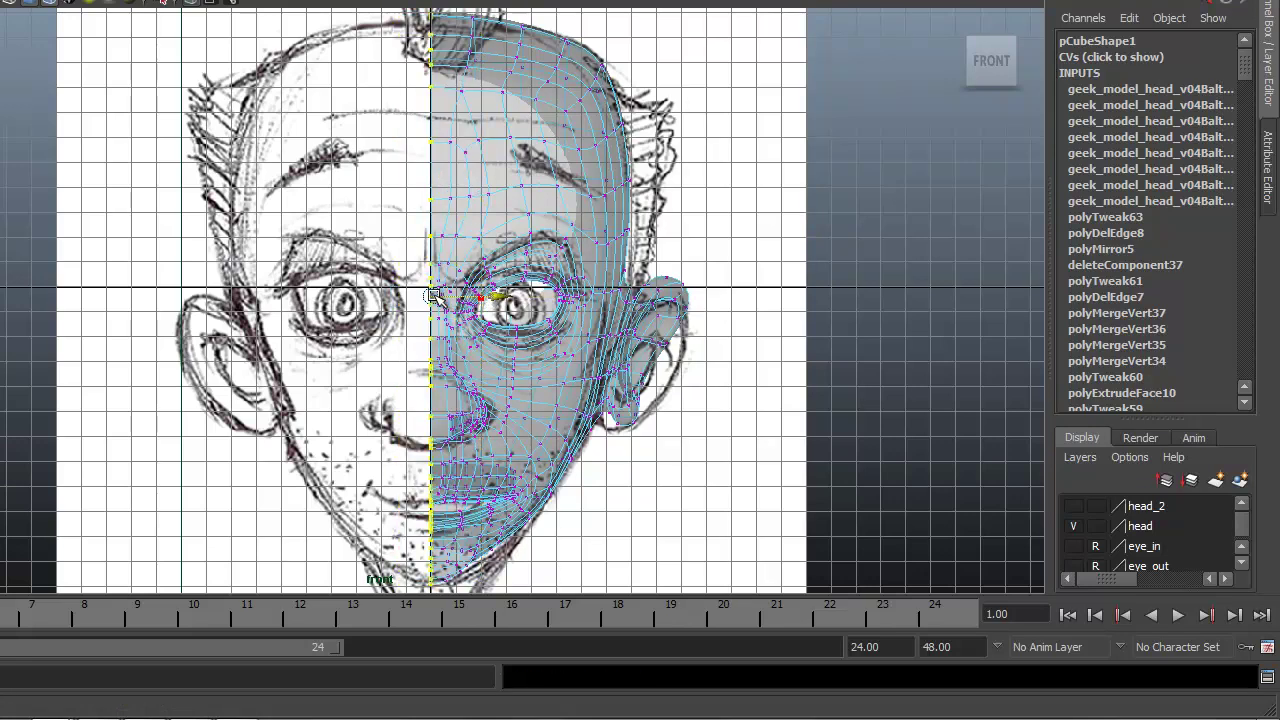
pyautogui.moveTo(518, 278); pyautogui.dragTo(592, 255, button='right')
pyautogui.click(554, 257)
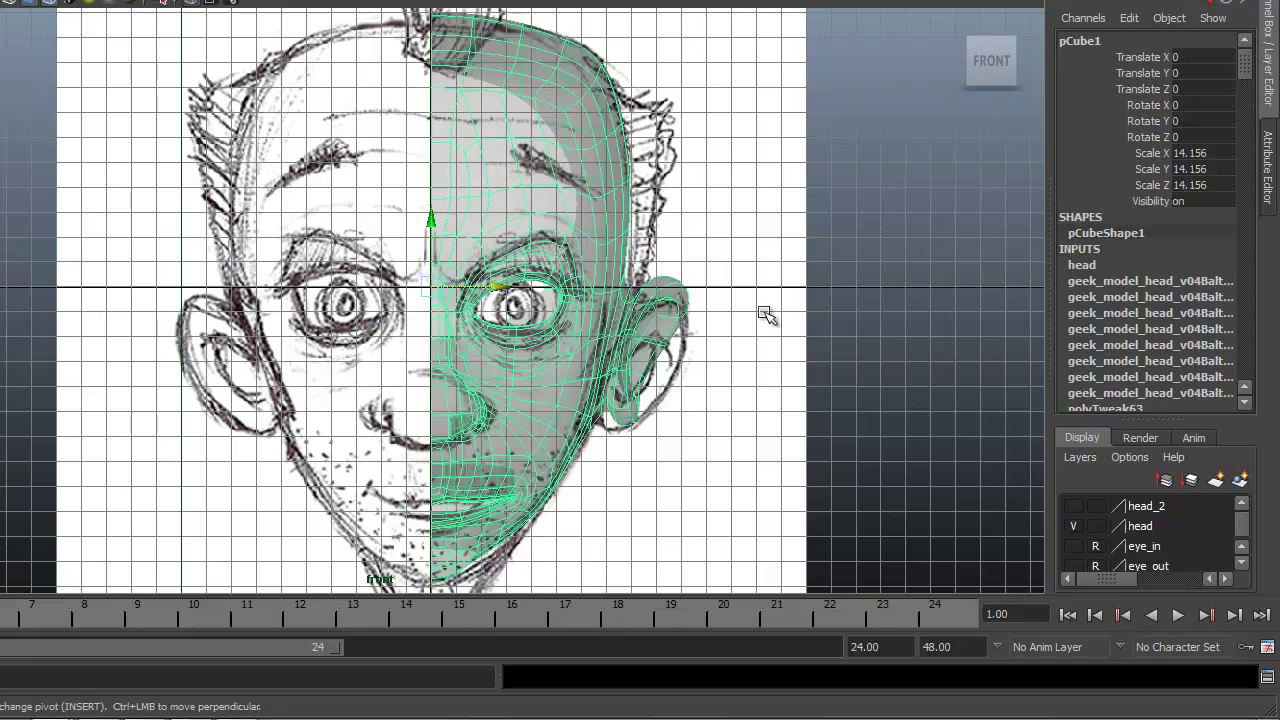
# Mirror the half head's geometry in the -X direction to create the complete head
pyautogui.keyDown('alt'); pyautogui.moveTo(766, 314); pyautogui.dragTo(640, 311, button='right'); pyautogui.keyUp('alt')
pyautogui.press('space')
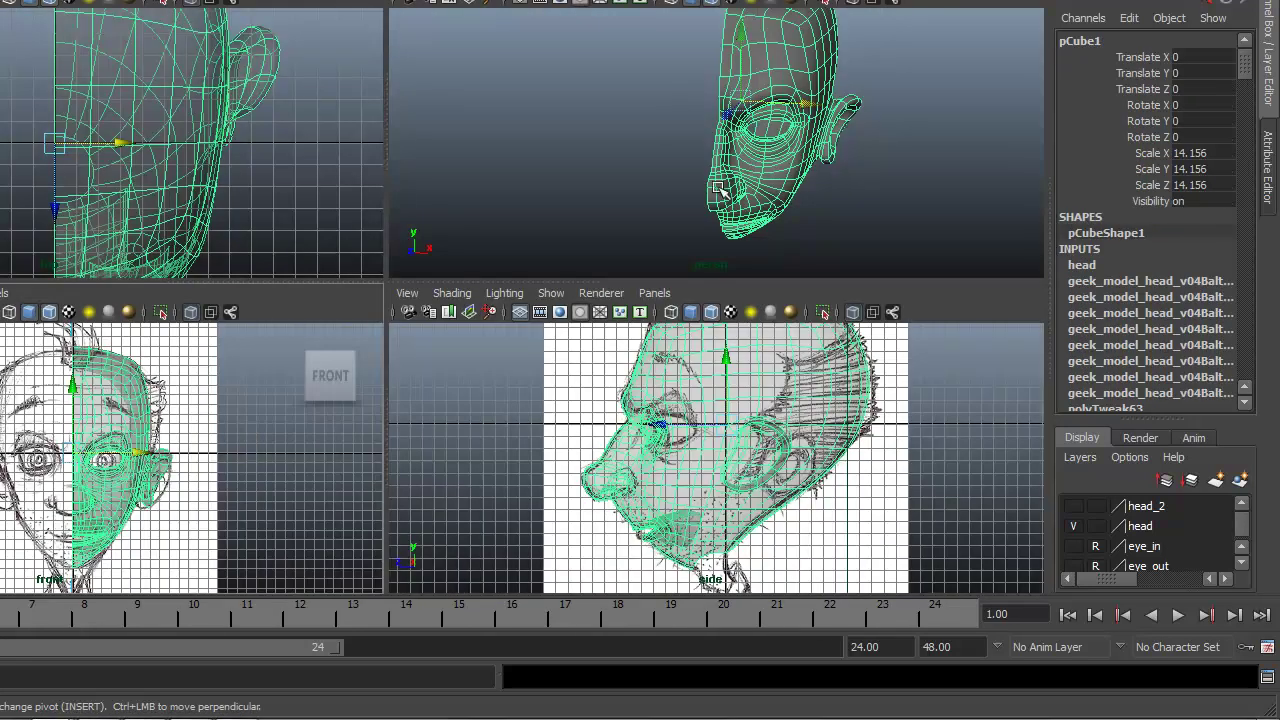
pyautogui.press('space')
pyautogui.keyDown('alt'); pyautogui.moveTo(729, 295); pyautogui.dragTo(640, 285, button='right'); pyautogui.keyUp('alt')
pyautogui.moveTo(500, 234)
pyautogui.keyDown('alt'); pyautogui.mouseDown()
pyautogui.moveTo(548, 236)
pyautogui.moveTo(490, 228)
pyautogui.mouseUp(); pyautogui.keyUp('alt')
pyautogui.click(54, 0)
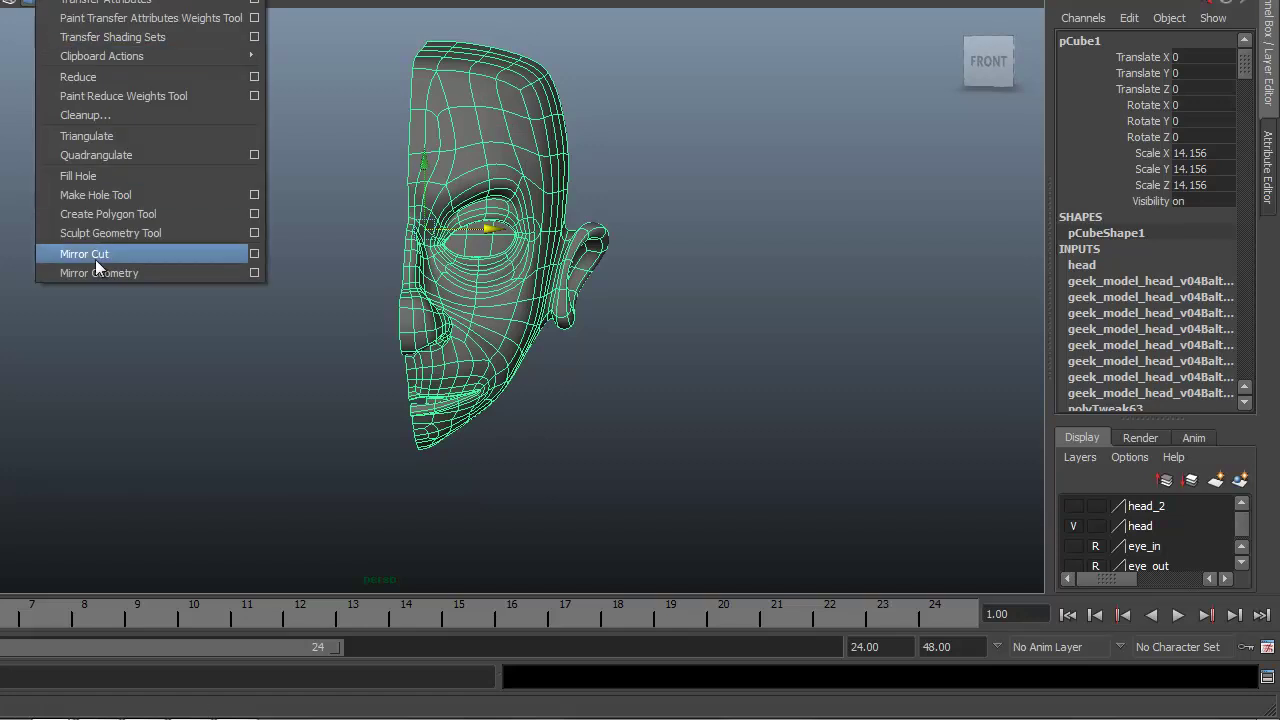
pyautogui.click(256, 272)
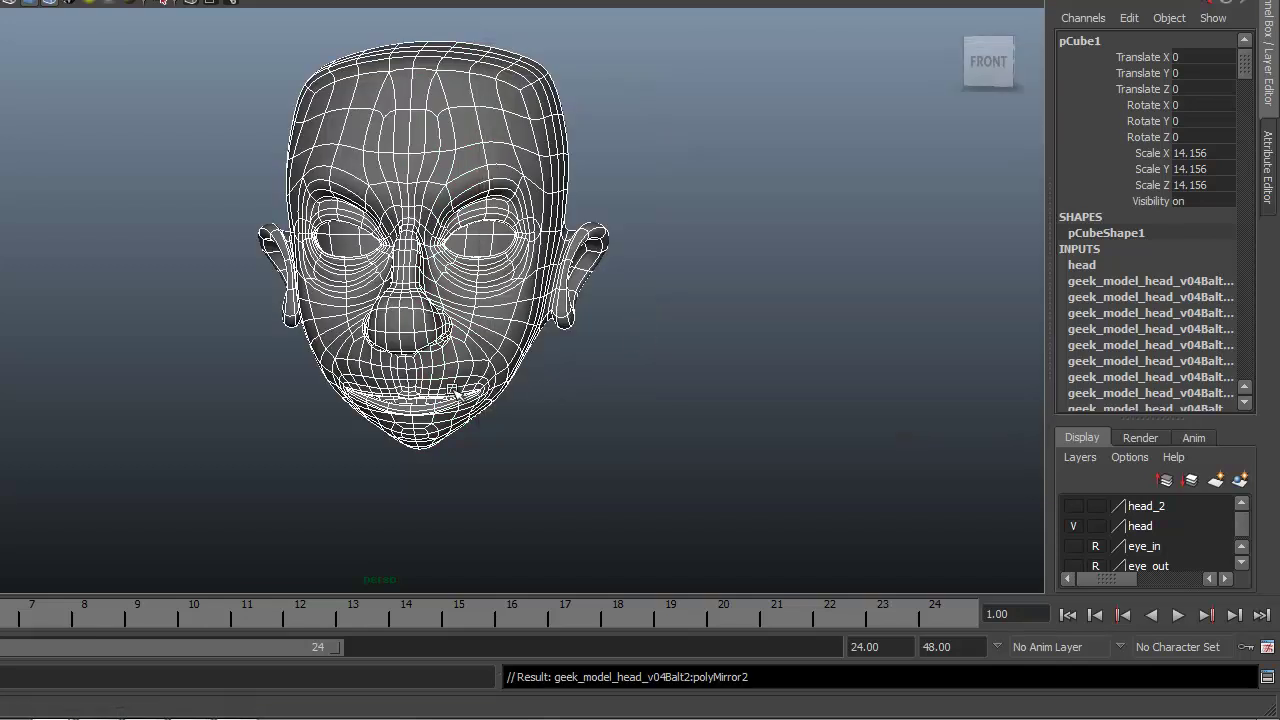
# Set the merge threshold of the head's mirror operation to 0.01
pyautogui.keyDown('alt'); pyautogui.moveTo(453, 392); pyautogui.dragTo(586, 452); pyautogui.keyUp('alt')
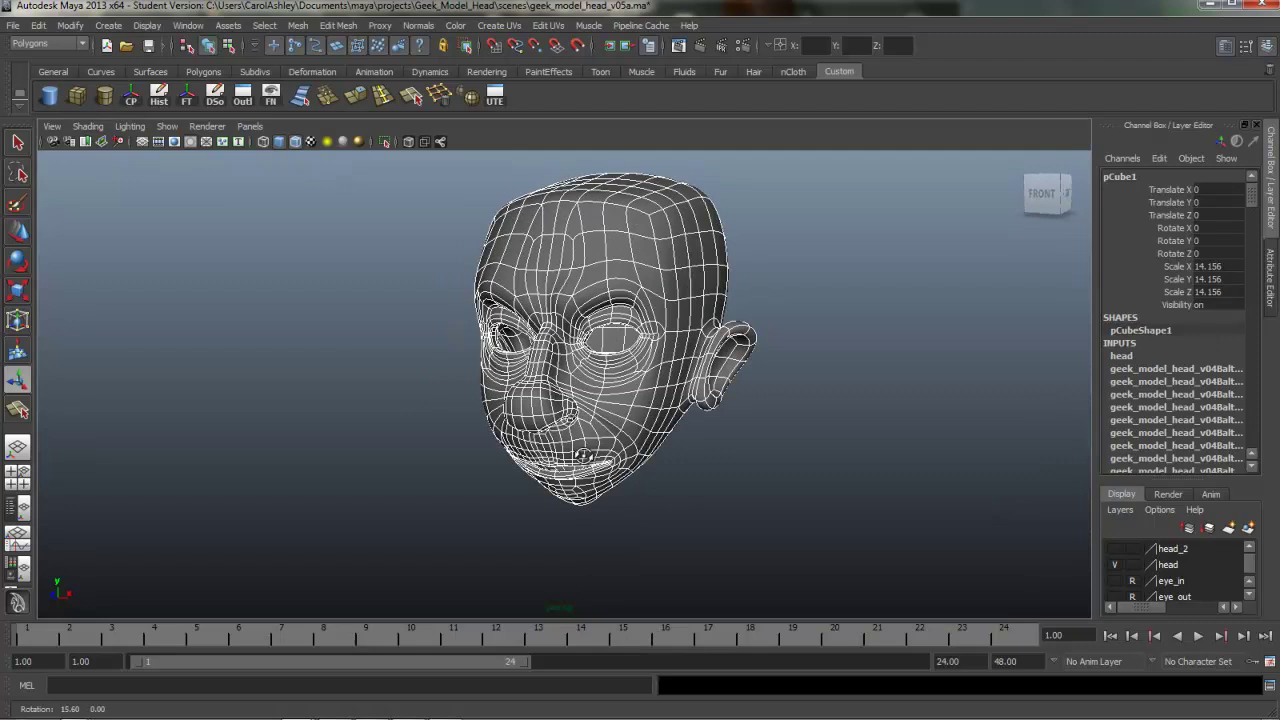
pyautogui.scroll(4, 590, 450)
pyautogui.keyDown('alt'); pyautogui.moveTo(632, 446); pyautogui.dragTo(584, 457, button='middle'); pyautogui.keyUp('alt')
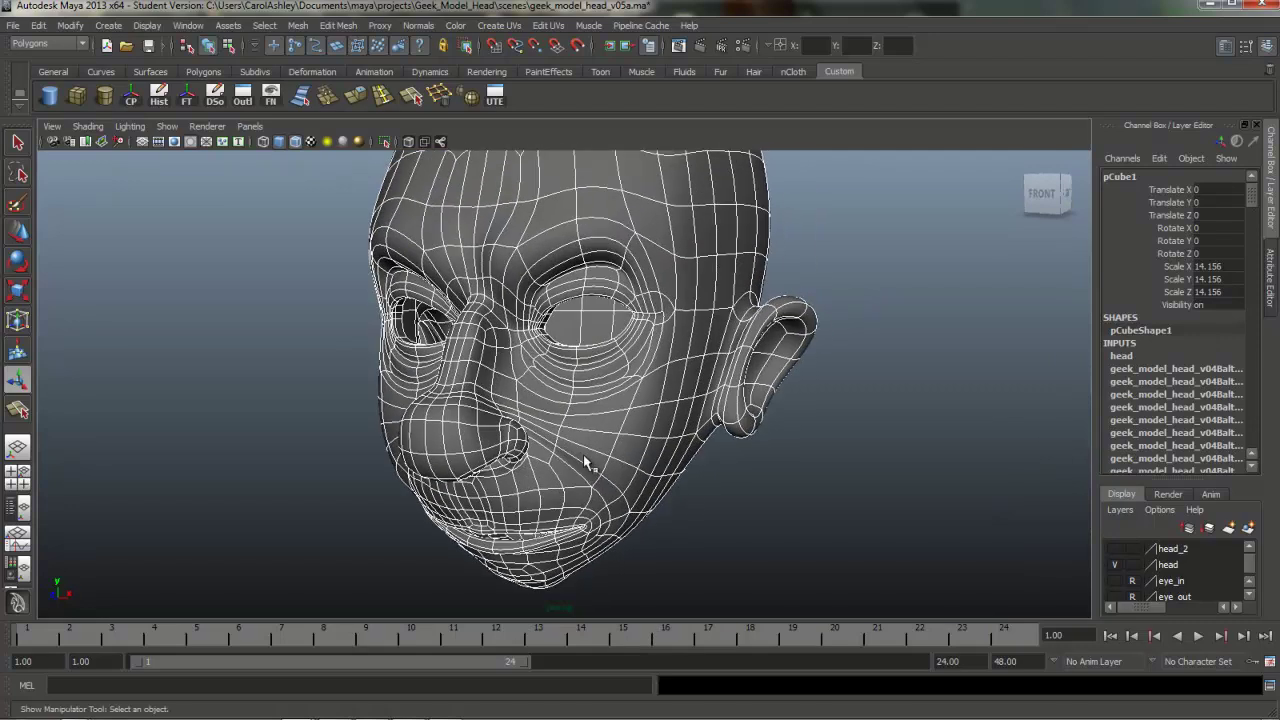
pyautogui.click(1176, 369)
pyautogui.click(1217, 254)
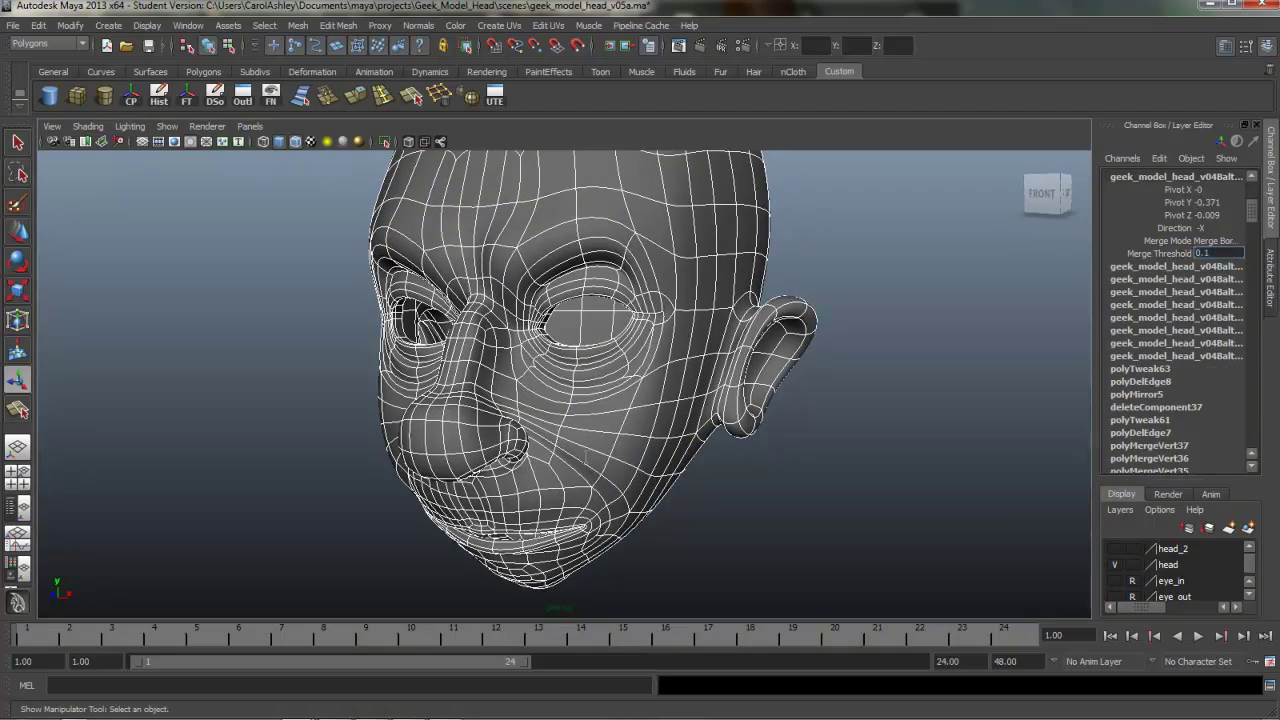
pyautogui.write('0.01')
pyautogui.keyDown('alt'); pyautogui.moveTo(584, 456); pyautogui.dragTo(780, 456); pyautogui.keyUp('alt')
pyautogui.keyDown('alt'); pyautogui.moveTo(432, 454); pyautogui.dragTo(584, 457); pyautogui.keyUp('alt')
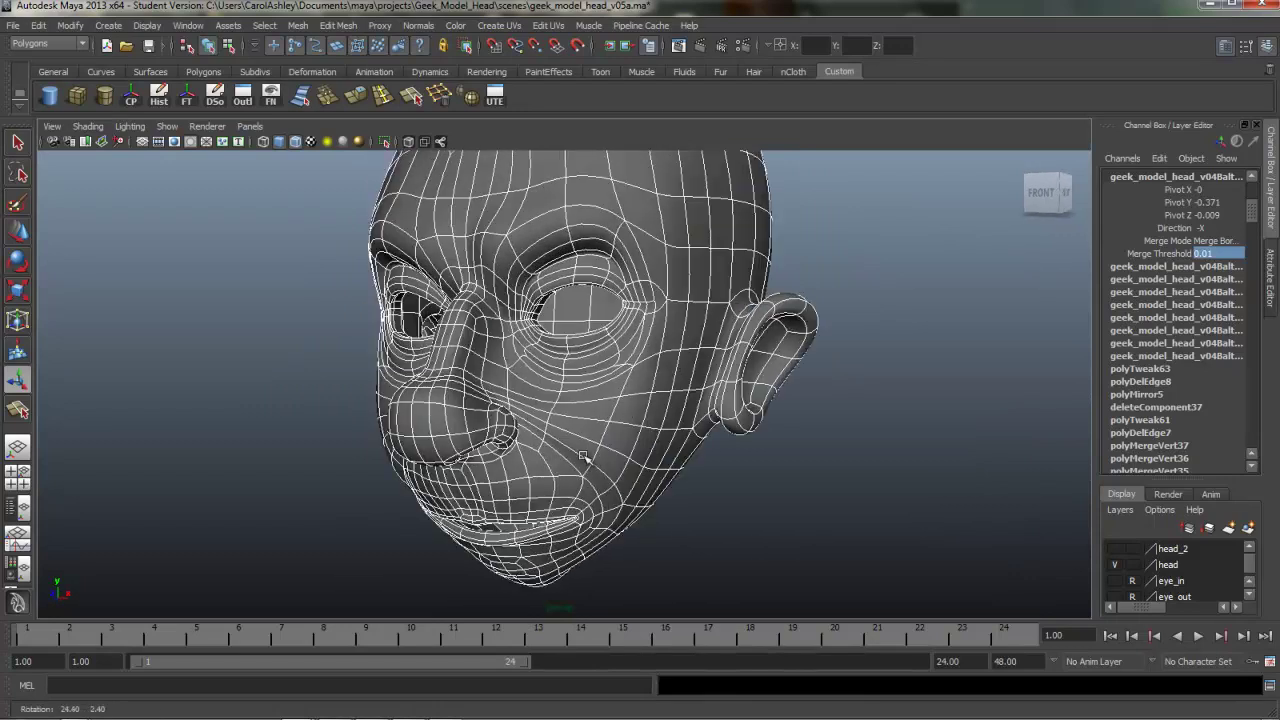
# Deselect the mirrored head in object mode and inspect its smoothed shape from the front and the side
pyautogui.rightClick(585, 458)
pyautogui.moveTo(614, 397); pyautogui.dragTo(684, 377, button='right')
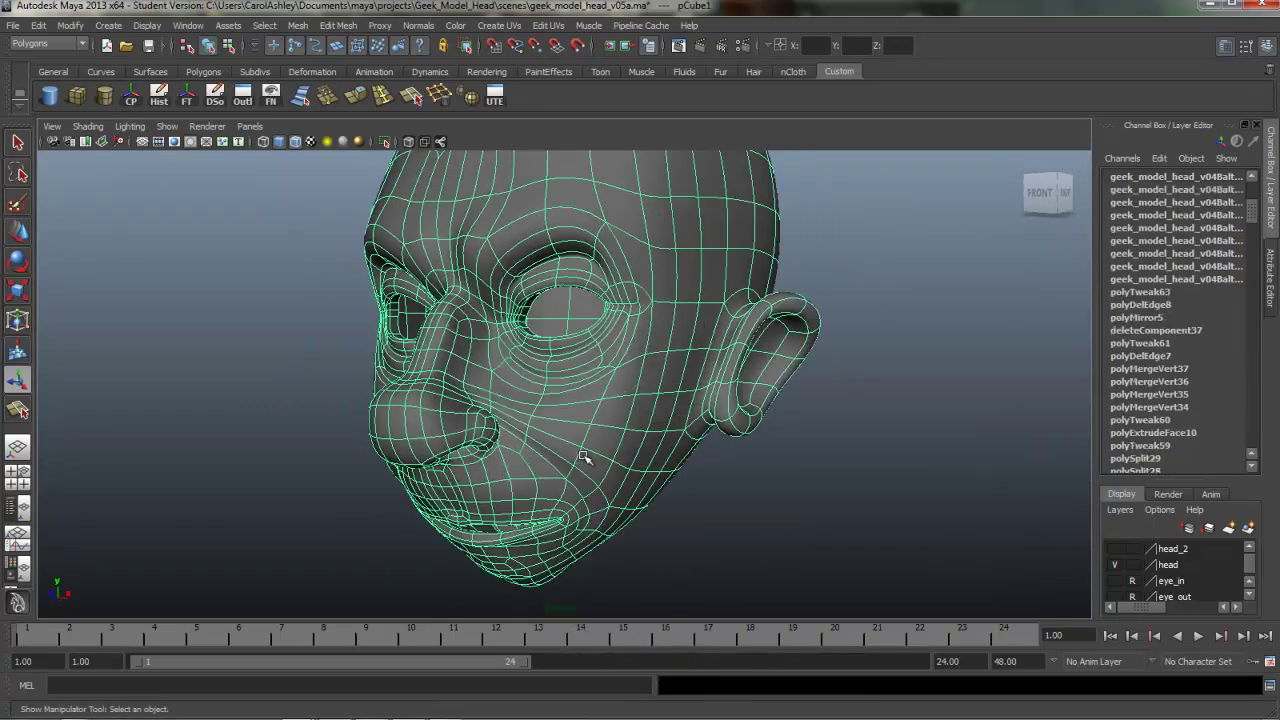
pyautogui.click(860, 420)
pyautogui.keyDown('alt'); pyautogui.moveTo(584, 457); pyautogui.dragTo(460, 457, button='right'); pyautogui.keyUp('alt')
pyautogui.keyDown('alt'); pyautogui.moveTo(584, 457); pyautogui.dragTo(593, 481, button='middle'); pyautogui.keyUp('alt')
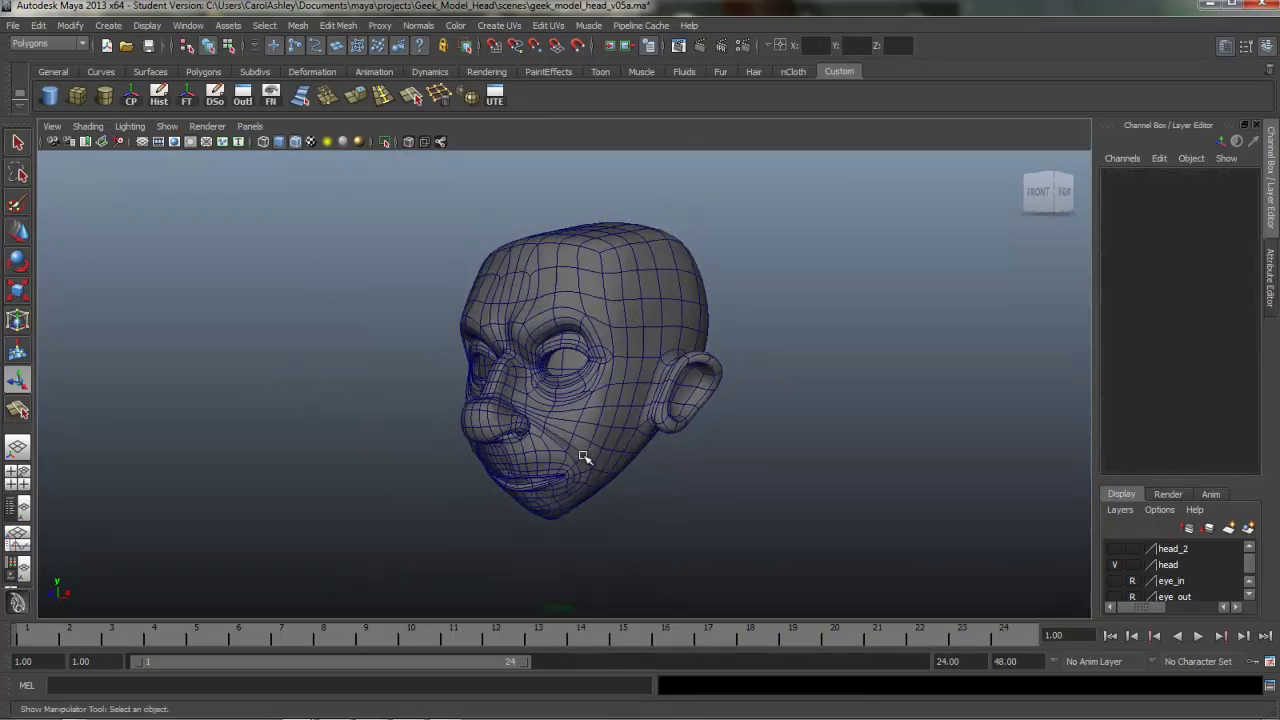
pyautogui.keyDown('alt'); pyautogui.moveTo(586, 457); pyautogui.dragTo(585, 457); pyautogui.keyUp('alt')
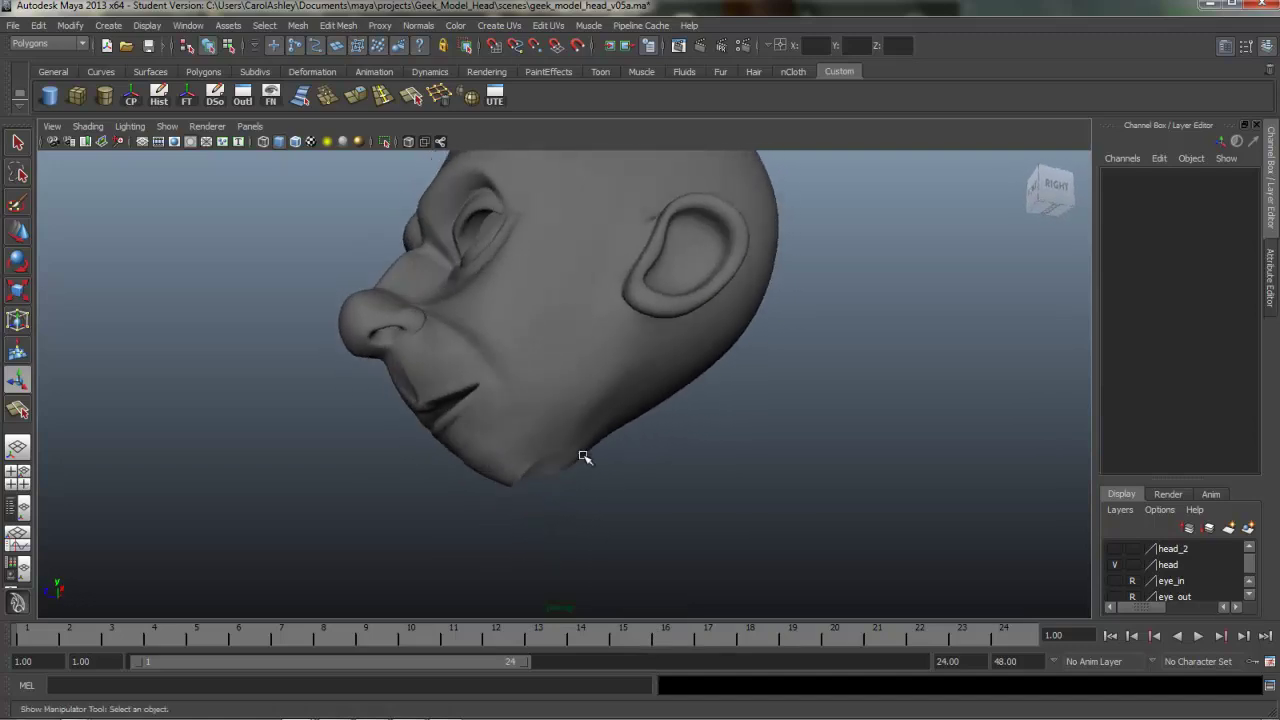
# Select the border edges around the open neck hole under the head
pyautogui.click(585, 457)
pyautogui.keyDown('alt'); pyautogui.moveTo(586, 451); pyautogui.dragTo(585, 457, button='right'); pyautogui.keyUp('alt')
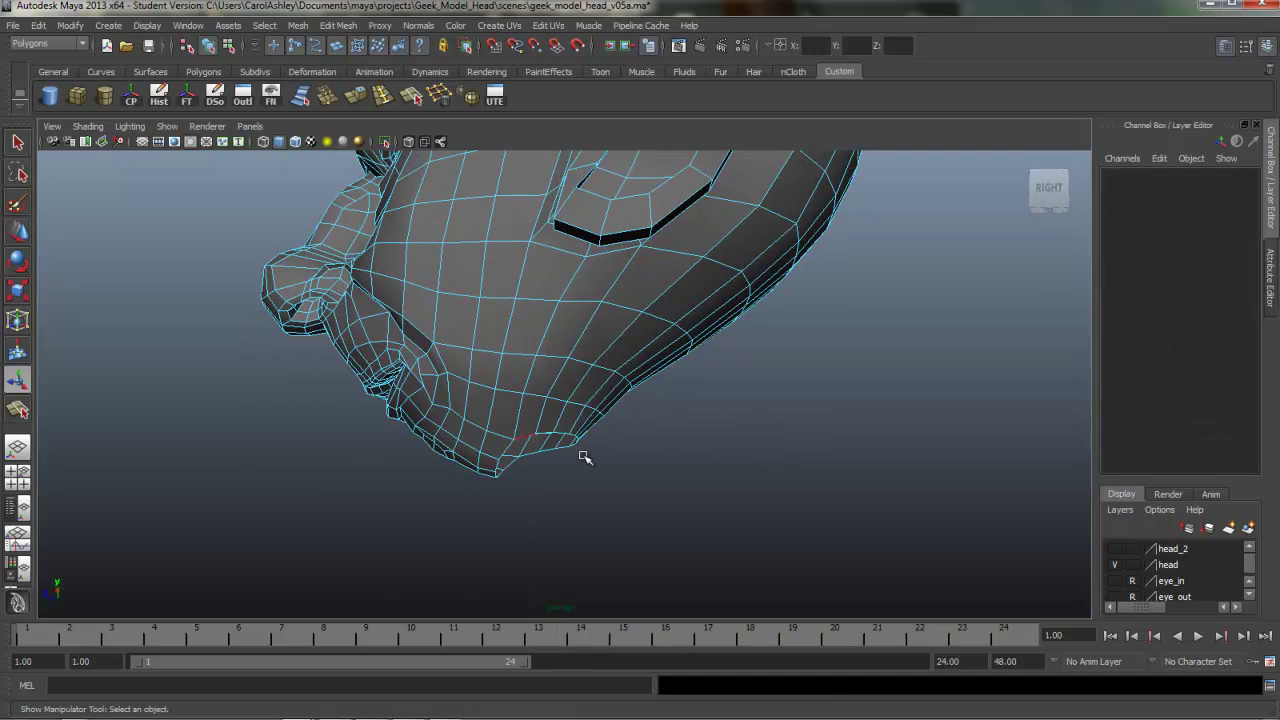
pyautogui.click(585, 457)
pyautogui.keyDown('alt'); pyautogui.moveTo(585, 457); pyautogui.dragTo(585, 457); pyautogui.keyUp('alt')
# Extrude the neck border edges about 1.03 down and 0.35 back in the side view, scaling them uniformly to about 0.69
pyautogui.press('space')
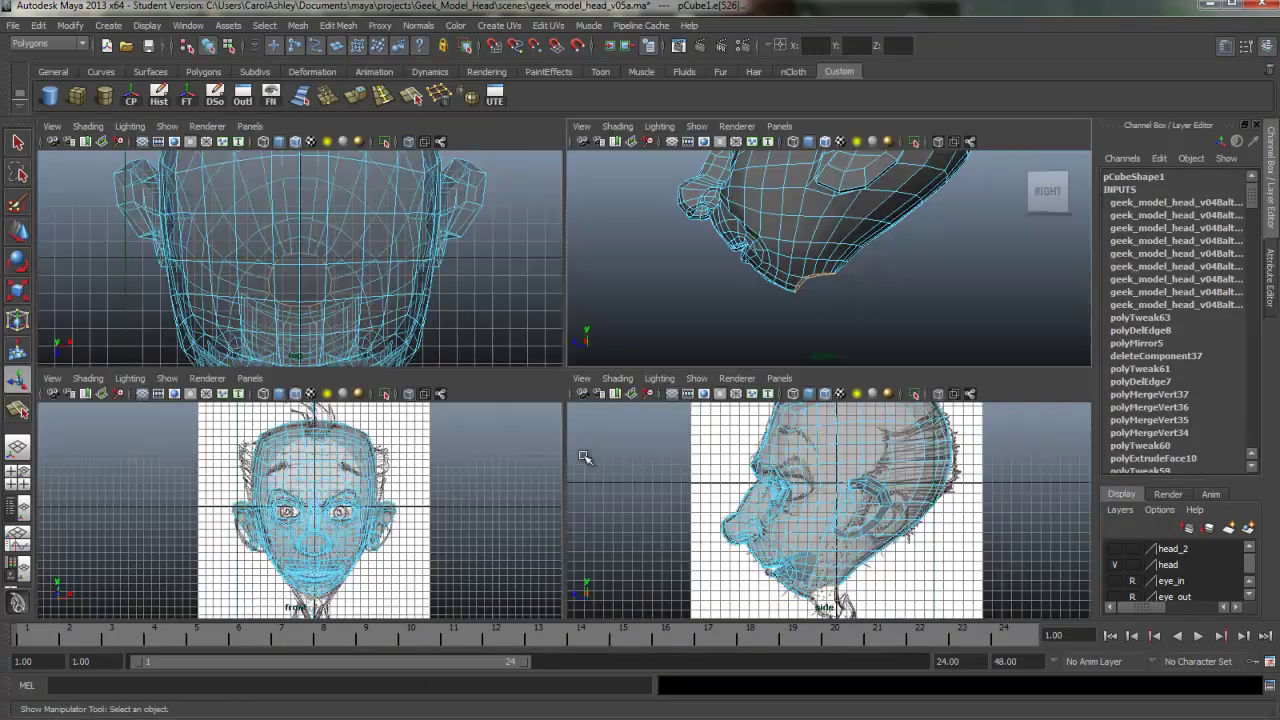
pyautogui.press('space')
pyautogui.scroll(5, 585, 457)
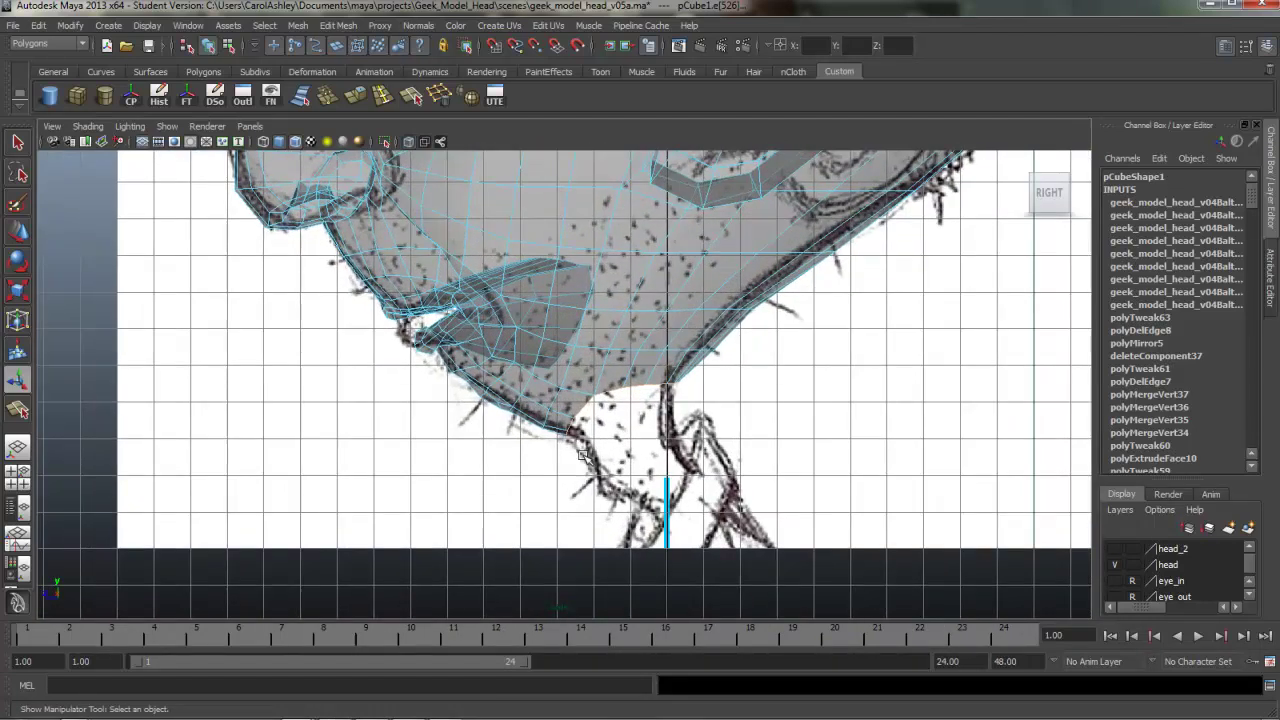
pyautogui.keyDown('alt'); pyautogui.moveTo(583, 457); pyautogui.dragTo(585, 455, button='middle'); pyautogui.keyUp('alt')
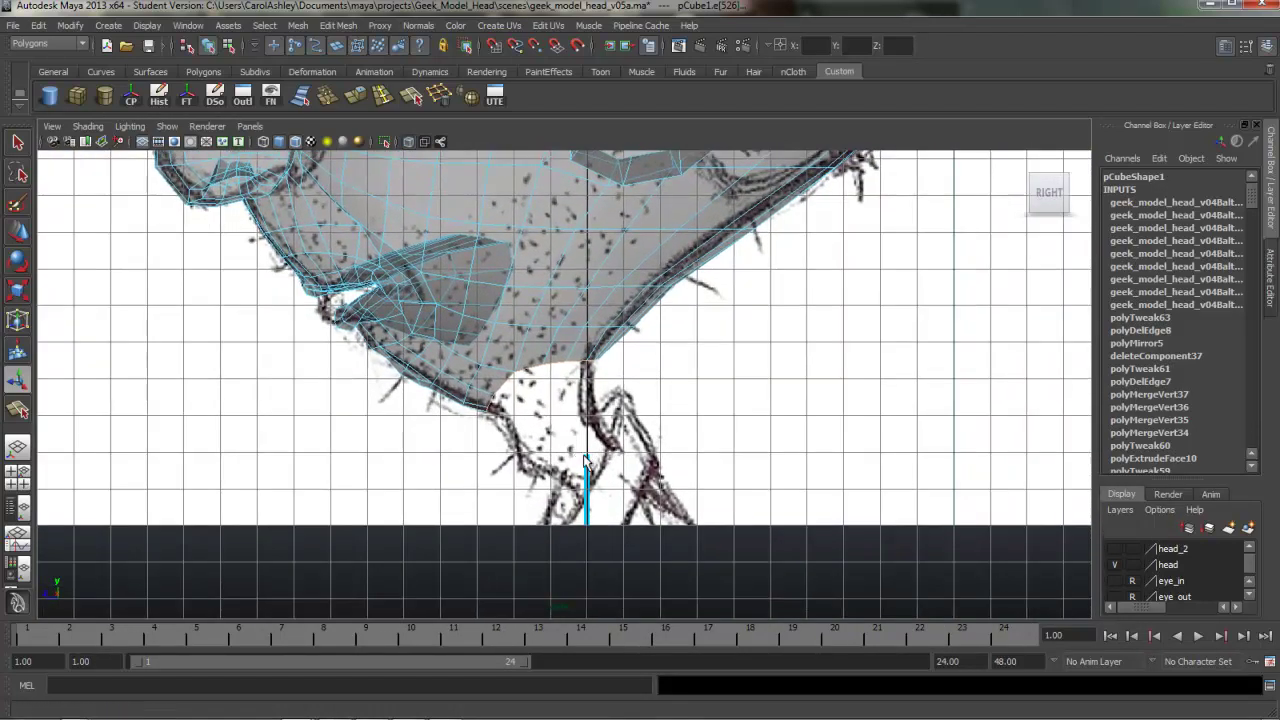
pyautogui.hotkey('ctrl', 'e')
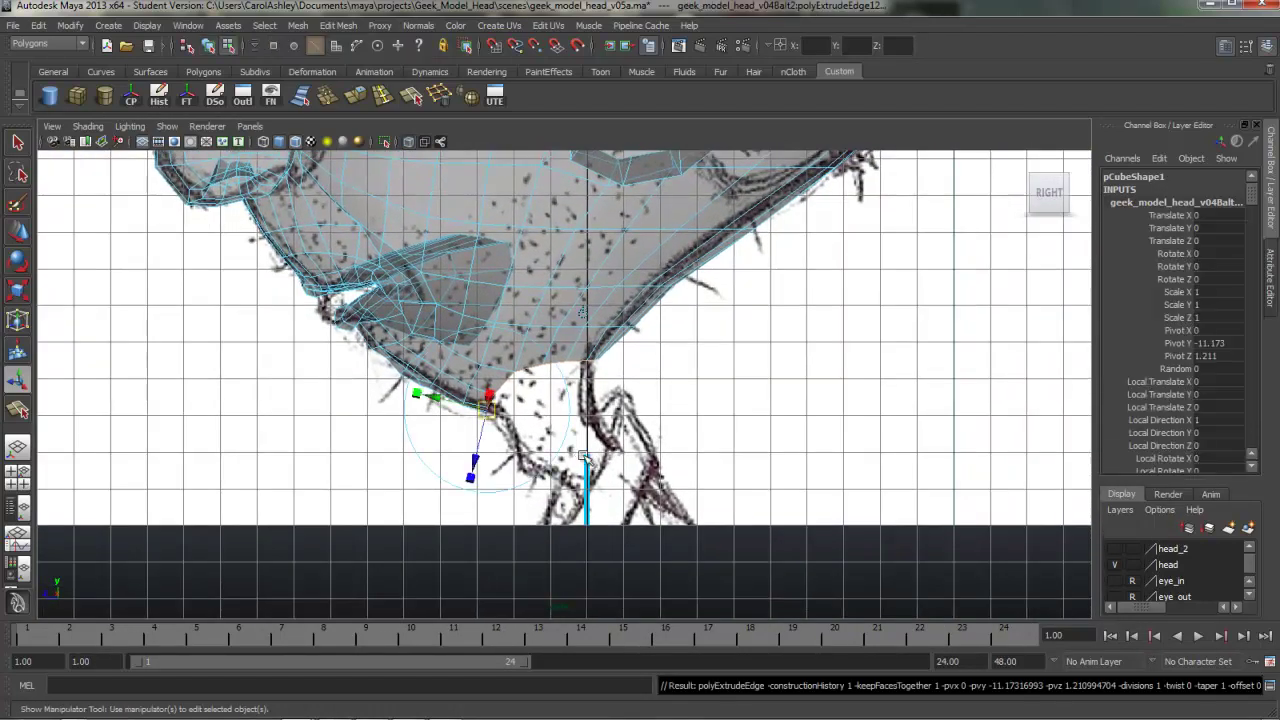
pyautogui.press('t')
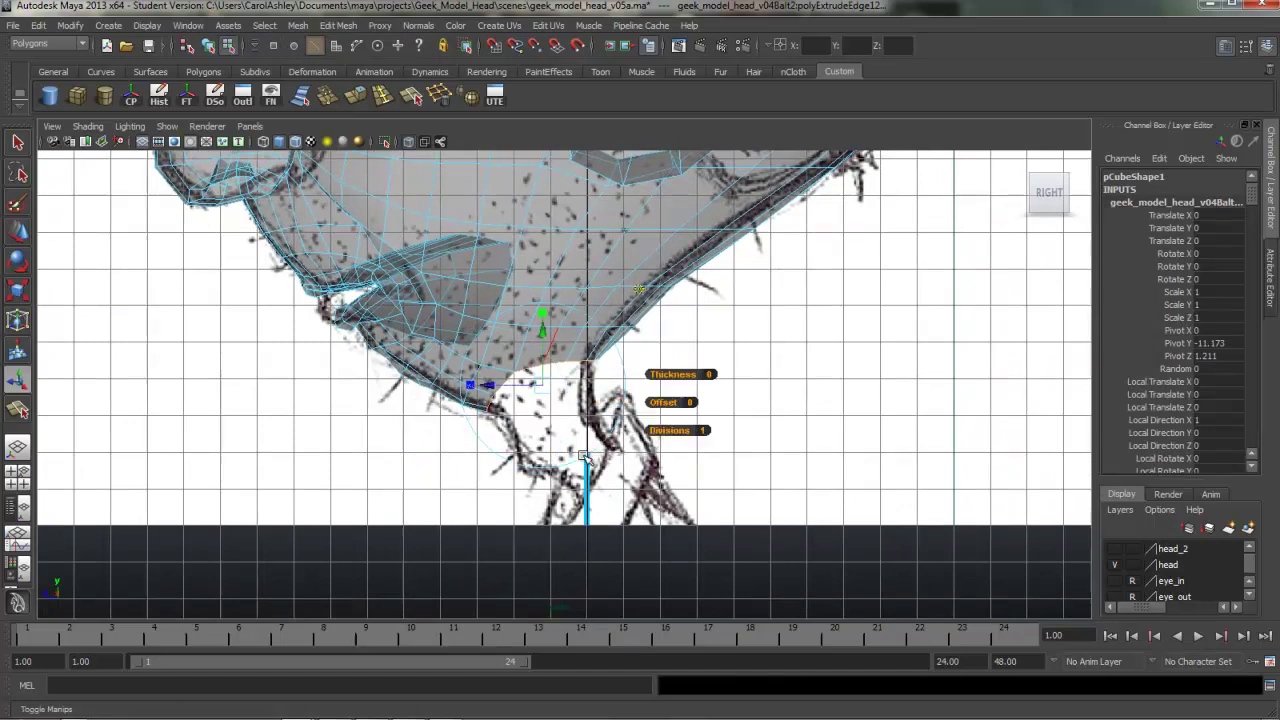
pyautogui.moveTo(542, 330); pyautogui.dragTo(542, 368)
pyautogui.click(542, 351)
pyautogui.moveTo(542, 422); pyautogui.dragTo(502, 422)
pyautogui.click(555, 351)
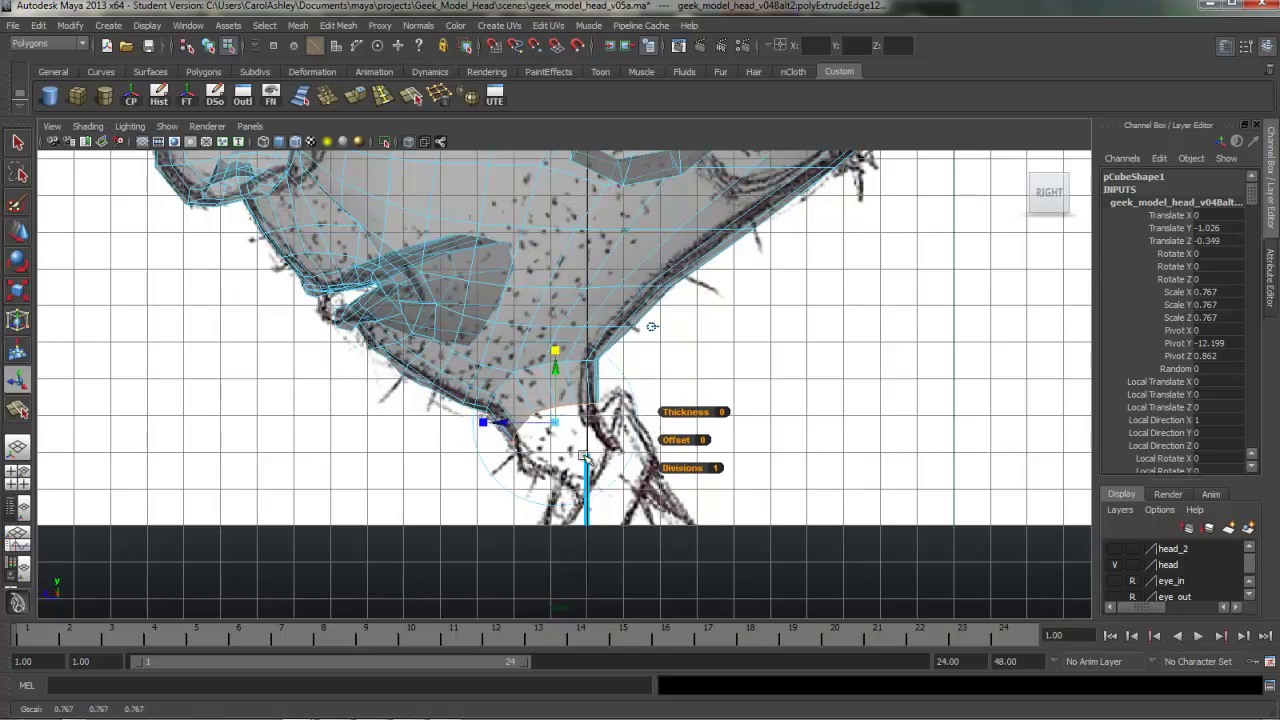
pyautogui.moveTo(585, 457); pyautogui.dragTo(585, 457, button='middle')
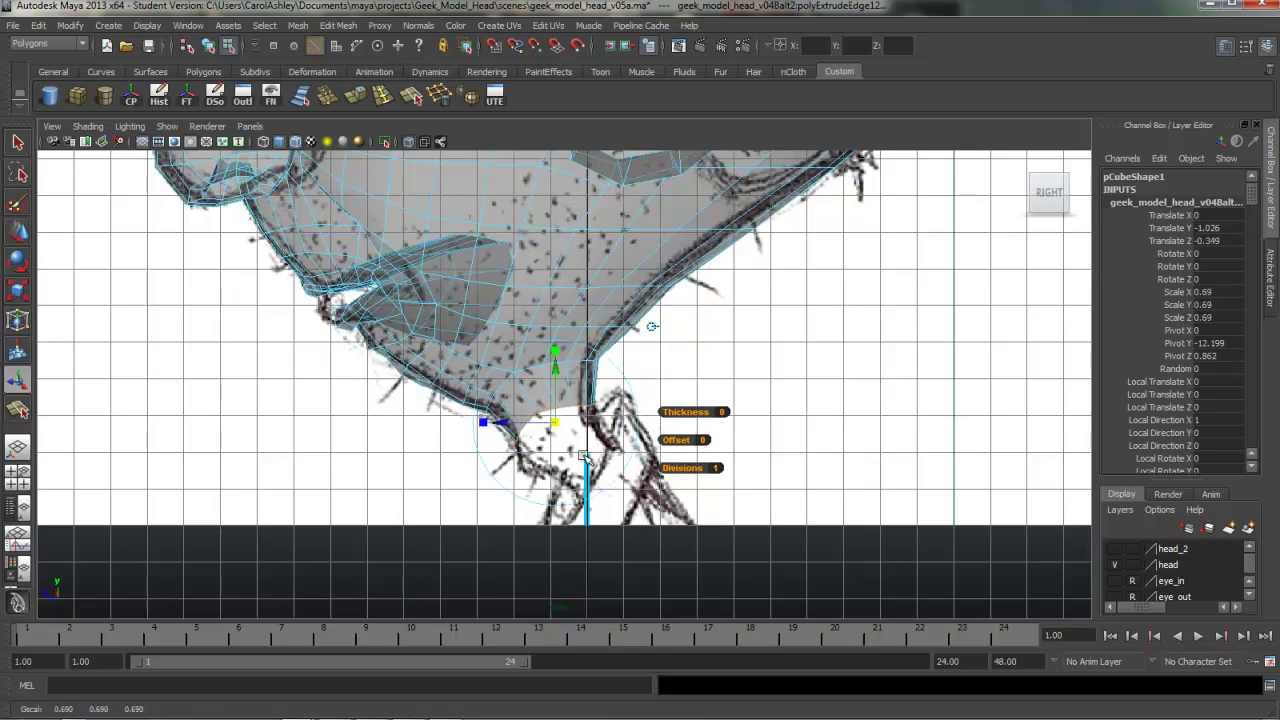
# Set up a two-pane layout with the orthographic side view beside the perspective view
pyautogui.press('space')
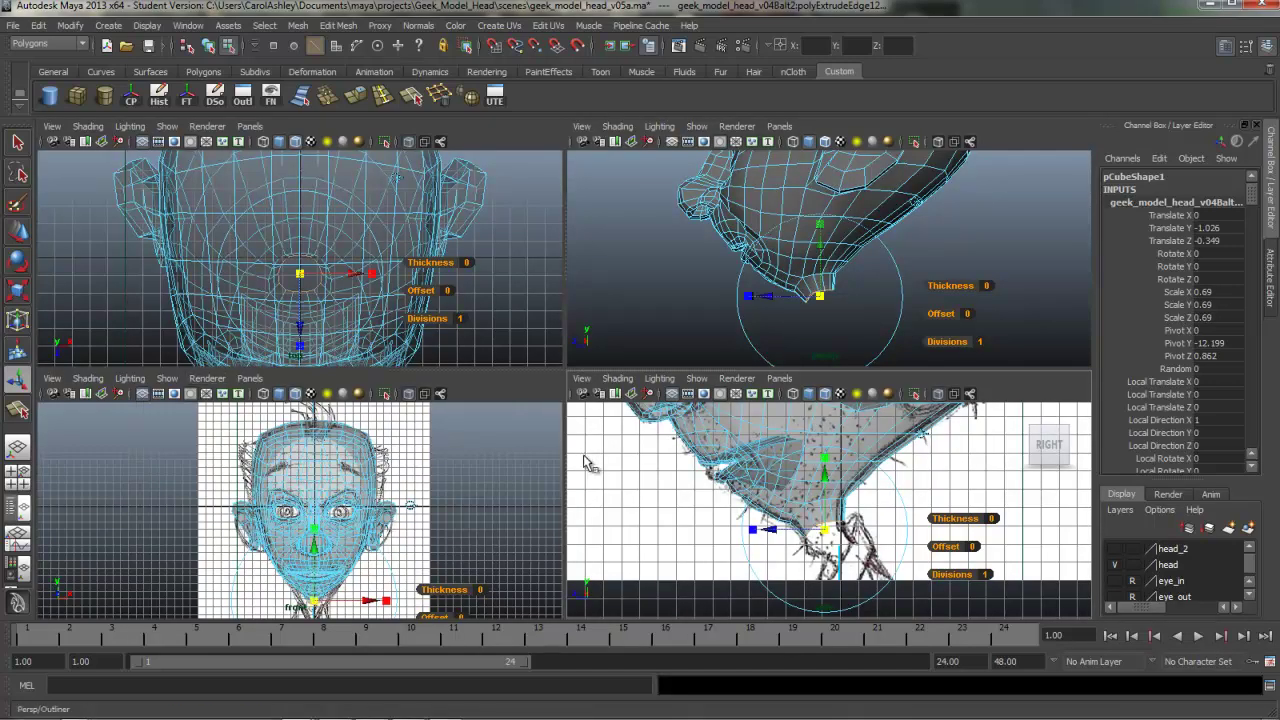
pyautogui.press('space')
pyautogui.moveTo(250, 457); pyautogui.dragTo(583, 454)
pyautogui.click(127, 127)
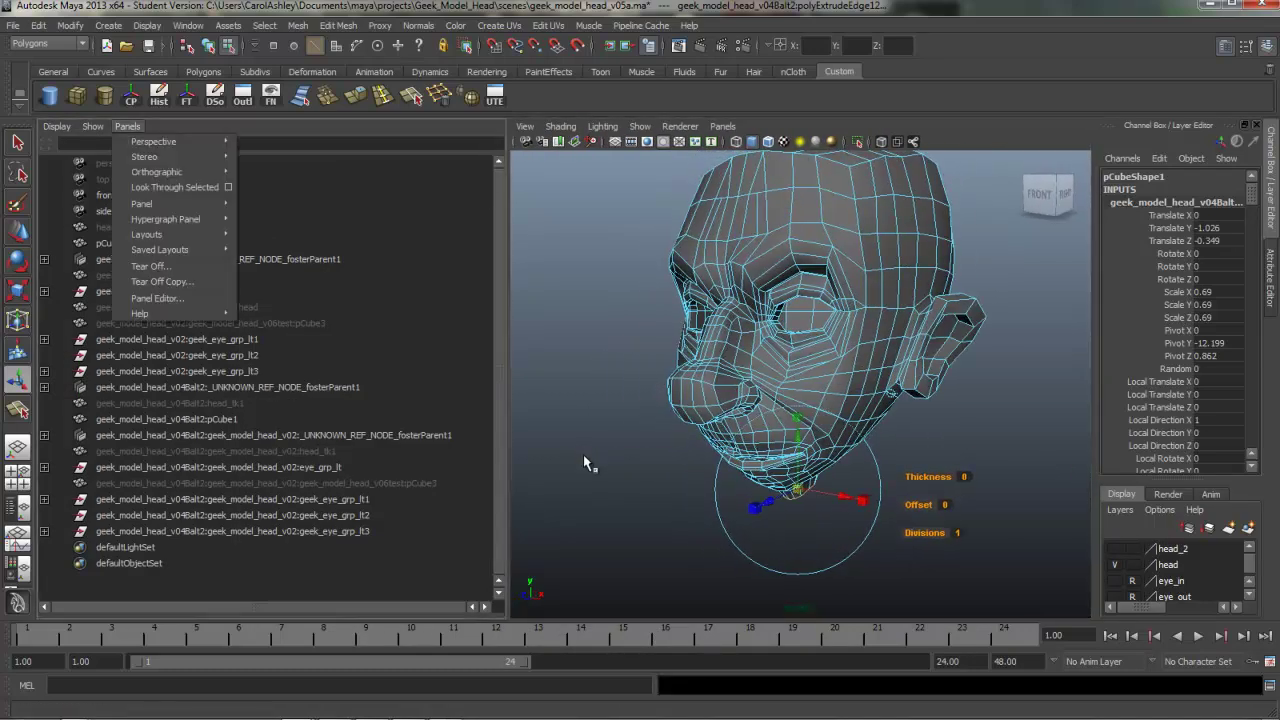
pyautogui.moveTo(157, 172)
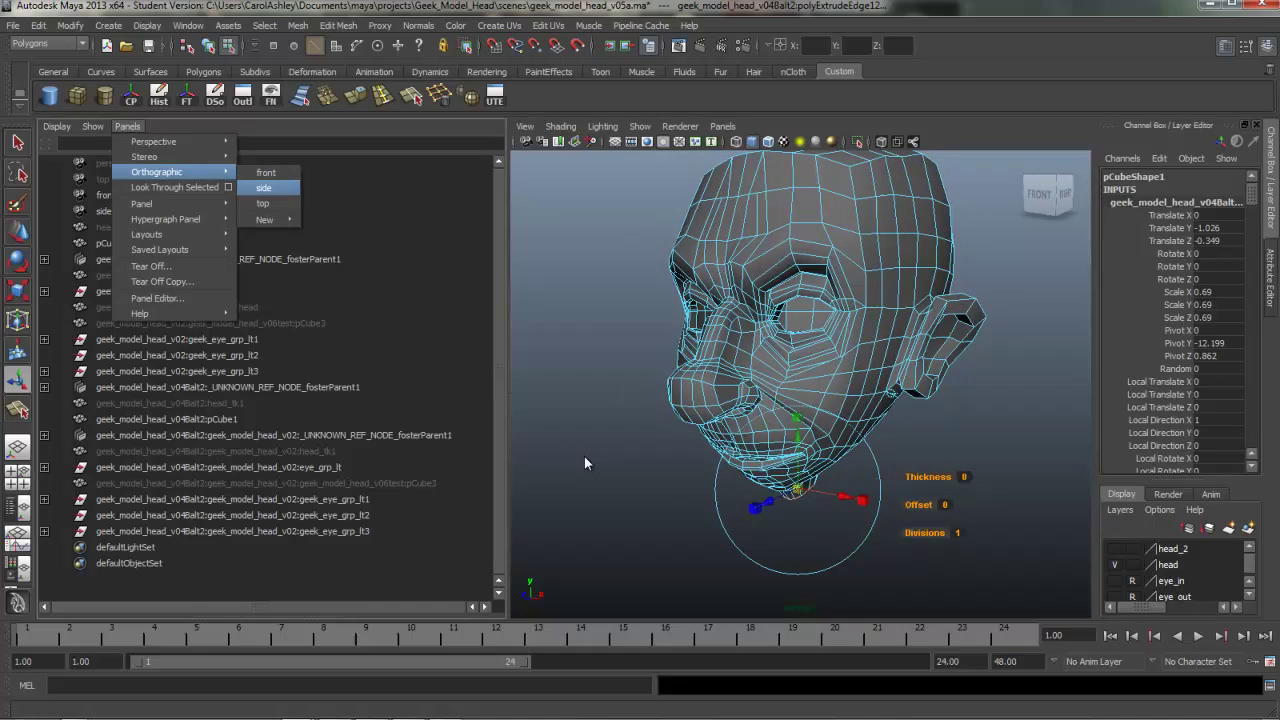
pyautogui.click(268, 187)
pyautogui.keyDown('alt'); pyautogui.moveTo(272, 330); pyautogui.dragTo(270, 444, button='middle'); pyautogui.keyUp('alt')
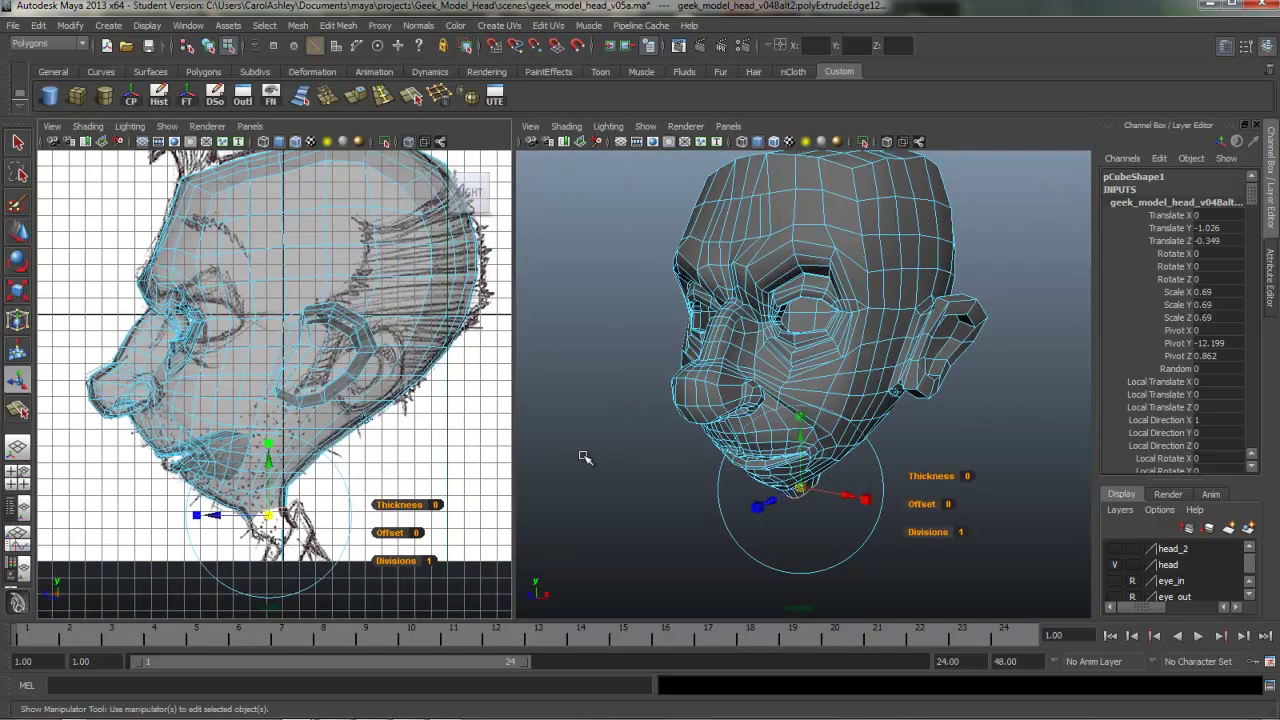
# Extrude the neck's bottom edges again, about 0.89 straight down, and scale them uniformly to about 0.77
pyautogui.keyDown('alt'); pyautogui.moveTo(584, 456); pyautogui.dragTo(585, 457); pyautogui.keyUp('alt')
pyautogui.scroll(6, 584, 456)
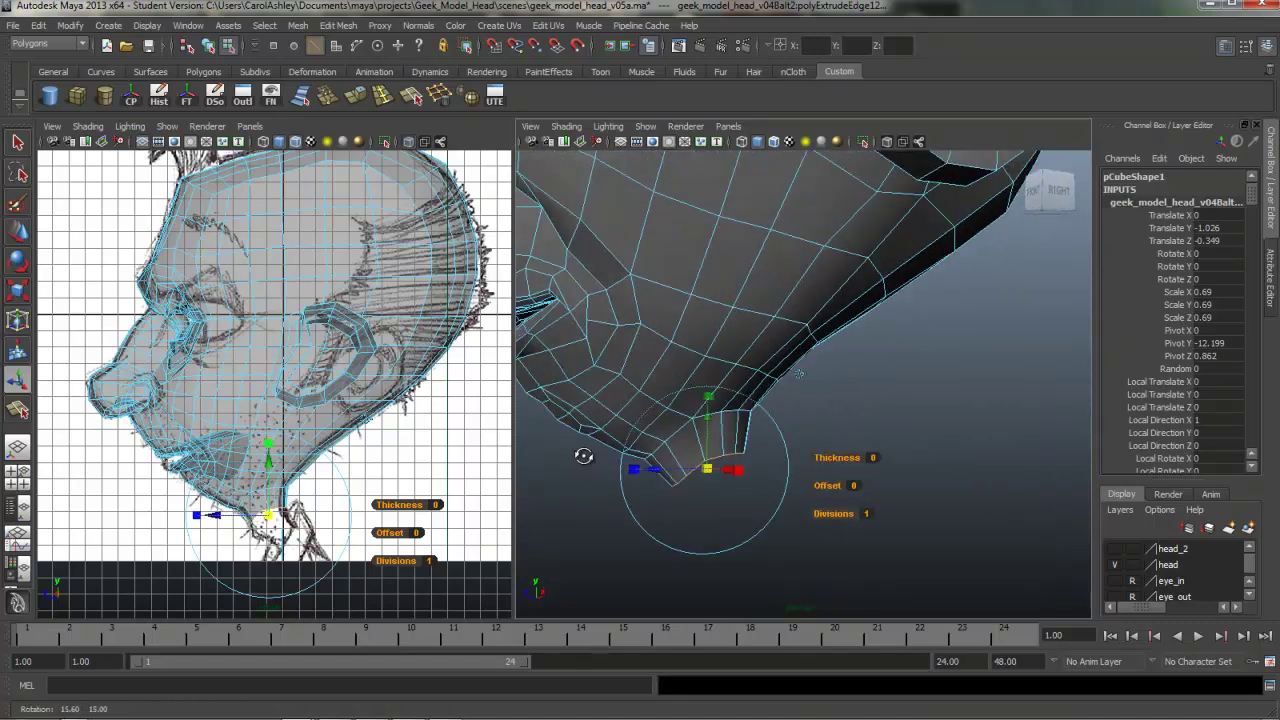
pyautogui.scroll(-3, 584, 456)
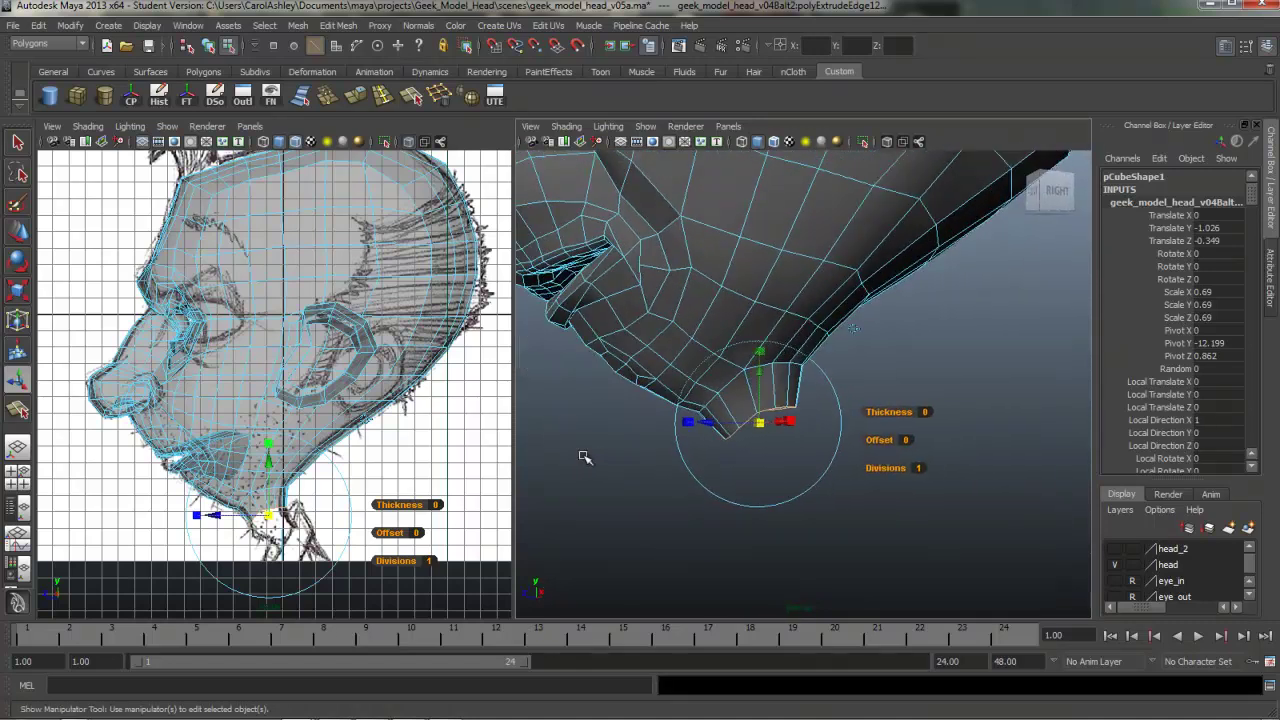
pyautogui.press('g')
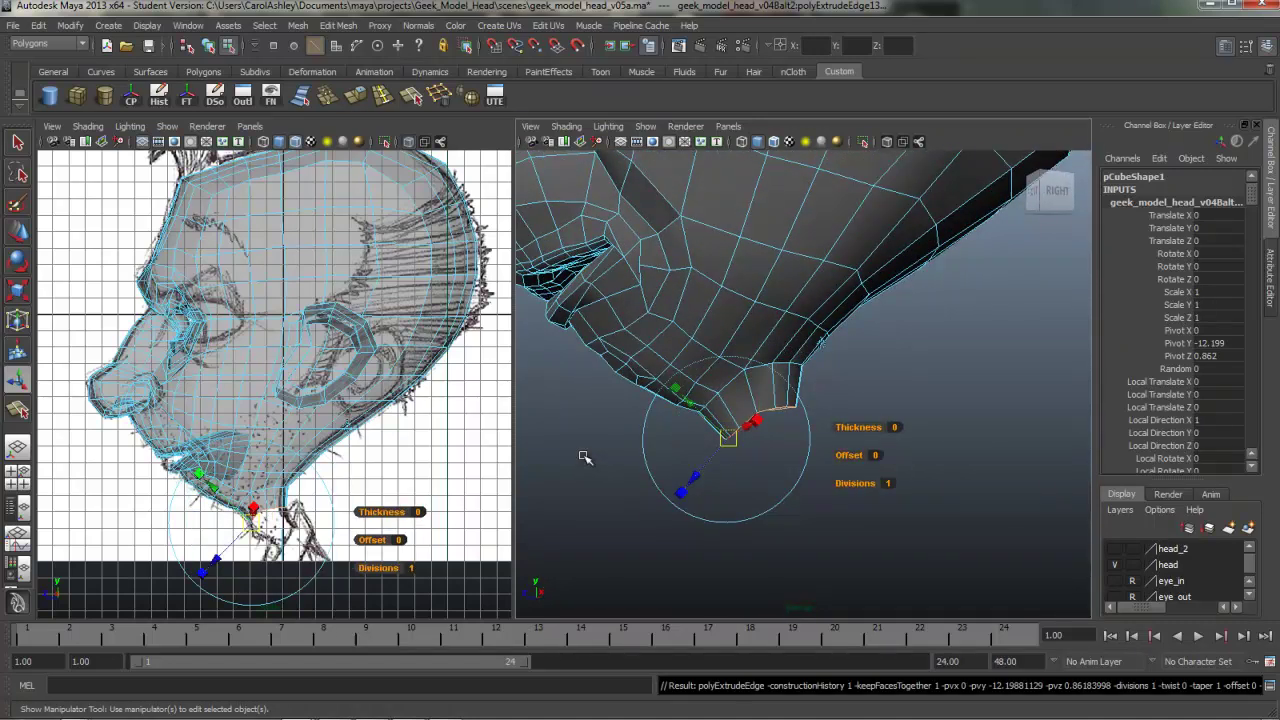
pyautogui.click(822, 342)
pyautogui.moveTo(759, 368); pyautogui.dragTo(759, 398)
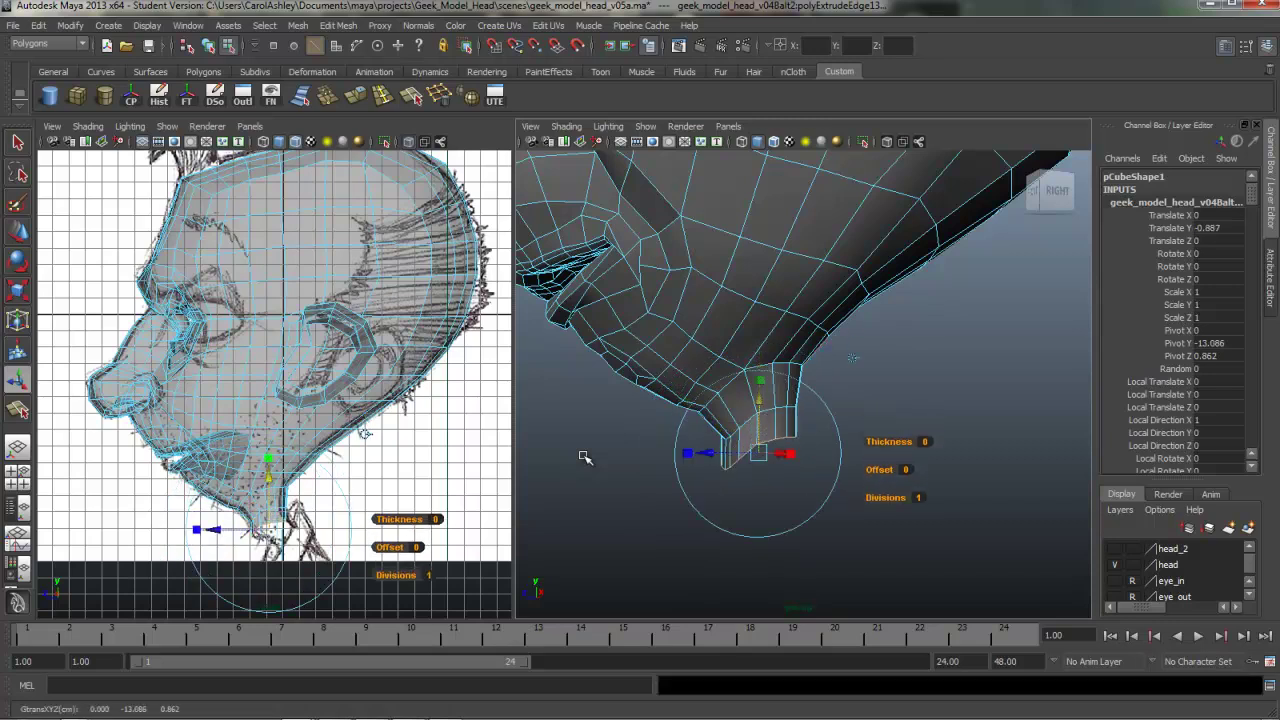
pyautogui.click(760, 380)
pyautogui.moveTo(759, 453); pyautogui.dragTo(741, 453)
# Rotate the neck's bottom edges about 17 degrees in X and shift them slightly backward to follow the side sketch
pyautogui.moveTo(584, 456)
pyautogui.keyDown('alt'); pyautogui.mouseDown()
pyautogui.moveTo(634, 465)
pyautogui.moveTo(580, 451)
pyautogui.mouseUp(); pyautogui.keyUp('alt')
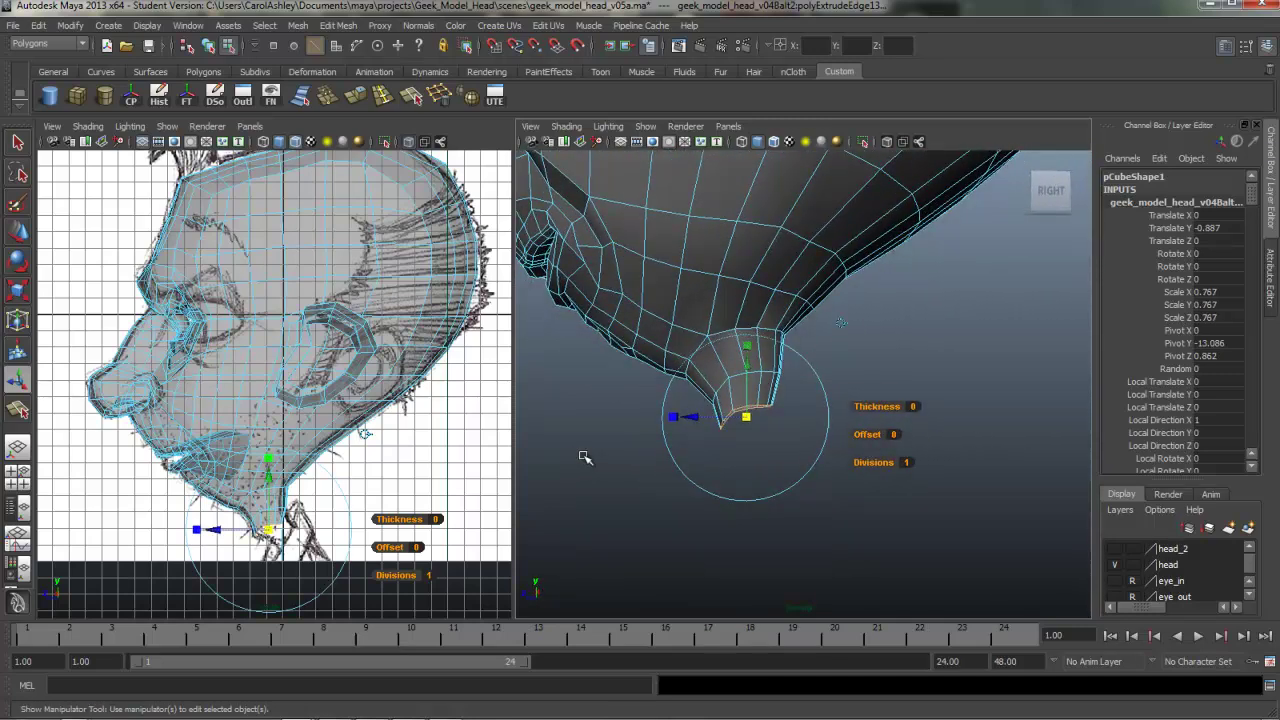
pyautogui.press('e')
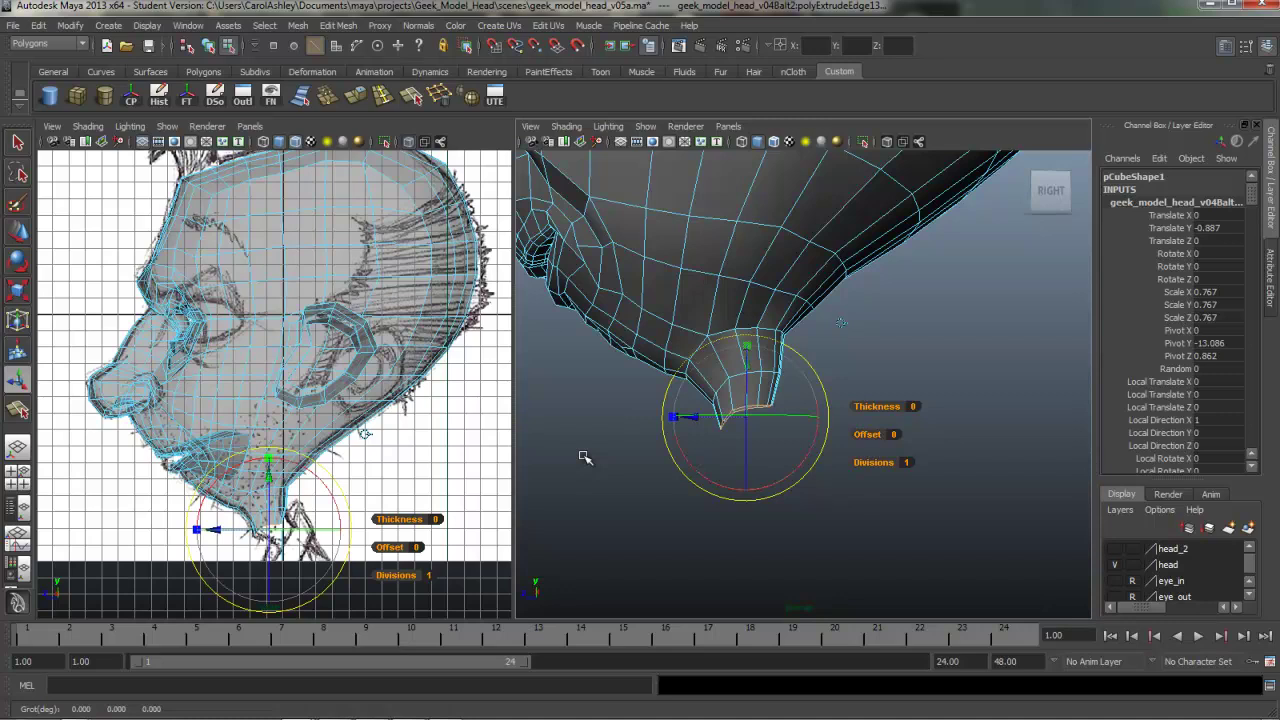
pyautogui.moveTo(340, 530); pyautogui.dragTo(337, 510)
pyautogui.moveTo(585, 457); pyautogui.dragTo(585, 457, button='middle')
pyautogui.press('w')
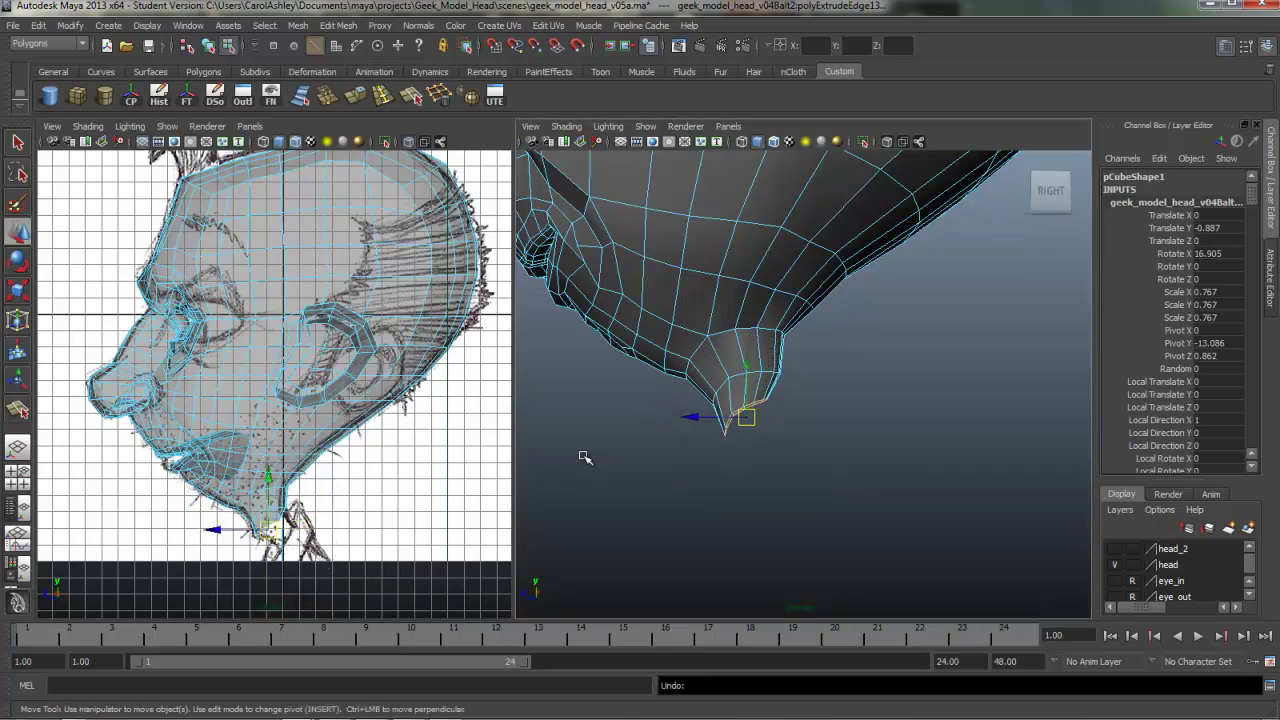
pyautogui.moveTo(213, 530); pyautogui.dragTo(217, 530)
# Scale the neck's bottom edges in Z to about 1.05 to widen the neck from front to back
pyautogui.keyDown('alt'); pyautogui.moveTo(585, 457); pyautogui.dragTo(584, 456, button='right'); pyautogui.keyUp('alt')
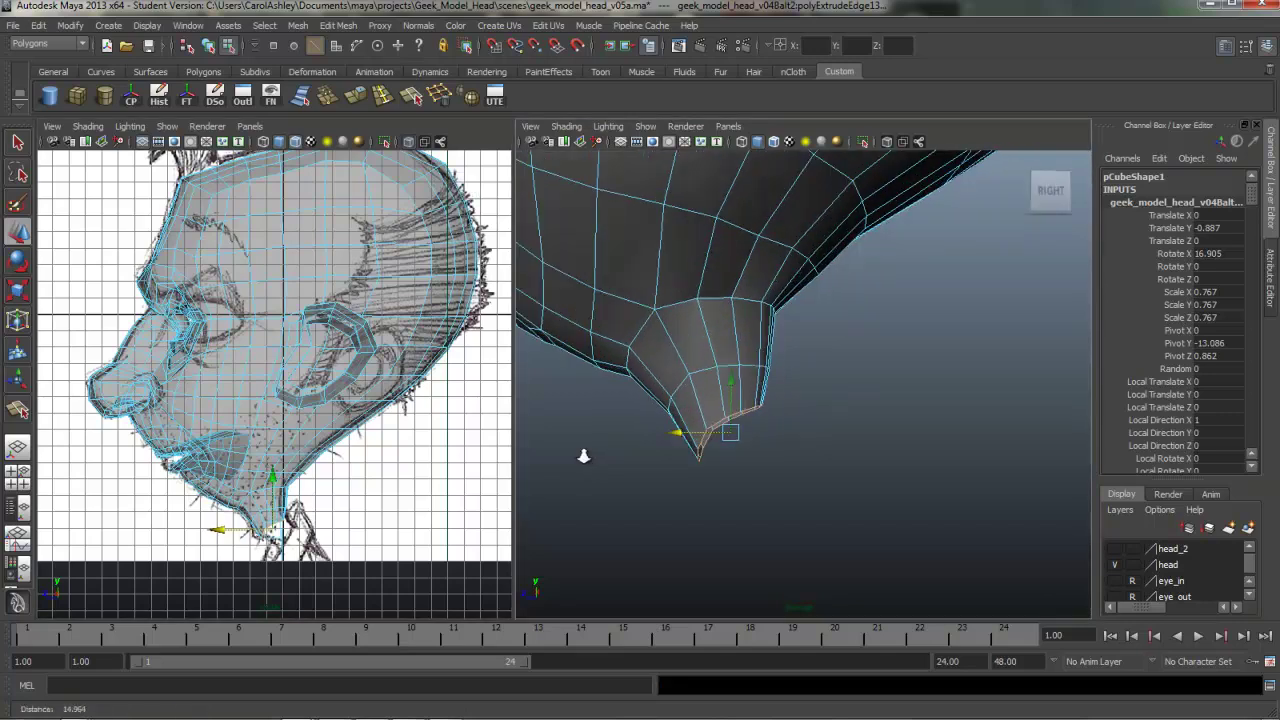
pyautogui.scroll(3, 584, 456)
pyautogui.press('r')
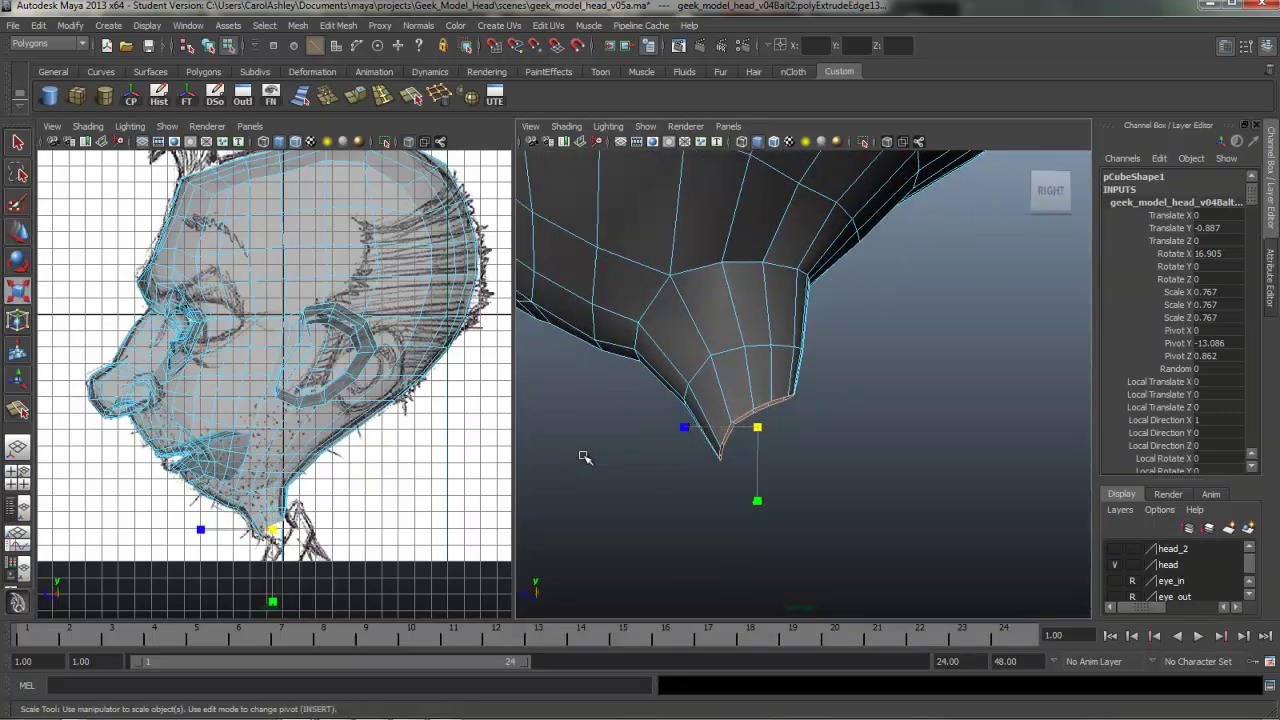
pyautogui.moveTo(585, 457); pyautogui.dragTo(585, 457, button='middle')
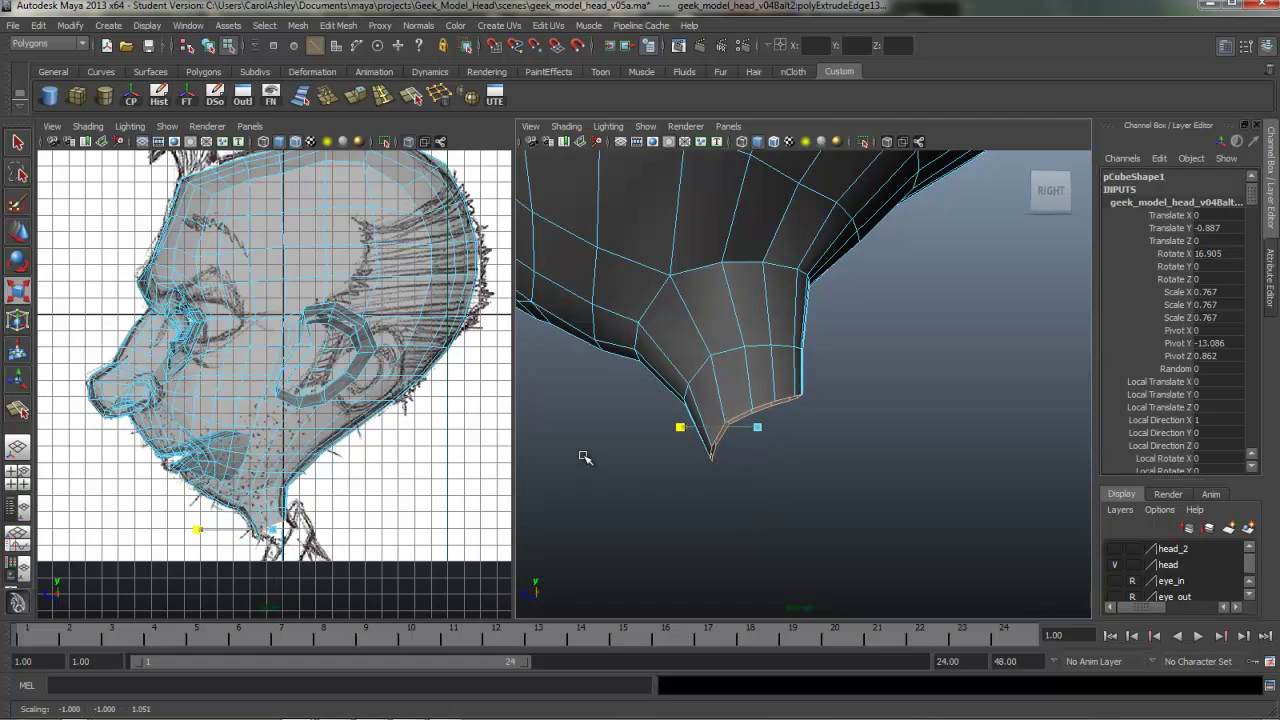
# Compare the neck's bottom edge closely with the side-view reference sketch
pyautogui.keyDown('alt'); pyautogui.moveTo(585, 457); pyautogui.dragTo(584, 456); pyautogui.keyUp('alt')
pyautogui.keyDown('alt'); pyautogui.moveTo(300, 480); pyautogui.dragTo(280, 397, button='middle'); pyautogui.keyUp('alt')
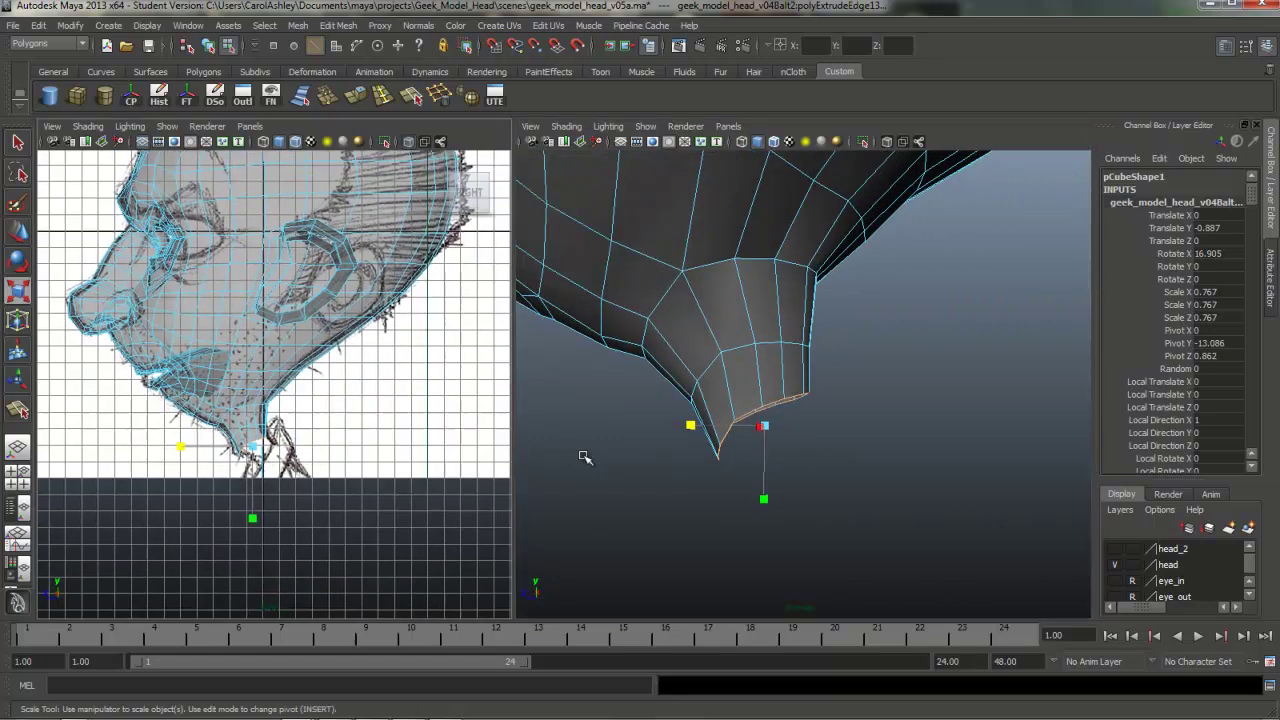
pyautogui.keyDown('alt'); pyautogui.moveTo(280, 397); pyautogui.dragTo(400, 397, button='right'); pyautogui.keyUp('alt')
pyautogui.keyDown('alt'); pyautogui.moveTo(290, 450); pyautogui.dragTo(321, 195, button='middle'); pyautogui.keyUp('alt')
pyautogui.keyDown('alt'); pyautogui.moveTo(321, 195); pyautogui.dragTo(220, 195, button='right'); pyautogui.keyUp('alt')
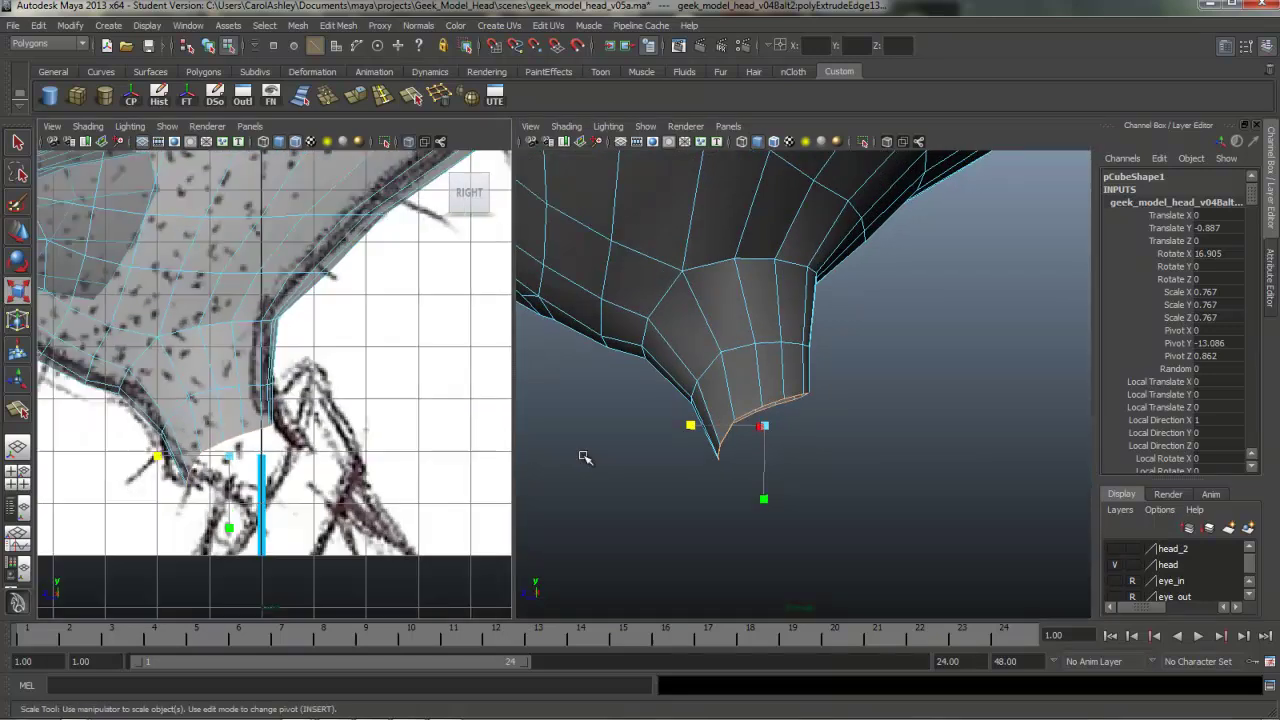
pyautogui.keyDown('alt'); pyautogui.moveTo(220, 230); pyautogui.dragTo(257, 194, button='middle'); pyautogui.keyUp('alt')
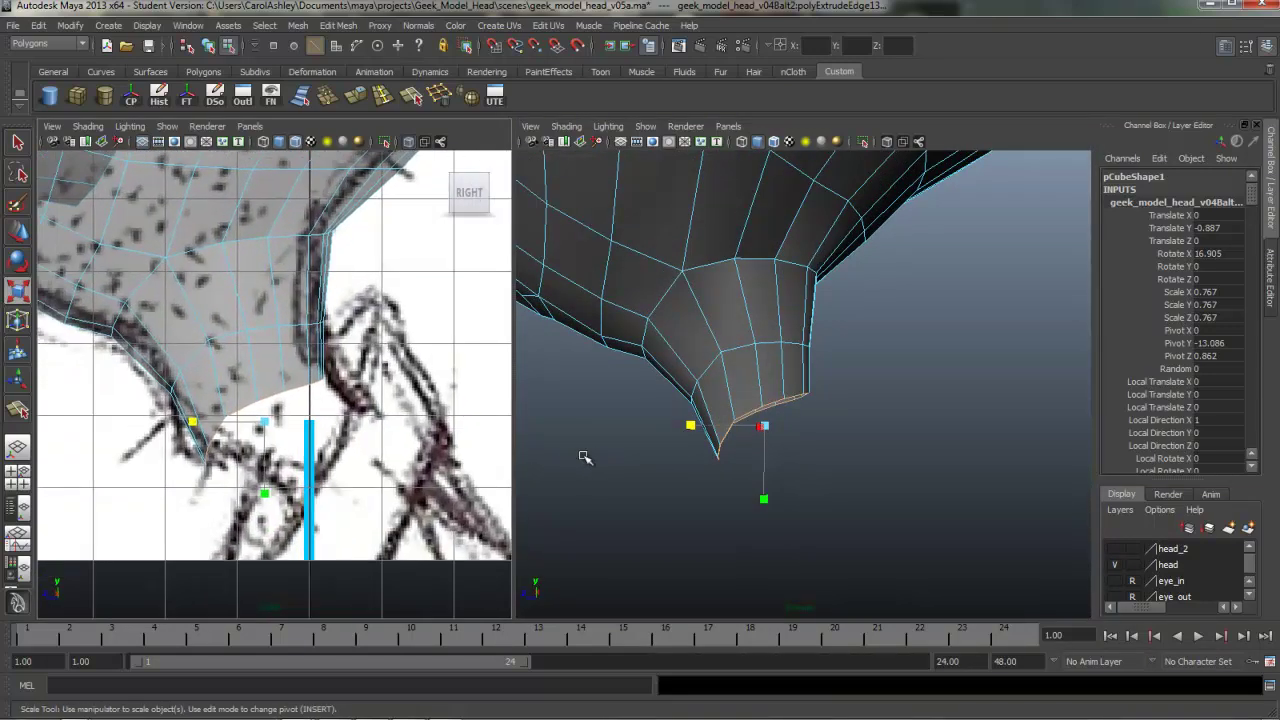
# Move the front vertices of the neck's bottom edge slightly forward to follow the throat line in the side sketch
pyautogui.hotkey('ctrl', 'F9')
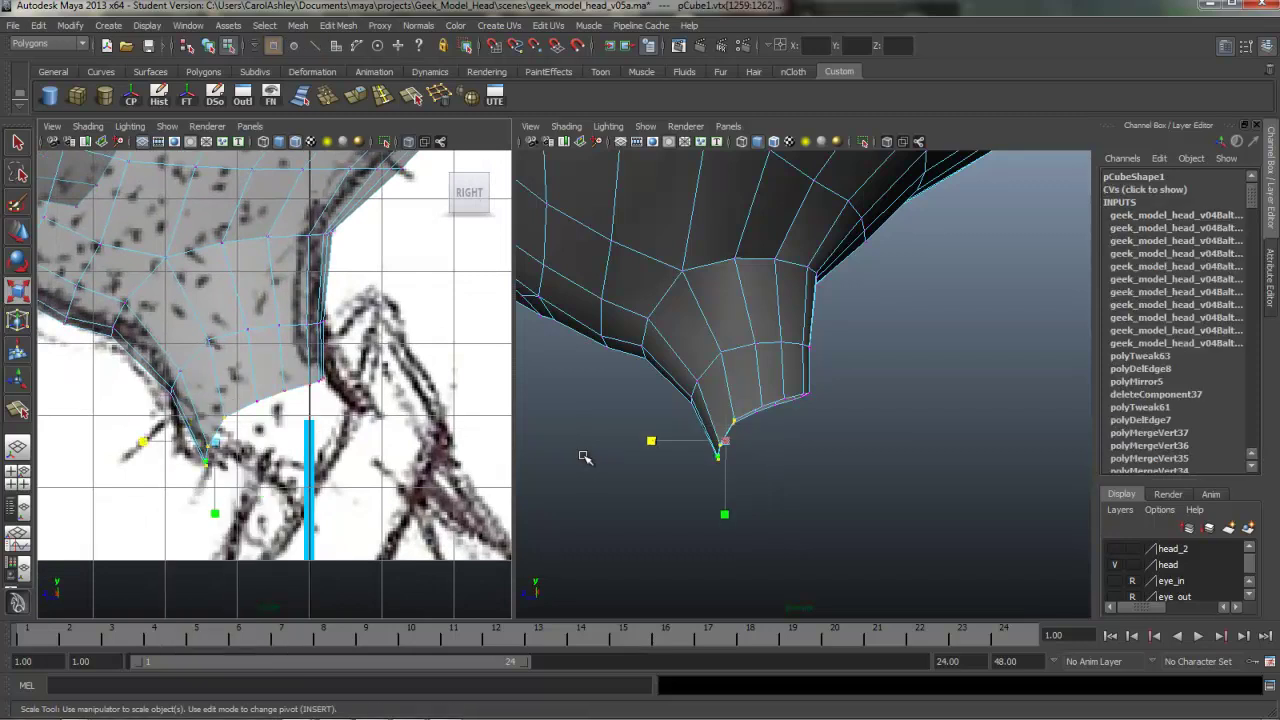
pyautogui.press('w')
pyautogui.moveTo(160, 441); pyautogui.dragTo(147, 441)
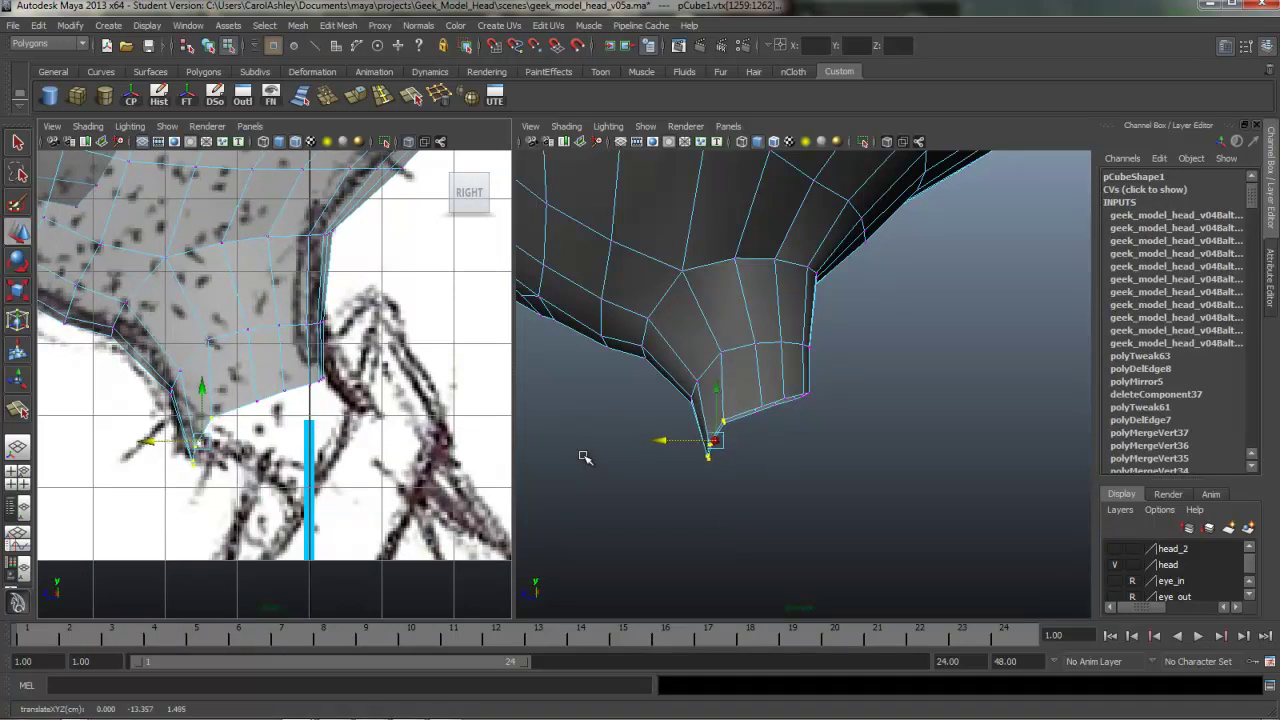
pyautogui.moveTo(585, 457); pyautogui.dragTo(585, 457, button='middle')
# Lower the vertices just behind the front tip of the neck's bottom edge and shift them slightly backward to even out the edge
pyautogui.click(211, 407)
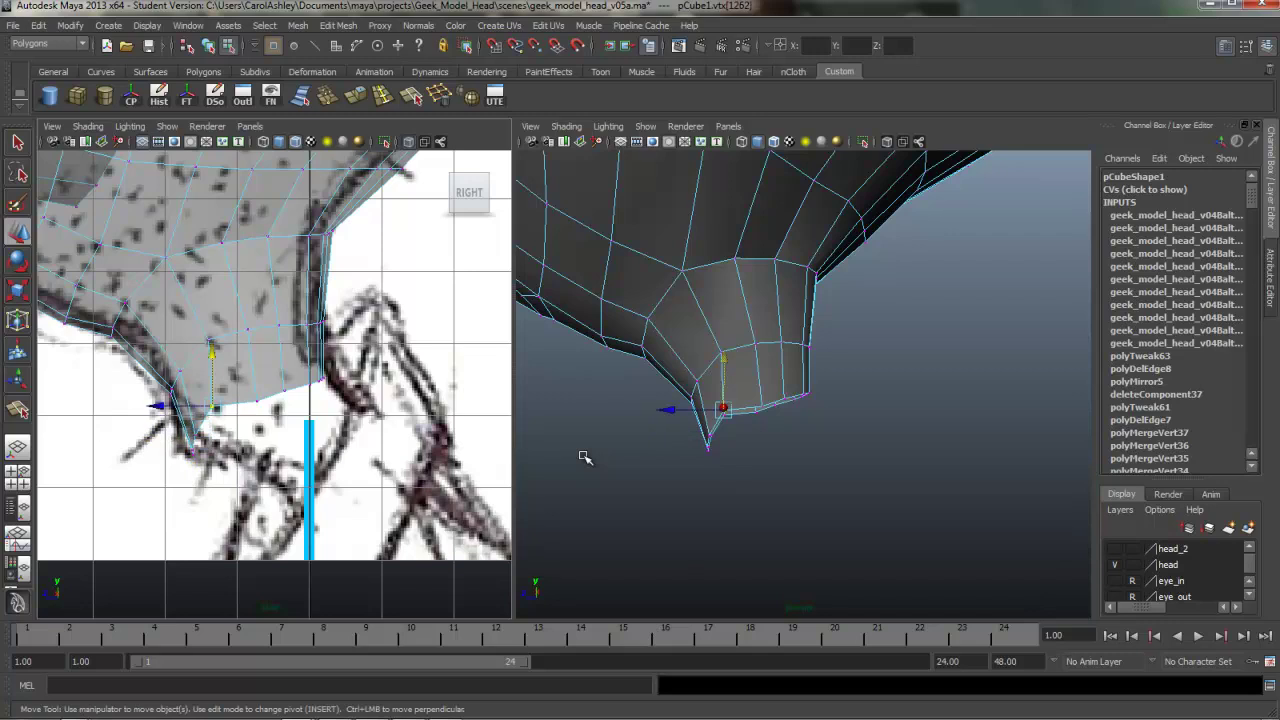
pyautogui.moveTo(212, 356); pyautogui.dragTo(212, 367)
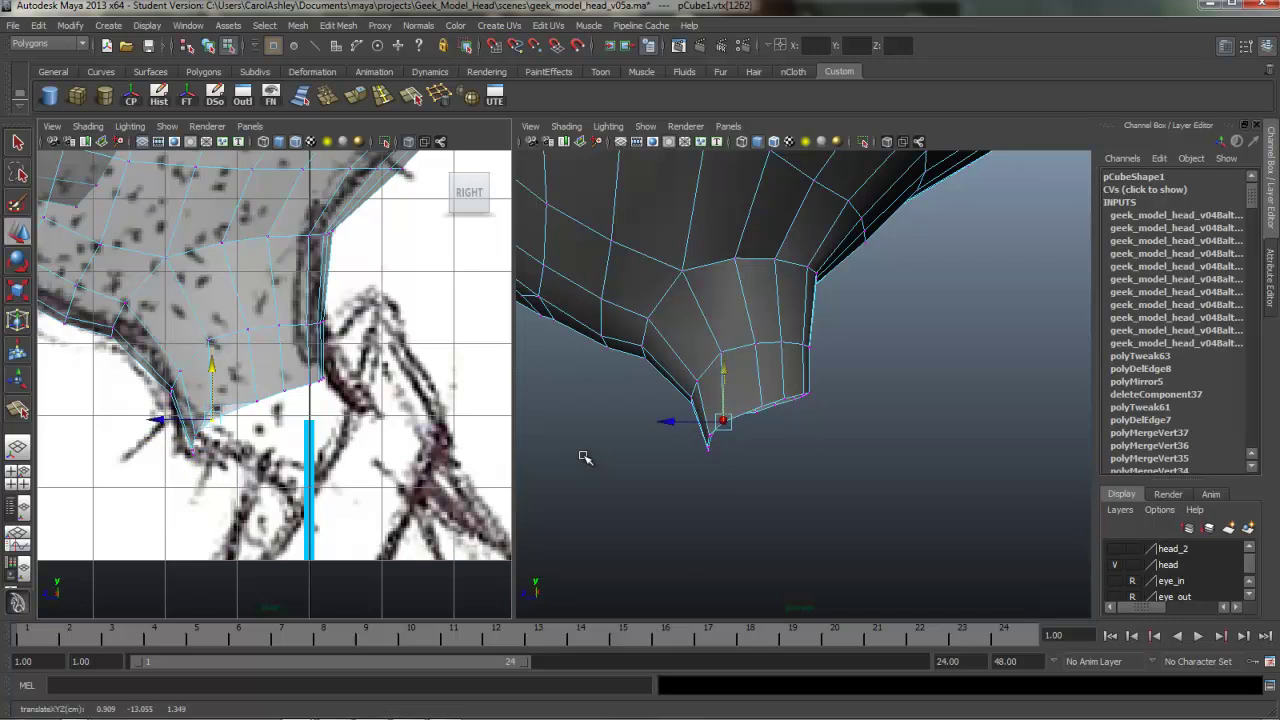
pyautogui.hotkey('ctrl', 'z')
pyautogui.moveTo(233, 427); pyautogui.dragTo(203, 404)
pyautogui.moveTo(212, 356); pyautogui.dragTo(212, 366)
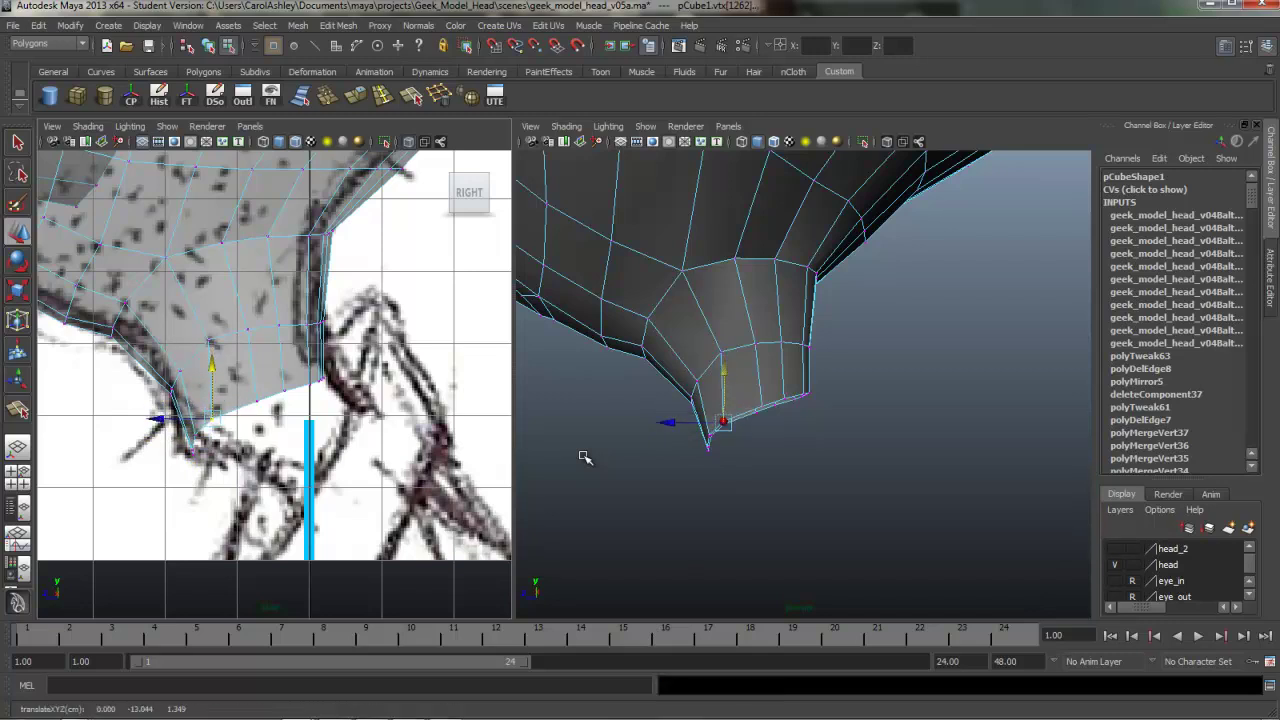
pyautogui.moveTo(585, 457); pyautogui.dragTo(585, 457, button='middle')
pyautogui.moveTo(224, 363); pyautogui.dragTo(224, 356)
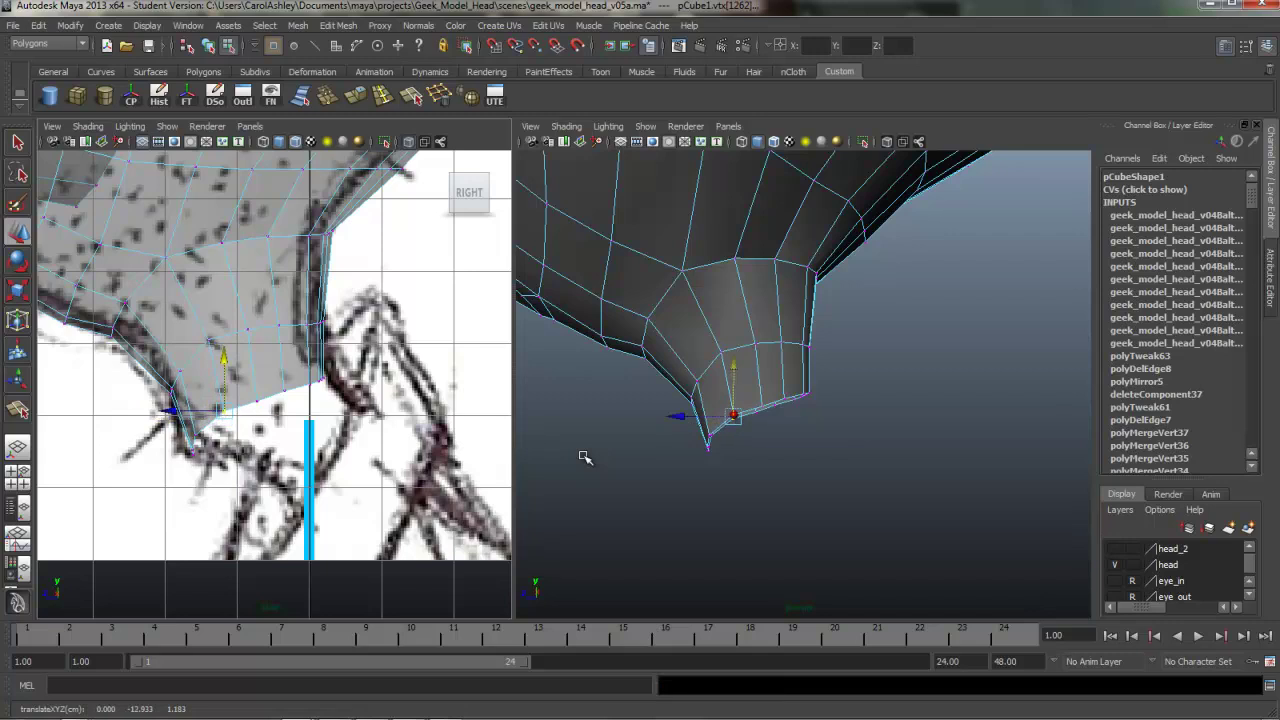
# Raise the rear vertices of the neck's bottom edge and lift the ones in front of them into a smooth slanted curve
pyautogui.moveTo(360, 346); pyautogui.dragTo(276, 408)
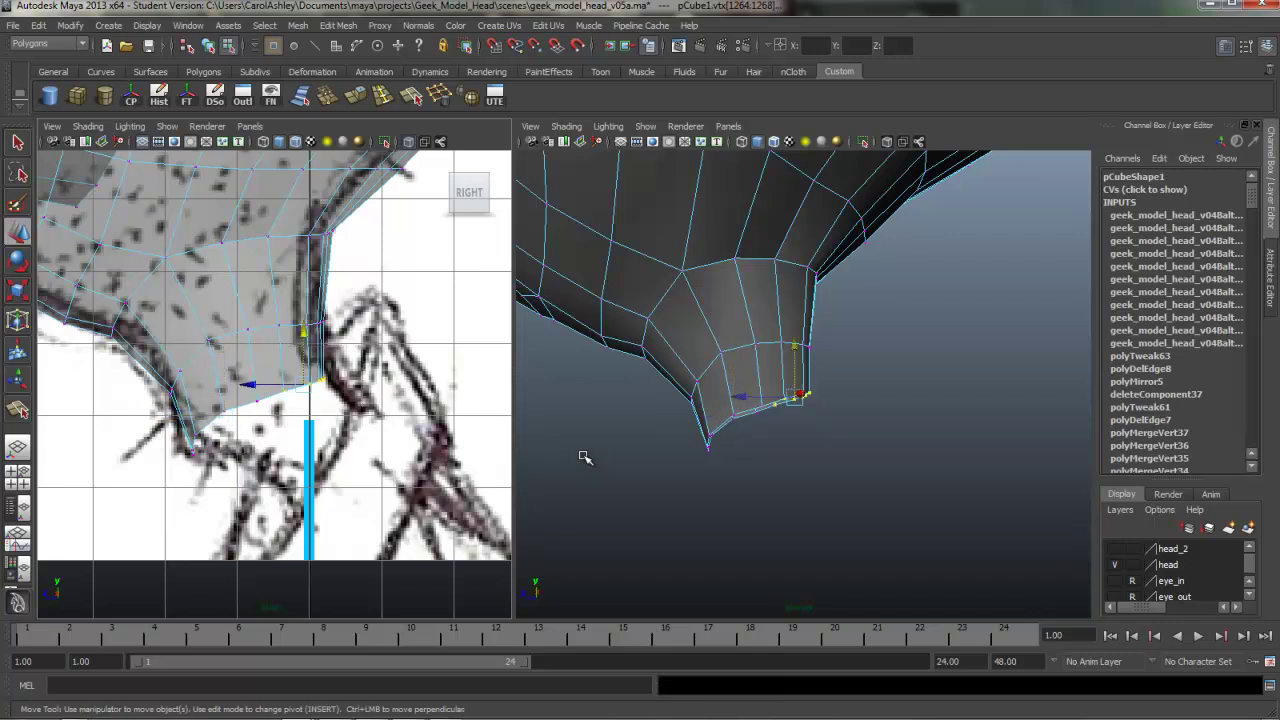
pyautogui.moveTo(585, 457); pyautogui.dragTo(585, 457, button='middle')
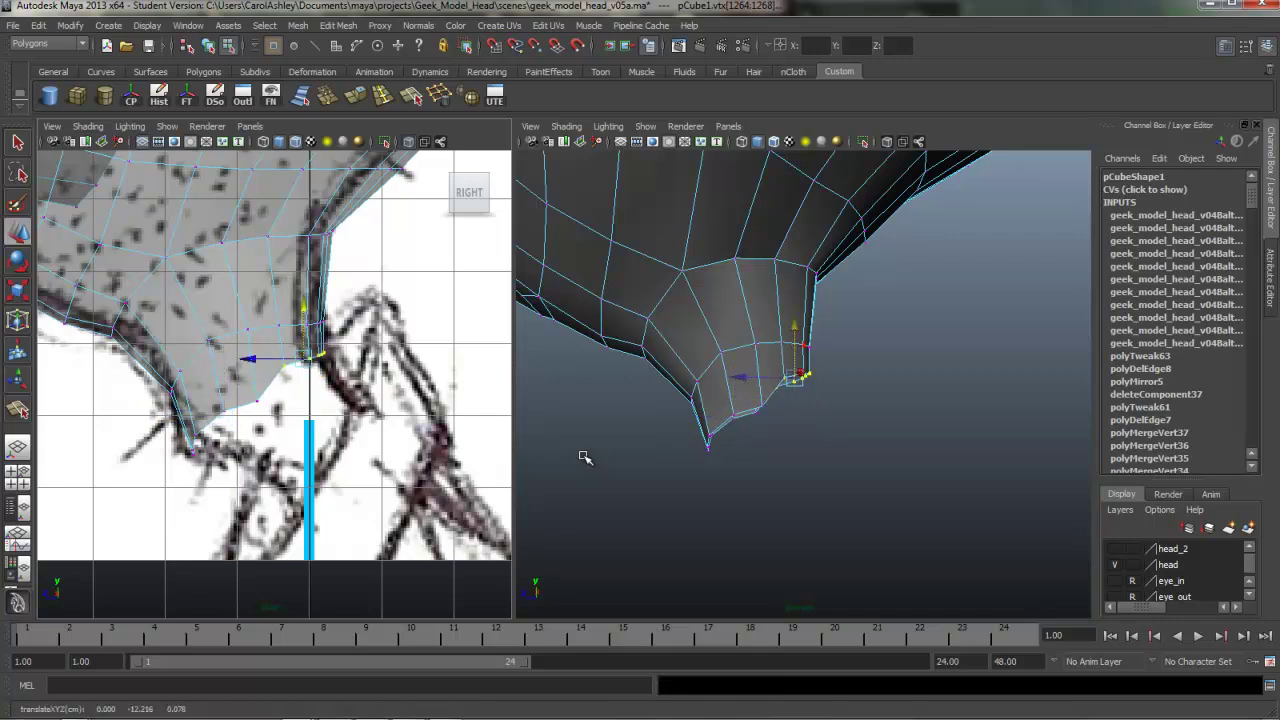
pyautogui.hotkey('ctrl', 'z')
pyautogui.moveTo(585, 457); pyautogui.dragTo(585, 457, button='middle')
pyautogui.hotkey('ctrl', 'z')
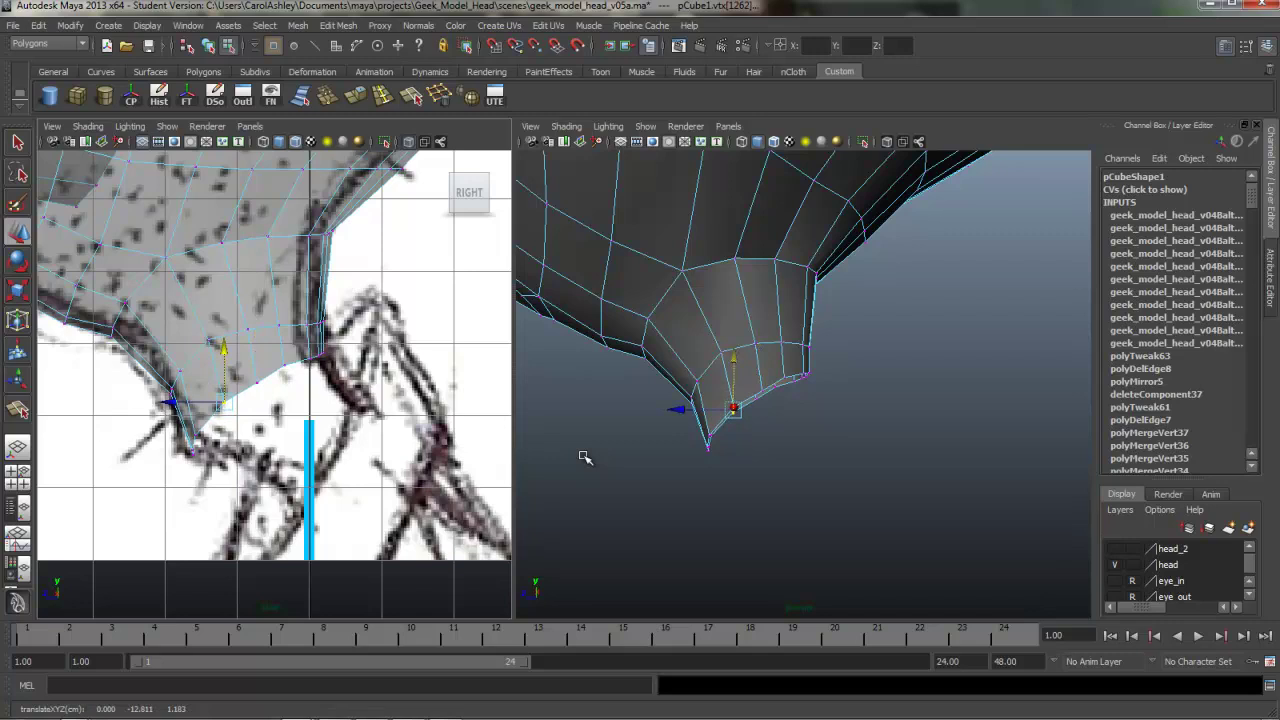
# Move the rear vertices of the edge loop above the neck's bottom edge slightly forward to match the nape in the sketch
pyautogui.hotkey('ctrl', 'z')
pyautogui.hotkey('ctrl', 'z')
pyautogui.hotkey('ctrl', 'z')
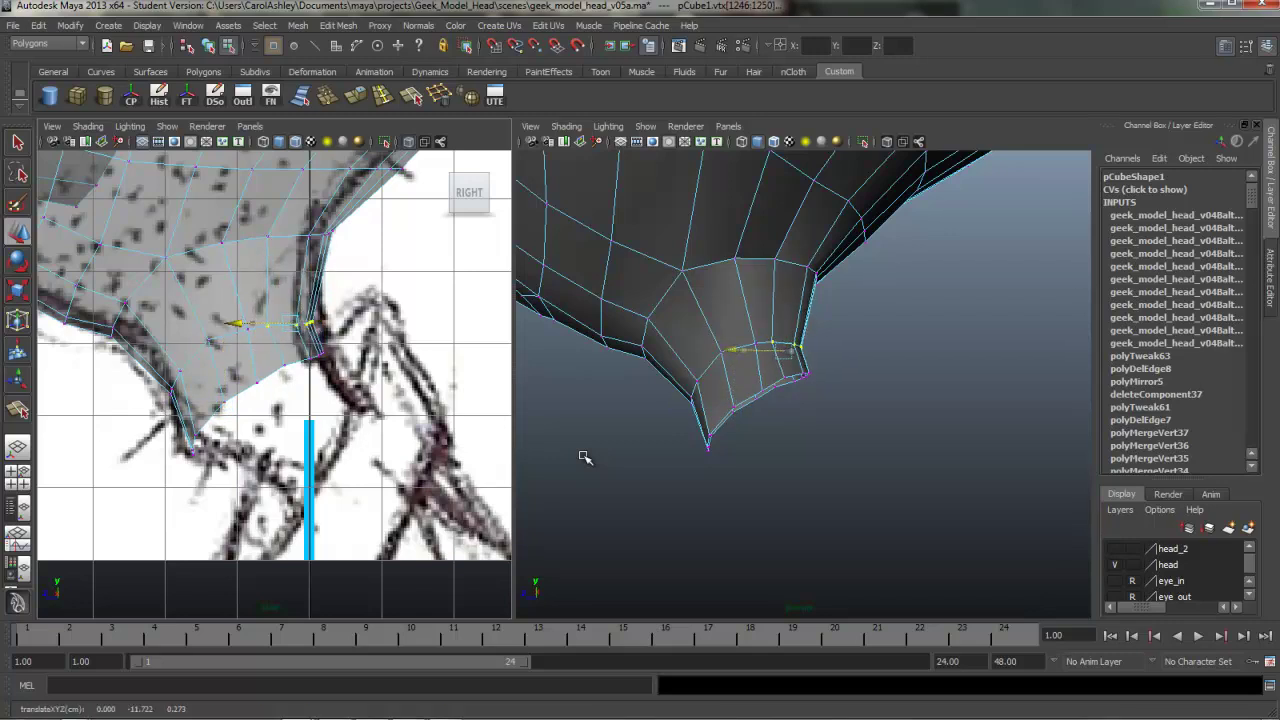
pyautogui.moveTo(585, 457); pyautogui.dragTo(585, 457, button='middle')
# Shift the front tip vertices of the neck's bottom edge forward and slightly up, and raise the neighbouring vertices to smooth the curve
pyautogui.keyDown('alt'); pyautogui.moveTo(275, 385); pyautogui.dragTo(305, 326, button='middle'); pyautogui.keyUp('alt')
pyautogui.moveTo(239, 387); pyautogui.dragTo(201, 421)
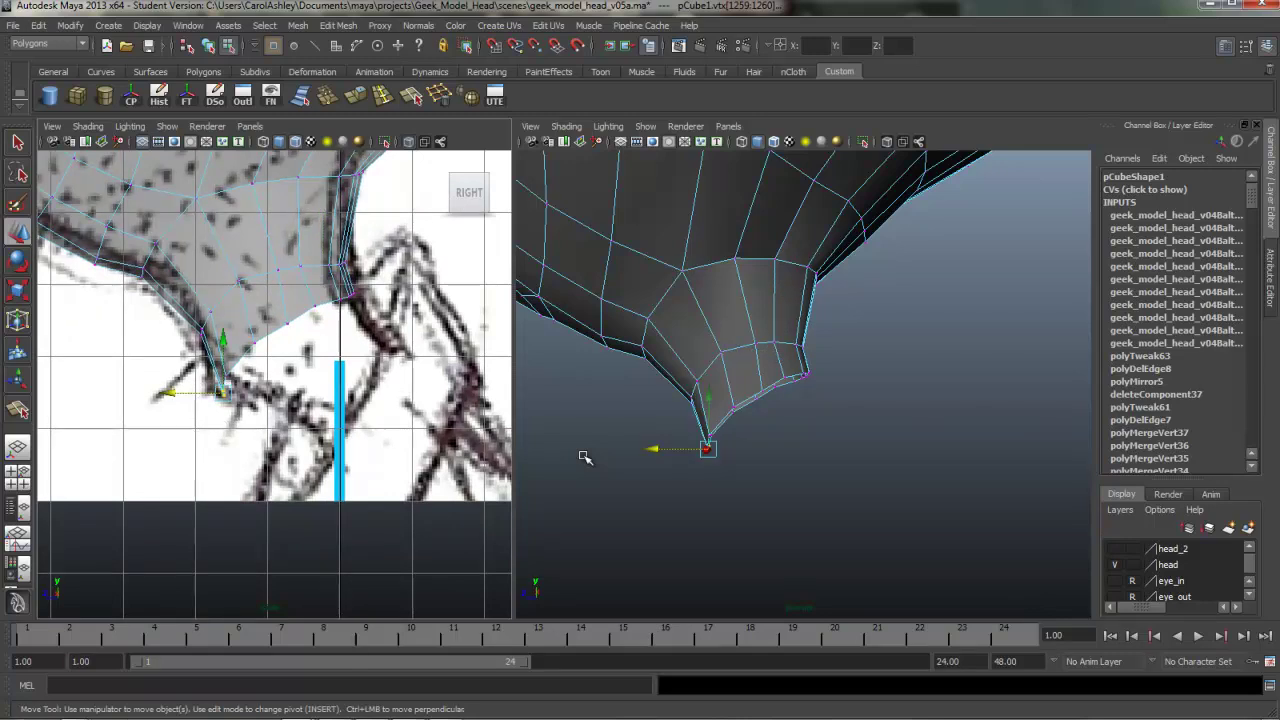
pyautogui.moveTo(585, 457); pyautogui.dragTo(585, 457, button='middle')
pyautogui.hotkey('alt', 'Up')
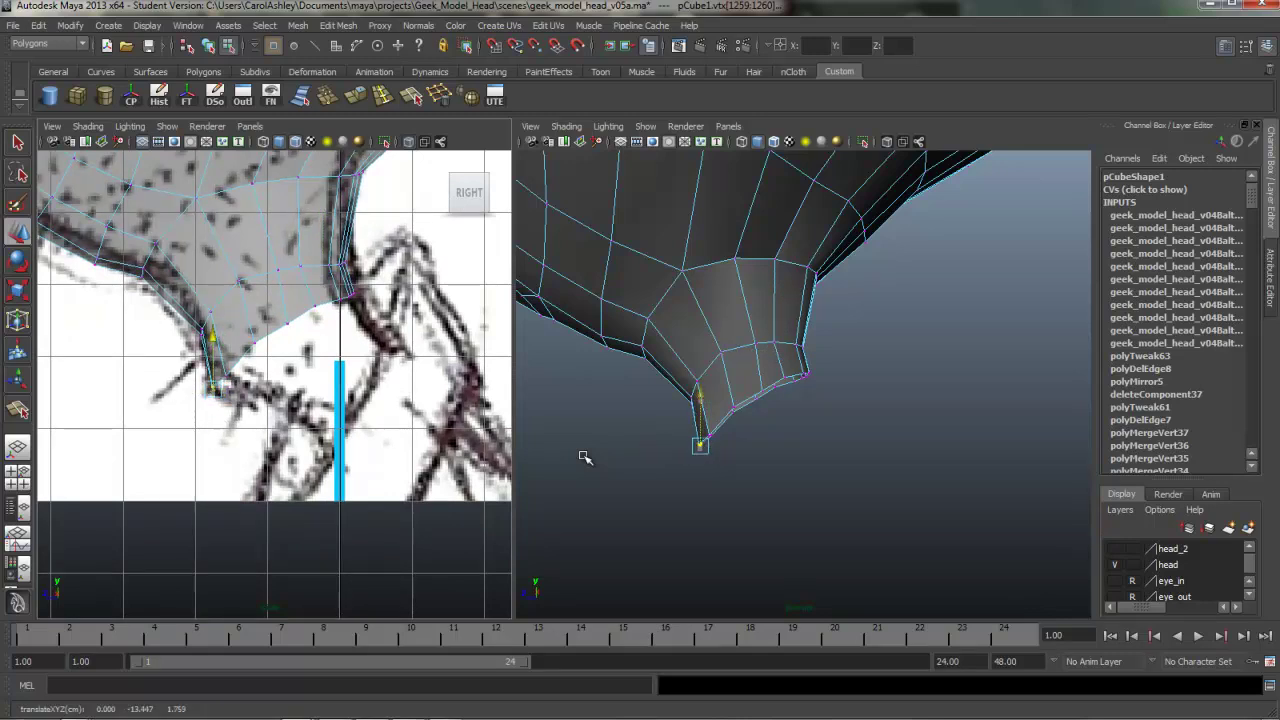
pyautogui.moveTo(250, 372); pyautogui.dragTo(220, 386)
pyautogui.moveTo(226, 321); pyautogui.dragTo(226, 320)
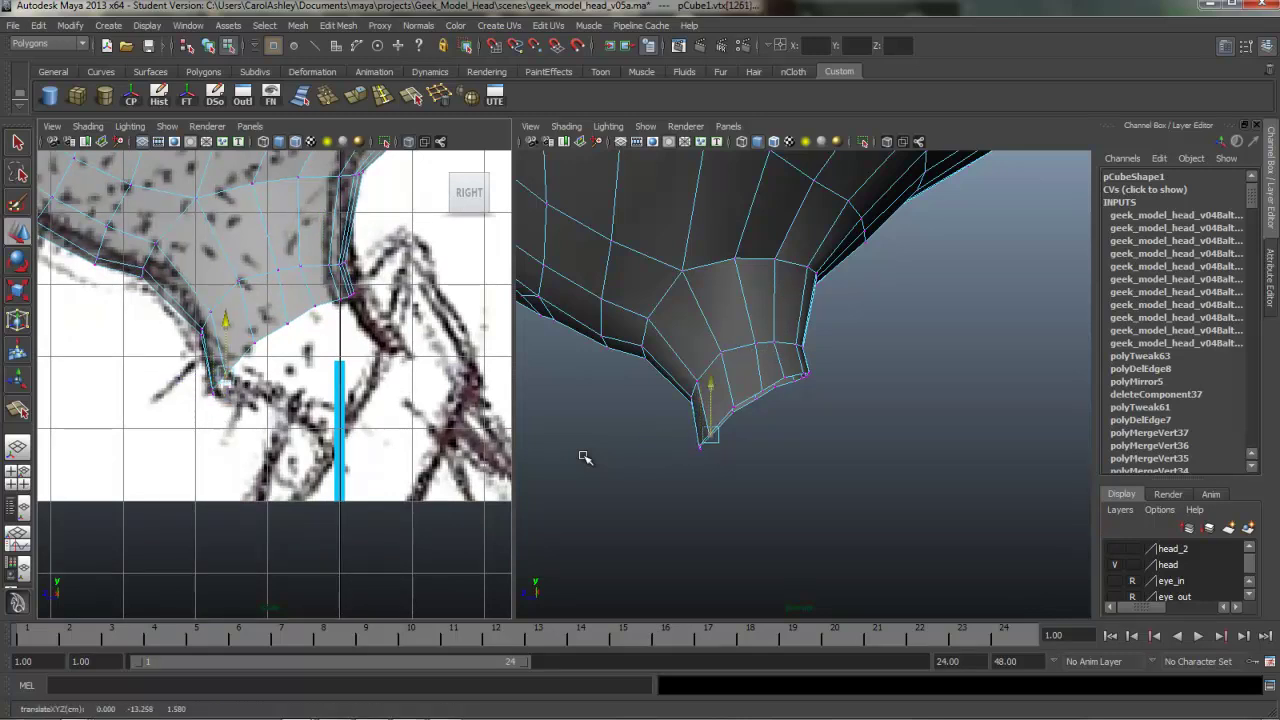
pyautogui.click(287, 323)
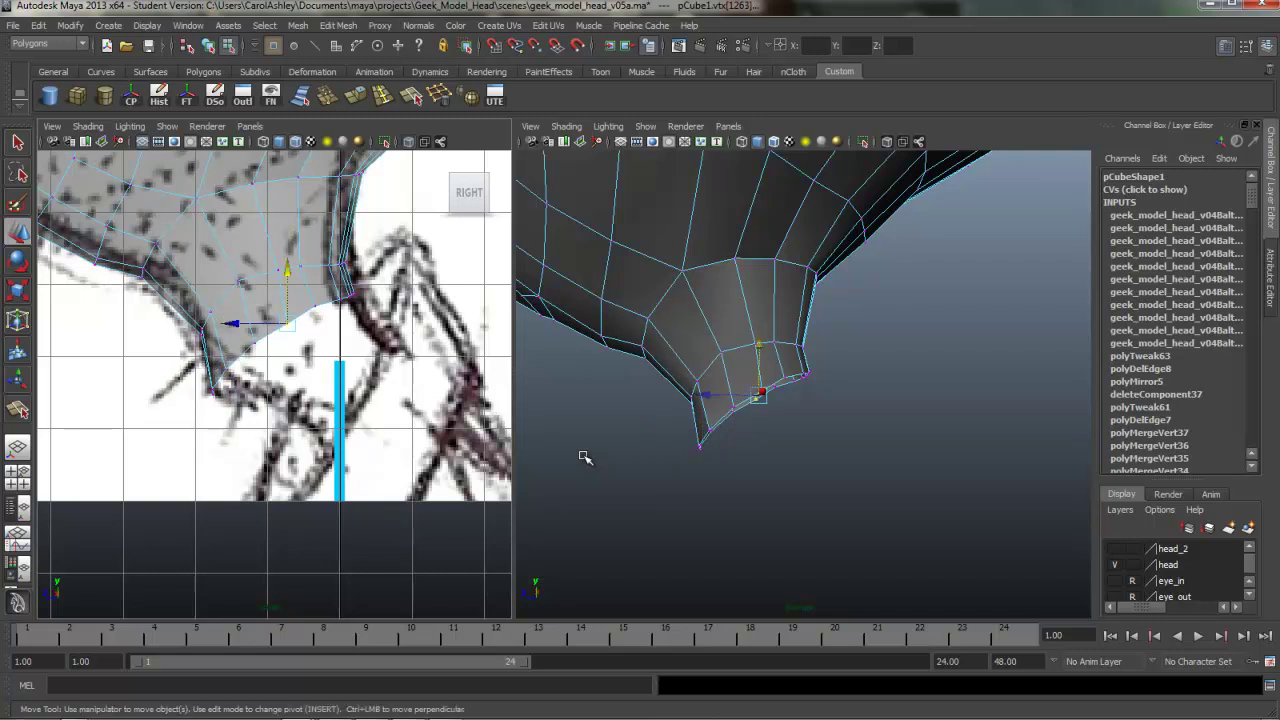
pyautogui.moveTo(585, 457); pyautogui.dragTo(585, 457, button='middle')
pyautogui.keyDown('alt'); pyautogui.moveTo(287, 323); pyautogui.dragTo(285, 312, button='middle'); pyautogui.keyUp('alt')
# Extrude the neck's bottom border edges about 0.89 down and move them about 0.91 backward along the sketch
pyautogui.moveTo(791, 378); pyautogui.dragTo(791, 342, button='right')
pyautogui.doubleClick(795, 377)
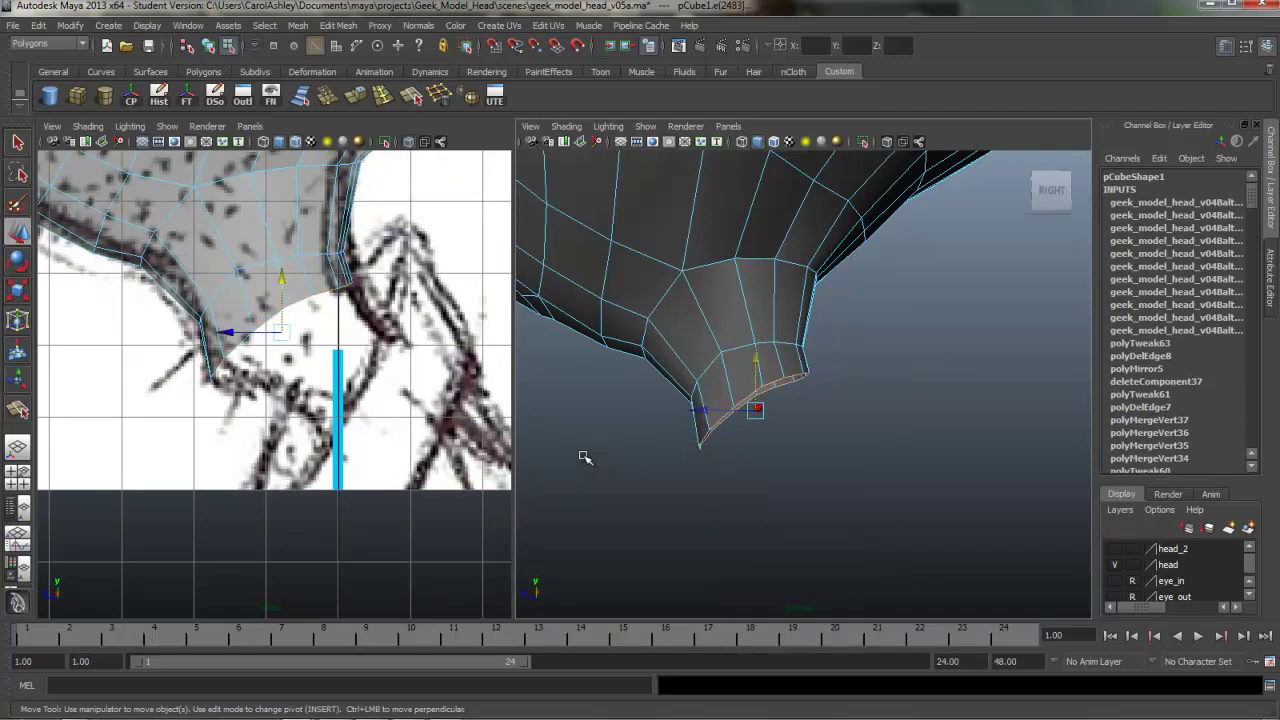
pyautogui.hotkey('ctrl', 'e')
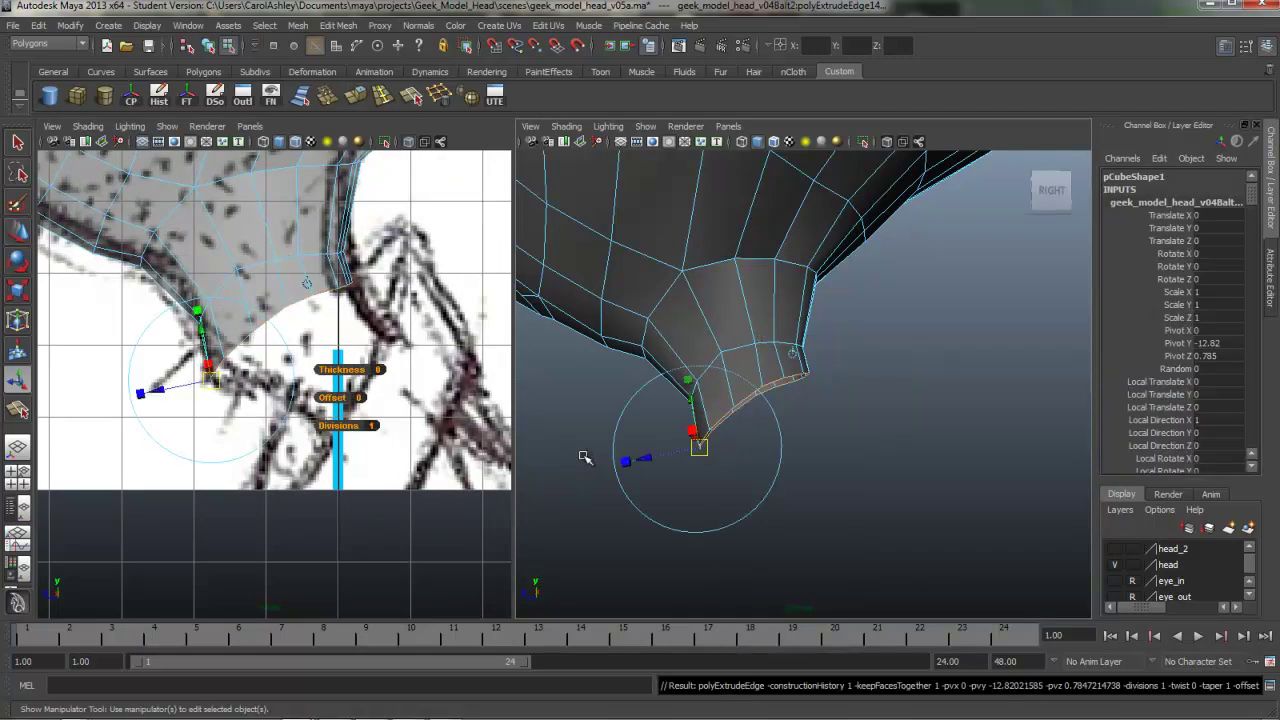
pyautogui.click(307, 284)
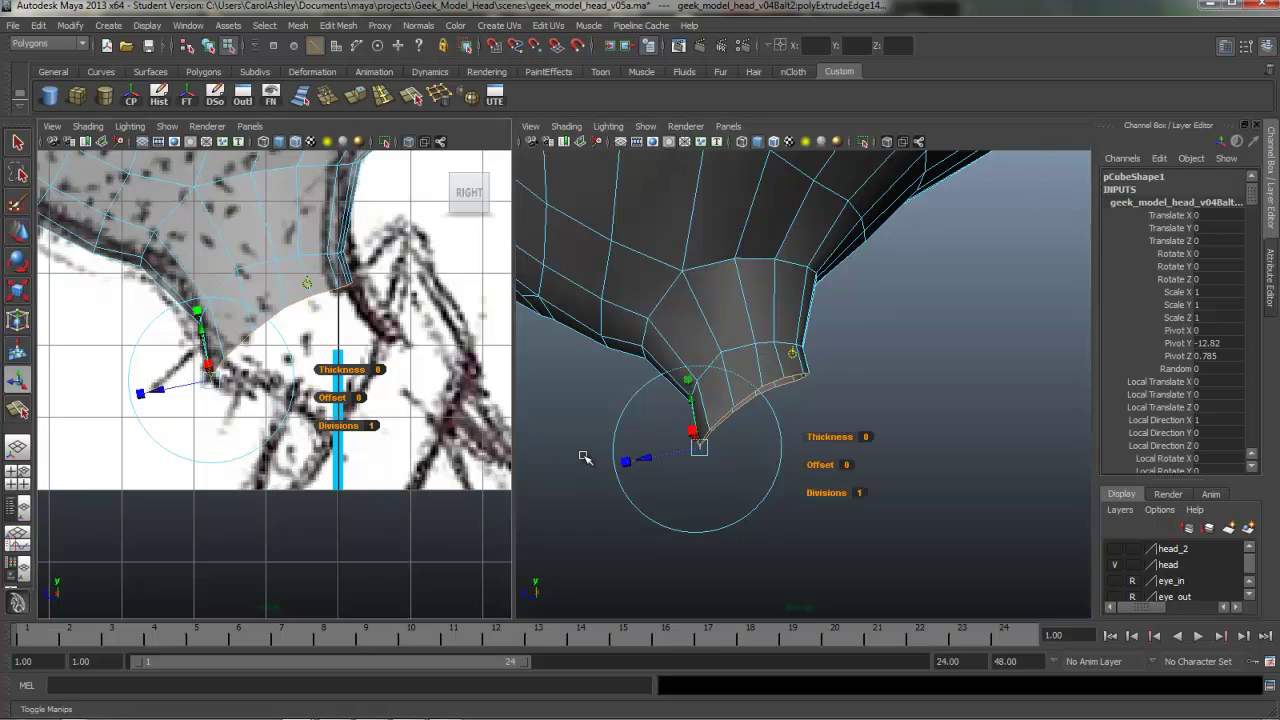
pyautogui.moveTo(281, 280); pyautogui.dragTo(281, 347)
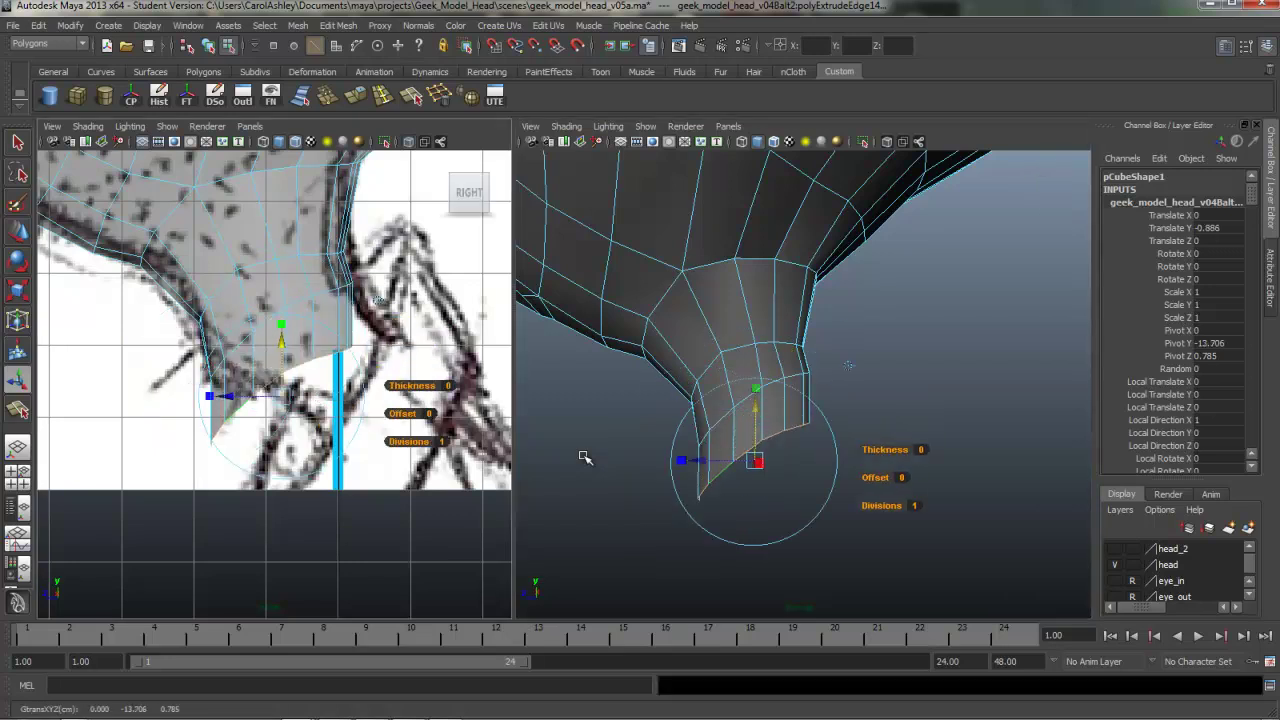
pyautogui.moveTo(226, 396); pyautogui.dragTo(344, 396)
# Scale the extruded neck edges uniformly to about 0.6 and rotate them about 11 degrees in X
pyautogui.click(347, 327)
pyautogui.moveTo(585, 457); pyautogui.dragTo(585, 457, button='middle')
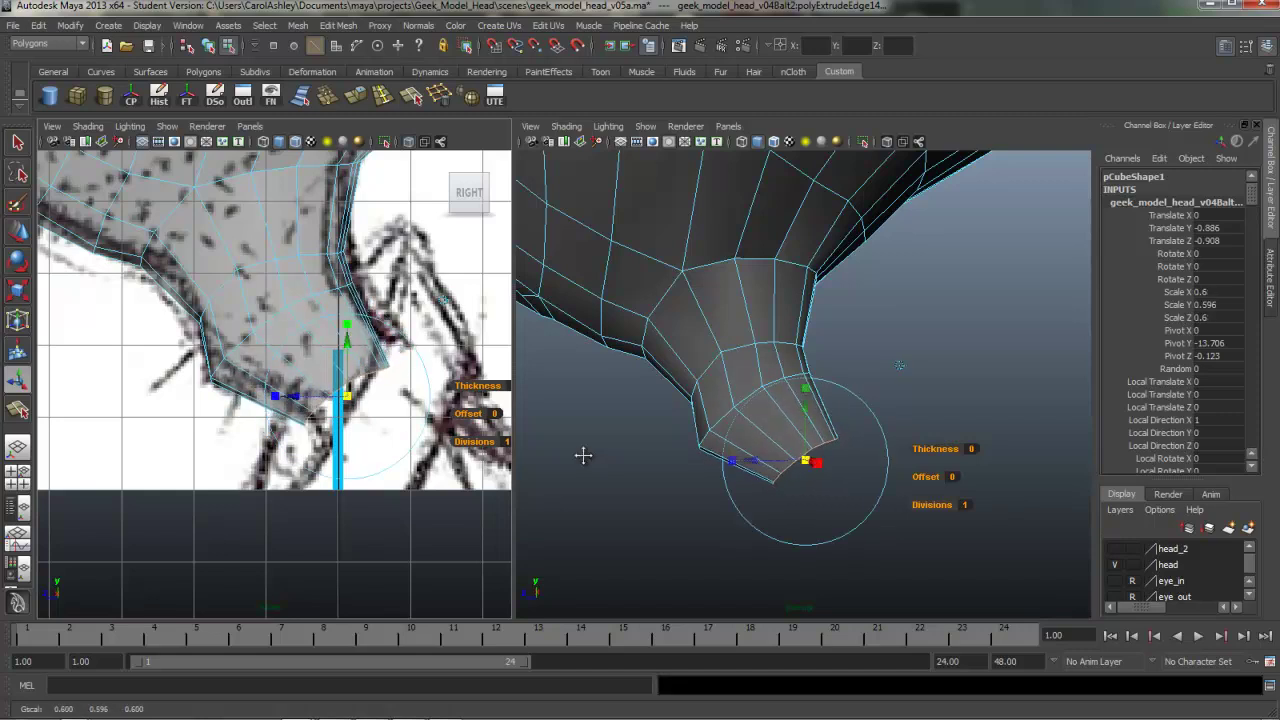
pyautogui.keyDown('alt'); pyautogui.moveTo(304, 396); pyautogui.dragTo(296, 354, button='middle'); pyautogui.keyUp('alt')
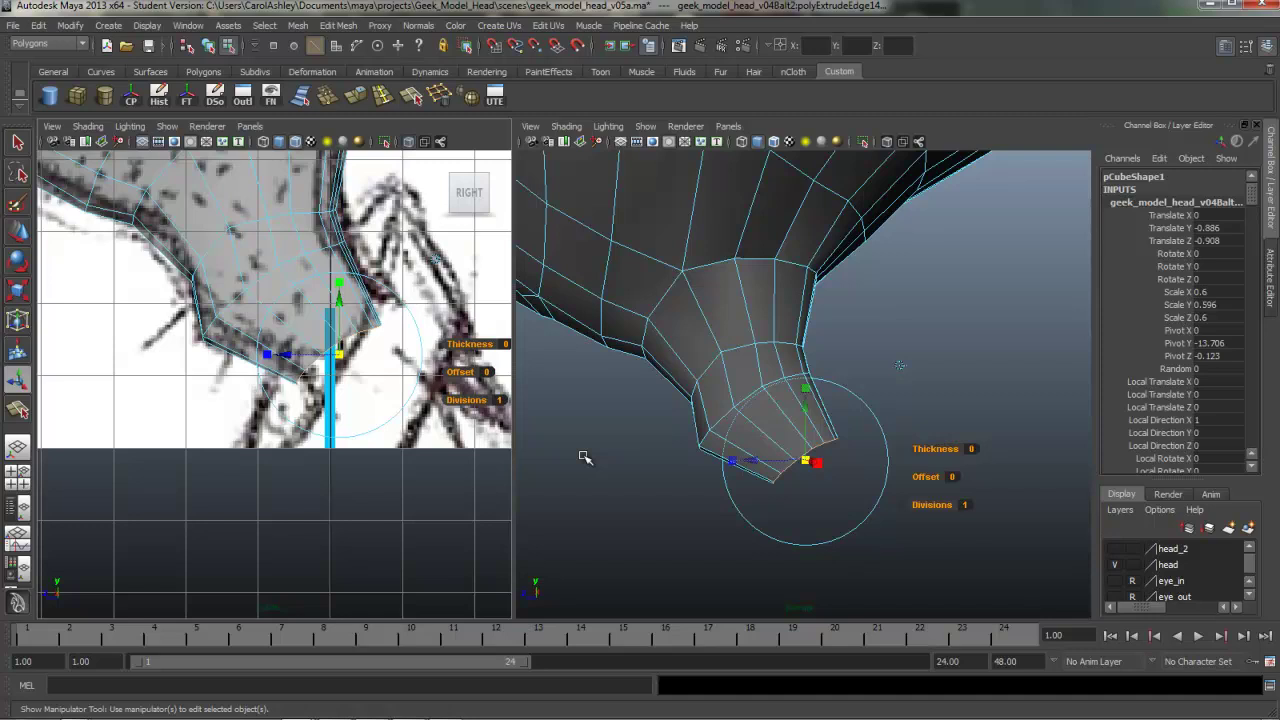
pyautogui.moveTo(421, 354); pyautogui.dragTo(421, 353)
pyautogui.moveTo(585, 457); pyautogui.dragTo(585, 457, button='middle')
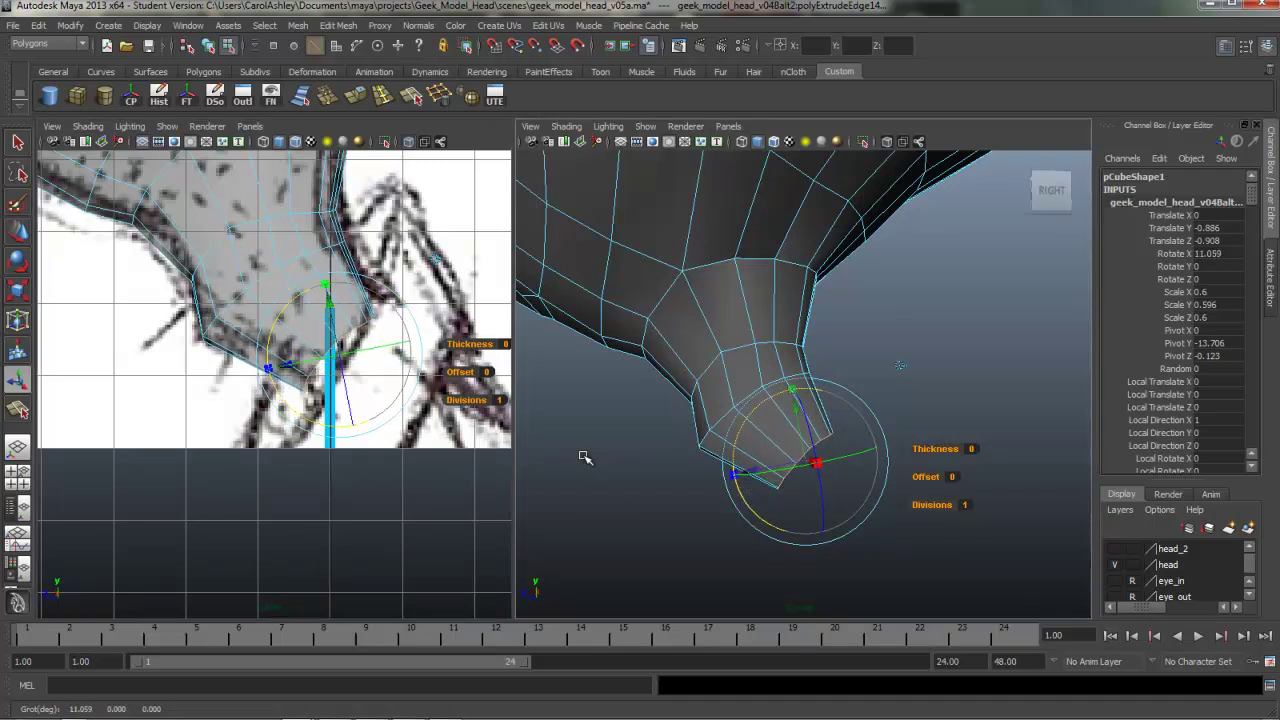
# Scale the neck's bottom edges in X to about 1.58 to widen the neck from side to side
pyautogui.keyDown('alt'); pyautogui.moveTo(584, 456); pyautogui.dragTo(584, 456); pyautogui.keyUp('alt')
pyautogui.press('r')
pyautogui.moveTo(584, 456); pyautogui.dragTo(585, 457, button='middle')
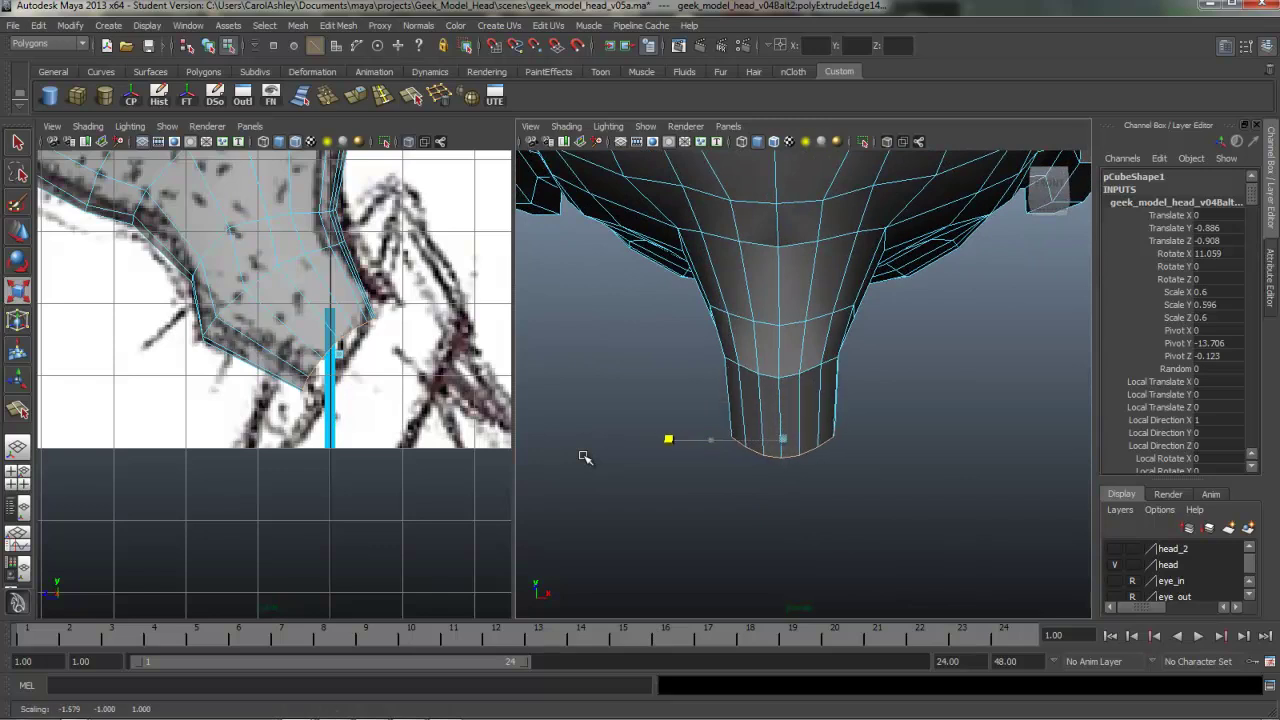
pyautogui.keyDown('alt'); pyautogui.moveTo(585, 457); pyautogui.dragTo(585, 457); pyautogui.keyUp('alt')
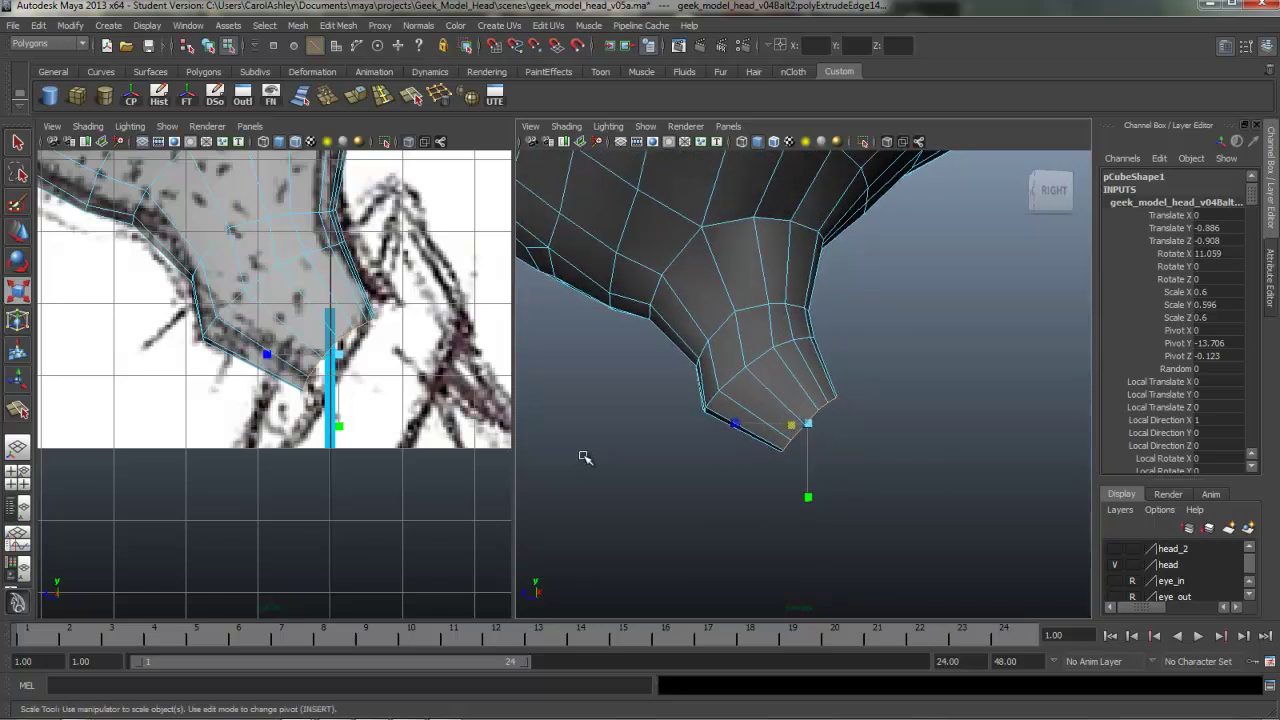
# Move and rotate the rear vertices of the neck's bottom edge to align them with the nape in the side sketch
pyautogui.moveTo(374, 299); pyautogui.dragTo(316, 299, button='right')
pyautogui.moveTo(402, 280); pyautogui.dragTo(346, 344)
pyautogui.press('w')
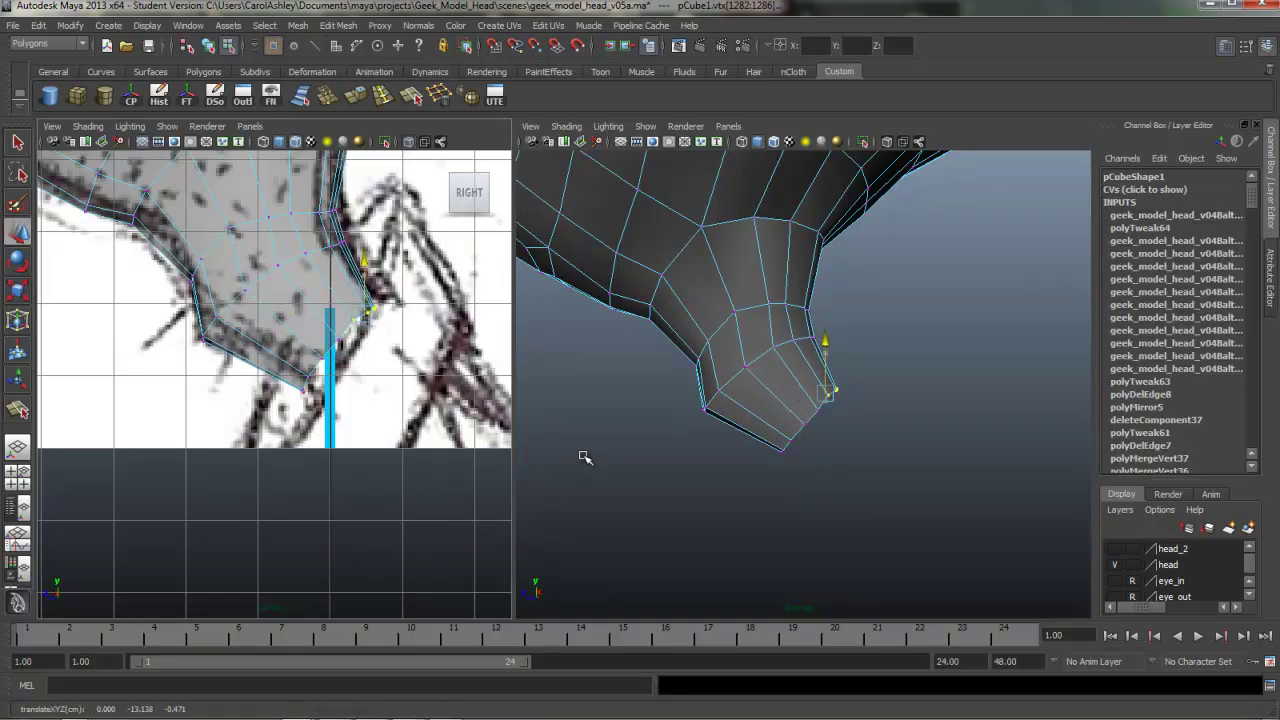
pyautogui.press('e')
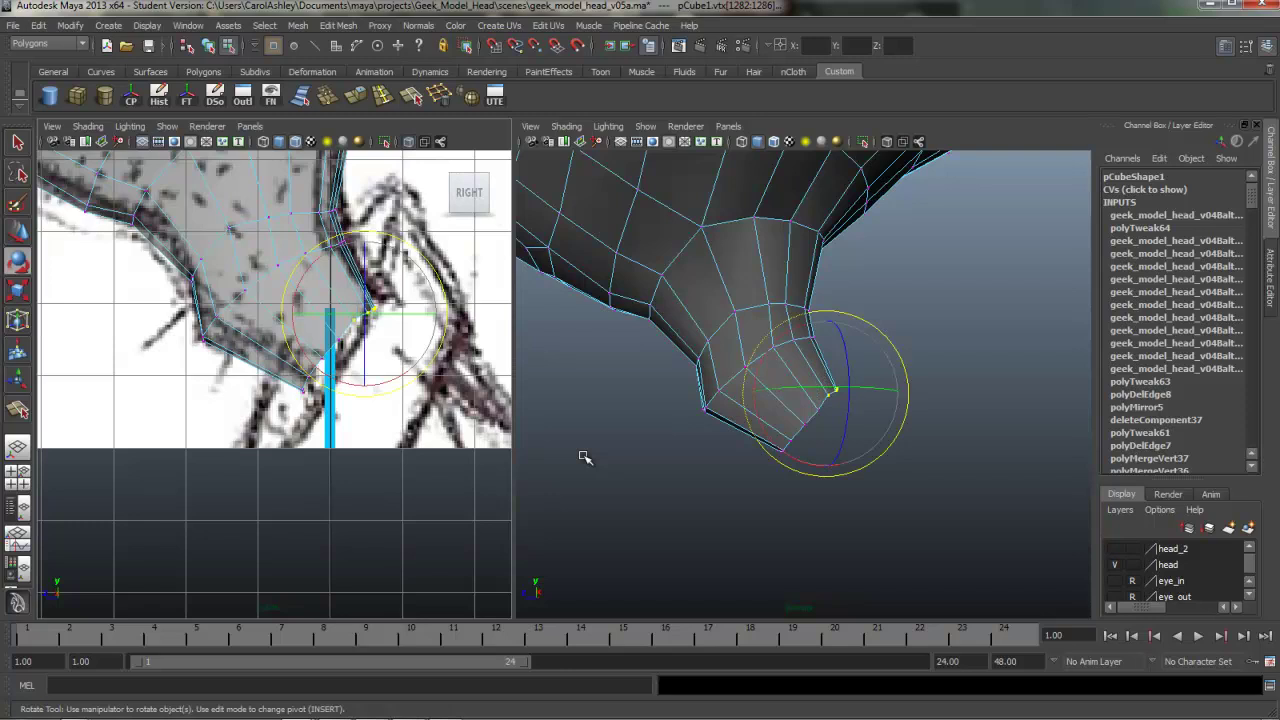
pyautogui.moveTo(778, 444); pyautogui.dragTo(781, 448)
pyautogui.press('q')
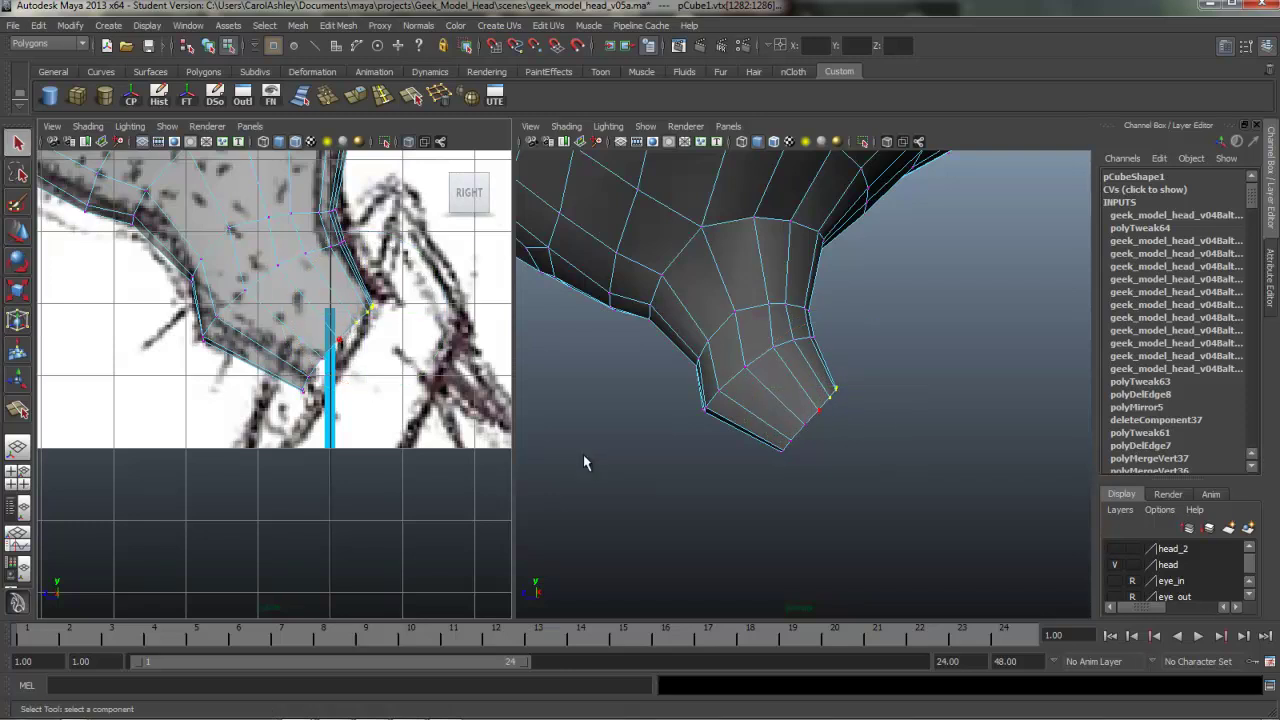
pyautogui.press('w')
pyautogui.moveTo(585, 457); pyautogui.dragTo(585, 457, button='middle')
pyautogui.press('Left')
# Extrude the neck's bottom border edges again, about 0.37 down and 0.38 backward, to follow the side sketch
pyautogui.keyDown('alt'); pyautogui.moveTo(585, 457); pyautogui.dragTo(585, 457); pyautogui.keyUp('alt')
pyautogui.keyDown('alt'); pyautogui.moveTo(585, 457); pyautogui.dragTo(585, 457, button='right'); pyautogui.keyUp('alt')
pyautogui.moveTo(830, 405); pyautogui.dragTo(830, 367, button='right')
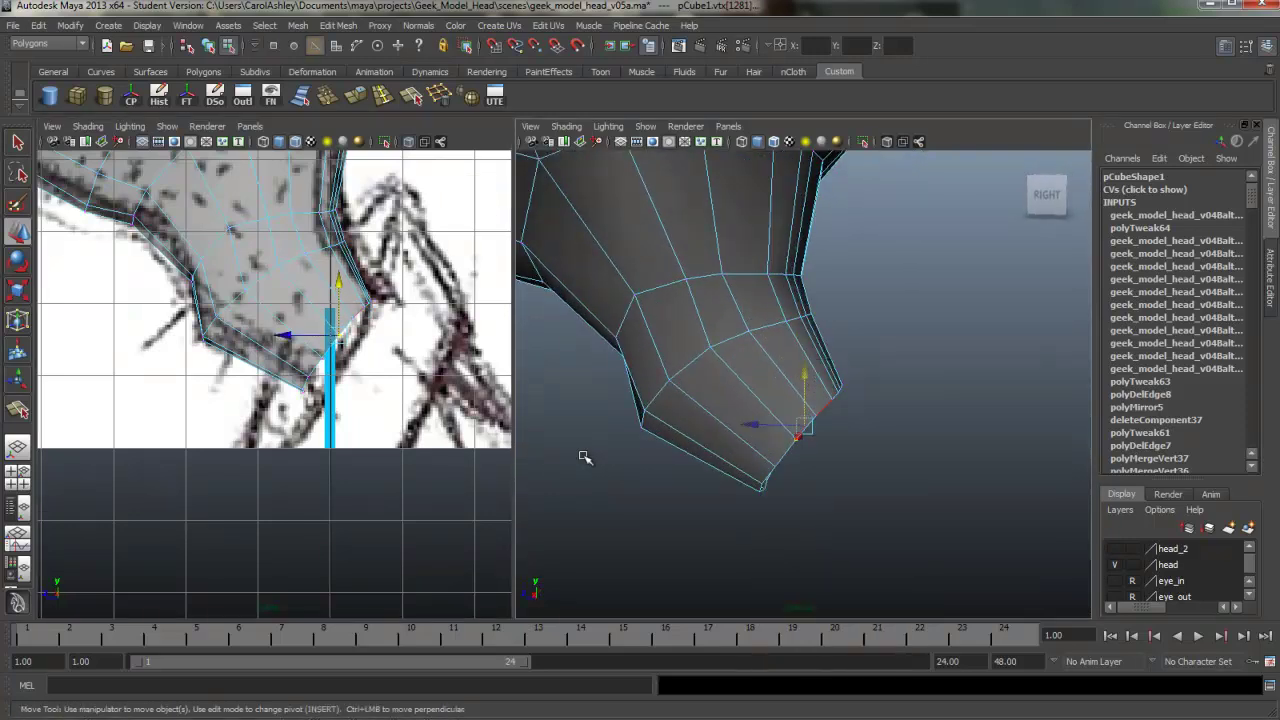
pyautogui.doubleClick(806, 425)
pyautogui.keyDown('alt'); pyautogui.moveTo(585, 457); pyautogui.dragTo(585, 457); pyautogui.keyUp('alt')
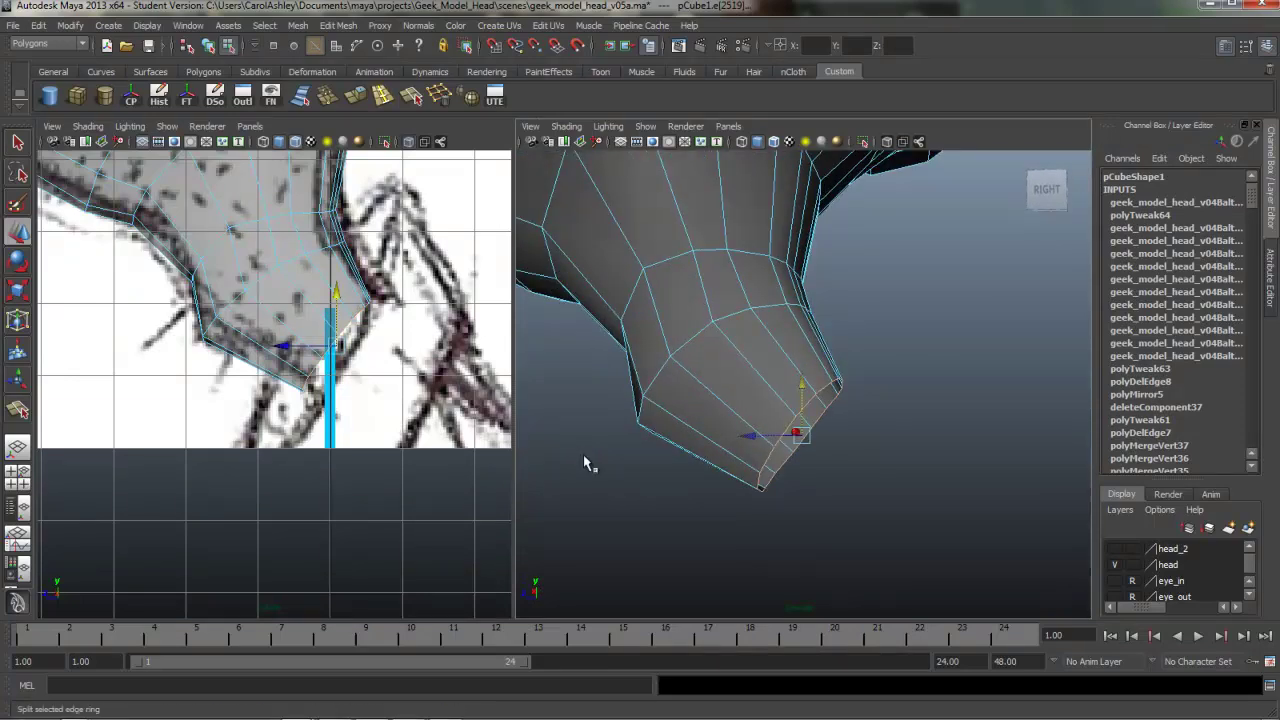
pyautogui.hotkey('ctrl', 'e')
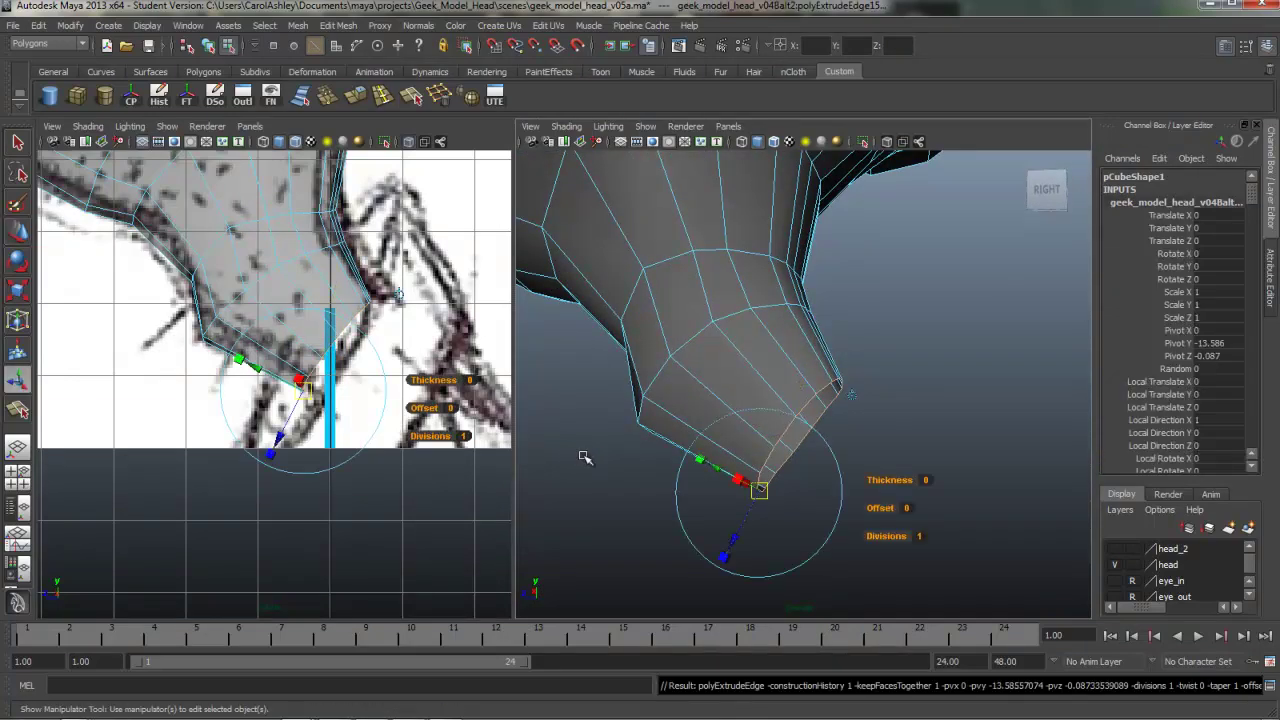
pyautogui.keyDown('alt'); pyautogui.moveTo(585, 457); pyautogui.dragTo(605, 457); pyautogui.keyUp('alt')
pyautogui.click(398, 294)
pyautogui.keyDown('alt'); pyautogui.moveTo(398, 294); pyautogui.dragTo(400, 284, button='middle'); pyautogui.keyUp('alt')
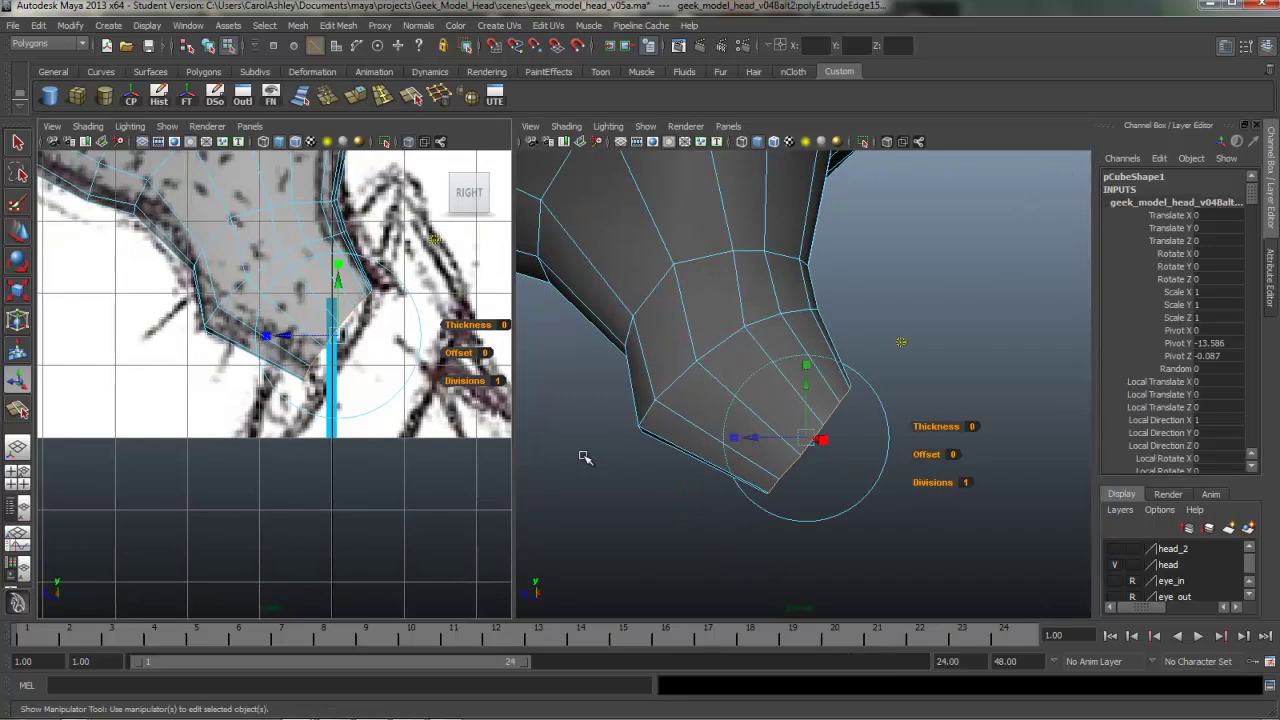
pyautogui.moveTo(338, 280); pyautogui.dragTo(338, 298)
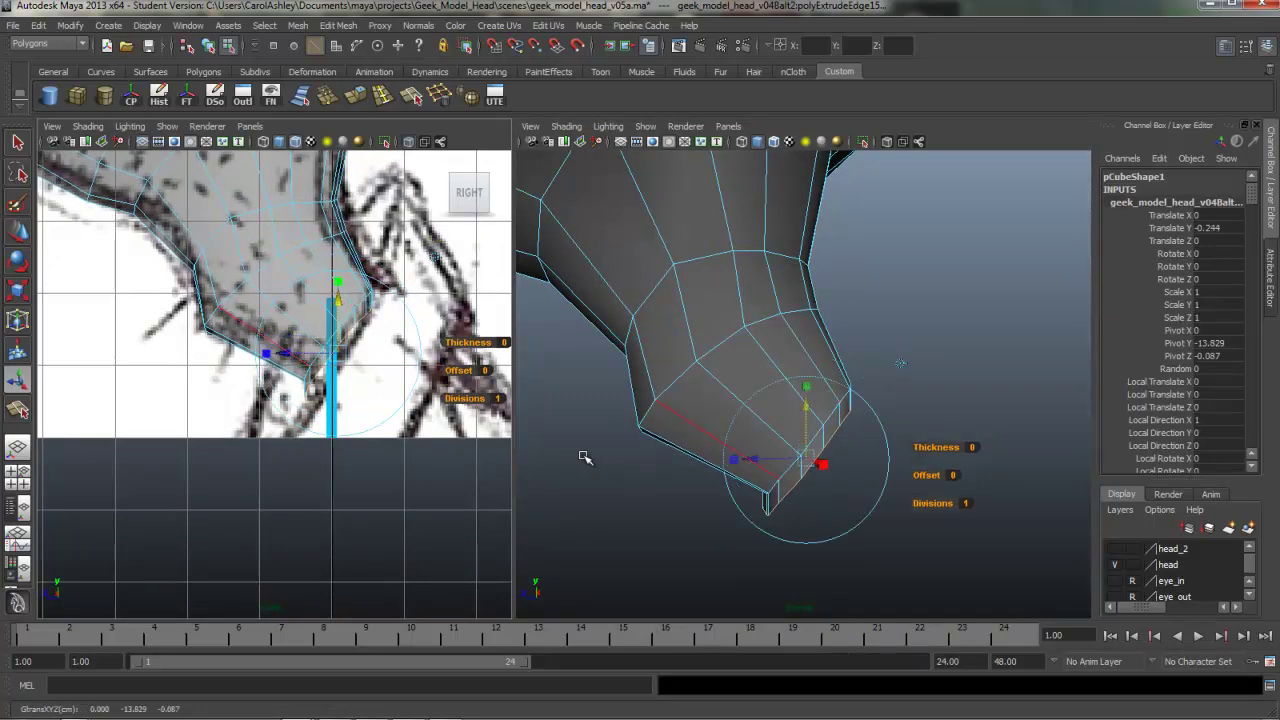
pyautogui.moveTo(283, 353); pyautogui.dragTo(308, 353)
pyautogui.moveTo(585, 457); pyautogui.dragTo(584, 456, button='middle')
# Scale the newly extruded neck edges in X to about 1.67 to flare the base of the neck sideways
pyautogui.keyDown('alt'); pyautogui.moveTo(585, 457); pyautogui.dragTo(585, 457); pyautogui.keyUp('alt')
pyautogui.keyDown('alt'); pyautogui.moveTo(585, 457); pyautogui.dragTo(585, 457, button='middle'); pyautogui.keyUp('alt')
pyautogui.keyDown('alt'); pyautogui.moveTo(585, 457); pyautogui.dragTo(585, 457); pyautogui.keyUp('alt')
pyautogui.moveTo(858, 431); pyautogui.dragTo(905, 431)
pyautogui.keyDown('alt'); pyautogui.moveTo(585, 457); pyautogui.dragTo(585, 457); pyautogui.keyUp('alt')
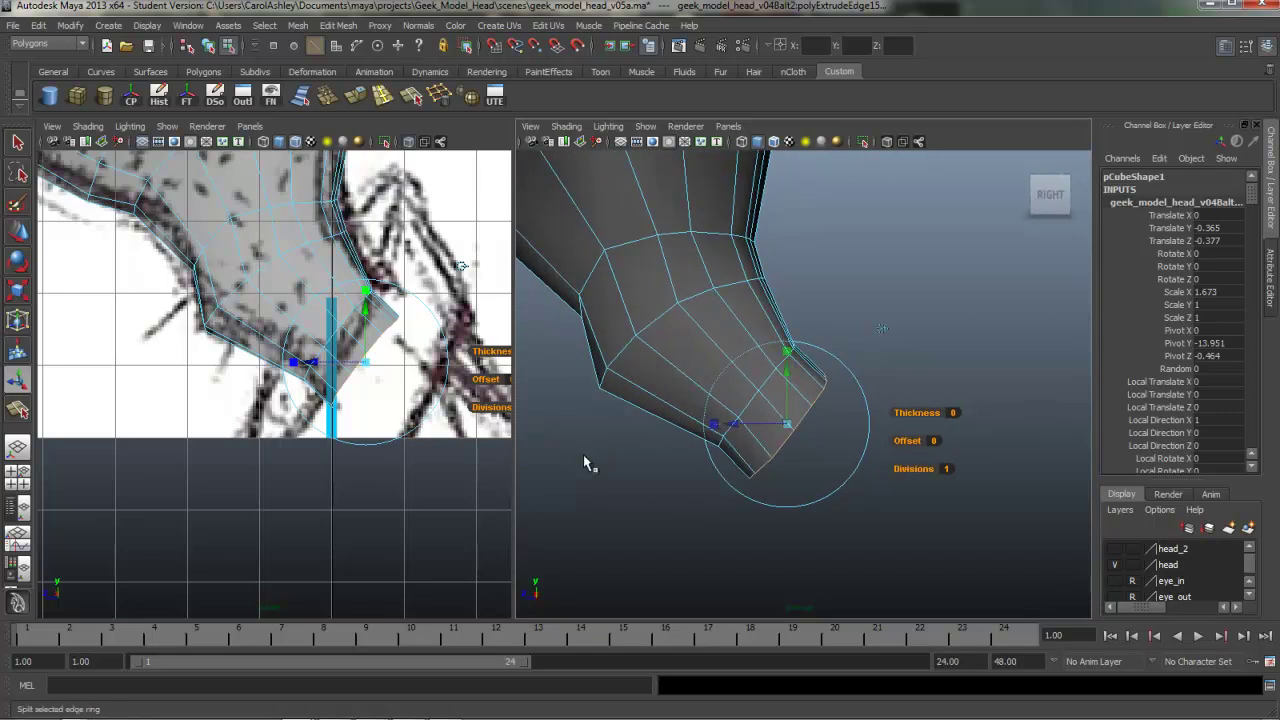
# Enlarge the perspective view and insert four edge loops around the neck between the extruded sections
pyautogui.press('space')
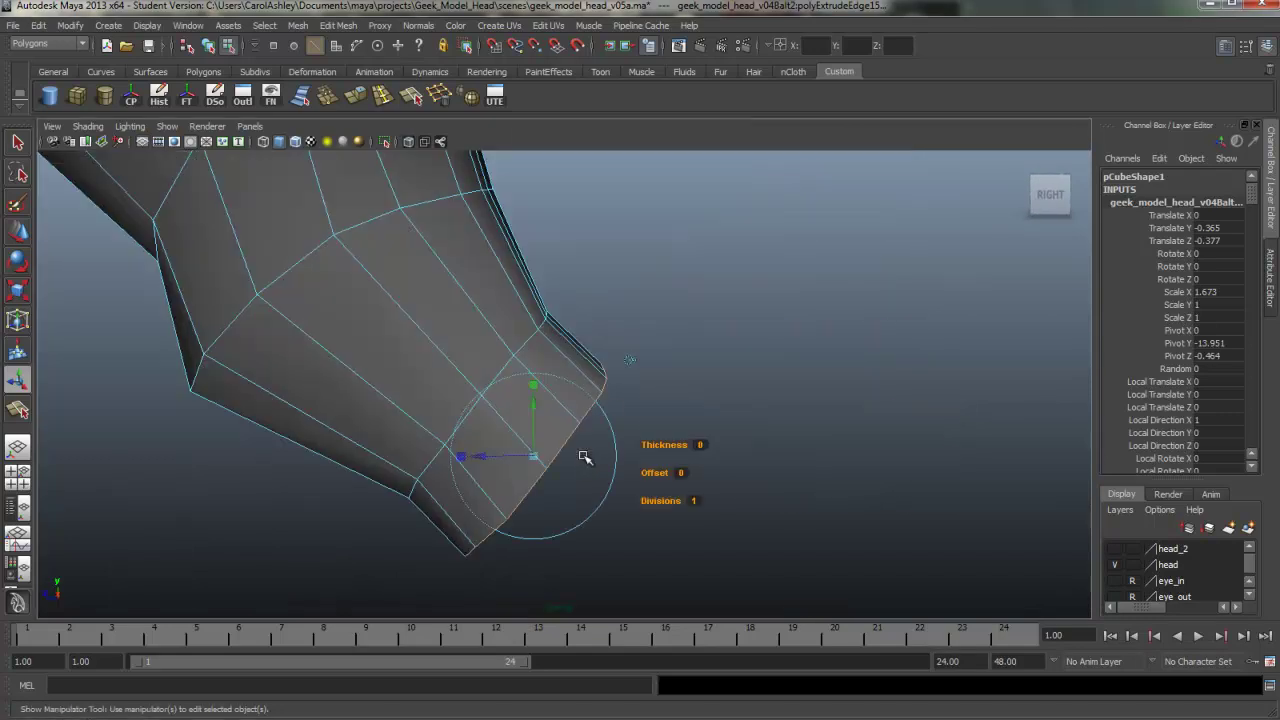
pyautogui.keyDown('alt'); pyautogui.moveTo(585, 457); pyautogui.dragTo(588, 462); pyautogui.keyUp('alt')
pyautogui.press('F8')
pyautogui.press('y')
pyautogui.keyDown('alt'); pyautogui.moveTo(588, 462); pyautogui.dragTo(614, 566, button='middle'); pyautogui.keyUp('alt')
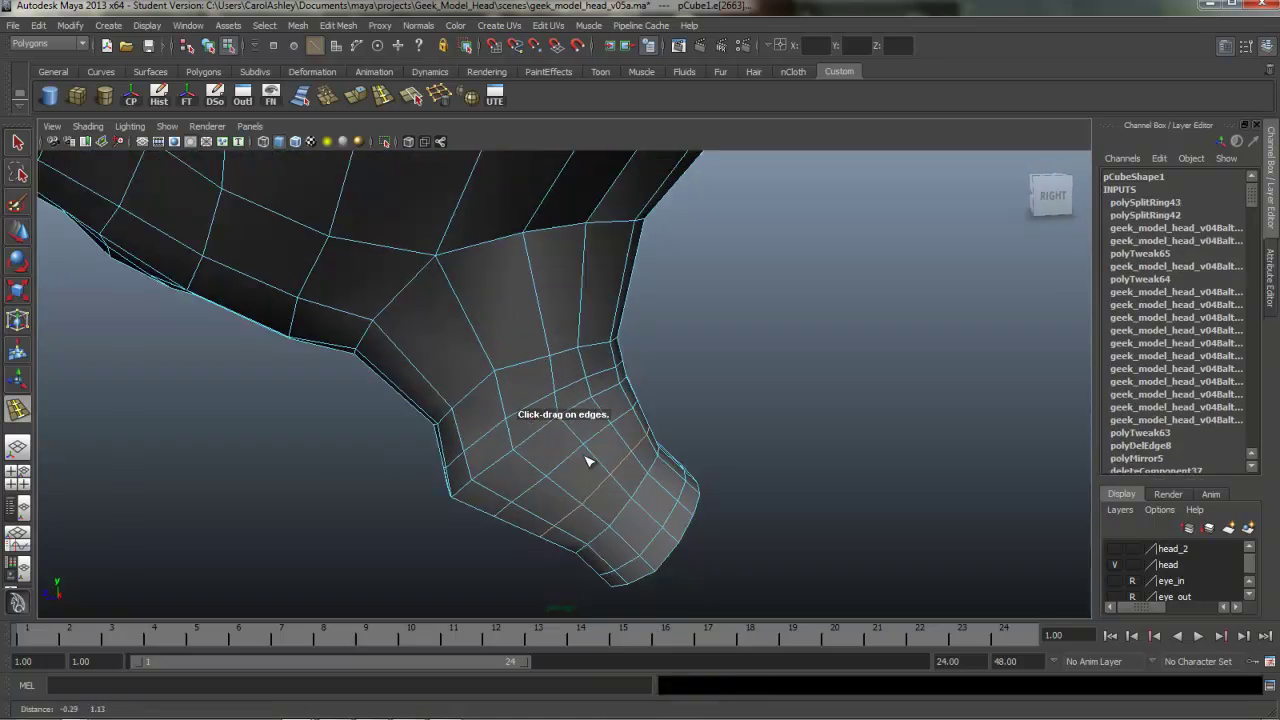
pyautogui.moveTo(588, 462); pyautogui.dragTo(588, 462)
pyautogui.moveTo(588, 462)
pyautogui.keyDown('alt'); pyautogui.mouseDown()
pyautogui.moveTo(580, 451)
pyautogui.moveTo(588, 462)
pyautogui.mouseUp(); pyautogui.keyUp('alt')
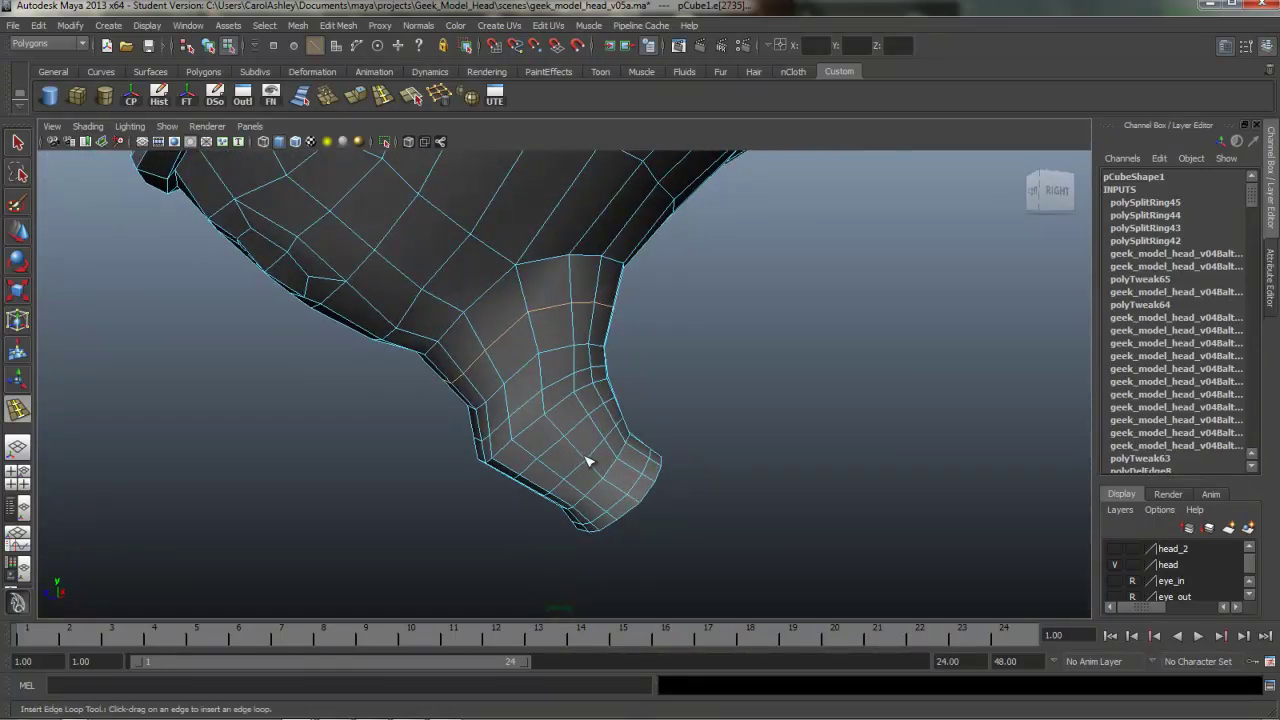
# Show the head in smooth preview and scale the pair of vertices low on the front of the neck closer together in X
pyautogui.press('3')
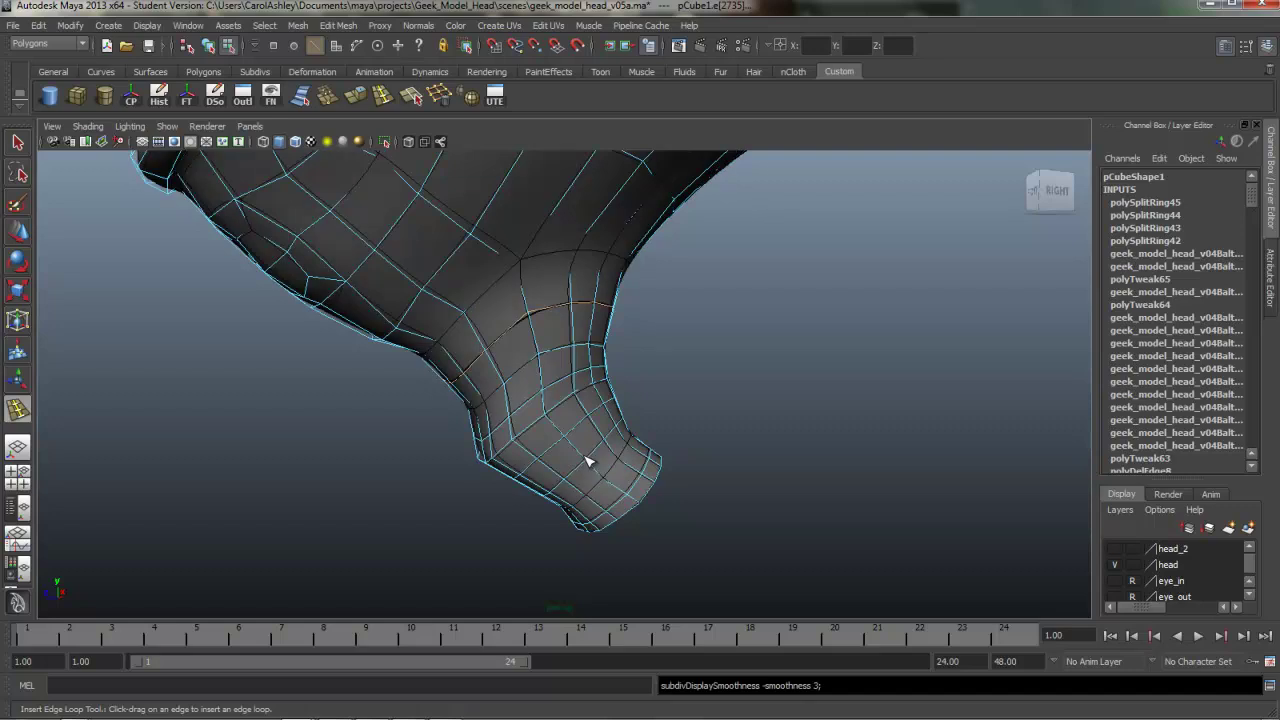
pyautogui.press('q')
pyautogui.keyDown('alt'); pyautogui.moveTo(583, 462); pyautogui.dragTo(586, 458); pyautogui.keyUp('alt')
pyautogui.moveTo(586, 458); pyautogui.dragTo(490, 439, button='right')
pyautogui.keyDown('alt'); pyautogui.moveTo(586, 458); pyautogui.dragTo(586, 457); pyautogui.keyUp('alt')
pyautogui.click(586, 462)
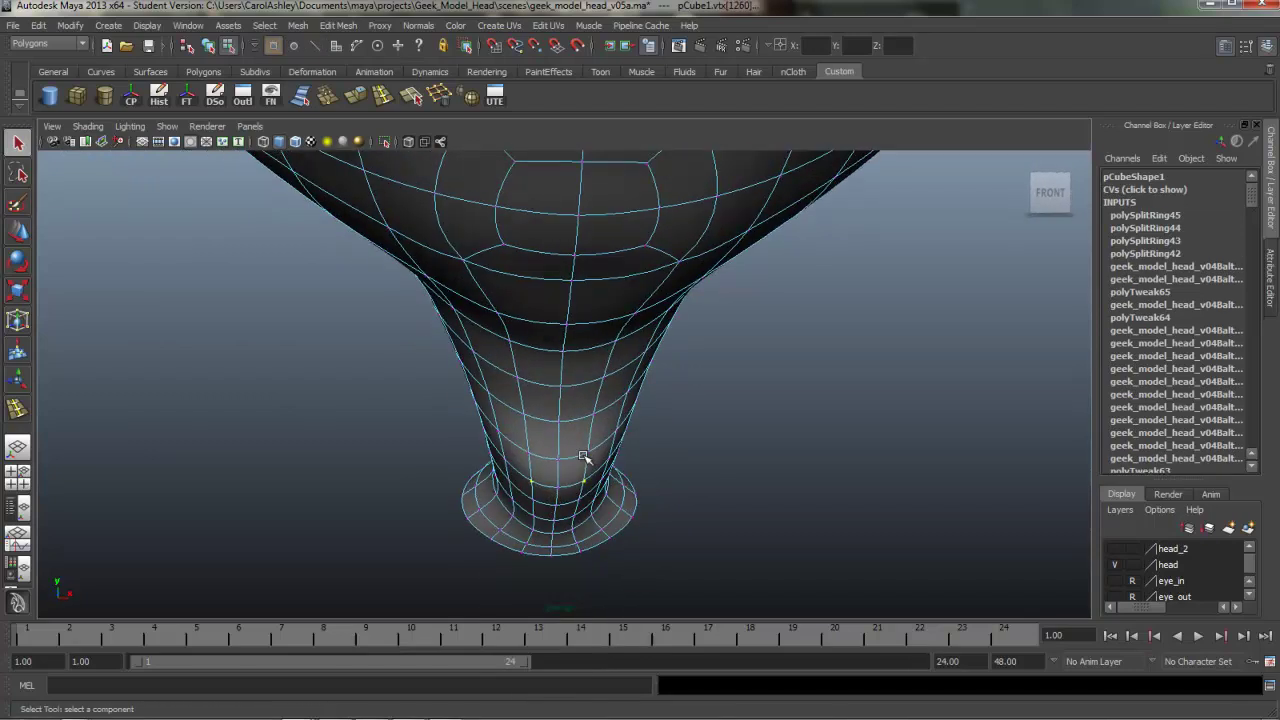
pyautogui.press('r')
pyautogui.moveTo(586, 457); pyautogui.dragTo(583, 456, button='middle')
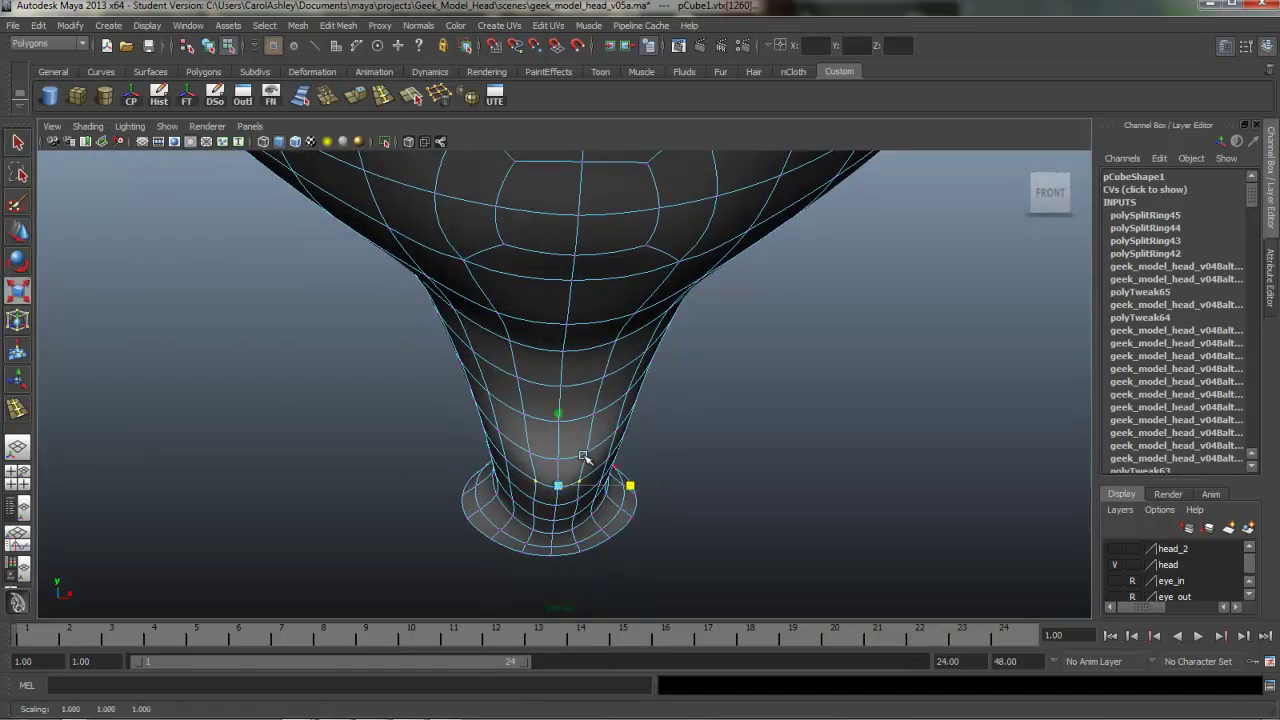
# Scale the outer pair of vertices on the sides of the lower neck inward in X to narrow it
pyautogui.click(583, 457)
pyautogui.moveTo(583, 456); pyautogui.dragTo(557, 456, button='middle')
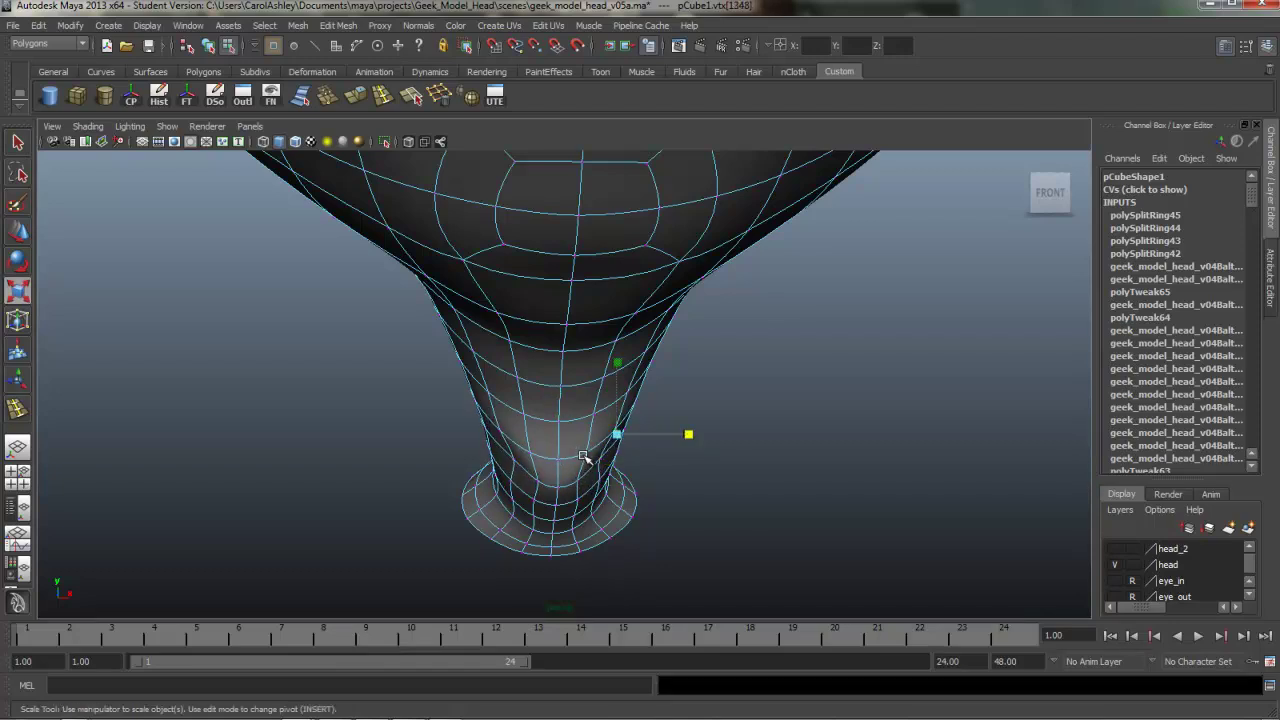
pyautogui.moveTo(584, 457); pyautogui.dragTo(584, 457, button='middle')
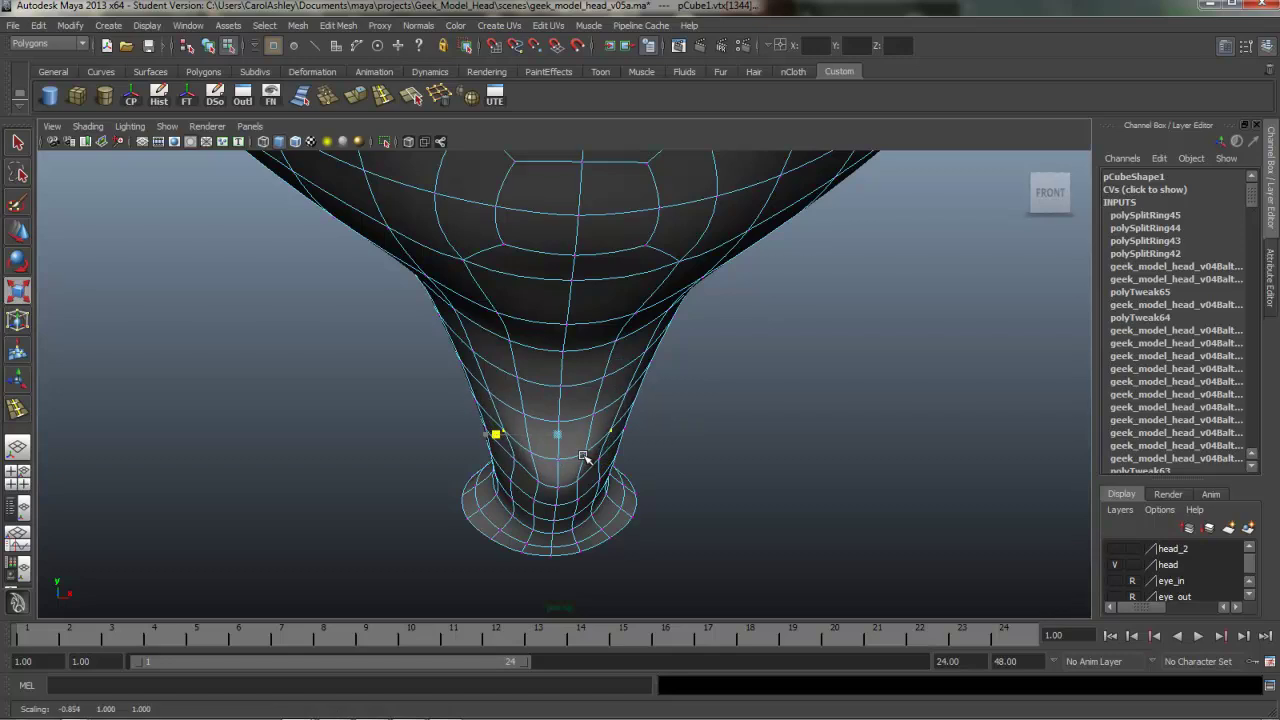
# Scale the vertex pairs higher up the front of the neck inward in X to even out the vertical edge flow
pyautogui.keyDown('alt'); pyautogui.moveTo(584, 457); pyautogui.dragTo(584, 457); pyautogui.keyUp('alt')
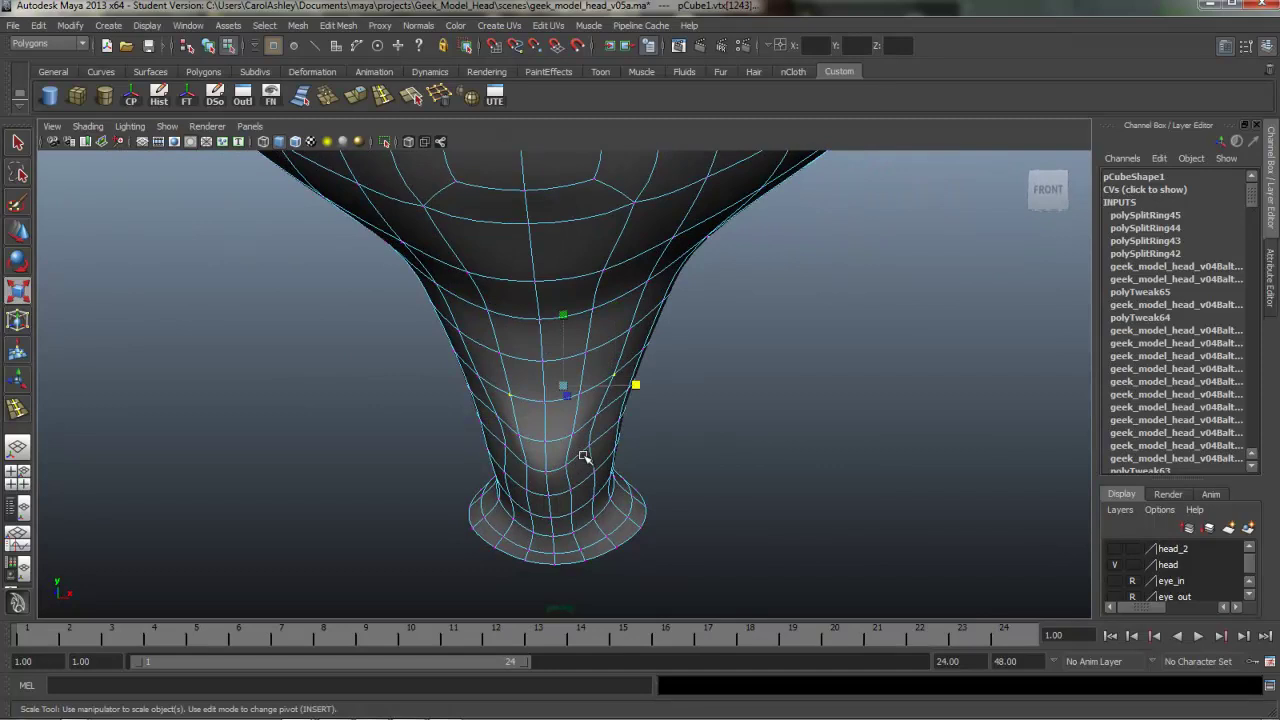
pyautogui.moveTo(584, 457); pyautogui.dragTo(584, 457, button='middle')
pyautogui.click(500, 352)
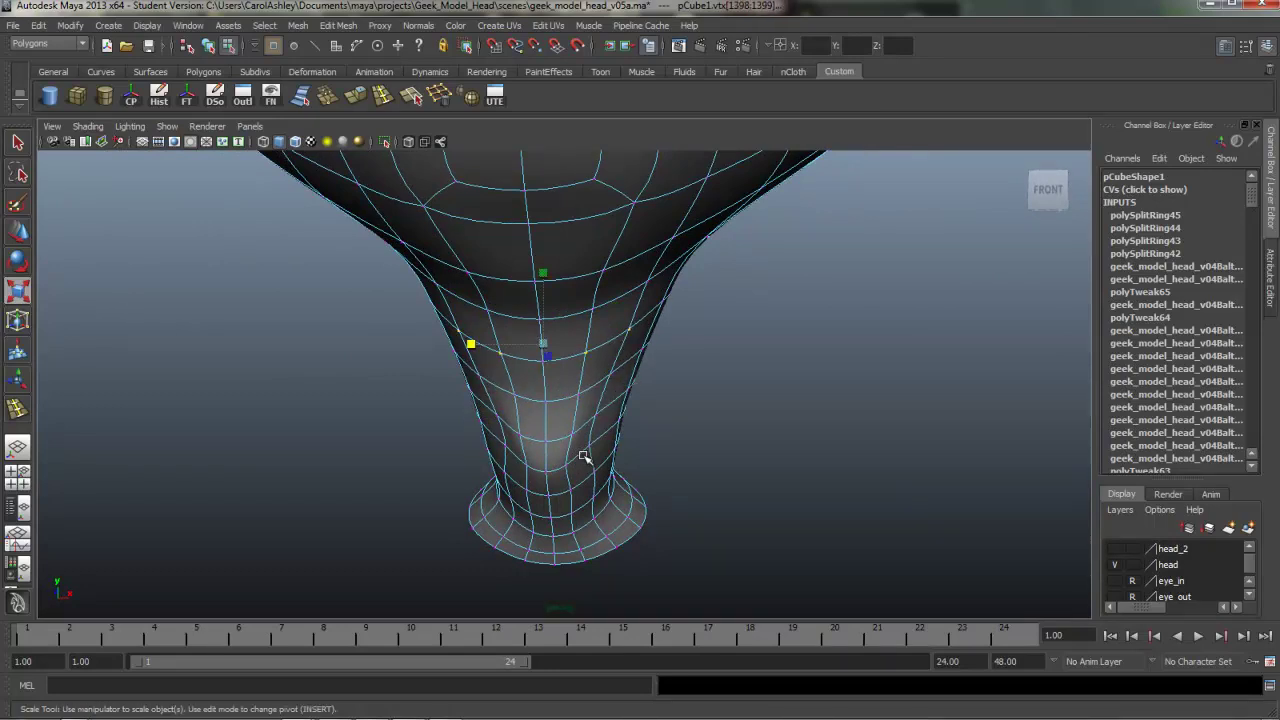
pyautogui.moveTo(471, 344); pyautogui.dragTo(484, 344)
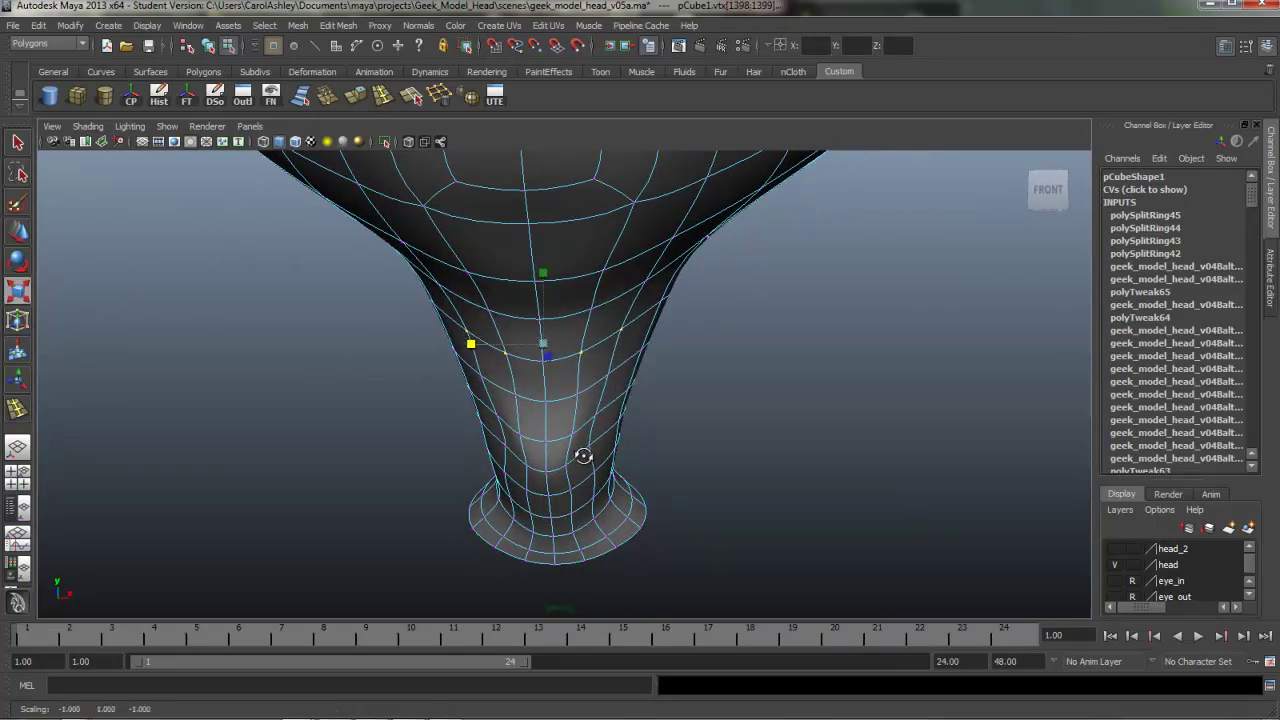
# Return to object mode, deselect the head and show the eye layers to view the whole smoothed head
pyautogui.keyDown('alt'); pyautogui.moveTo(584, 456); pyautogui.dragTo(585, 457); pyautogui.keyUp('alt')
pyautogui.moveTo(600, 428); pyautogui.dragTo(666, 408, button='right')
pyautogui.scroll(-5, 584, 456)
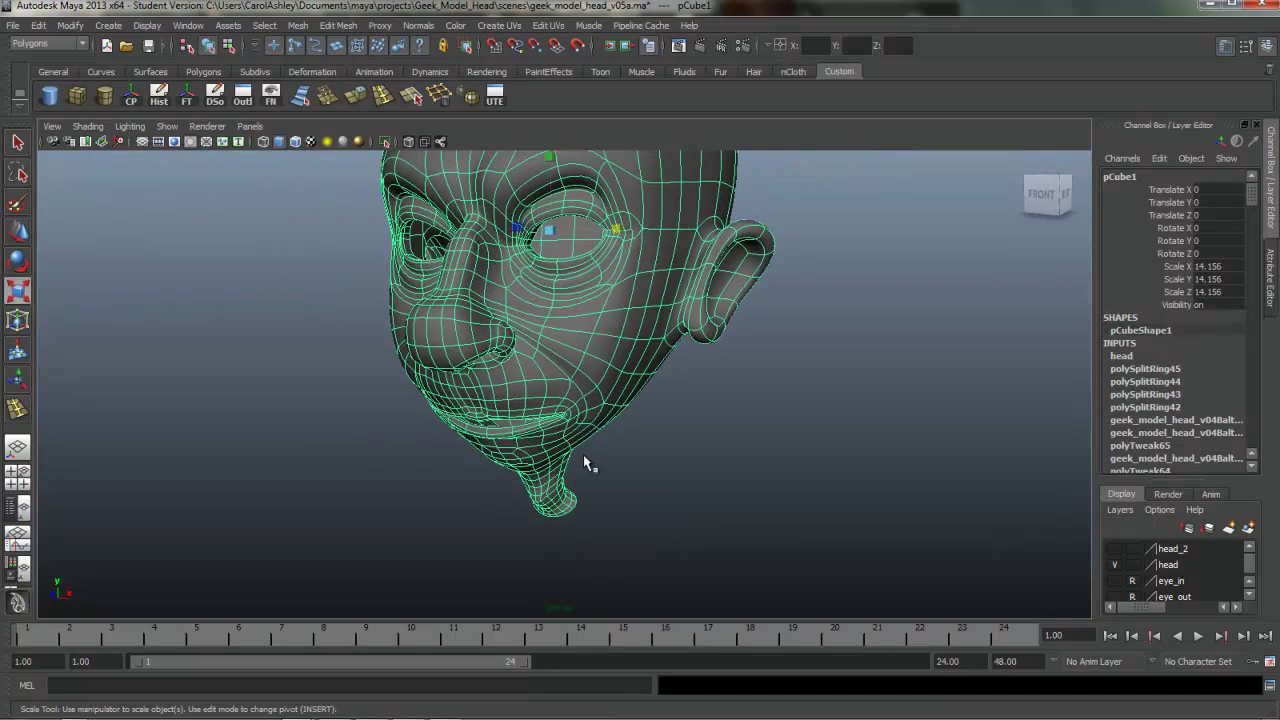
pyautogui.click(585, 457)
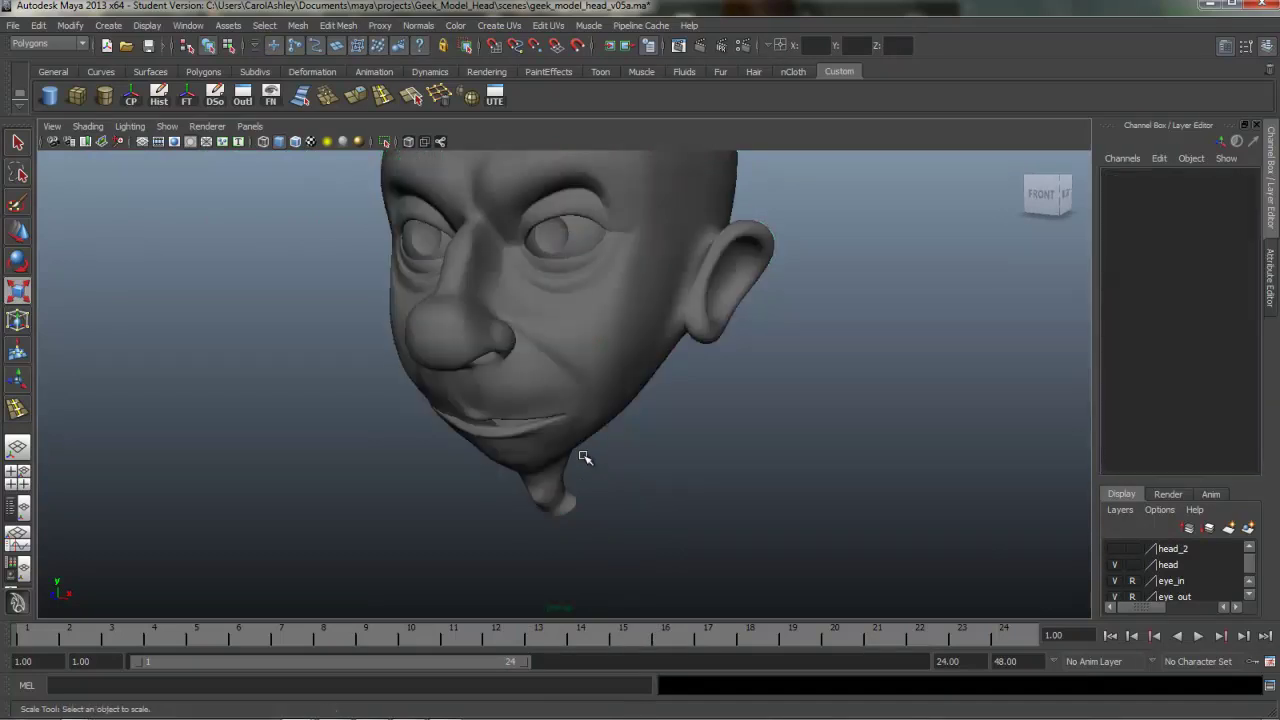